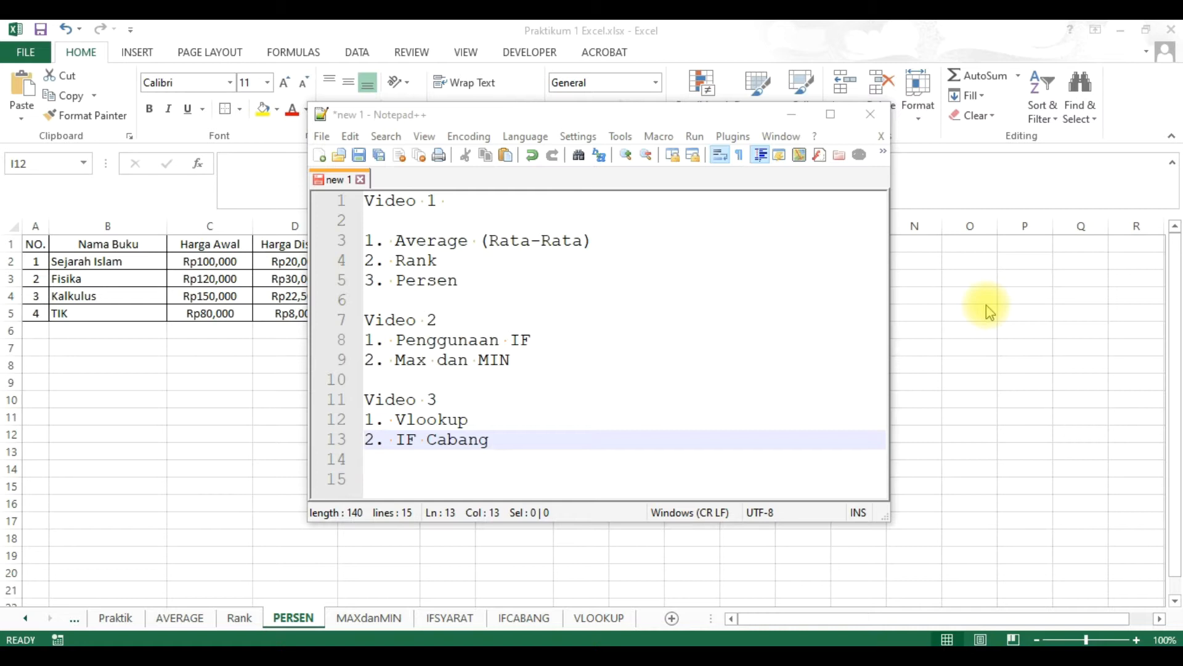
Step: Rename the three section headings in the Notepad++ outline to Bagian 3, Bagian 4 and Bagian 5
{"action": "left_click_drag", "start_coordinate": [417, 204], "coordinate": [291, 198]}
{"action": "type", "text": "Bagian "}
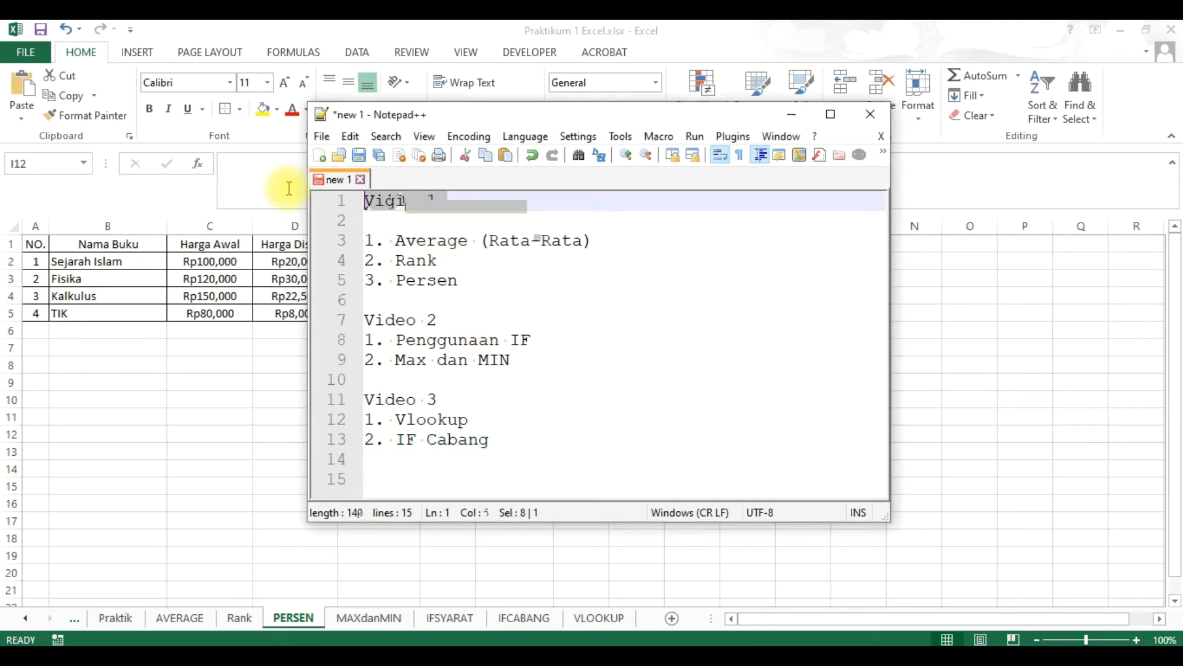
{"action": "type", "text": "3"}
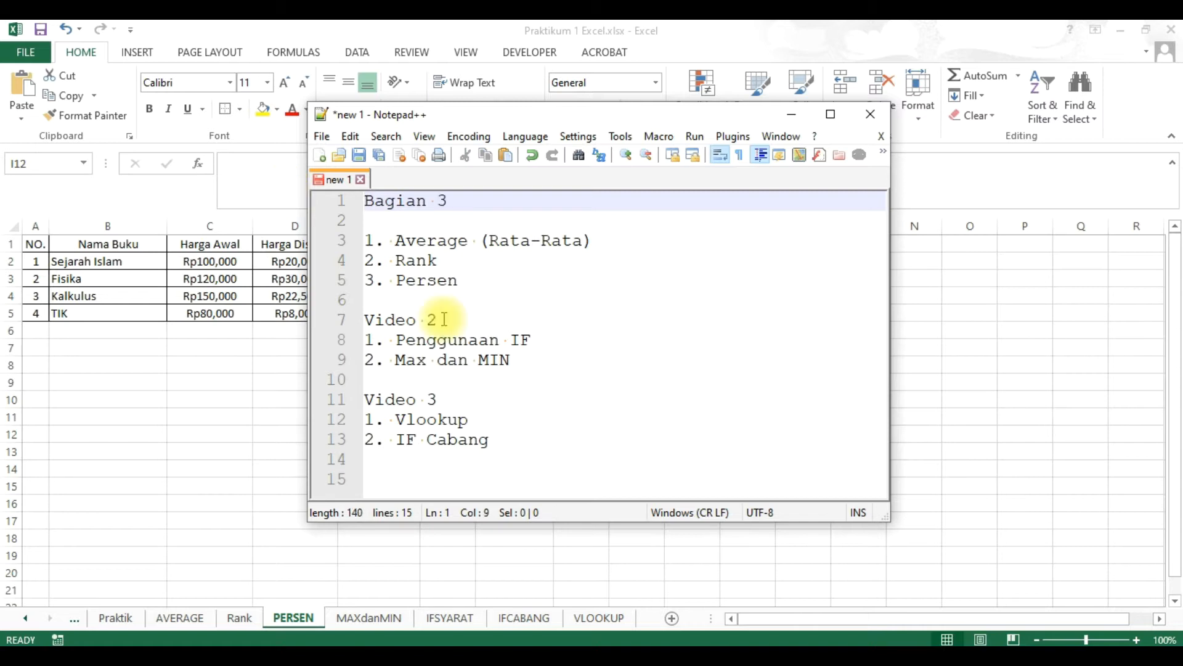
{"action": "left_click_drag", "start_coordinate": [443, 319], "coordinate": [364, 319]}
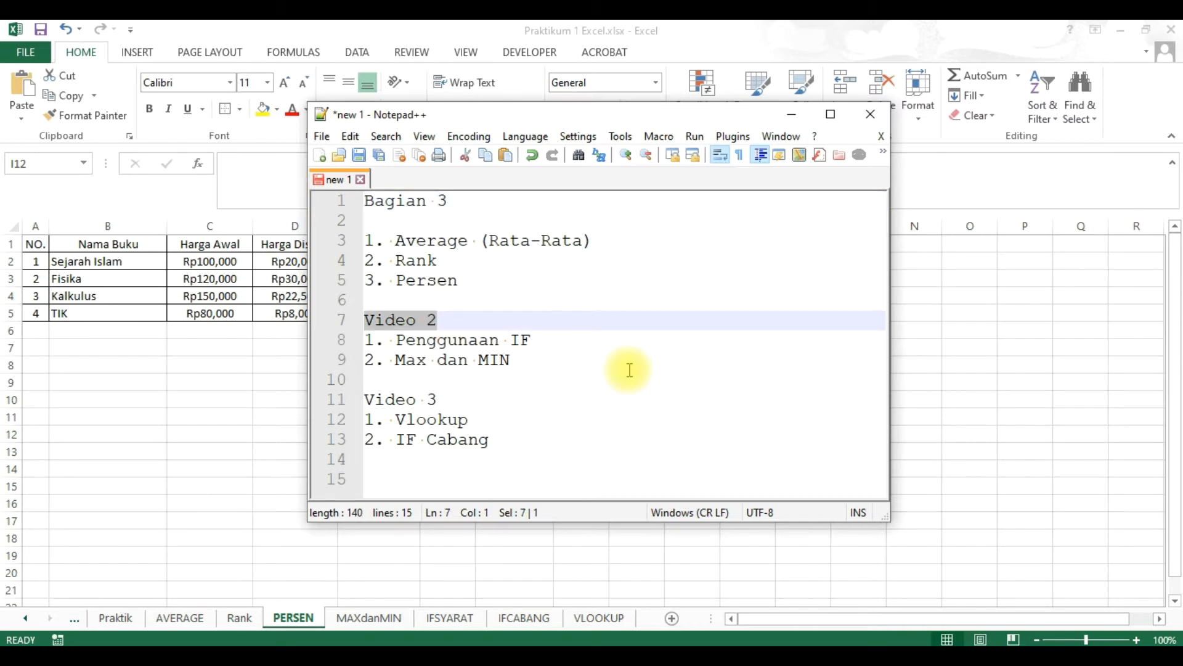
{"action": "type", "text": "Bagian 4"}
{"action": "left_click_drag", "start_coordinate": [463, 397], "coordinate": [310, 408]}
{"action": "type", "text": "Bagian 5"}
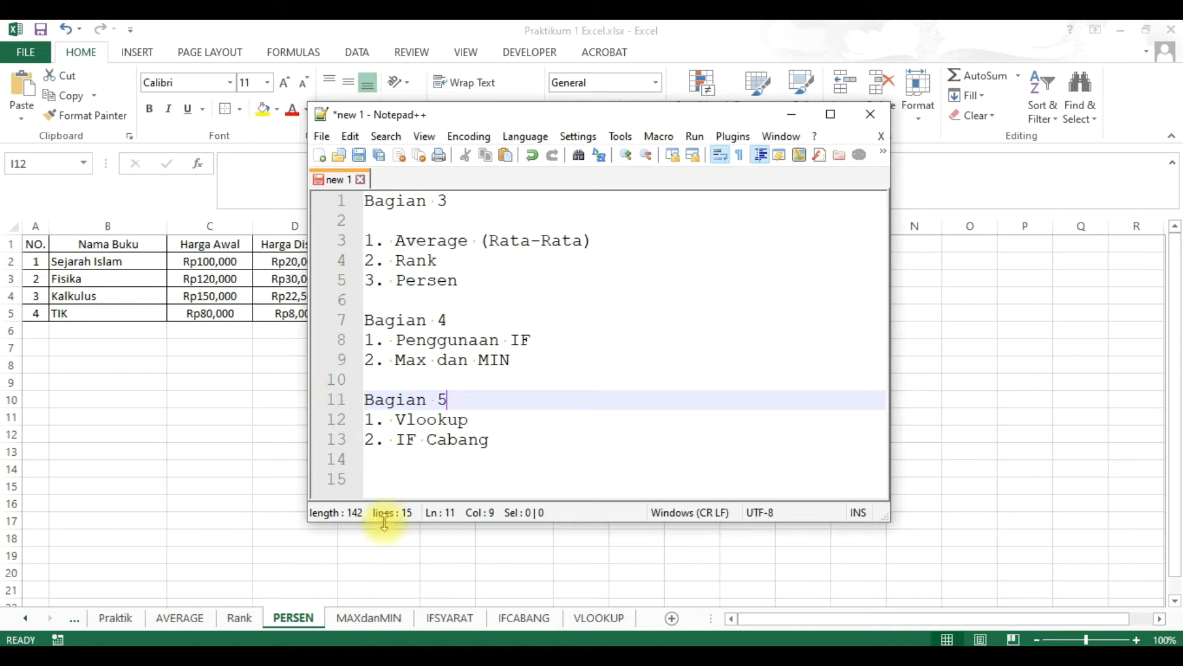
Step: Switch to the Excel workbook and review the Rank and AVERAGE sheets
{"action": "left_click", "coordinate": [464, 586]}
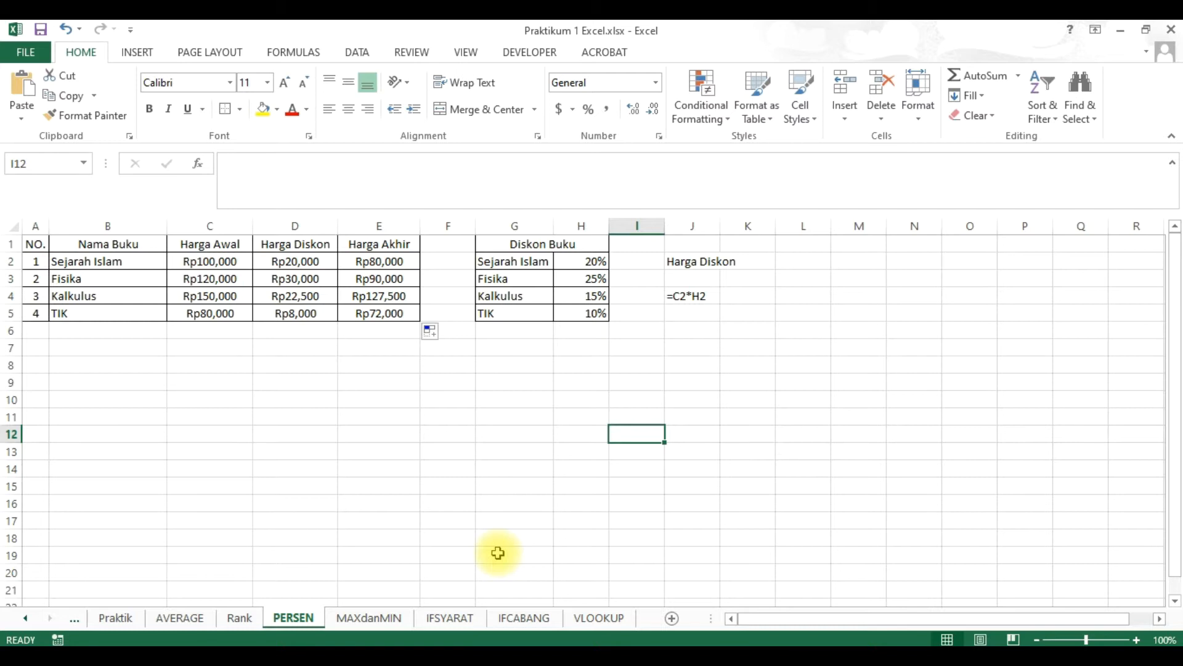
{"action": "left_click", "coordinate": [253, 619]}
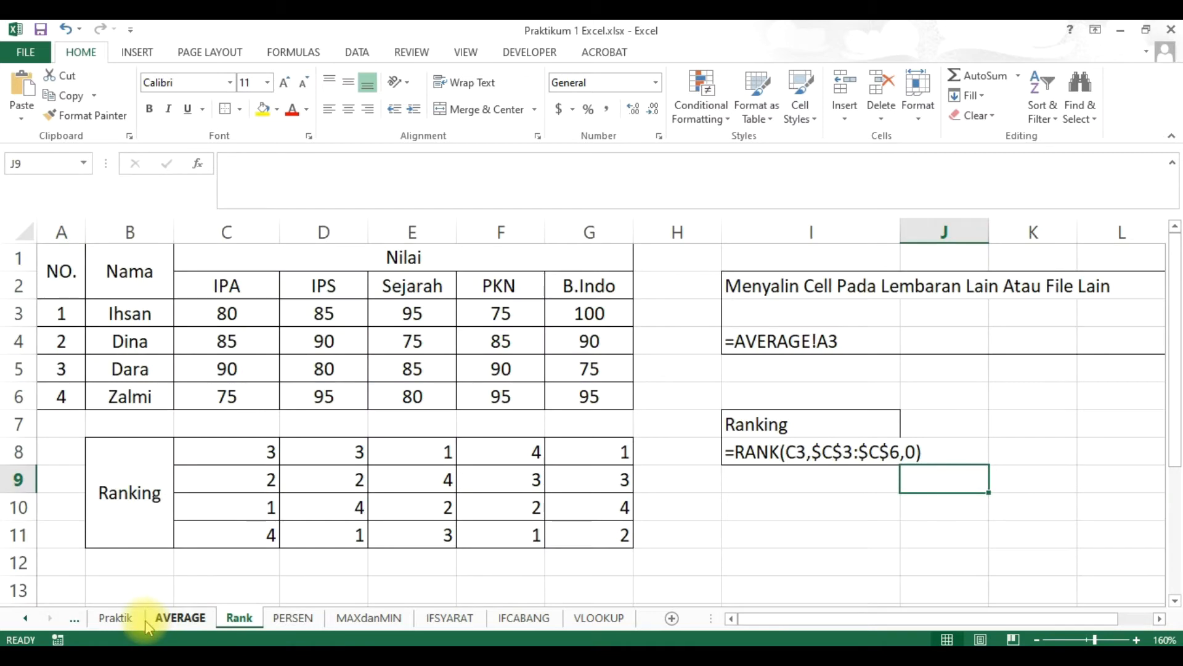
{"action": "left_click", "coordinate": [163, 618]}
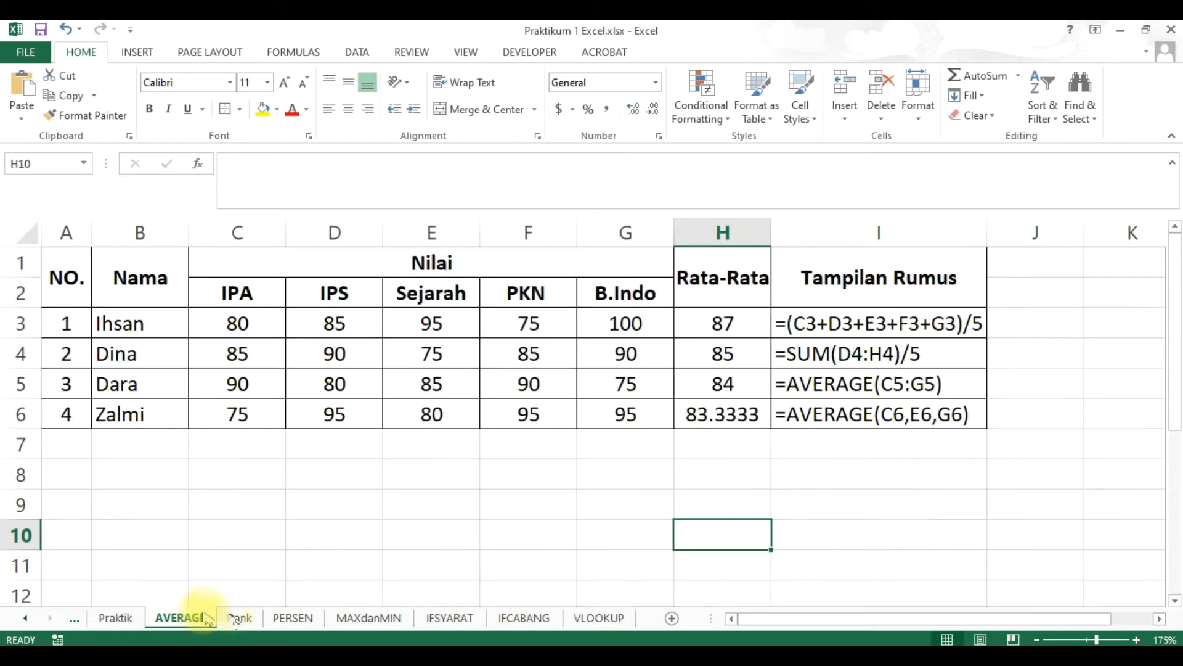
{"action": "left_click", "coordinate": [234, 619]}
{"action": "left_click", "coordinate": [181, 618]}
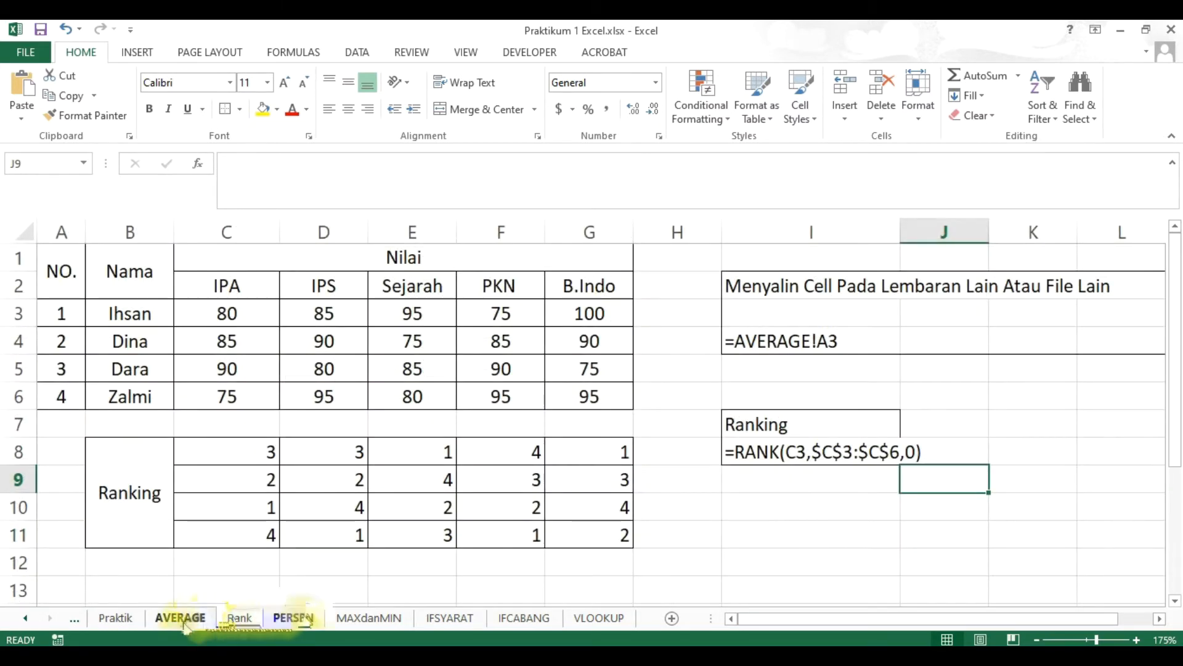
Step: On the MAXdanMIN sheet, link cell A1 to the NO. heading in cell A1 of the AVERAGE sheet
{"action": "left_click", "coordinate": [354, 619]}
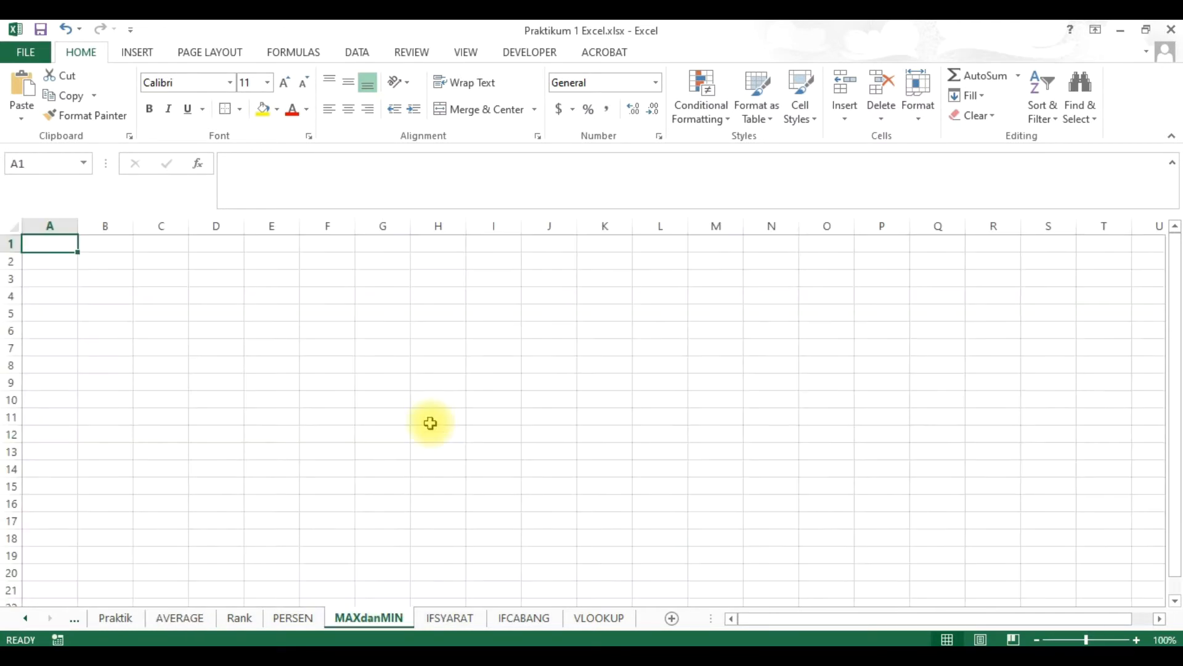
{"action": "left_click", "coordinate": [382, 433]}
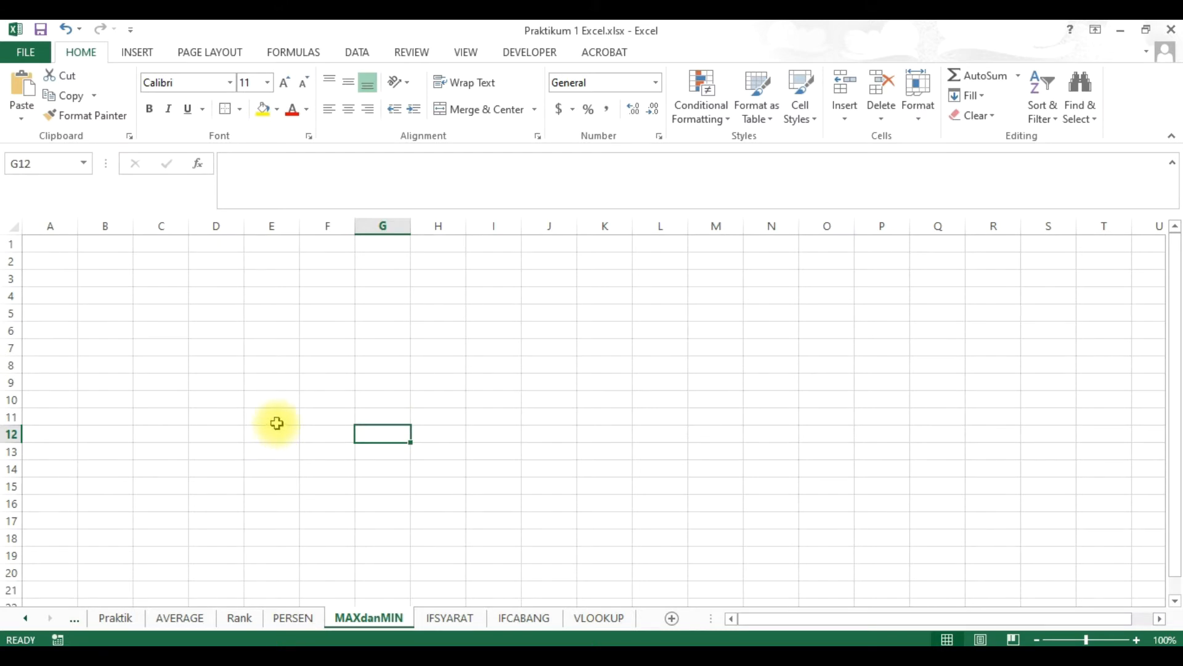
{"action": "scroll", "coordinate": [305, 412], "scroll_direction": "up", "scroll_amount": 3}
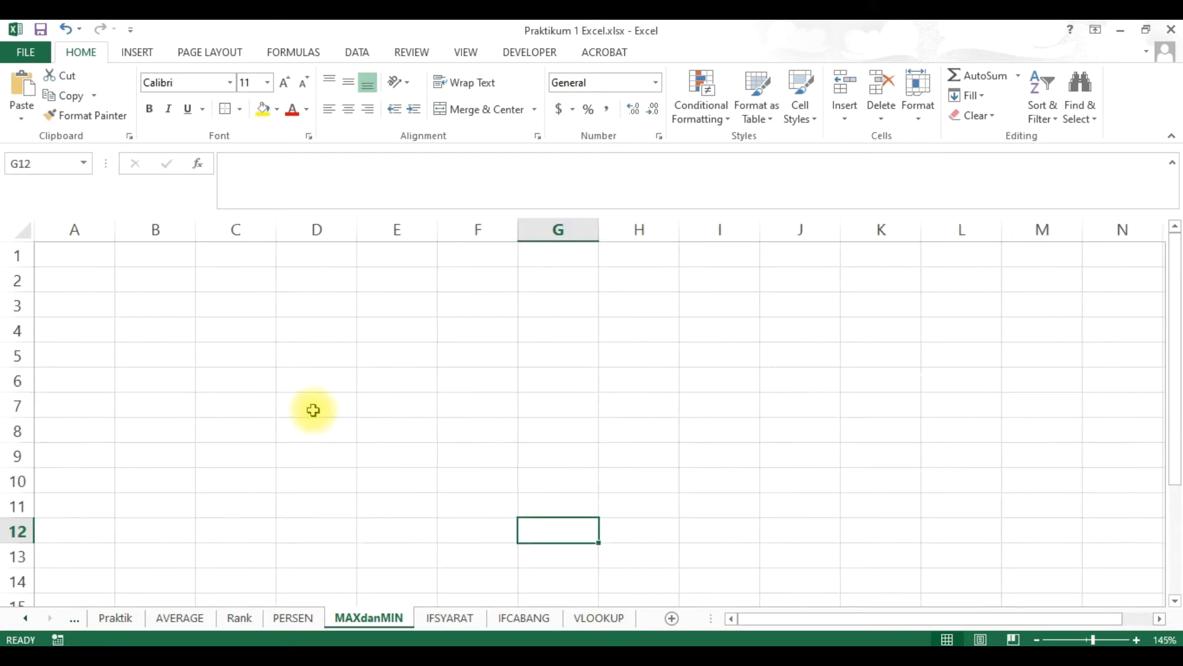
{"action": "left_click", "coordinate": [93, 264]}
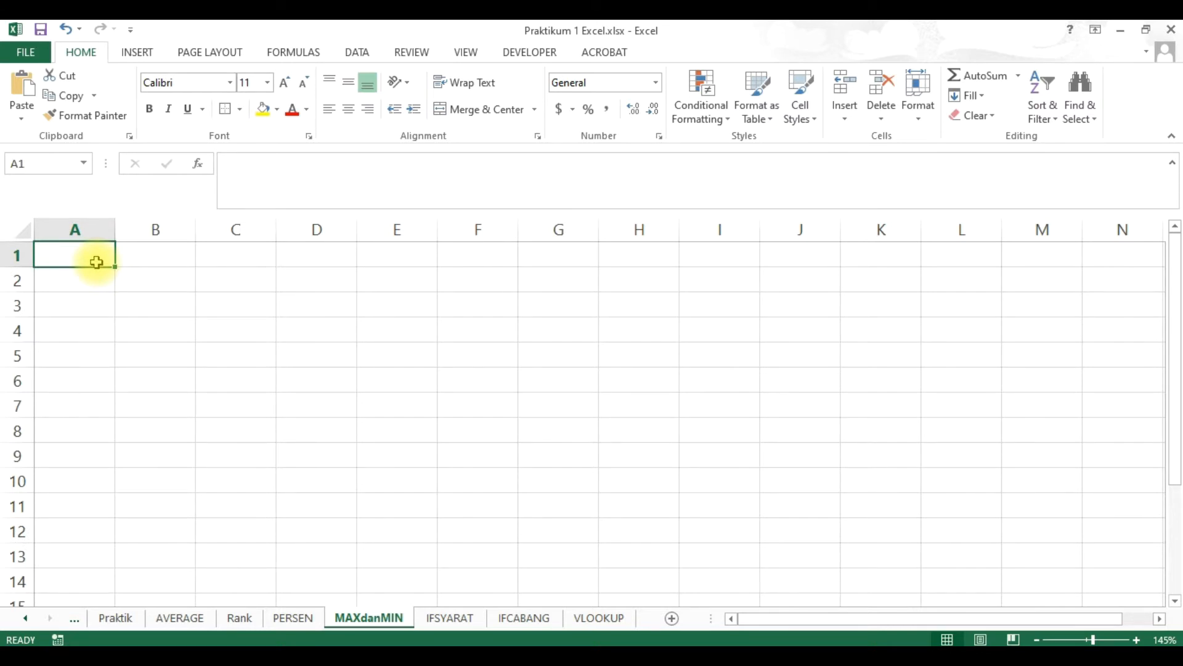
{"action": "type", "text": "="}
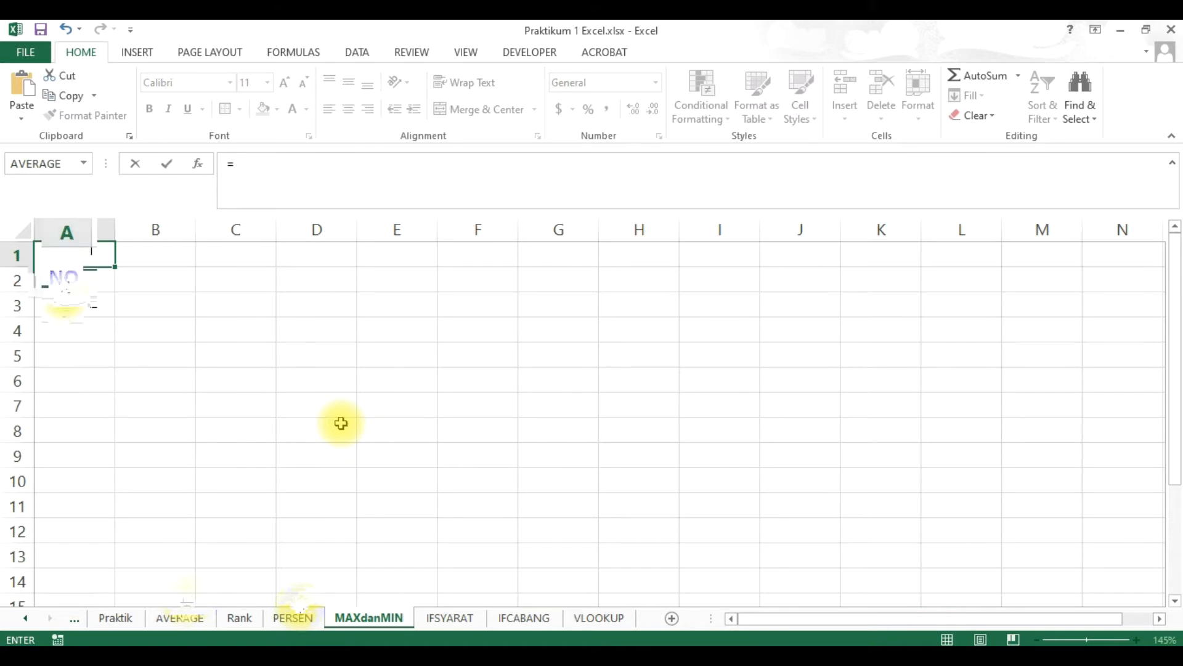
{"action": "left_click", "coordinate": [64, 287]}
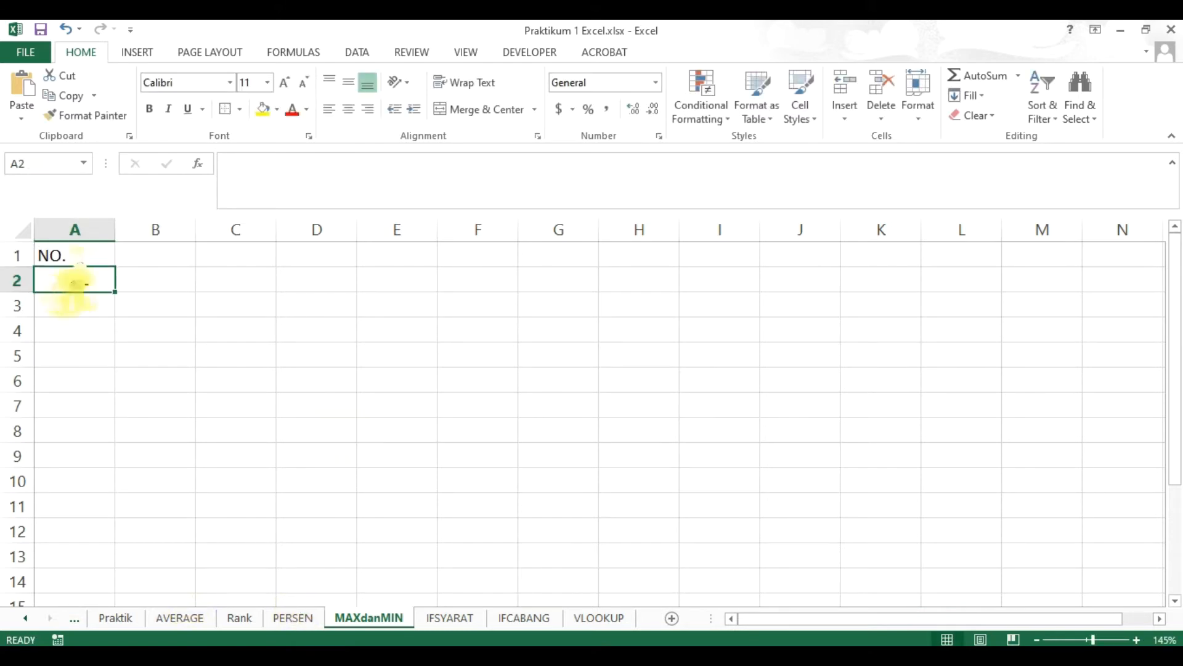
Step: Fill the linked formula from A1 across the range A1:H6 and narrow column A
{"action": "left_click", "coordinate": [101, 262]}
{"action": "left_click_drag", "start_coordinate": [113, 266], "coordinate": [219, 391]}
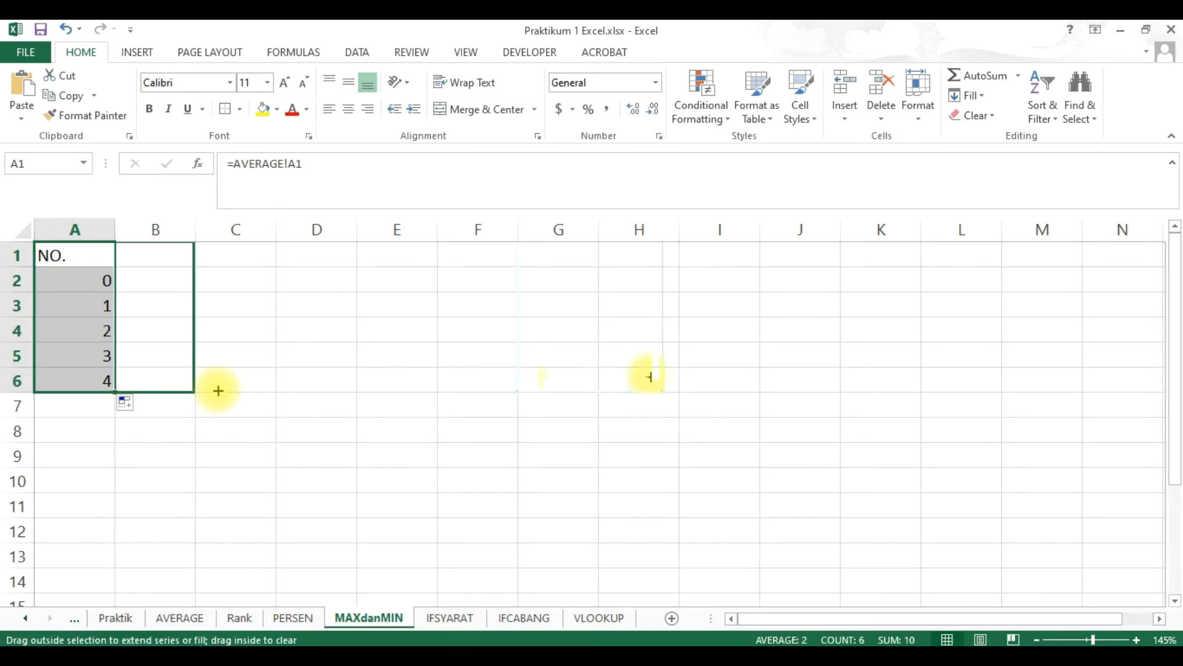
{"action": "left_click_drag", "start_coordinate": [218, 391], "coordinate": [650, 376]}
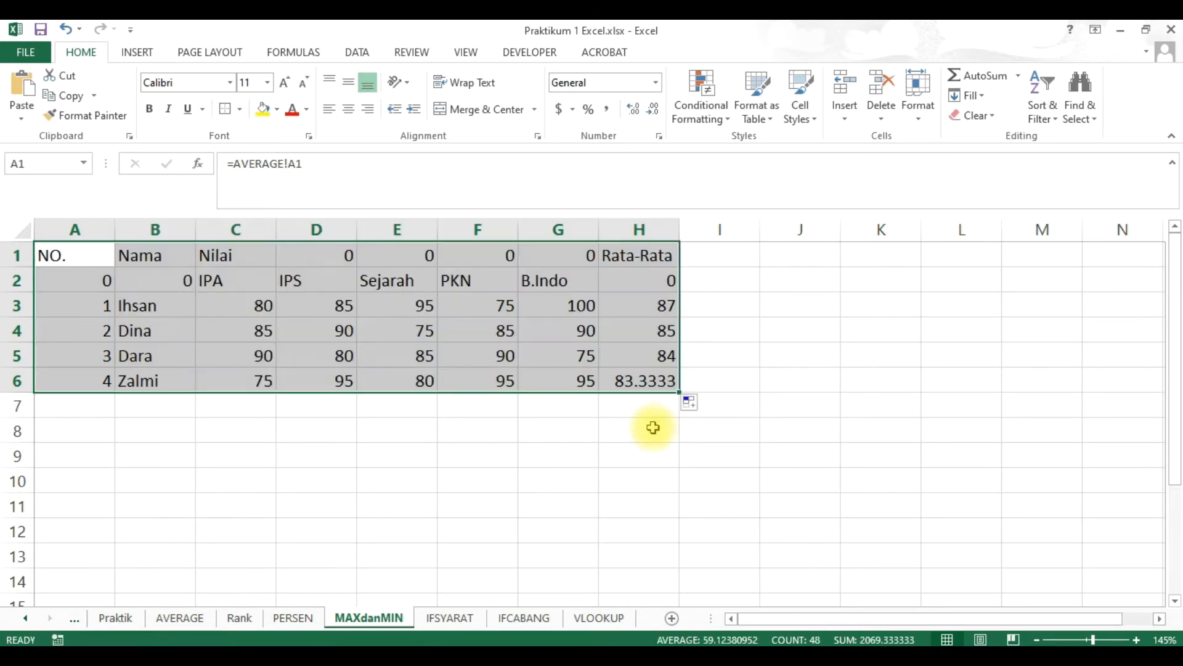
{"action": "left_click", "coordinate": [641, 270]}
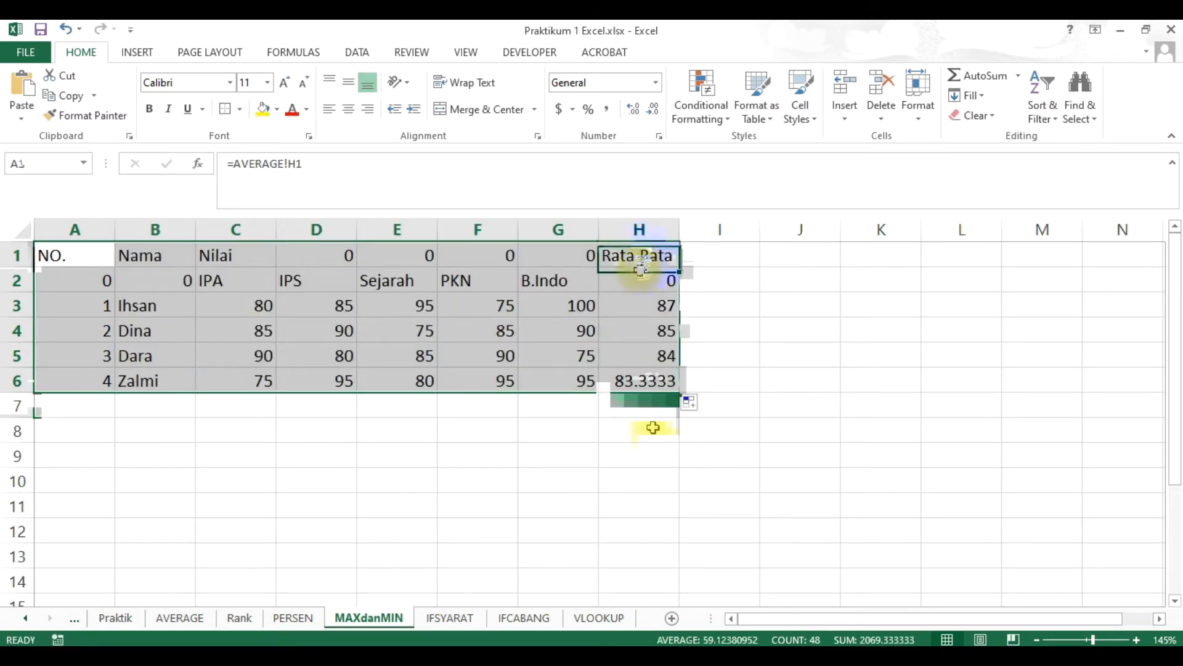
{"action": "left_click", "coordinate": [639, 480]}
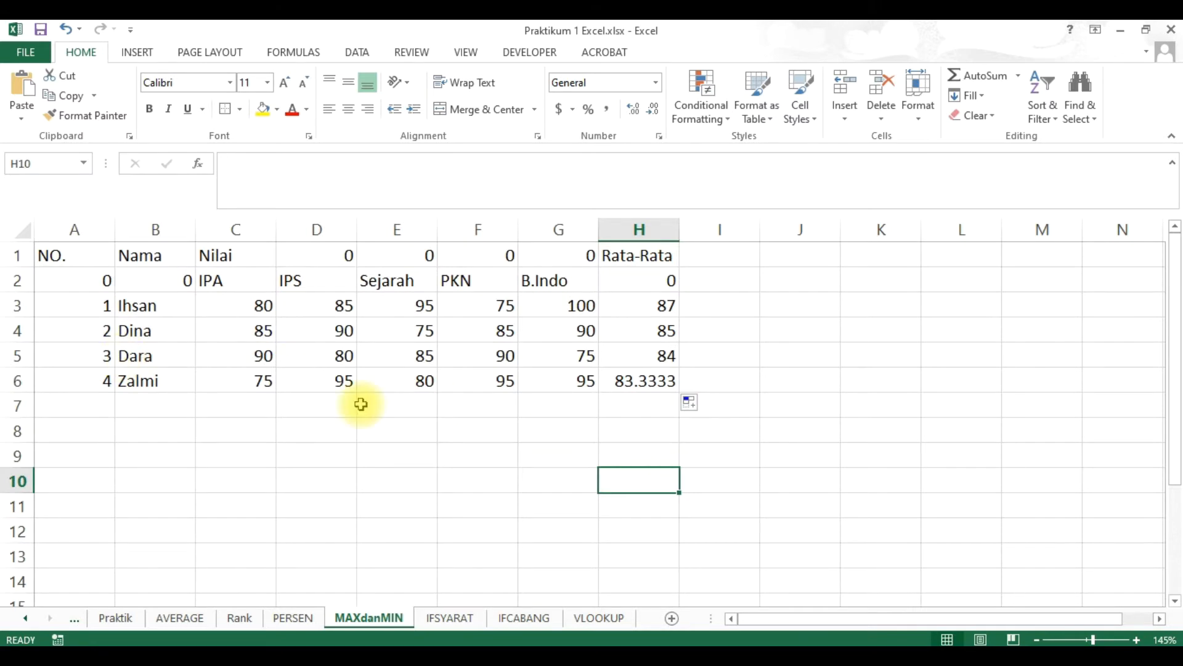
{"action": "left_click_drag", "start_coordinate": [115, 229], "coordinate": [90, 239]}
{"action": "left_click", "coordinate": [749, 277]}
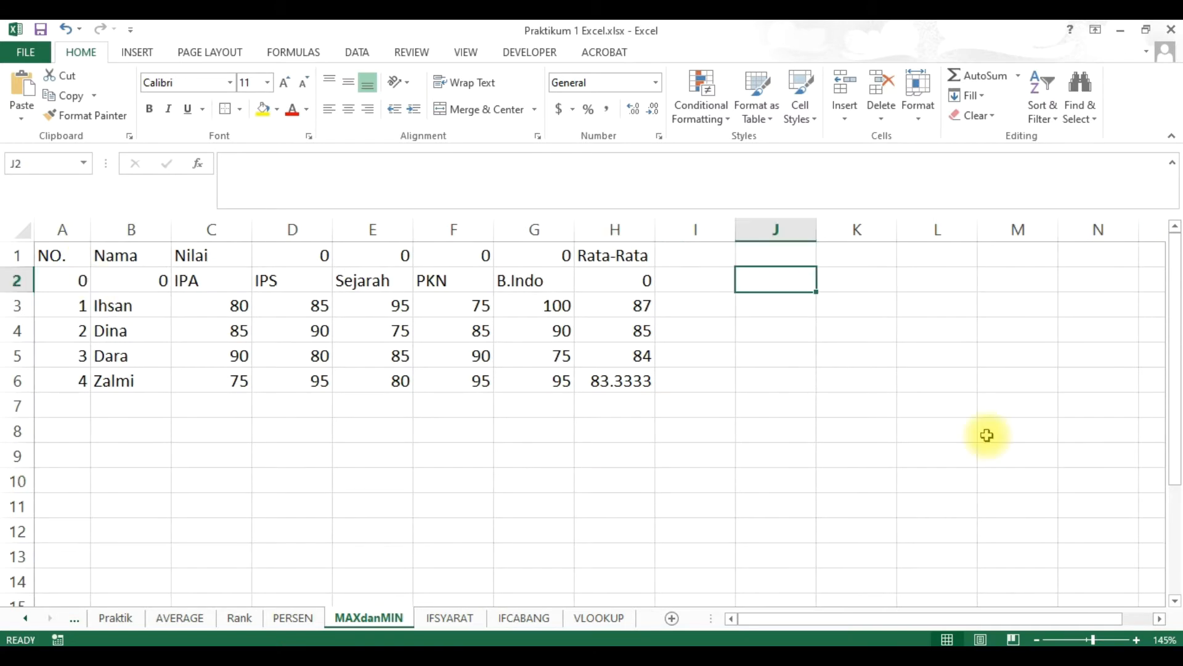
{"action": "type", "text": "="}
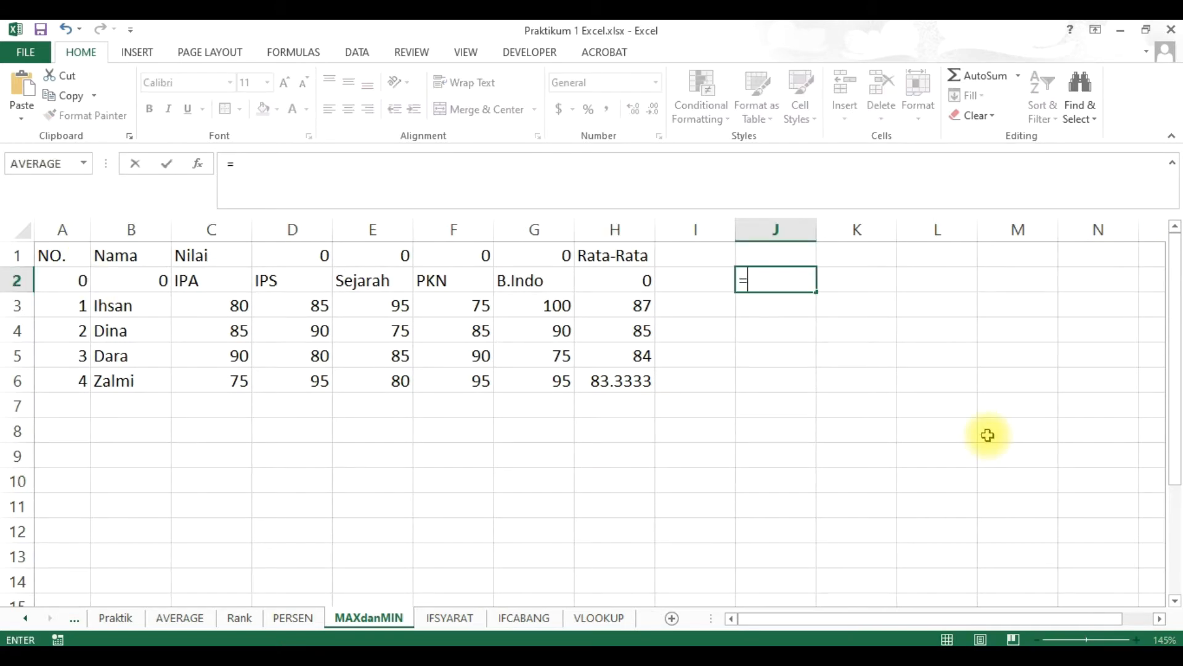
{"action": "key", "text": "Escape"}
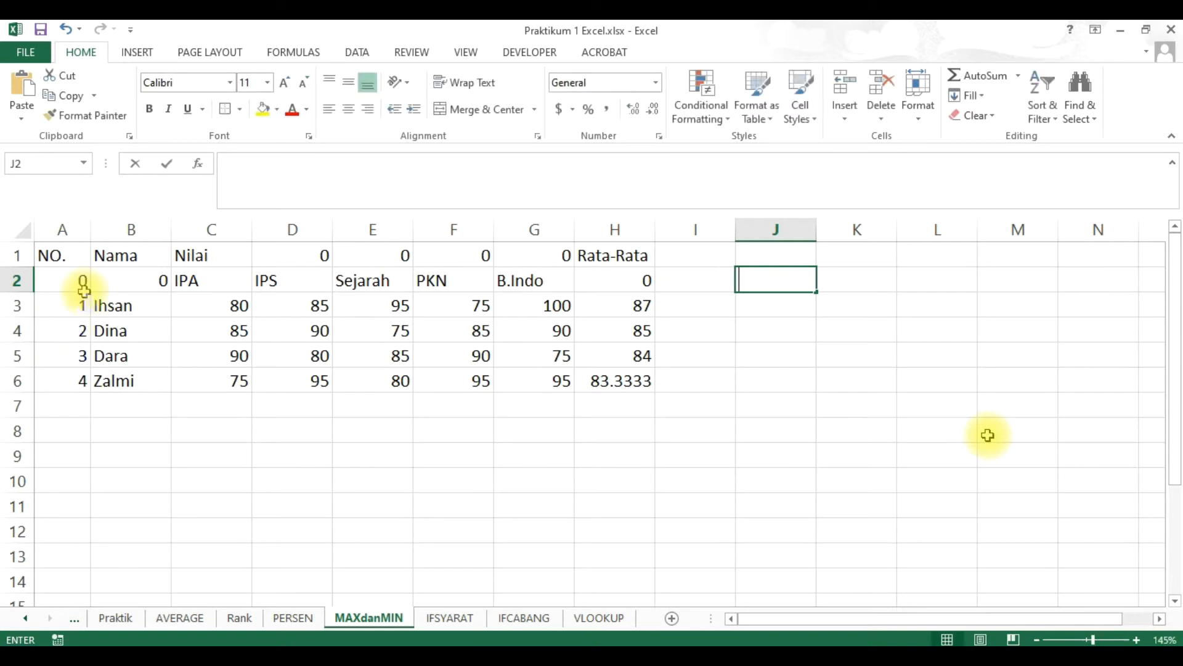
Step: Copy the linked formula from cell A1 into cell J2
{"action": "left_click", "coordinate": [62, 256]}
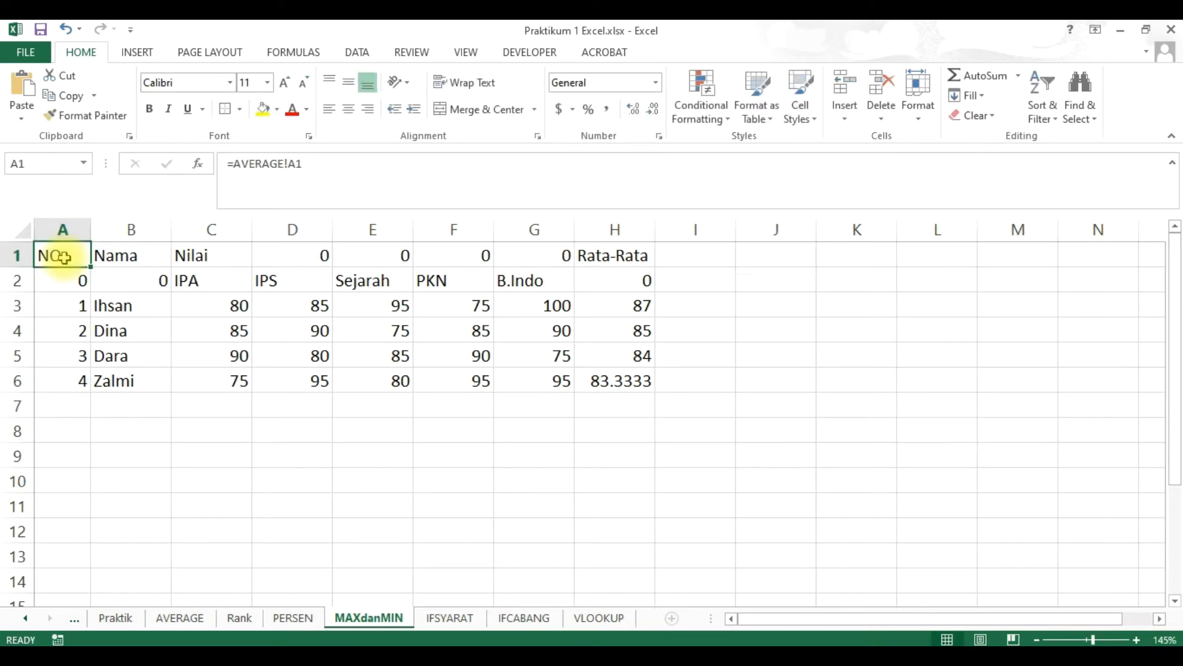
{"action": "left_click", "coordinate": [783, 278]}
{"action": "key", "text": "ctrl+c"}
{"action": "left_click", "coordinate": [778, 280]}
{"action": "key", "text": "ctrl+v"}
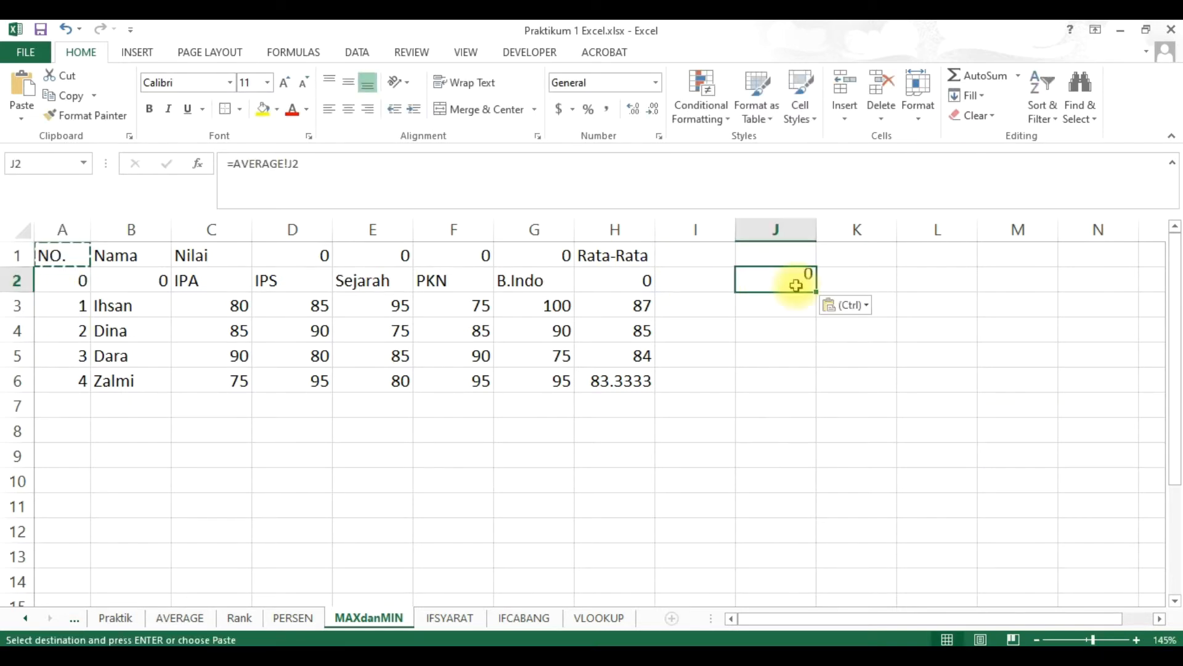
Step: Edit cell J2 so that it displays the formula =AVERAGE!A1 as text, using a leading apostrophe
{"action": "double_click", "coordinate": [820, 280]}
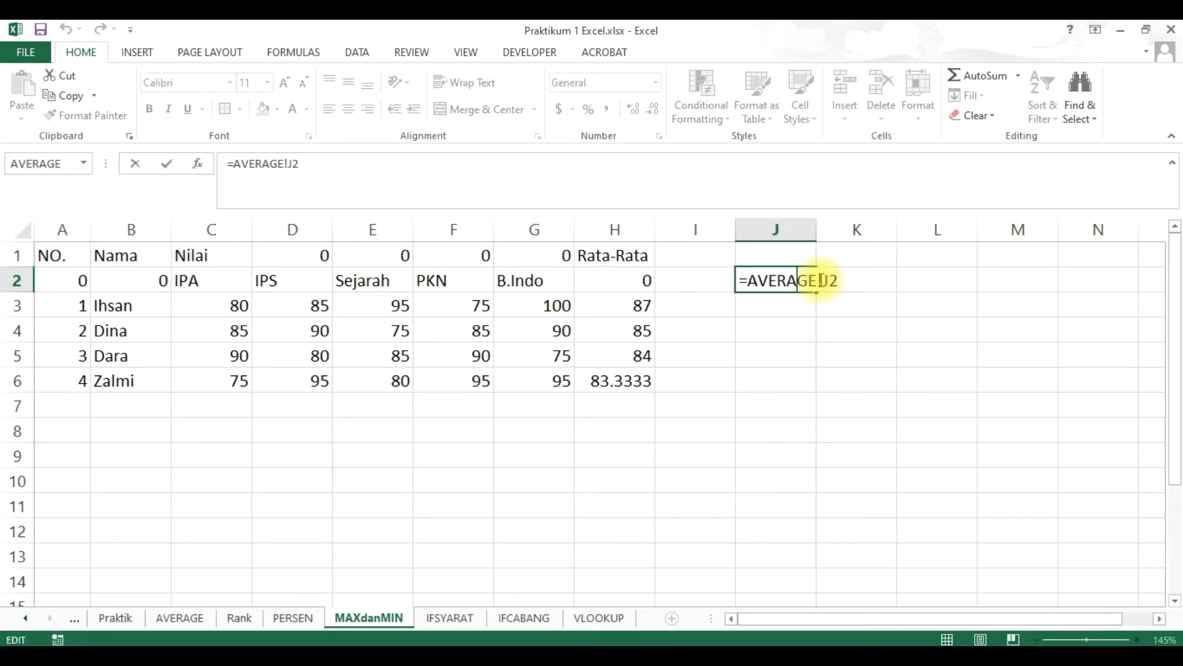
{"action": "key", "text": "BackSpace"}
{"action": "key", "text": "BackSpace"}
{"action": "type", "text": "A1"}
{"action": "key", "text": "Home"}
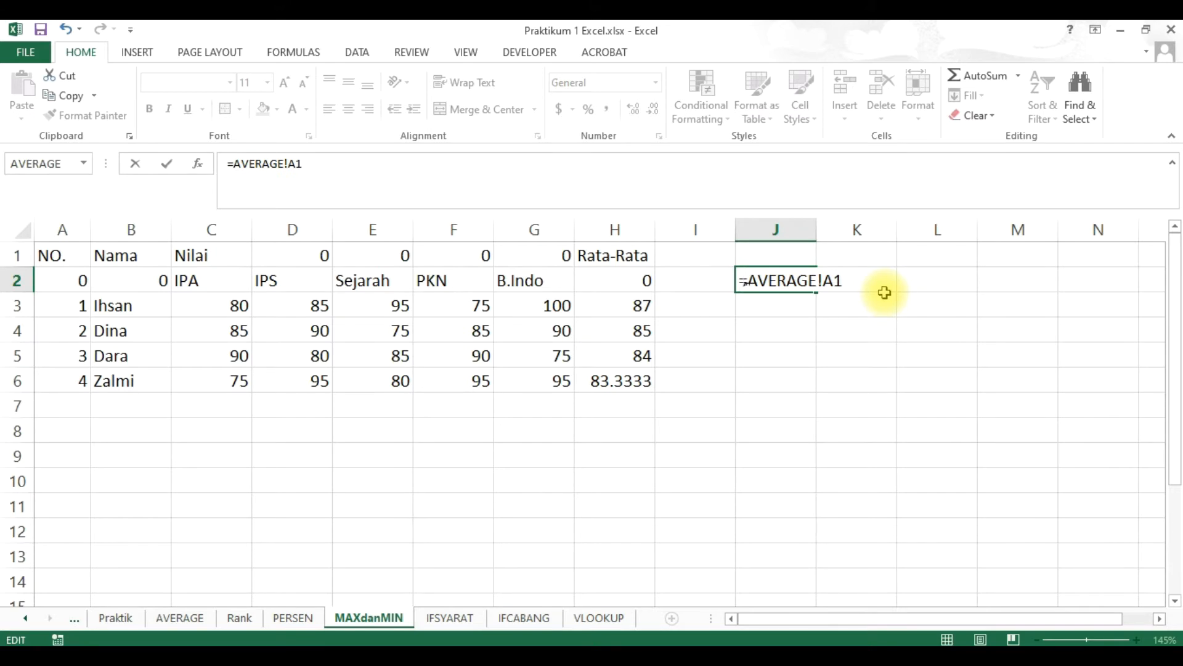
{"action": "type", "text": "'"}
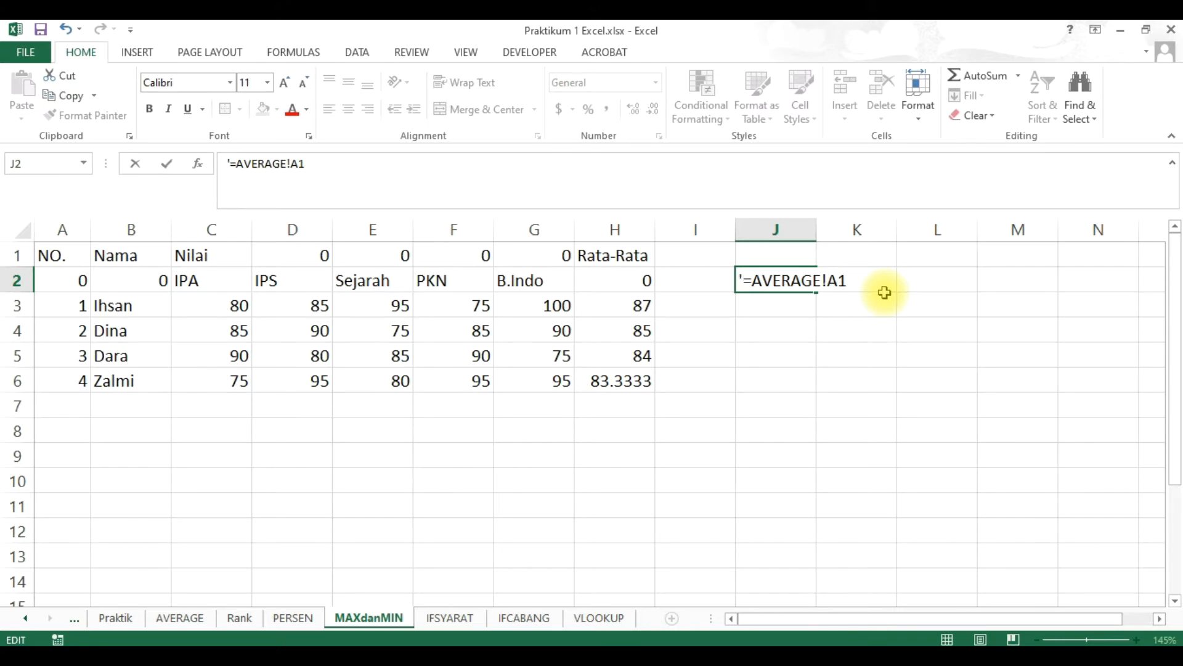
{"action": "key", "text": "Return"}
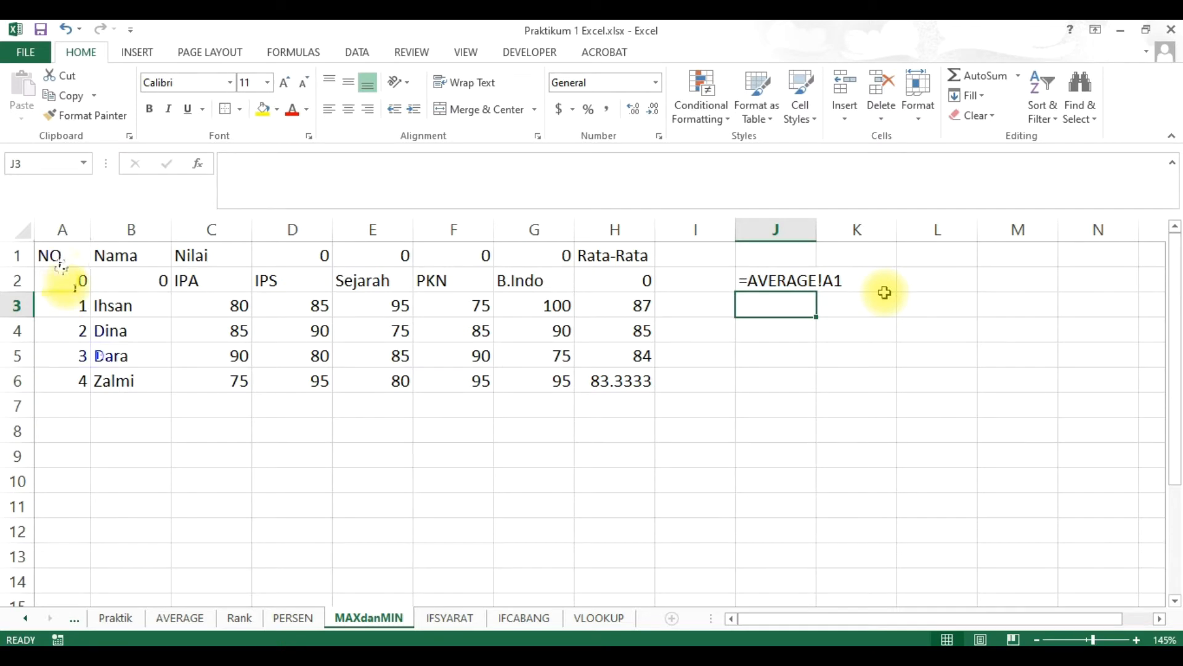
Step: Merge and center the NO. heading over A1:A2 and align it to the vertical middle
{"action": "left_click_drag", "start_coordinate": [60, 265], "coordinate": [61, 282]}
{"action": "left_click", "coordinate": [482, 109]}
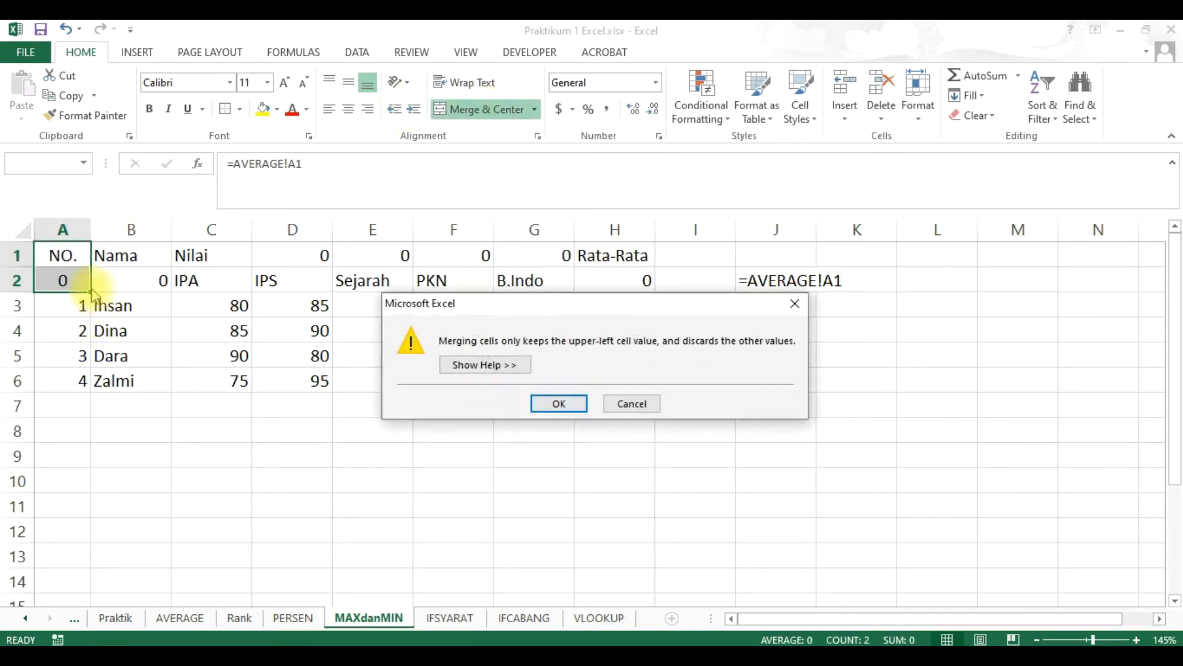
{"action": "left_click", "coordinate": [542, 400]}
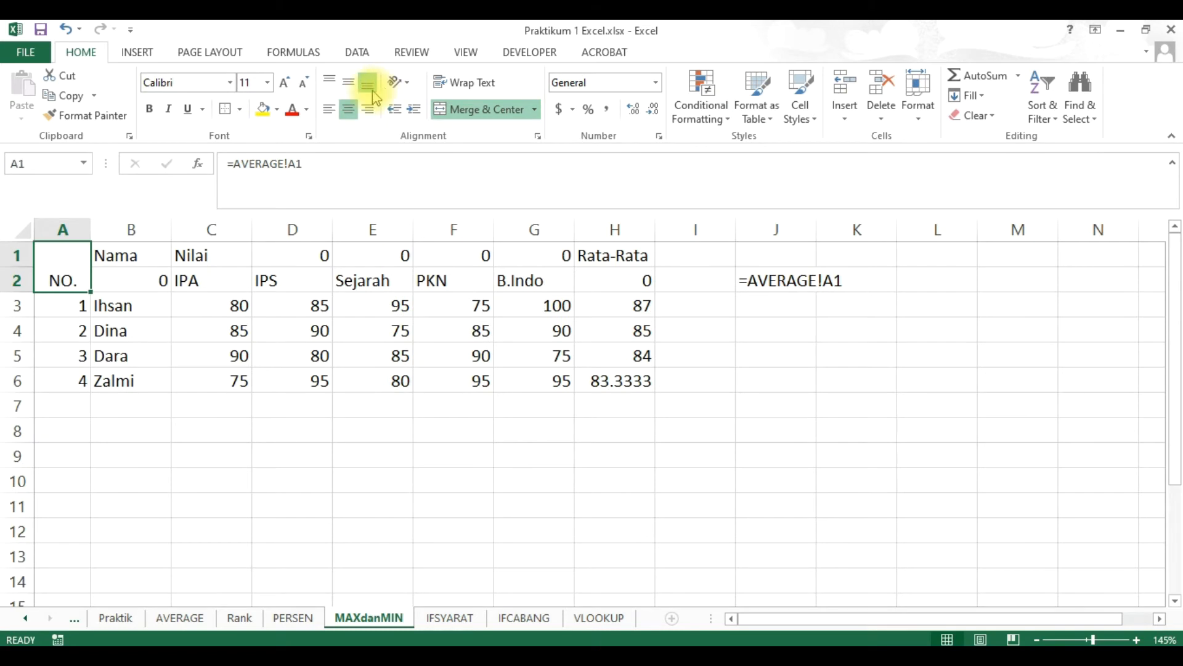
{"action": "left_click", "coordinate": [349, 82]}
Step: Merge and center the Nama heading over B1:B2 and align it to the vertical middle
{"action": "left_click_drag", "start_coordinate": [123, 254], "coordinate": [157, 275]}
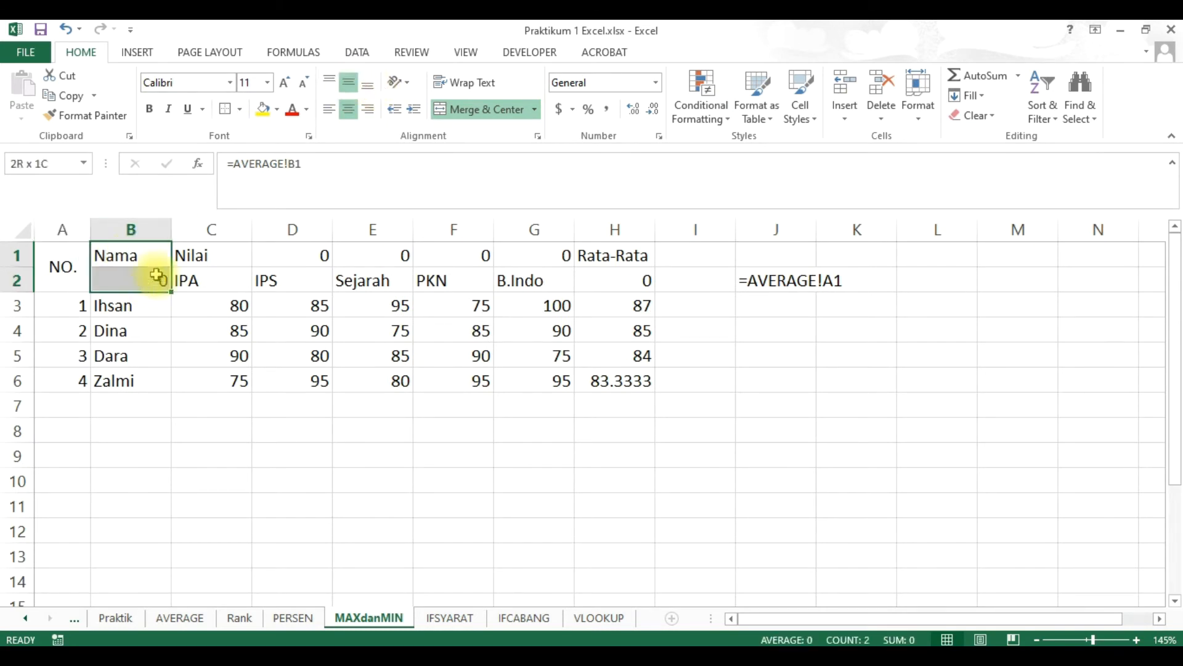
{"action": "left_click", "coordinate": [487, 109]}
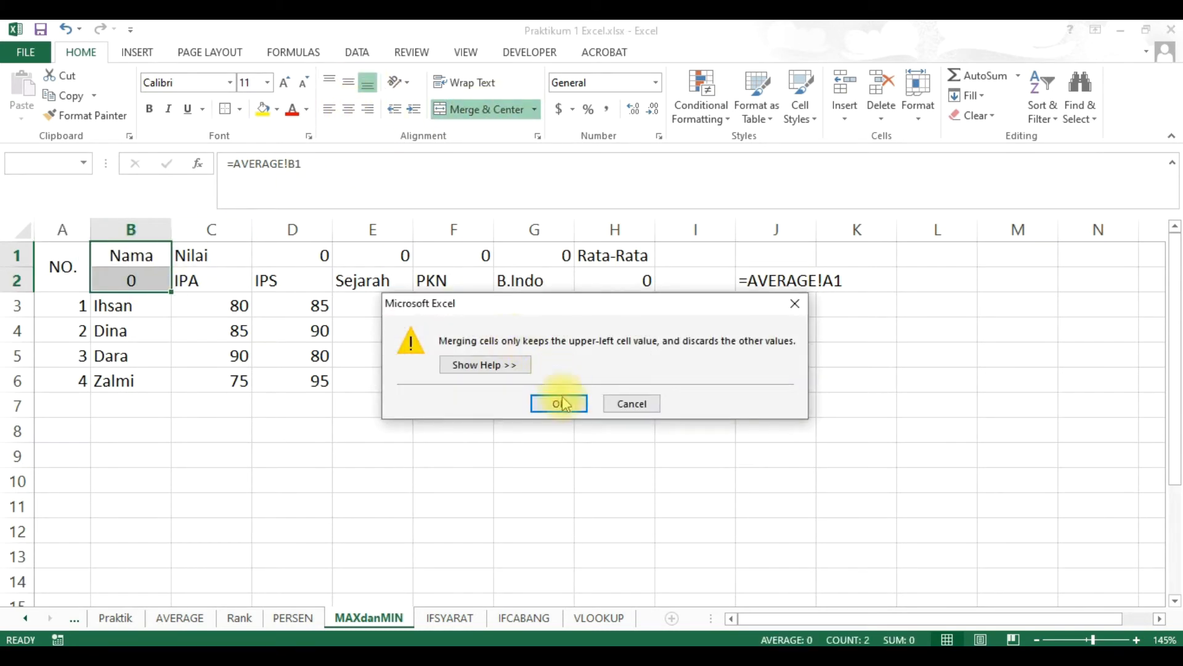
{"action": "left_click", "coordinate": [560, 403]}
{"action": "left_click", "coordinate": [348, 82]}
Step: Merge and center the Nilai heading across C1:G1
{"action": "left_click_drag", "start_coordinate": [211, 258], "coordinate": [513, 261]}
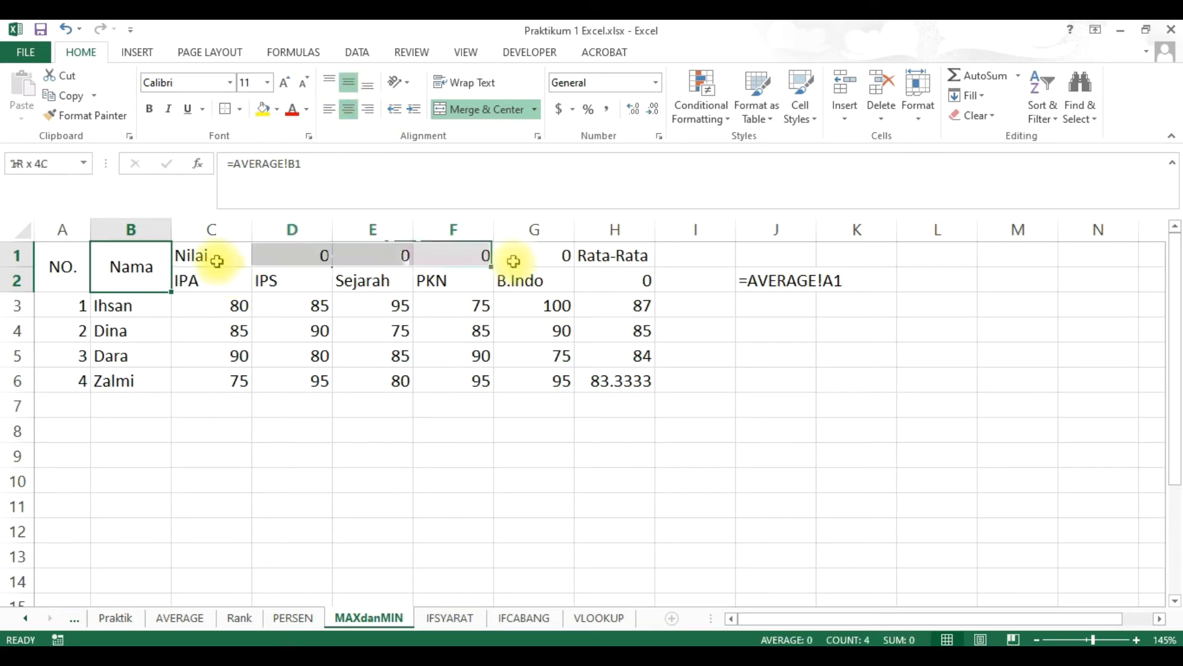
{"action": "left_click", "coordinate": [463, 110]}
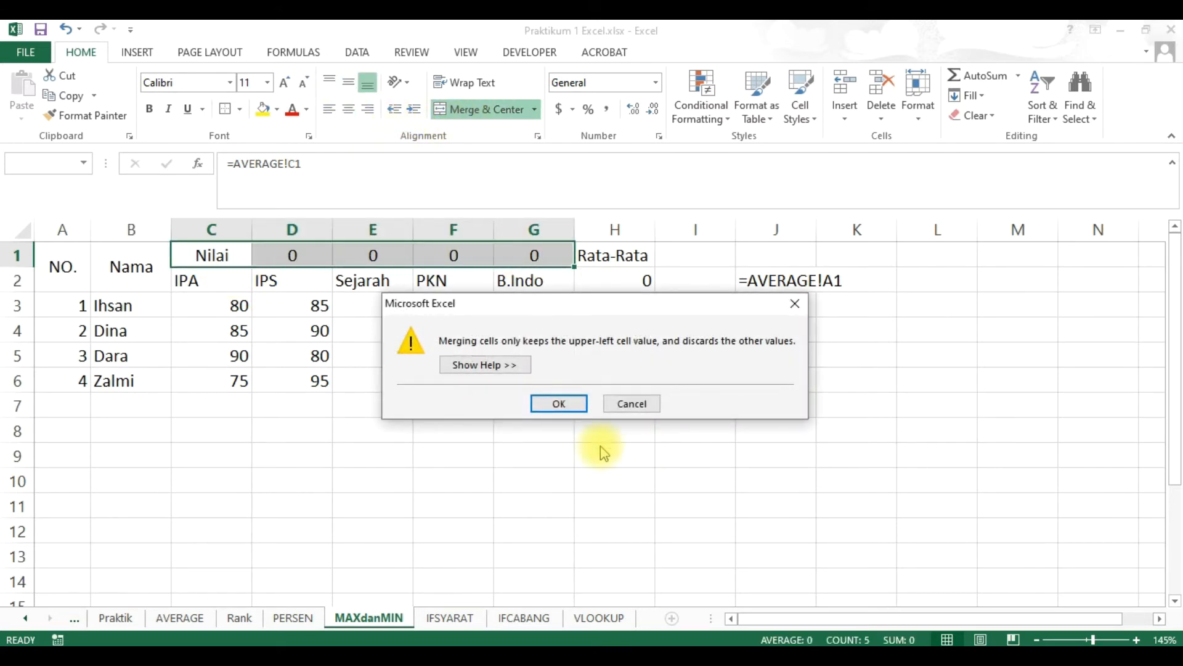
{"action": "left_click", "coordinate": [559, 404]}
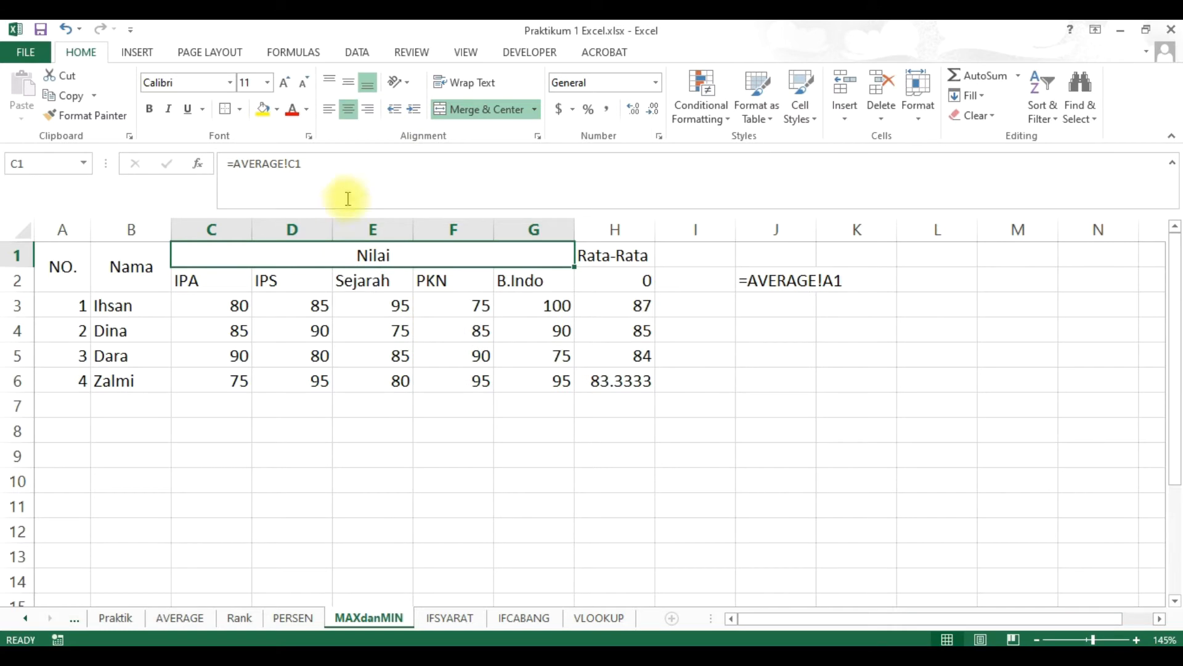
{"action": "left_click", "coordinate": [265, 459]}
Step: Apply all borders to the grade table in A1:H6
{"action": "left_click_drag", "start_coordinate": [58, 259], "coordinate": [635, 383]}
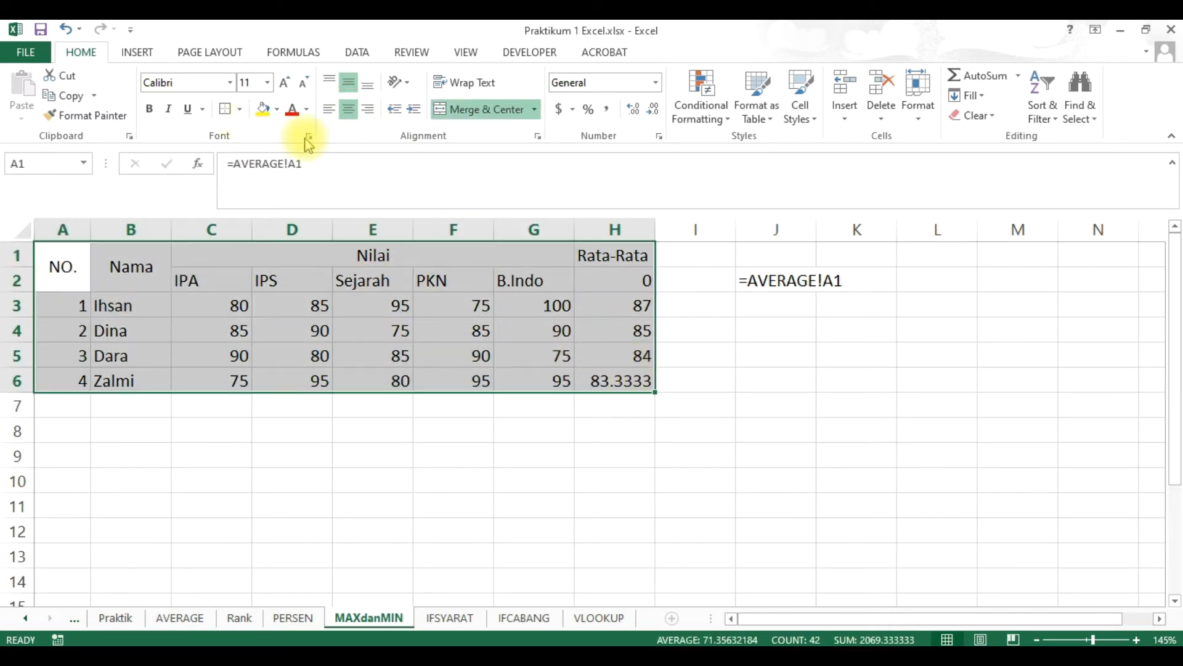
{"action": "left_click", "coordinate": [240, 110]}
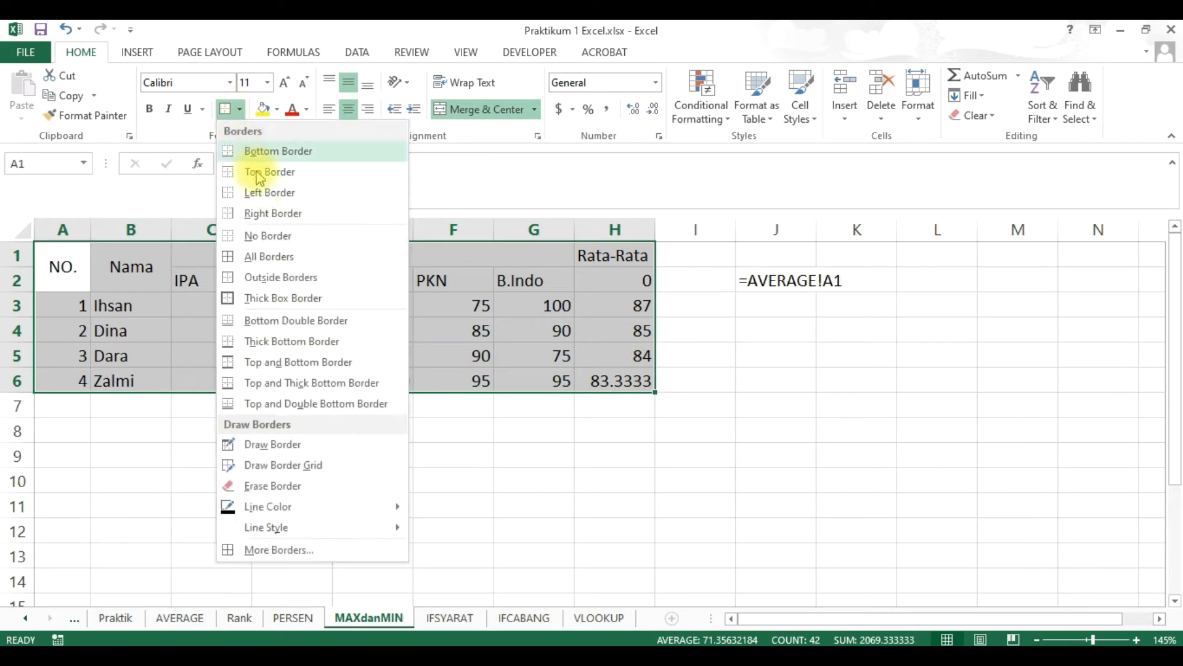
{"action": "left_click", "coordinate": [283, 259]}
{"action": "left_click", "coordinate": [469, 476]}
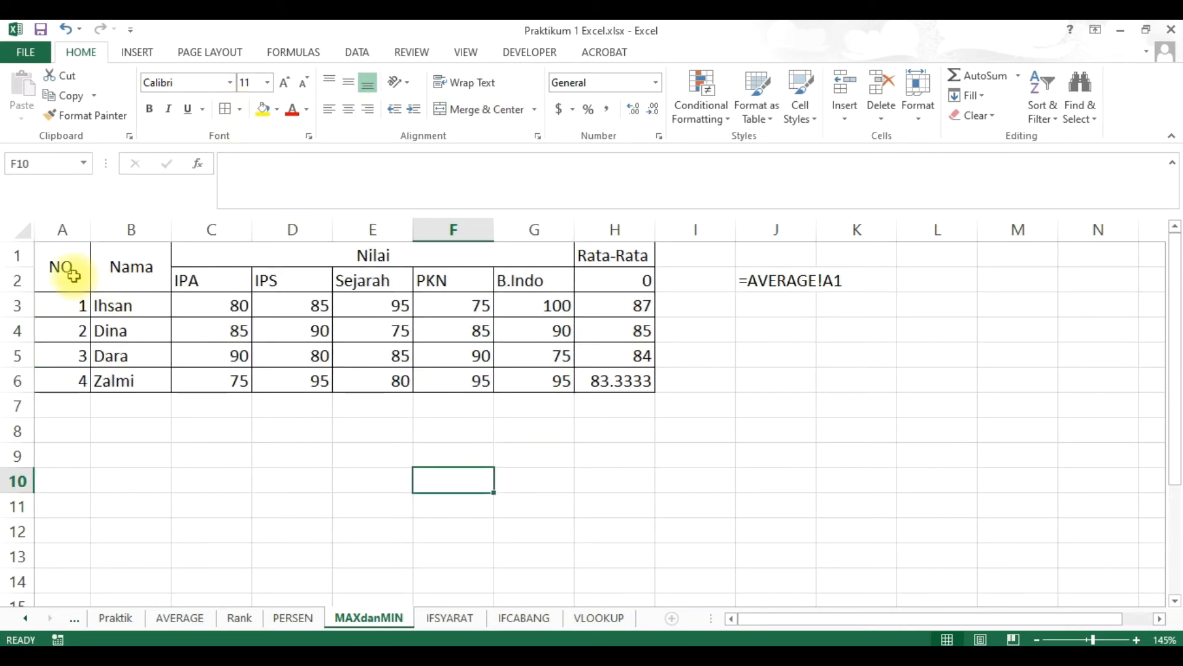
Step: Center the contents of every cell in the grade table A1:H6 horizontally
{"action": "left_click_drag", "start_coordinate": [73, 275], "coordinate": [608, 378]}
{"action": "left_click", "coordinate": [350, 112]}
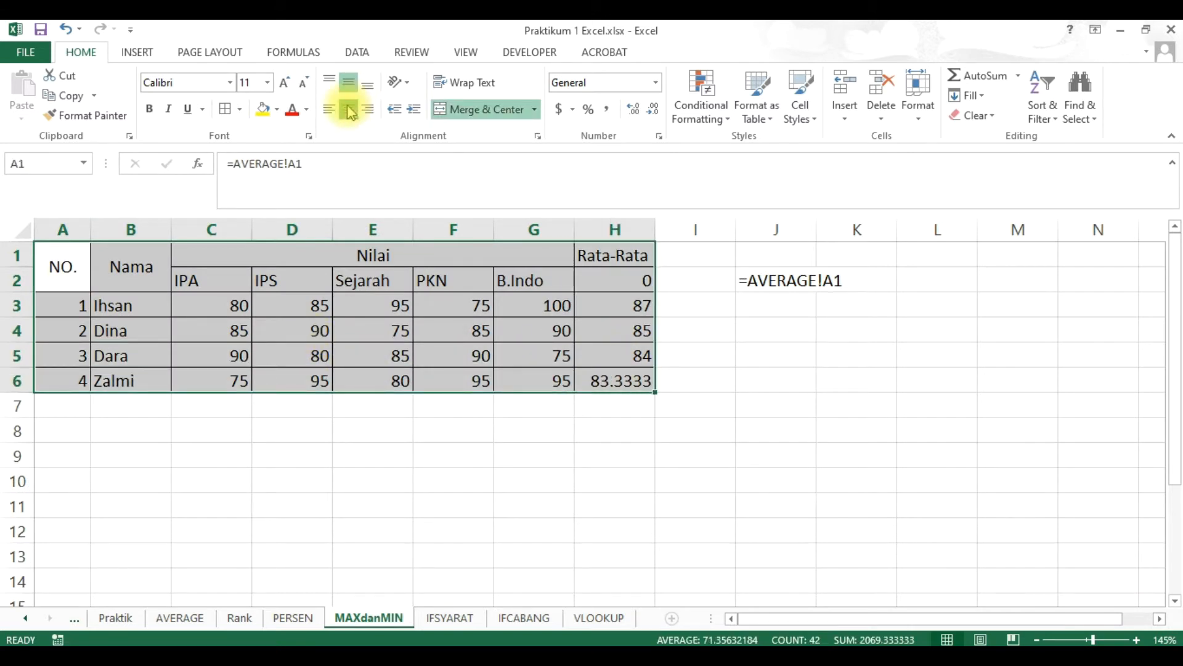
{"action": "left_click", "coordinate": [357, 581]}
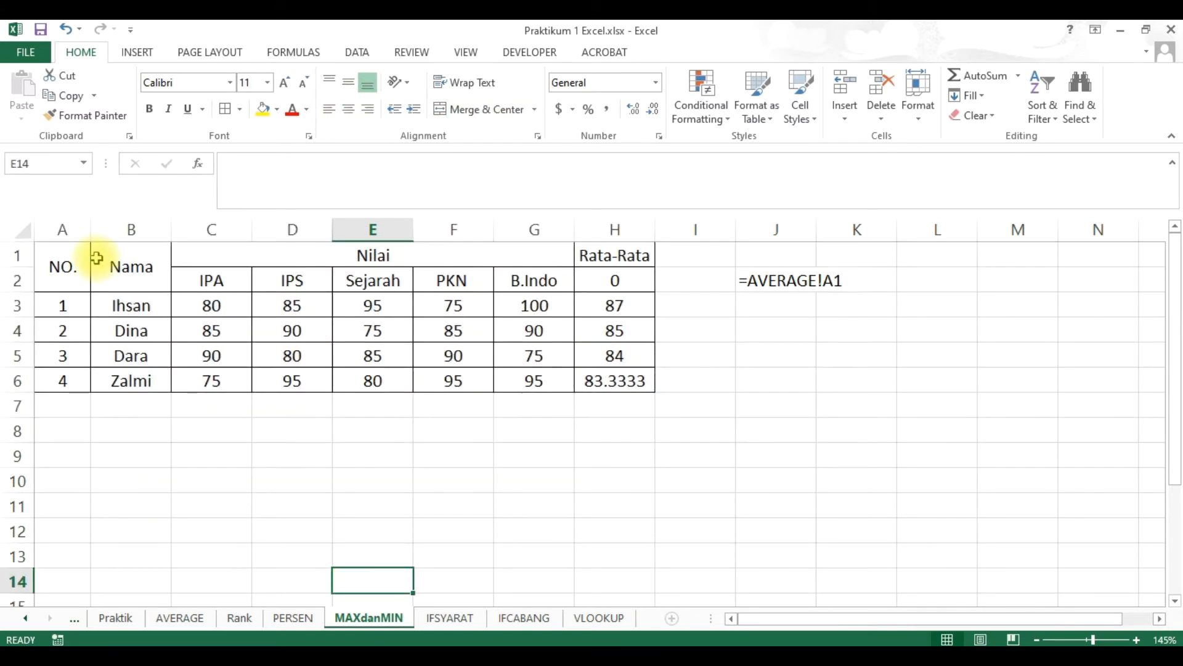
{"action": "left_click", "coordinate": [345, 481]}
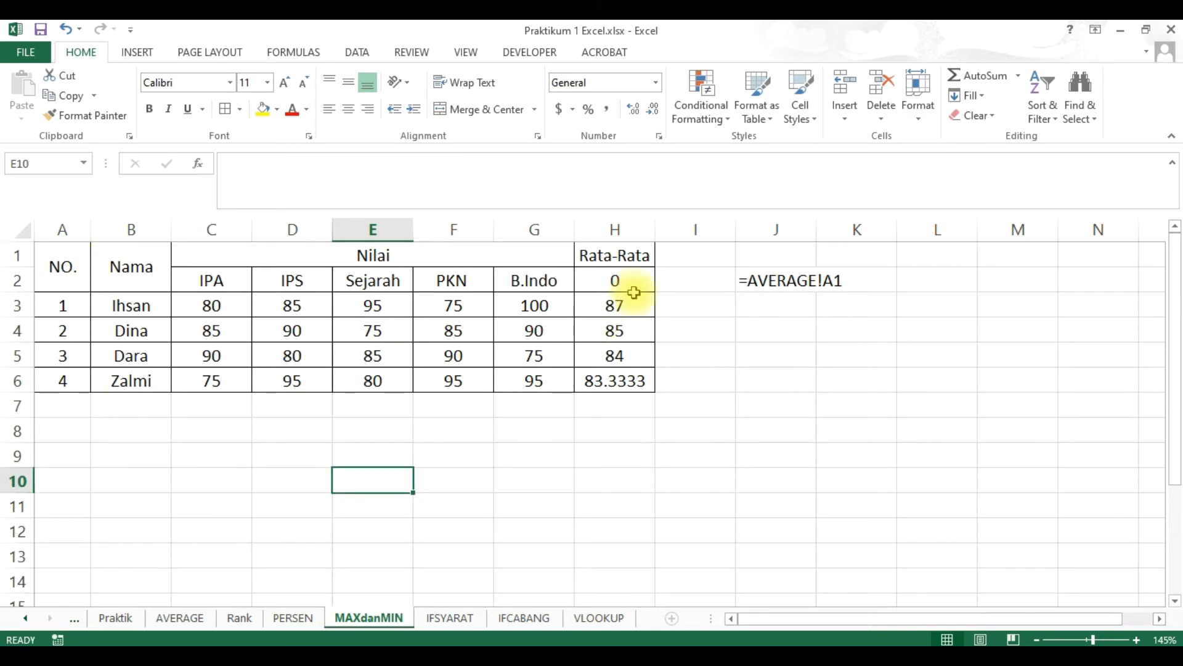
Step: Merge and center the Rata-Rata heading over H1:H2 and align it to the vertical middle
{"action": "left_click_drag", "start_coordinate": [616, 260], "coordinate": [616, 275]}
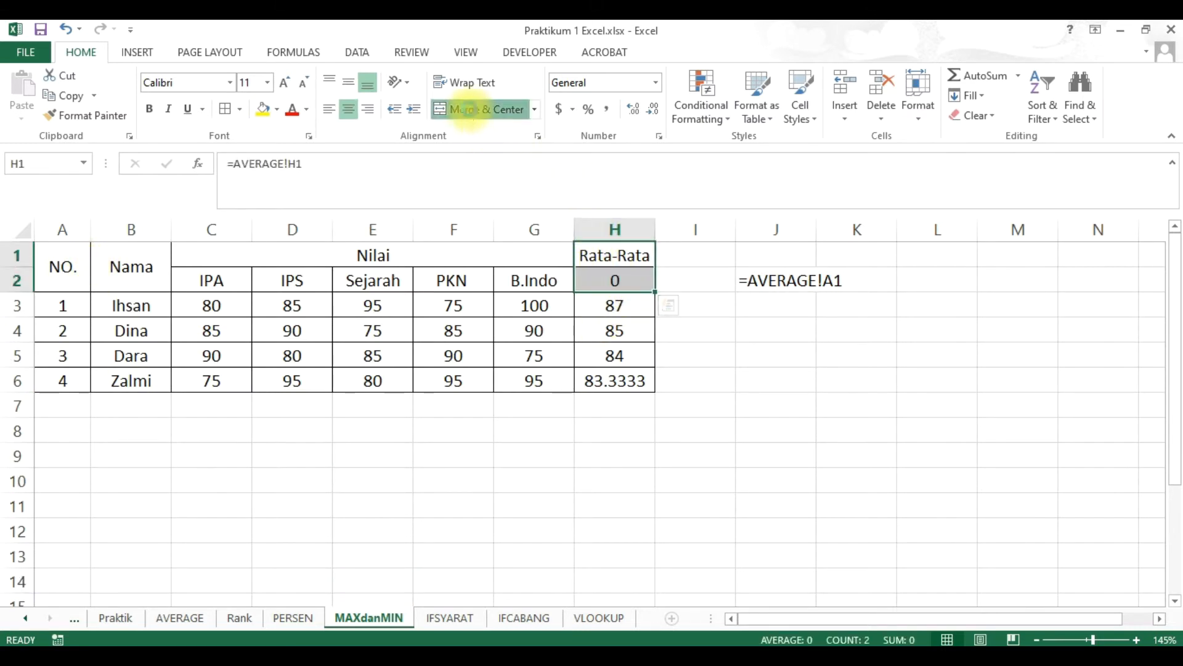
{"action": "left_click", "coordinate": [469, 110]}
{"action": "left_click", "coordinate": [559, 404]}
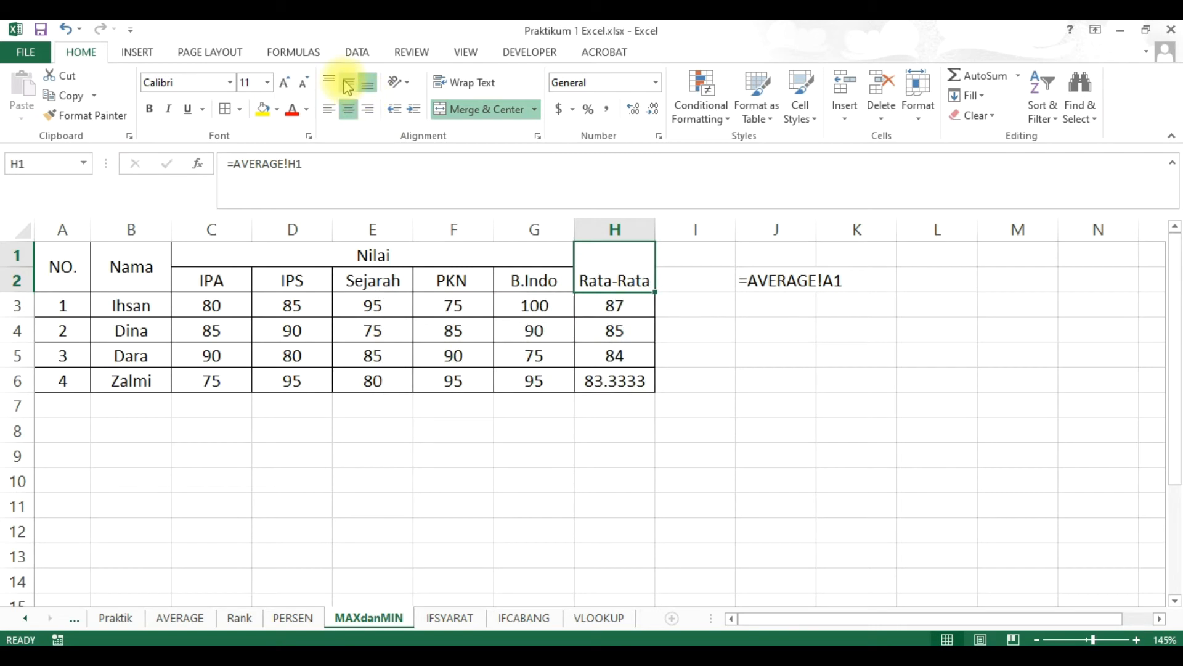
{"action": "left_click", "coordinate": [348, 86]}
{"action": "left_click", "coordinate": [674, 523]}
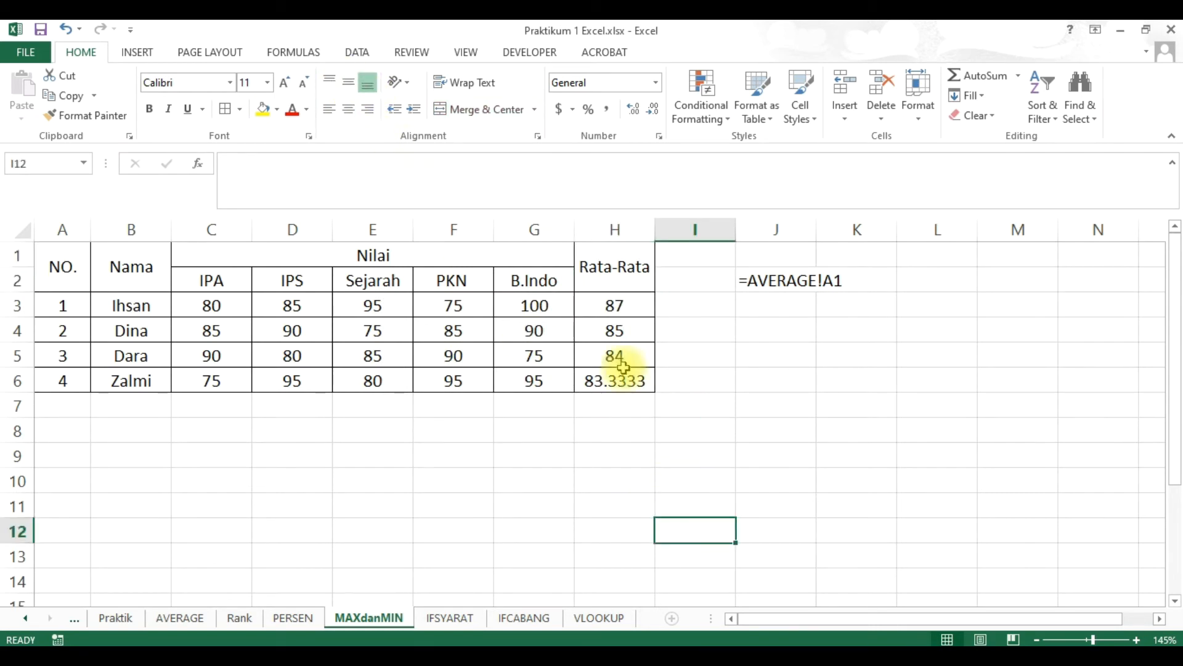
Step: Examine the linked average in H6 and compare it with its source on the AVERAGE sheet
{"action": "left_click", "coordinate": [602, 399]}
{"action": "left_click", "coordinate": [614, 379]}
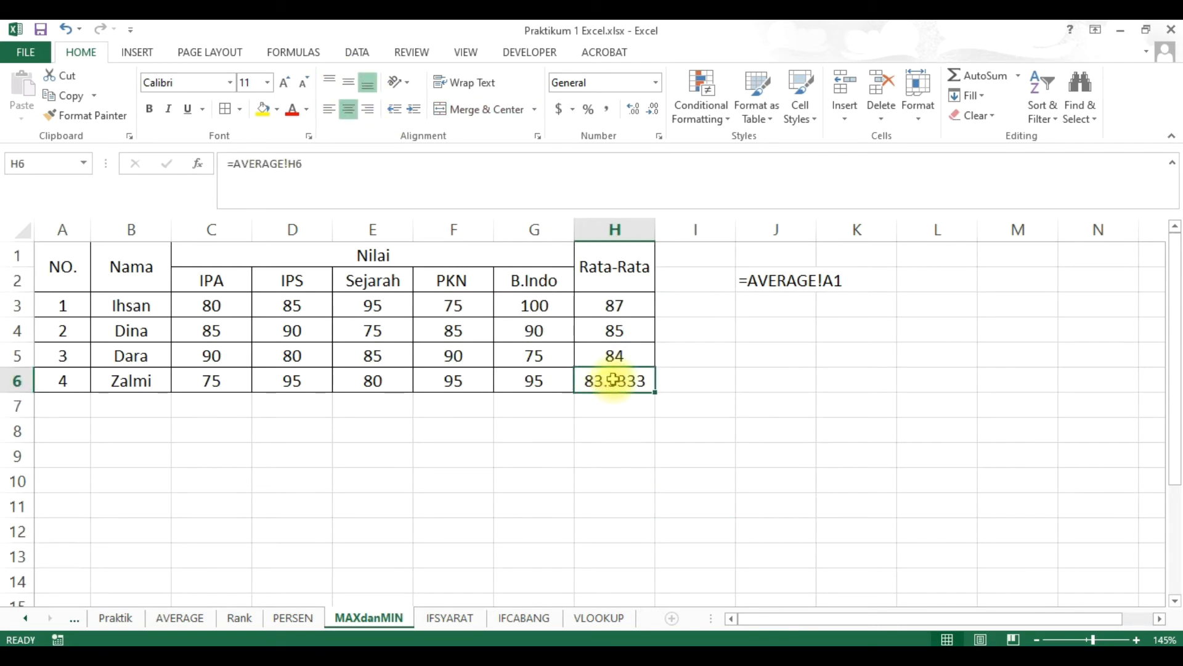
{"action": "double_click", "coordinate": [613, 379]}
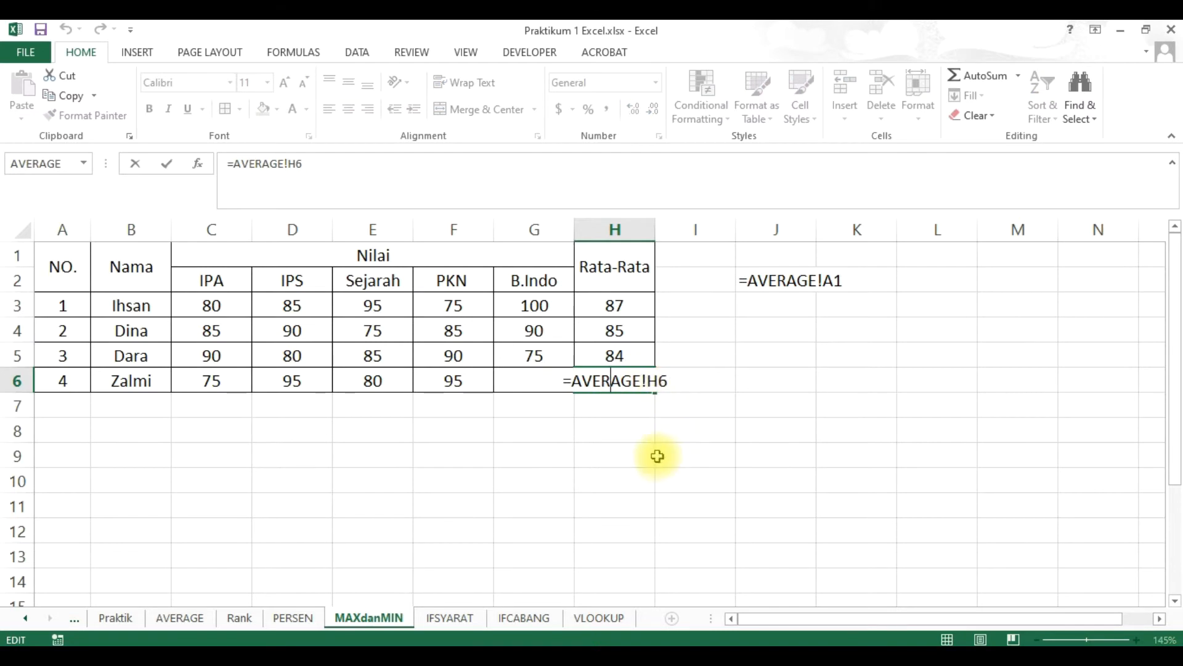
{"action": "left_click", "coordinate": [638, 472]}
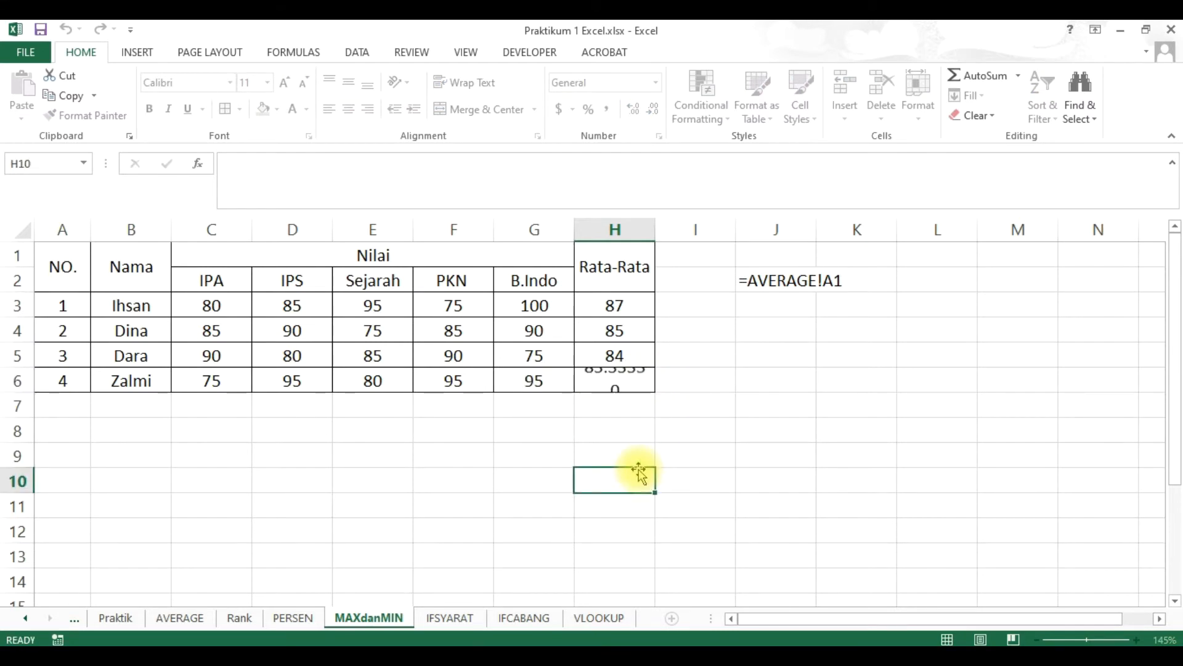
{"action": "left_click", "coordinate": [182, 621]}
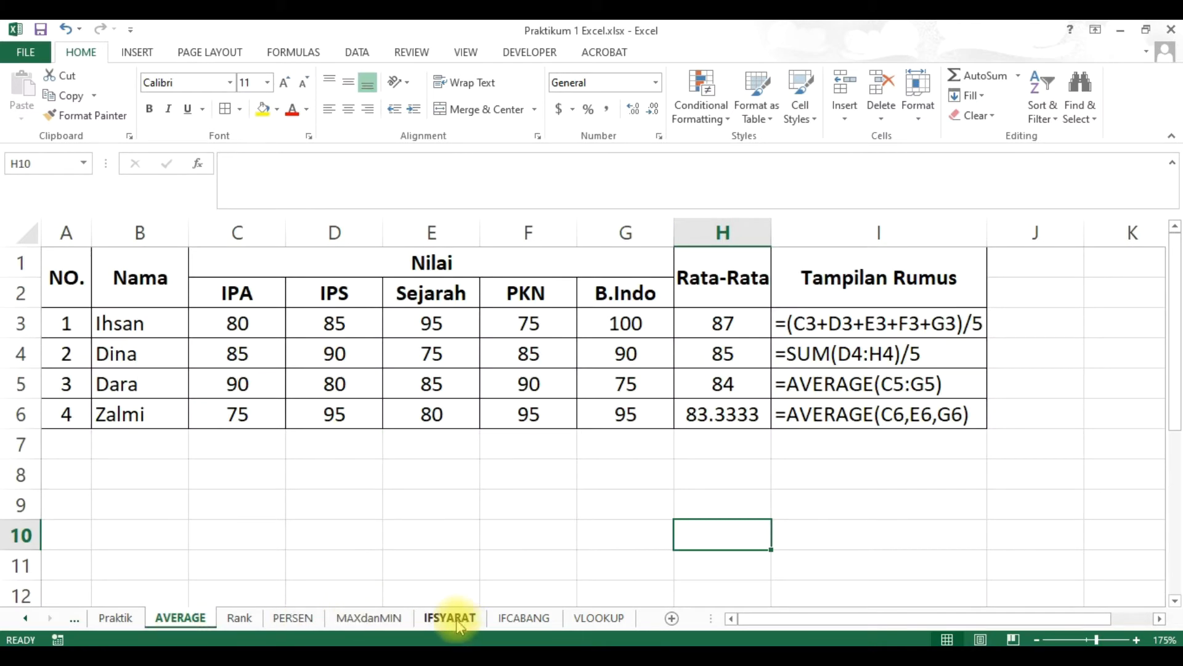
{"action": "left_click", "coordinate": [370, 620]}
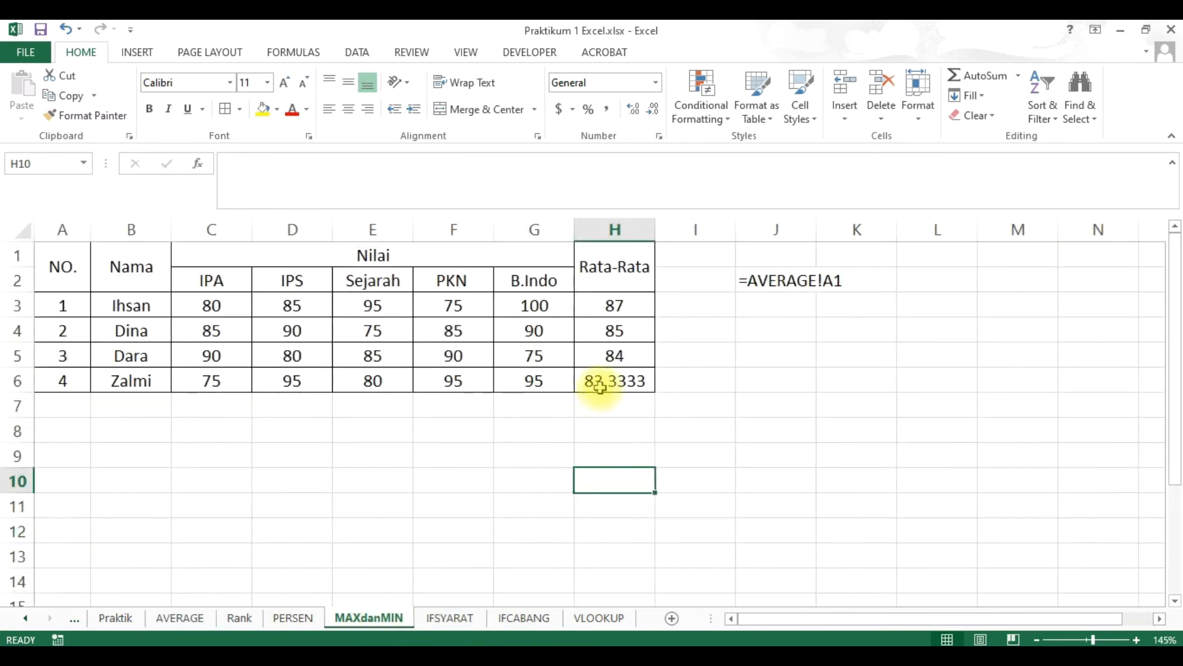
{"action": "left_click", "coordinate": [643, 360]}
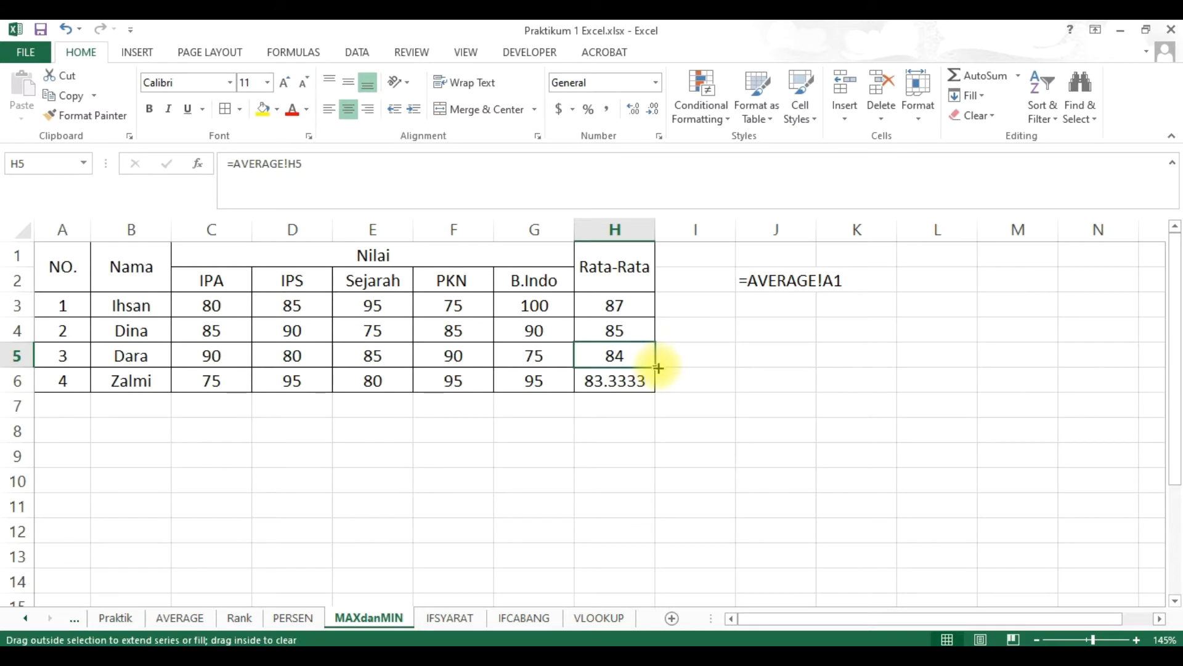
{"action": "left_click", "coordinate": [647, 387]}
Step: Replace the sheet link in H6 with an AVERAGE formula over the row's five grades, C6:G6
{"action": "double_click", "coordinate": [615, 380]}
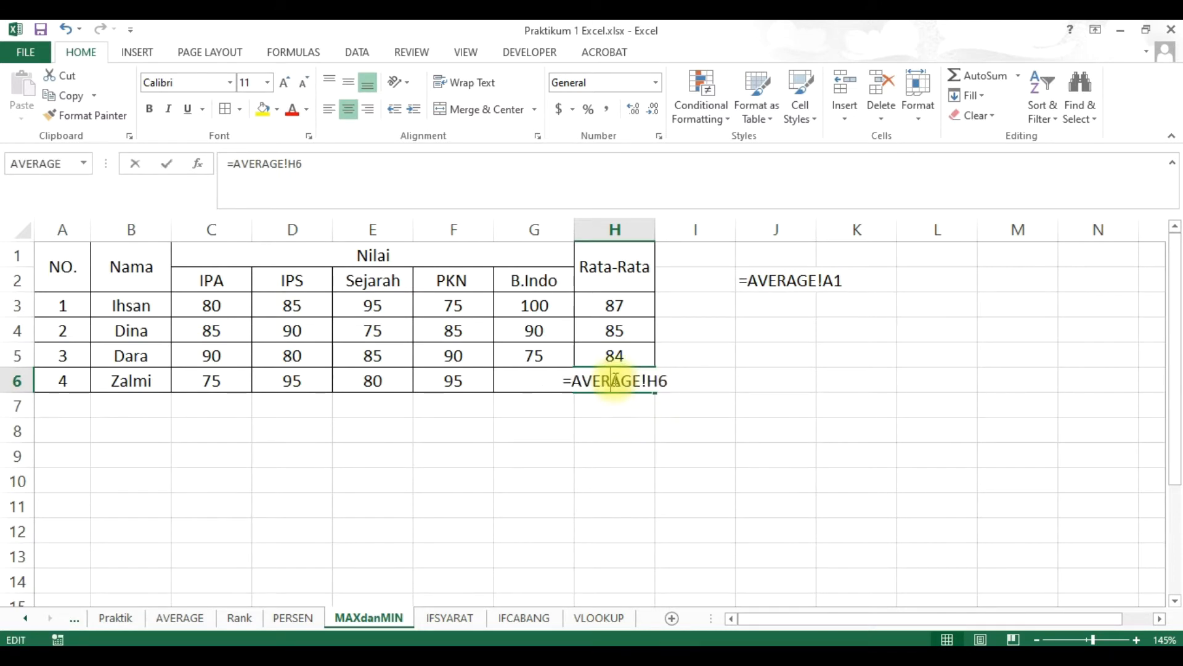
{"action": "left_click_drag", "start_coordinate": [669, 380], "coordinate": [572, 382]}
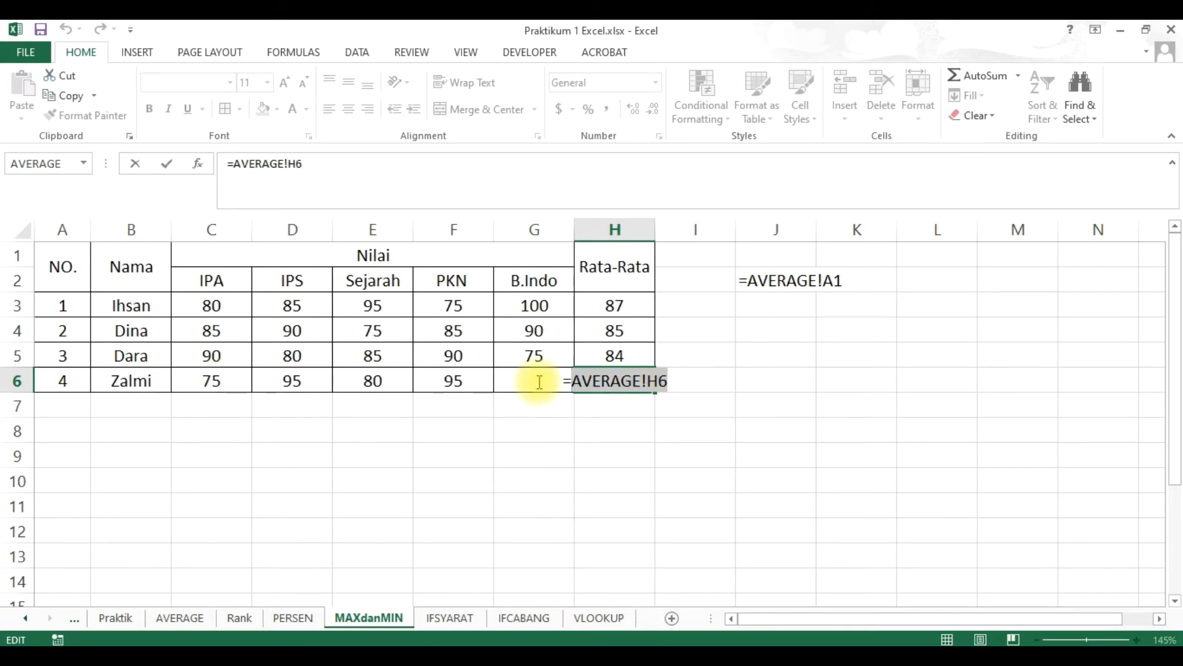
{"action": "left_click", "coordinate": [641, 382]}
{"action": "key", "text": "Delete"}
{"action": "key", "text": "Delete"}
{"action": "key", "text": "Delete"}
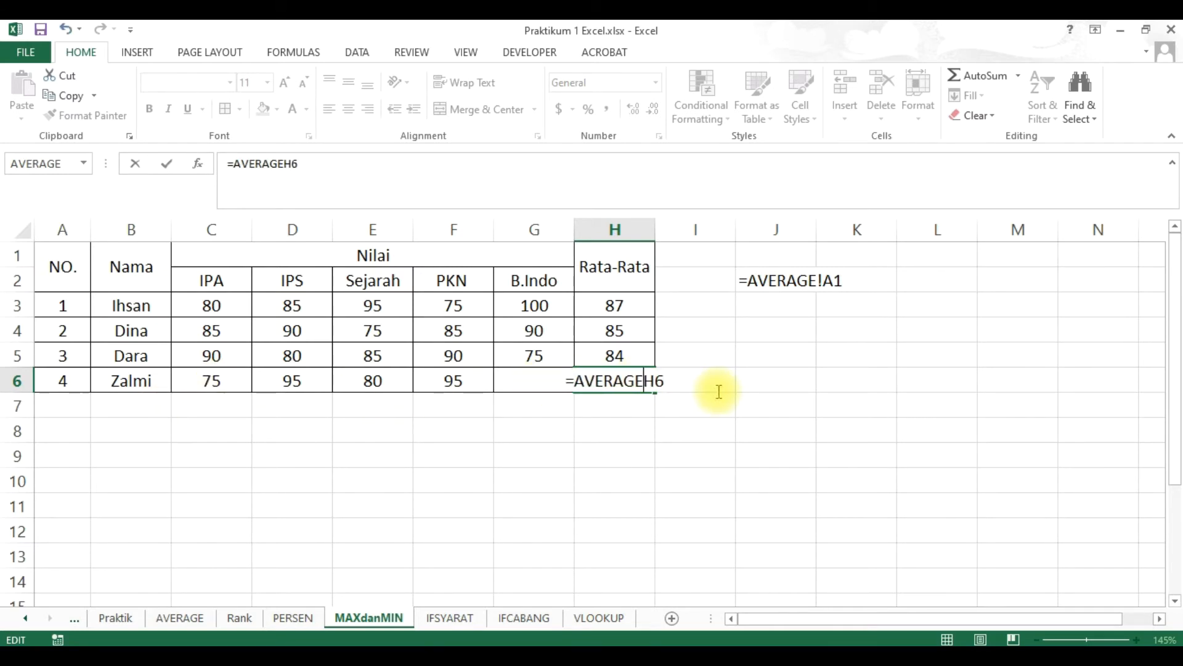
{"action": "type", "text": "("}
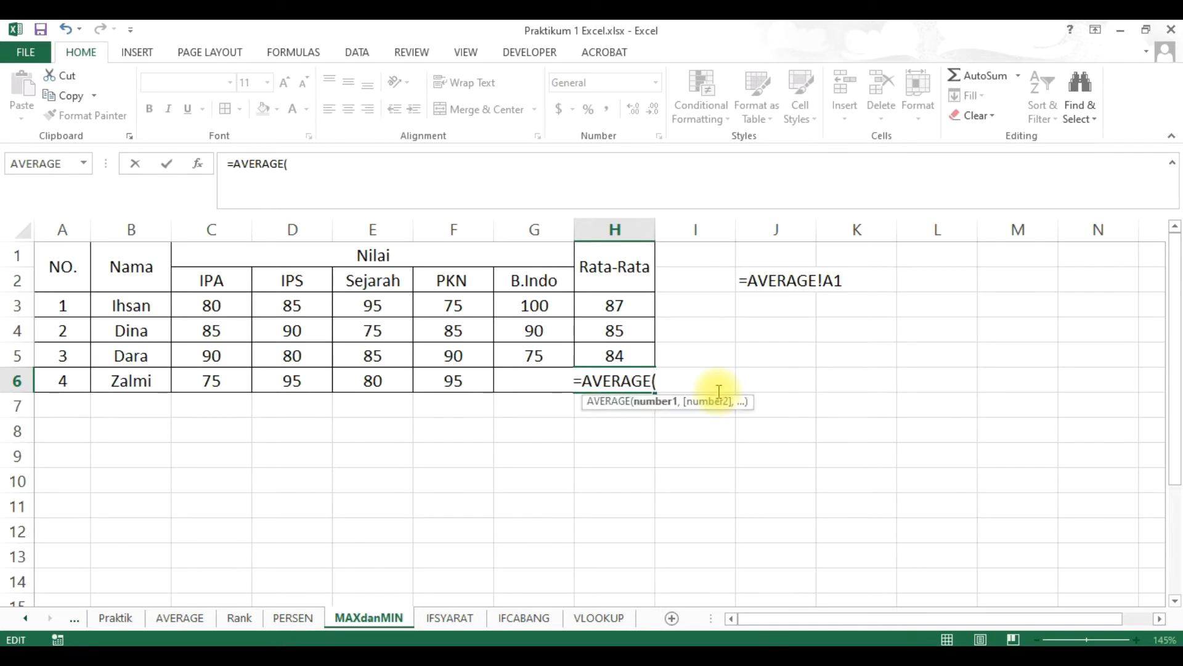
{"action": "left_click", "coordinate": [216, 379]}
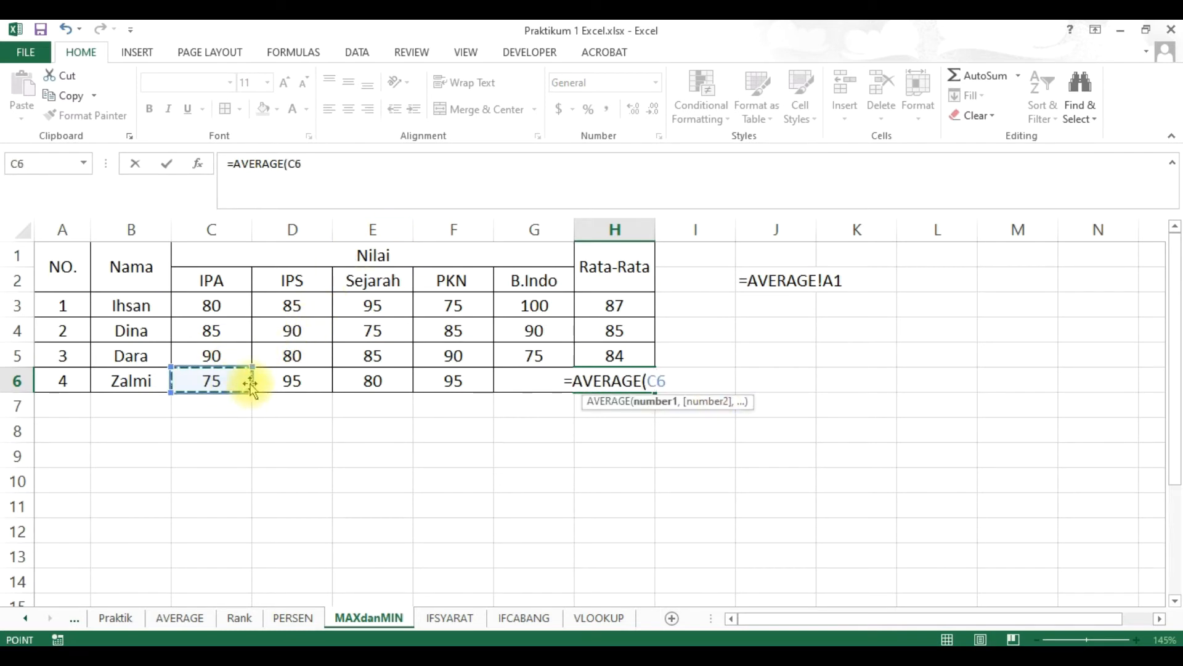
{"action": "left_click_drag", "start_coordinate": [254, 390], "coordinate": [557, 384]}
{"action": "key", "text": "Return"}
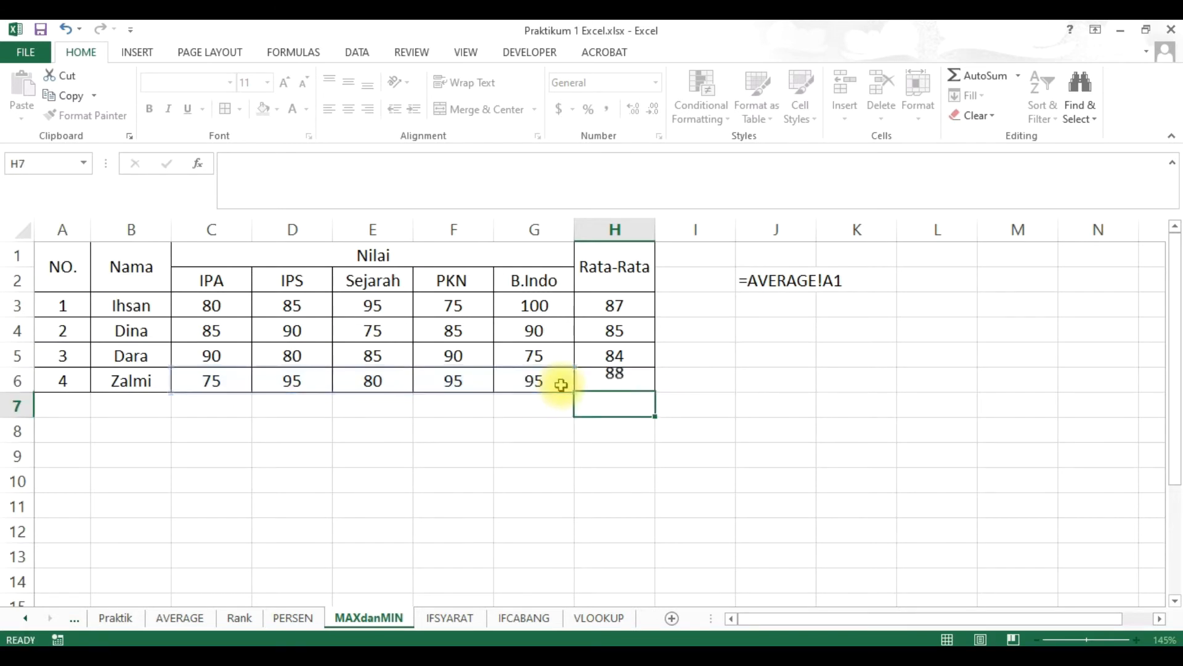
{"action": "left_click", "coordinate": [632, 475]}
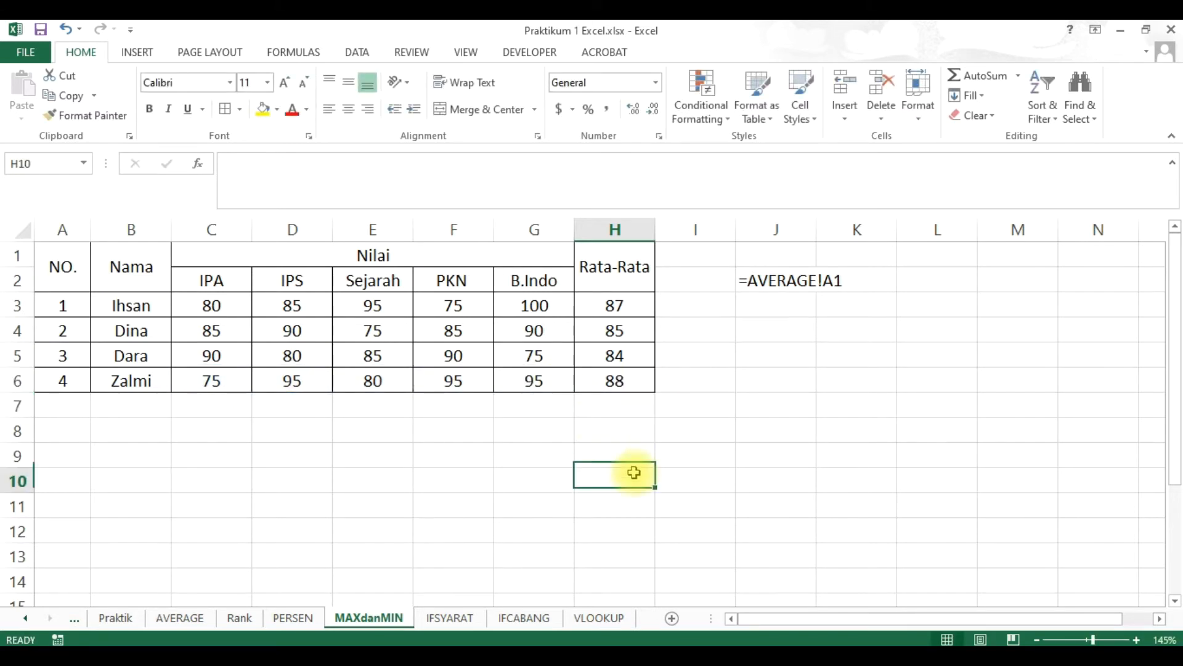
Step: Enter the labels Nilai Max in B8 and Nilai Min in B9 below the table
{"action": "left_click", "coordinate": [137, 427]}
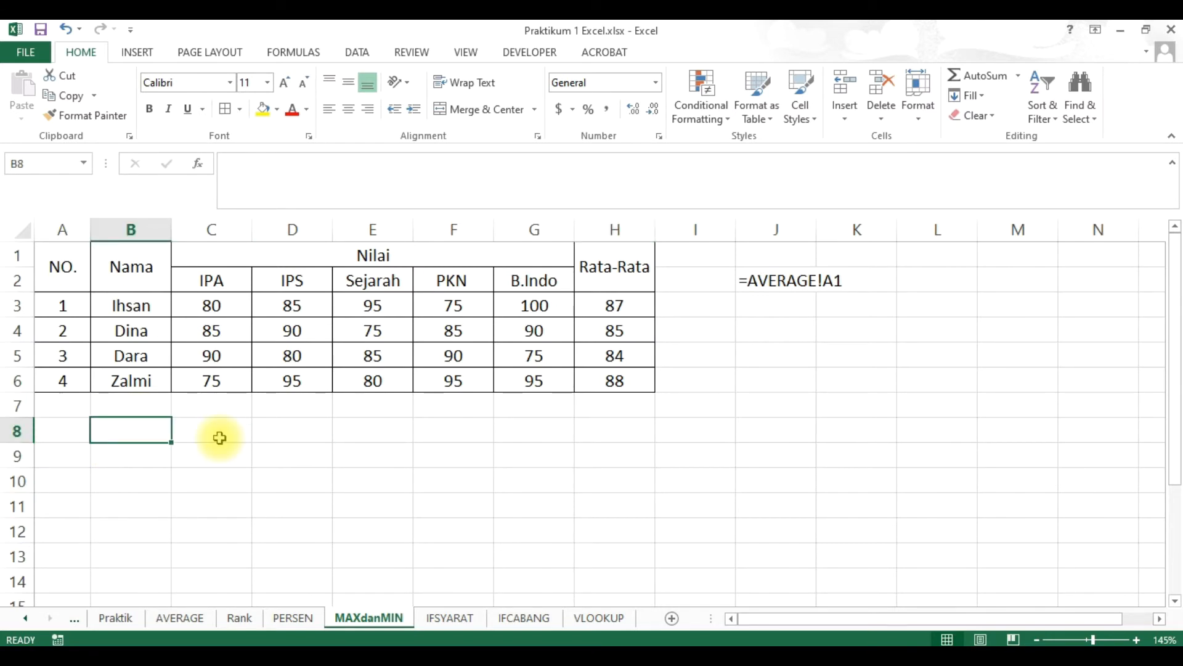
{"action": "type", "text": "Nilai Max"}
{"action": "key", "text": "Return"}
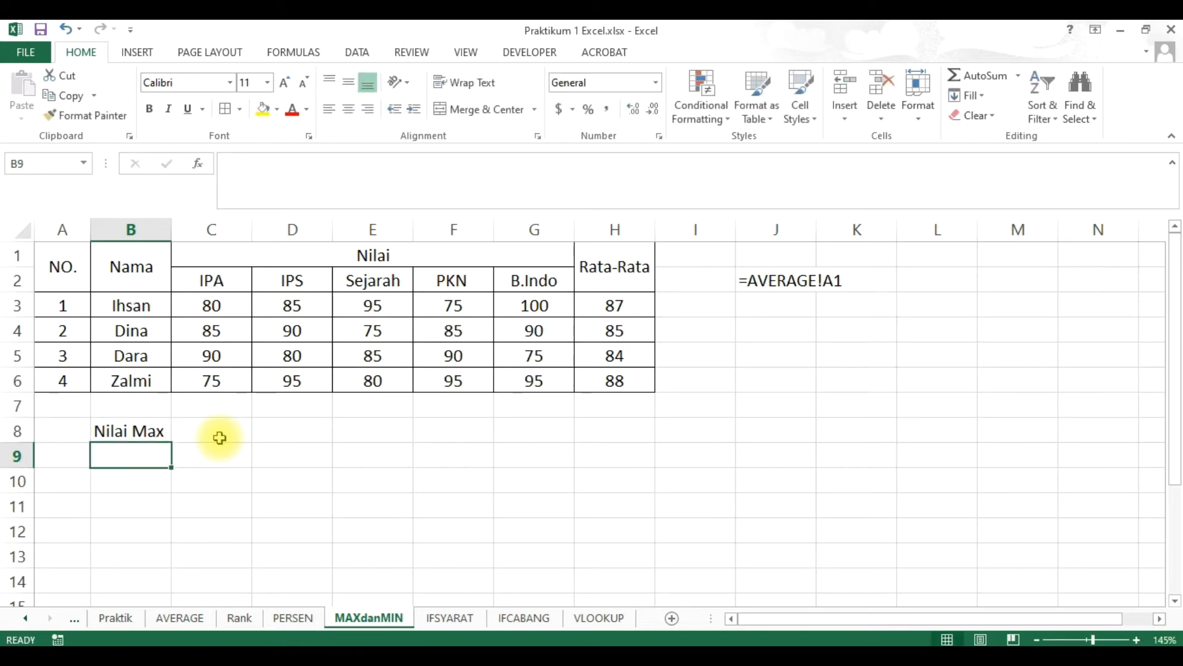
{"action": "type", "text": "Nilai "}
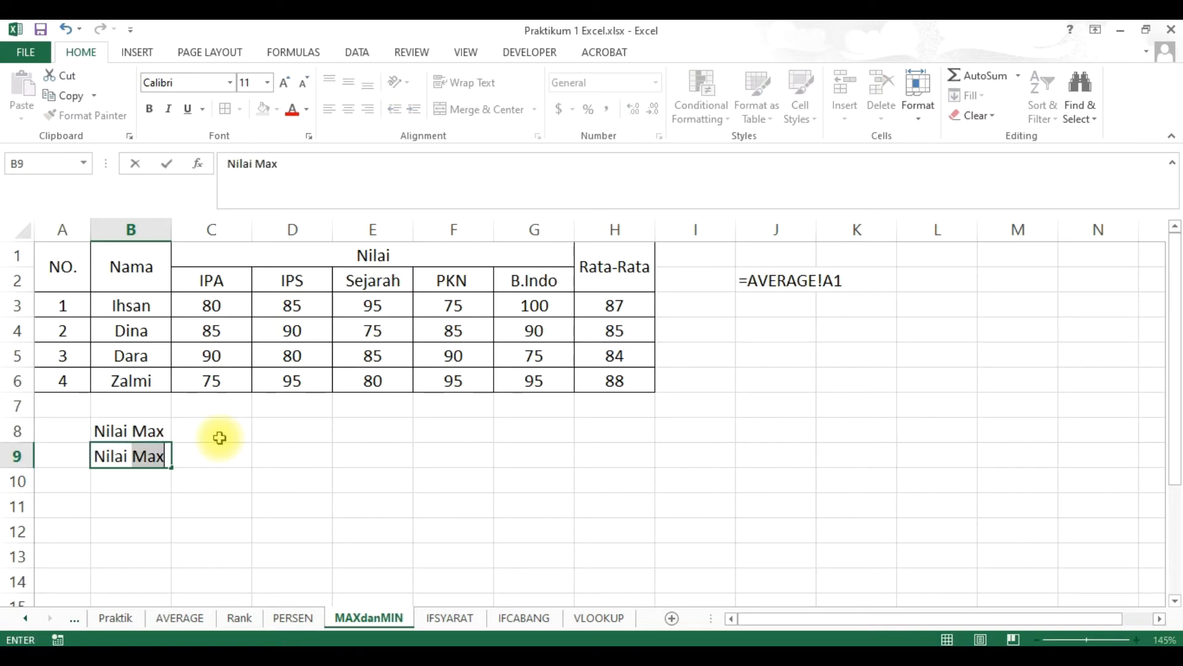
{"action": "type", "text": "MIn"}
{"action": "key", "text": "BackSpace"}
{"action": "key", "text": "BackSpace"}
{"action": "type", "text": "in"}
{"action": "key", "text": "Return"}
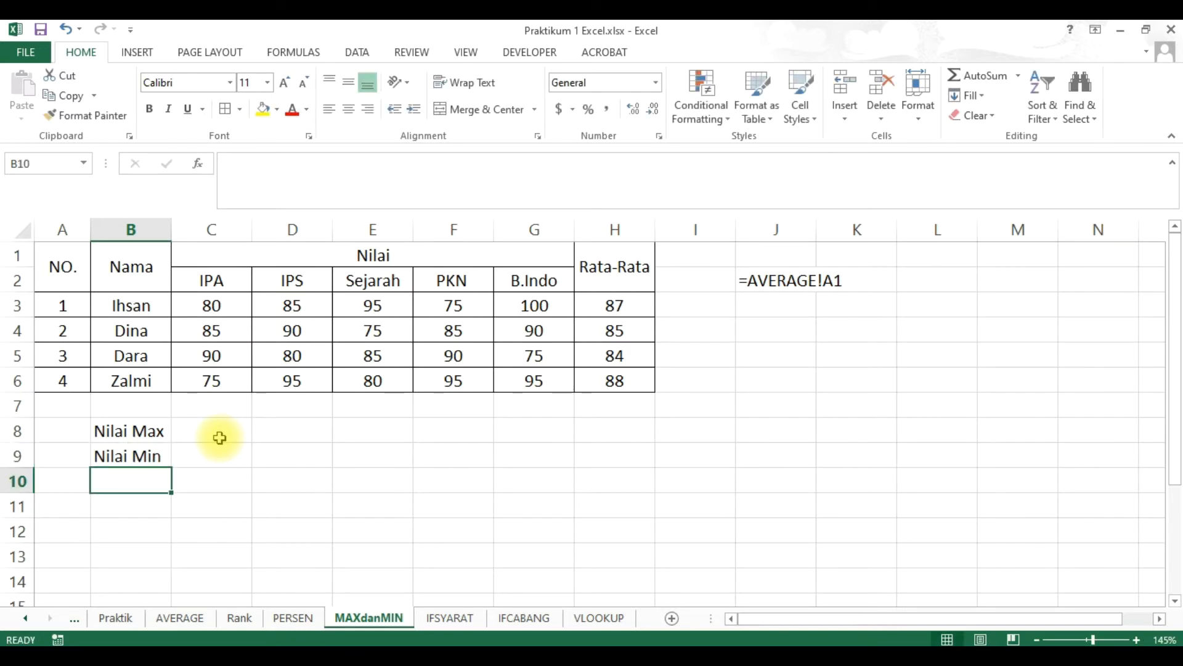
Step: Enter the formula =MAX(C3:C6) in cell J4 to find the highest IPA grade
{"action": "left_click", "coordinate": [772, 329]}
{"action": "type", "text": "=m"}
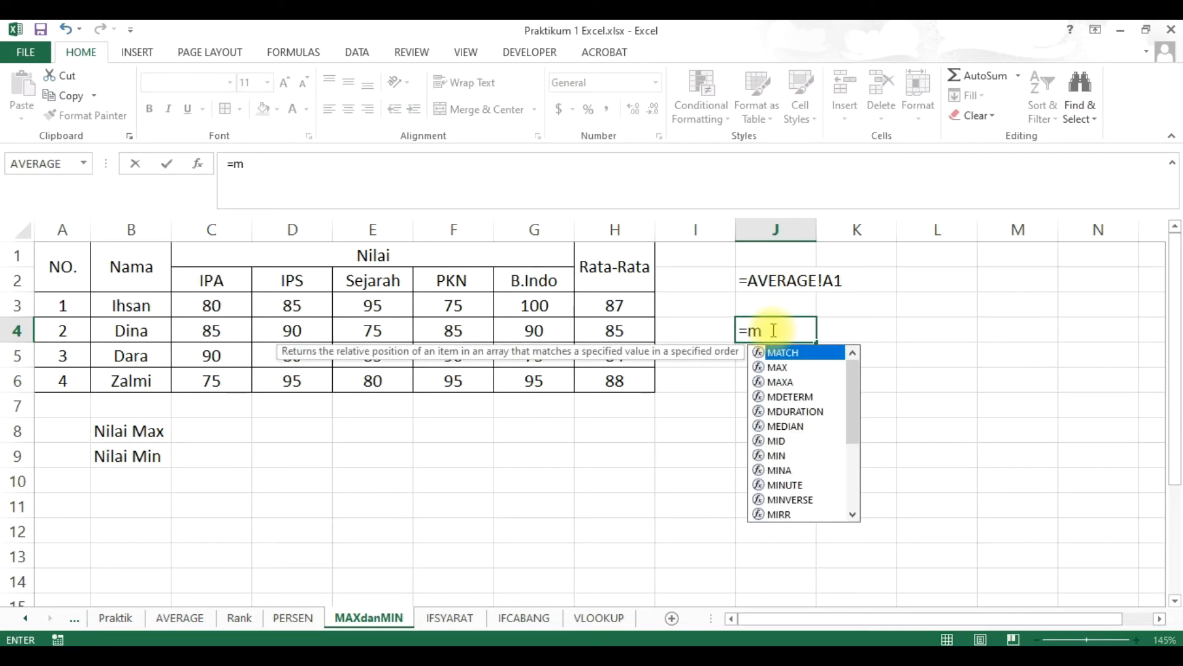
{"action": "type", "text": "ax"}
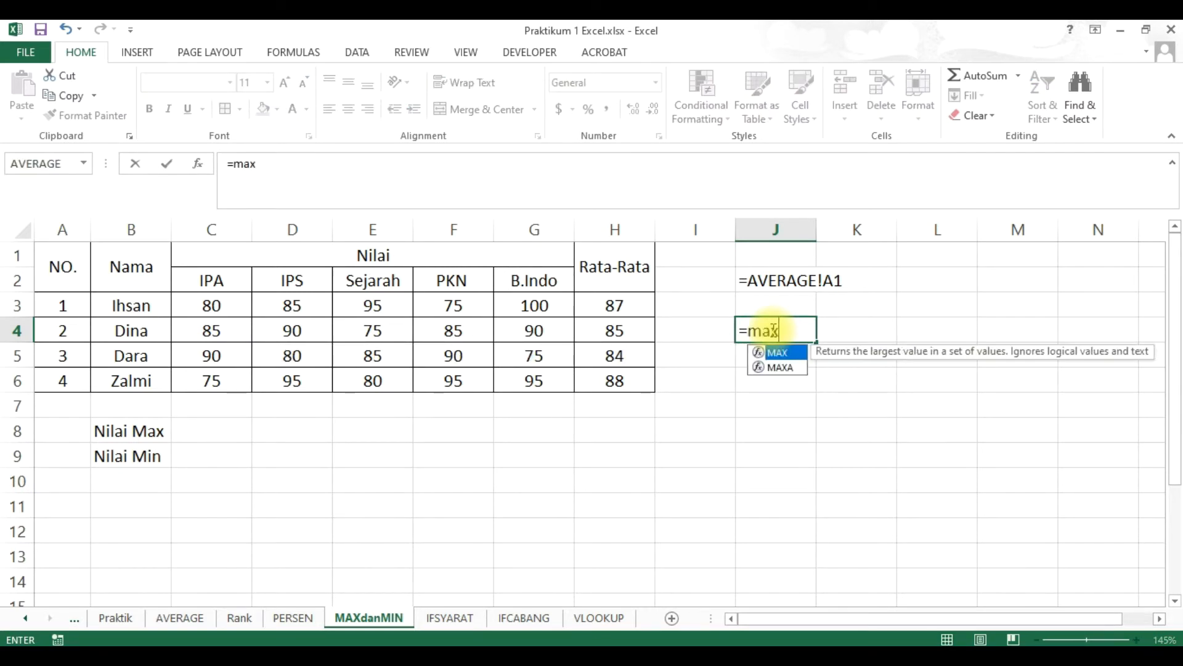
{"action": "type", "text": "("}
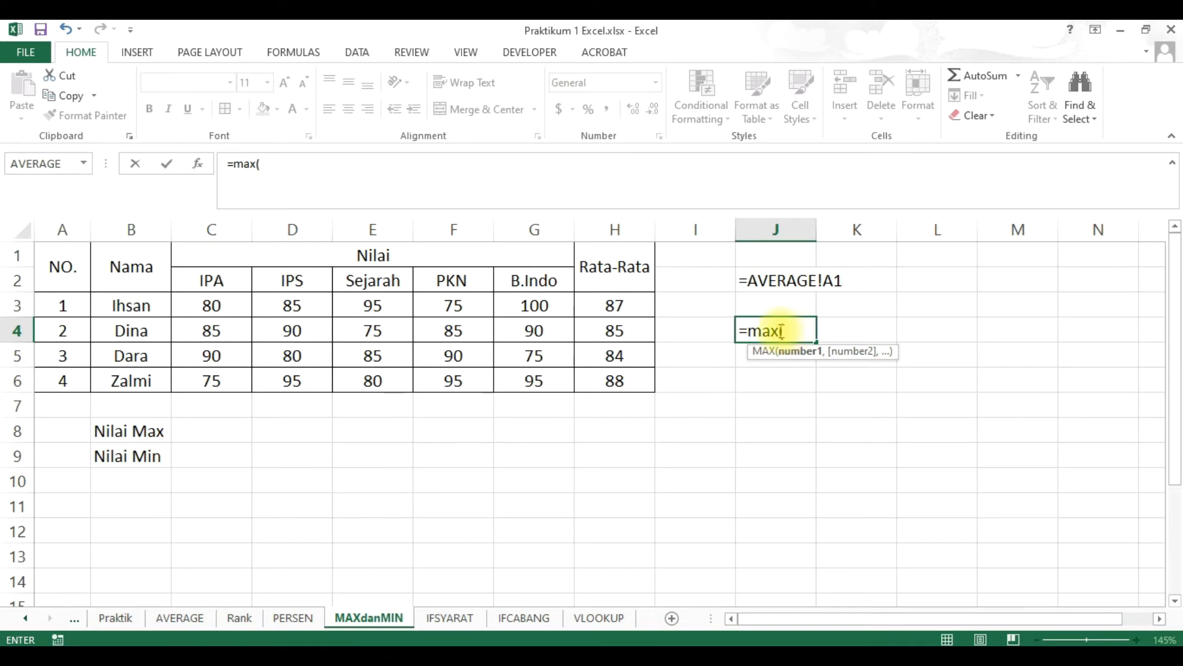
{"action": "left_click", "coordinate": [238, 307]}
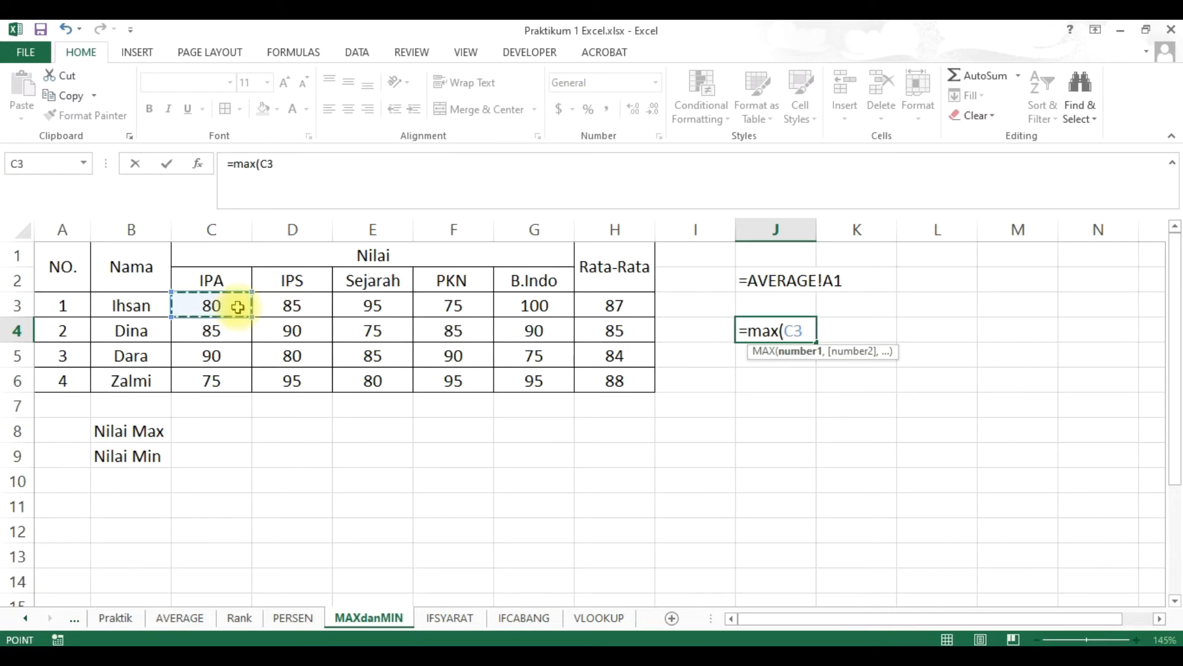
{"action": "left_click_drag", "start_coordinate": [248, 319], "coordinate": [243, 385]}
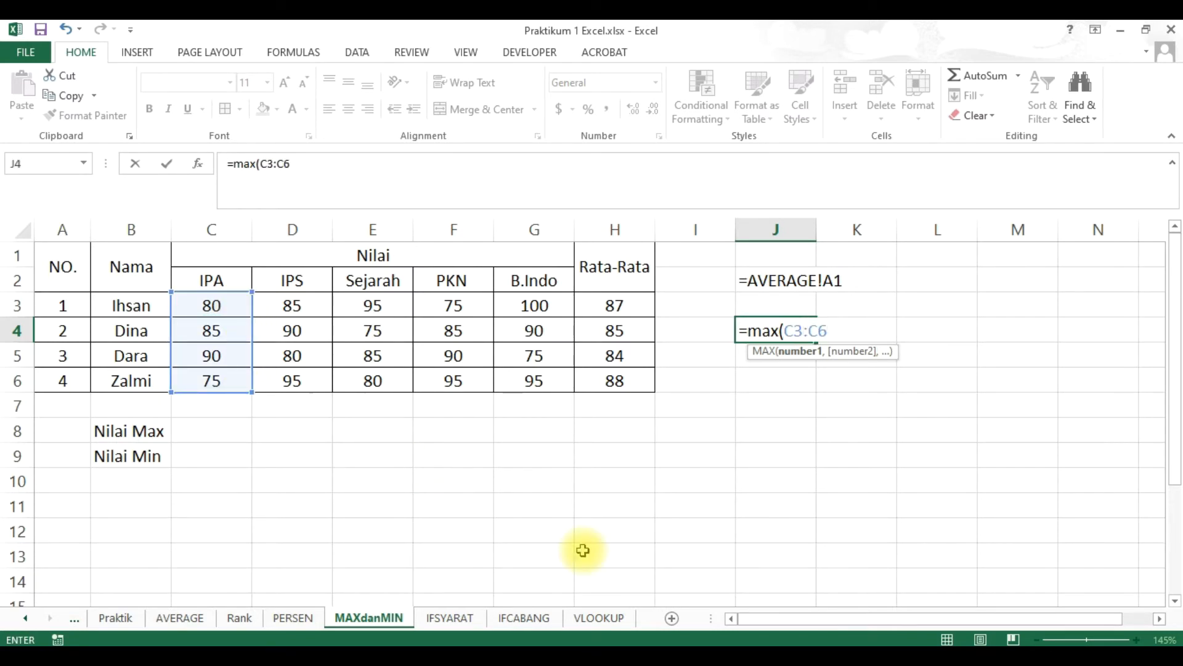
{"action": "type", "text": ")"}
{"action": "key", "text": "ctrl+Return"}
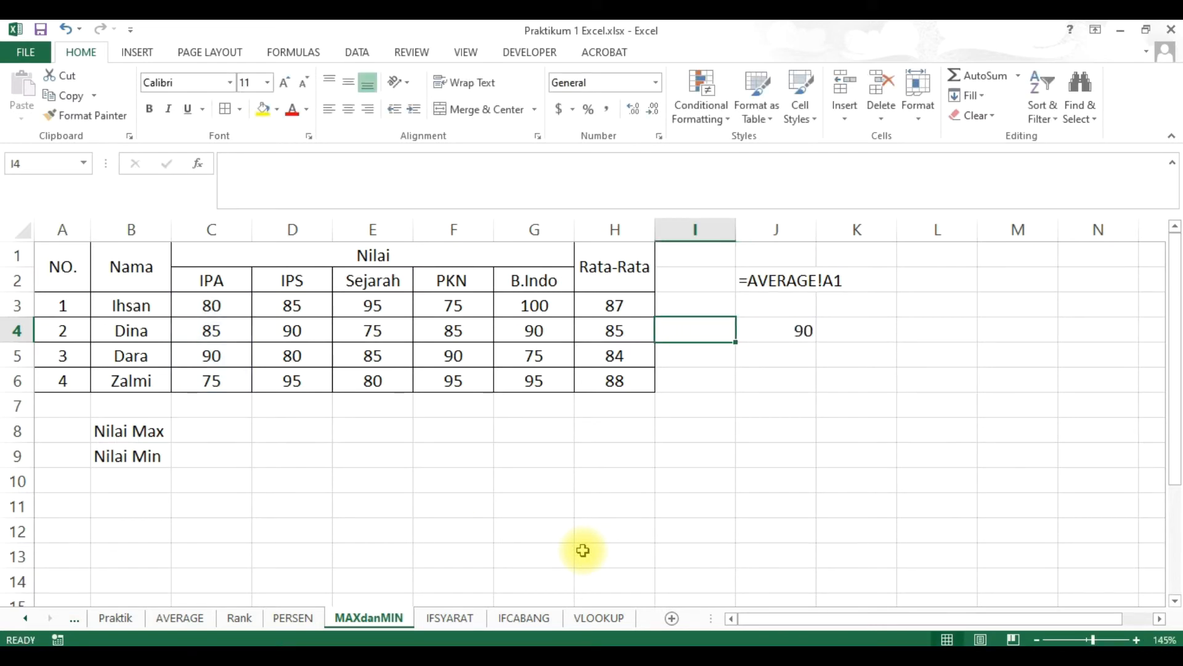
Step: Edit cell J4 so that it displays the MAX formula as text, using a leading apostrophe
{"action": "key", "text": "F2"}
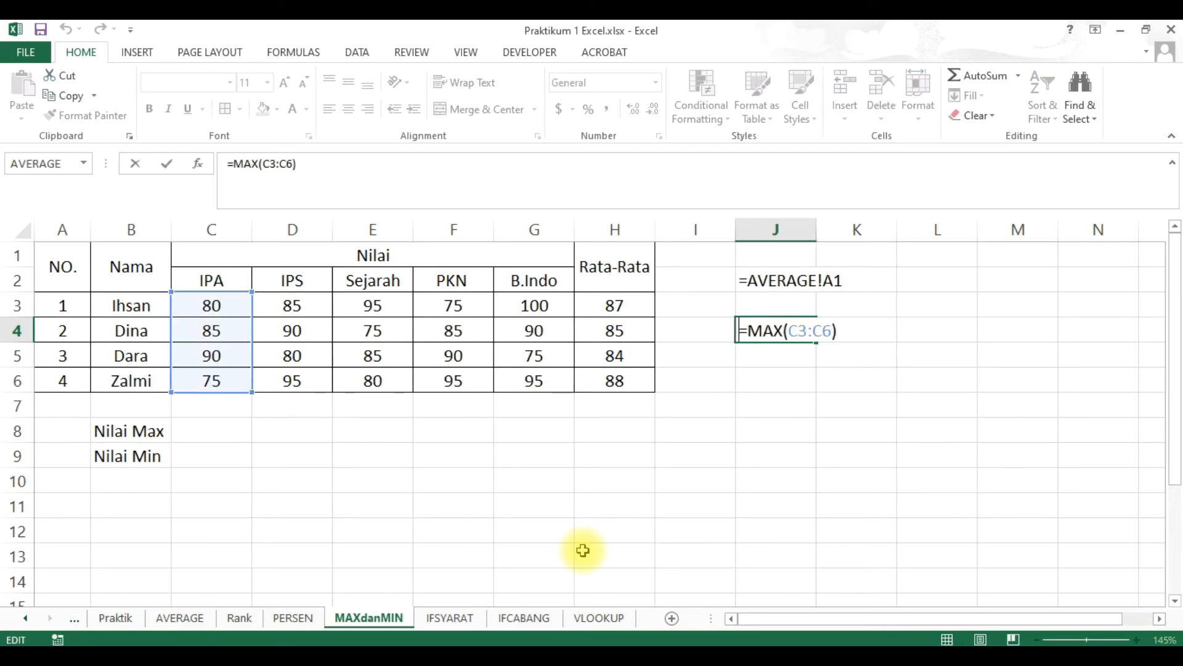
{"action": "type", "text": "'"}
{"action": "key", "text": "Return"}
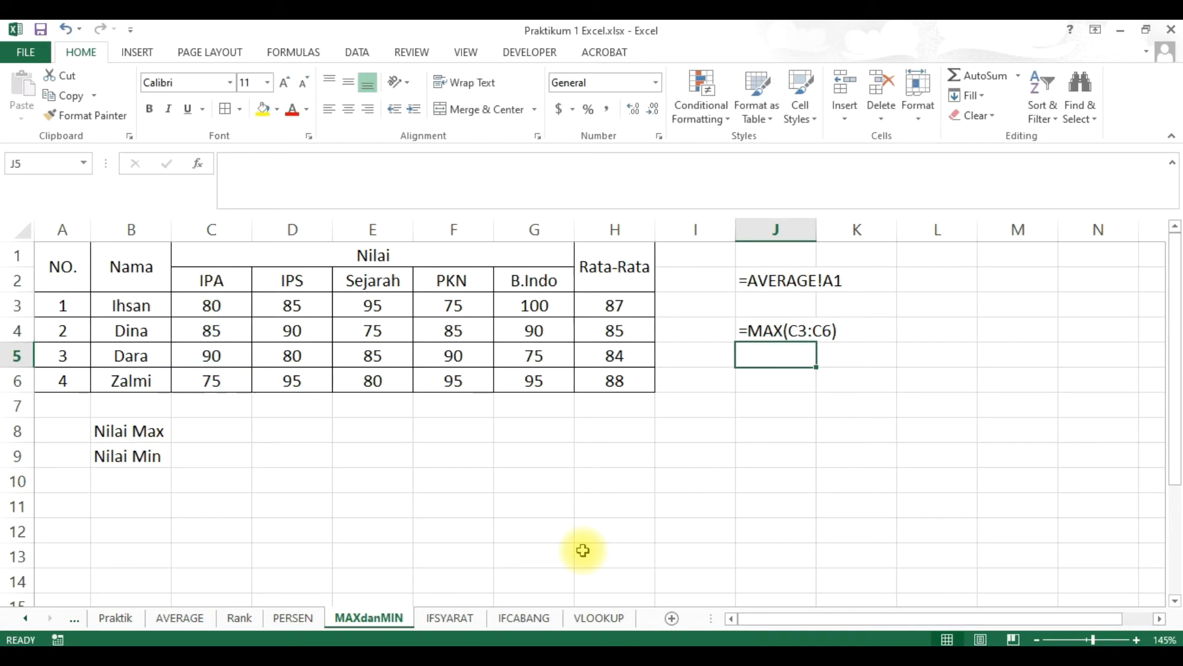
Step: Enter the formula =MIN(C3:C6) in cell J5 to find the lowest IPA grade
{"action": "type", "text": "="}
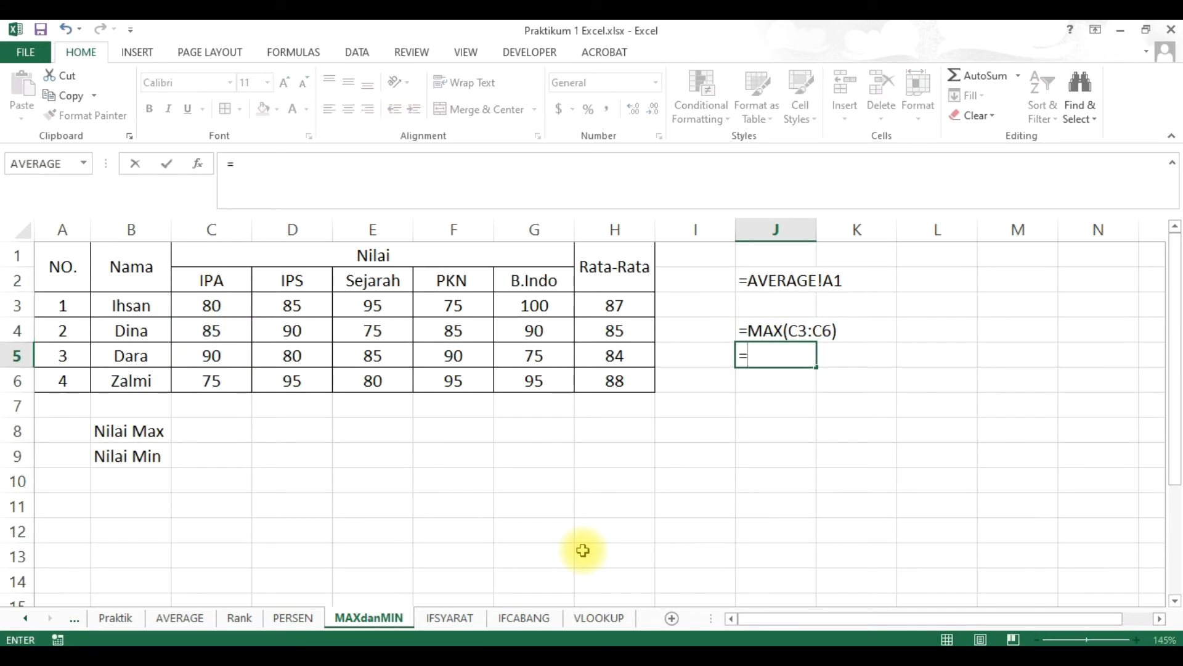
{"action": "type", "text": "min"}
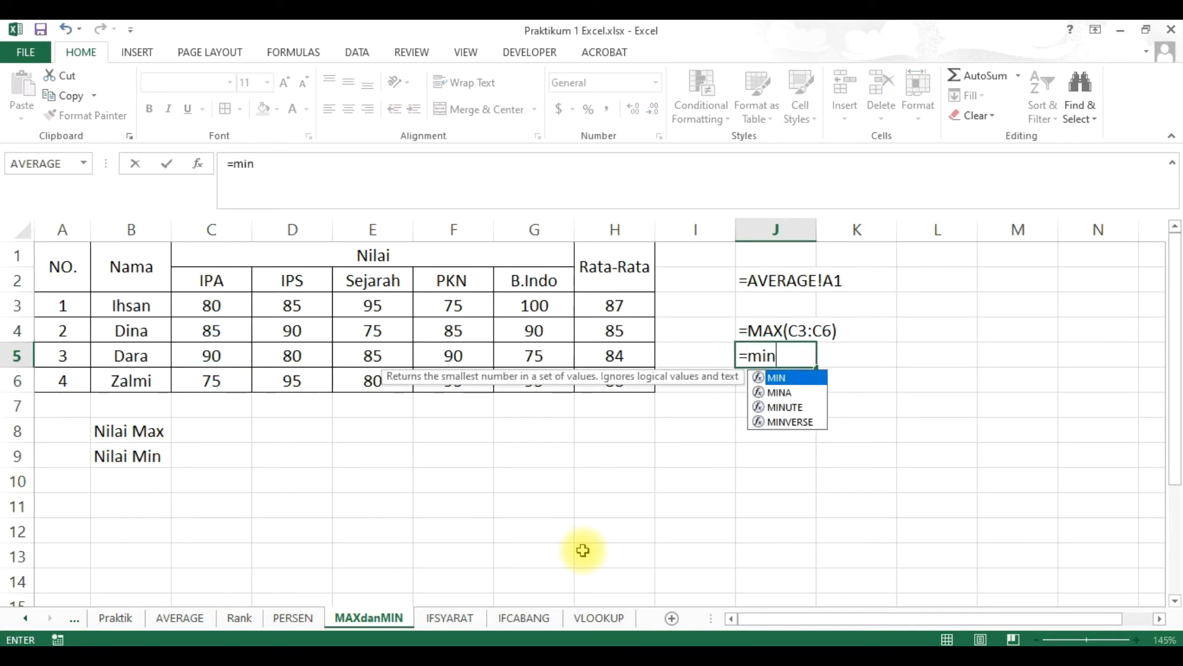
{"action": "type", "text": "("}
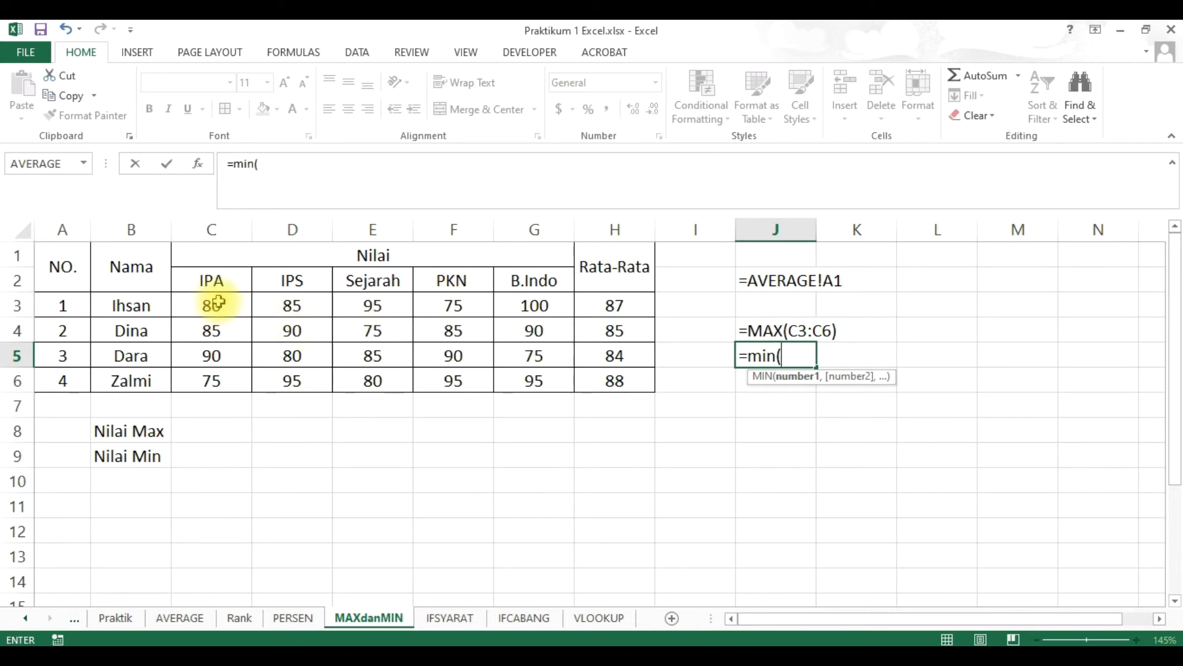
{"action": "type", "text": "c"}
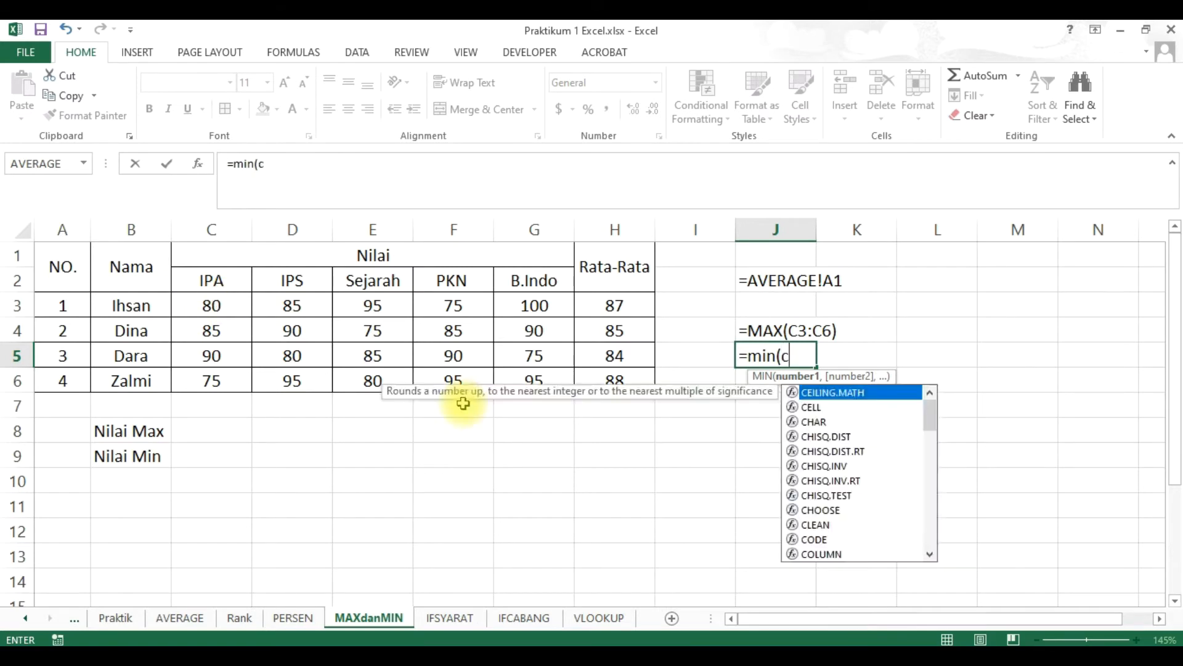
{"action": "type", "text": "3:c"}
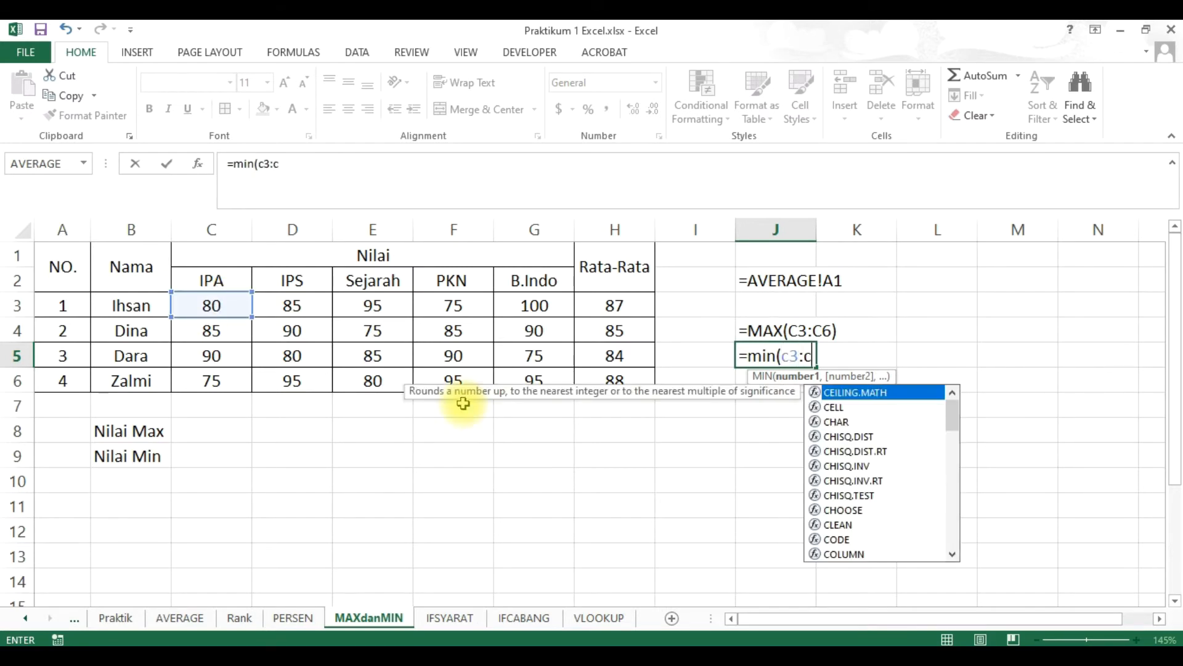
{"action": "type", "text": "6)"}
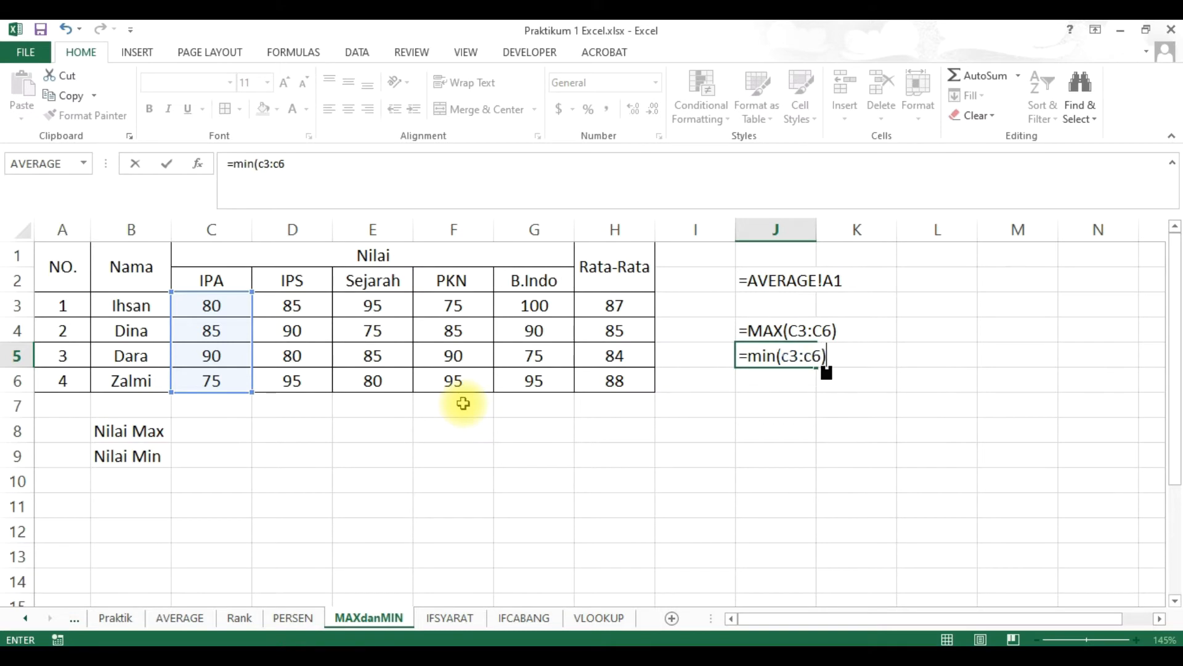
{"action": "key", "text": "Return"}
Step: Edit cell J5 so that it displays the MIN formula as text, using a leading apostrophe
{"action": "left_click", "coordinate": [774, 354]}
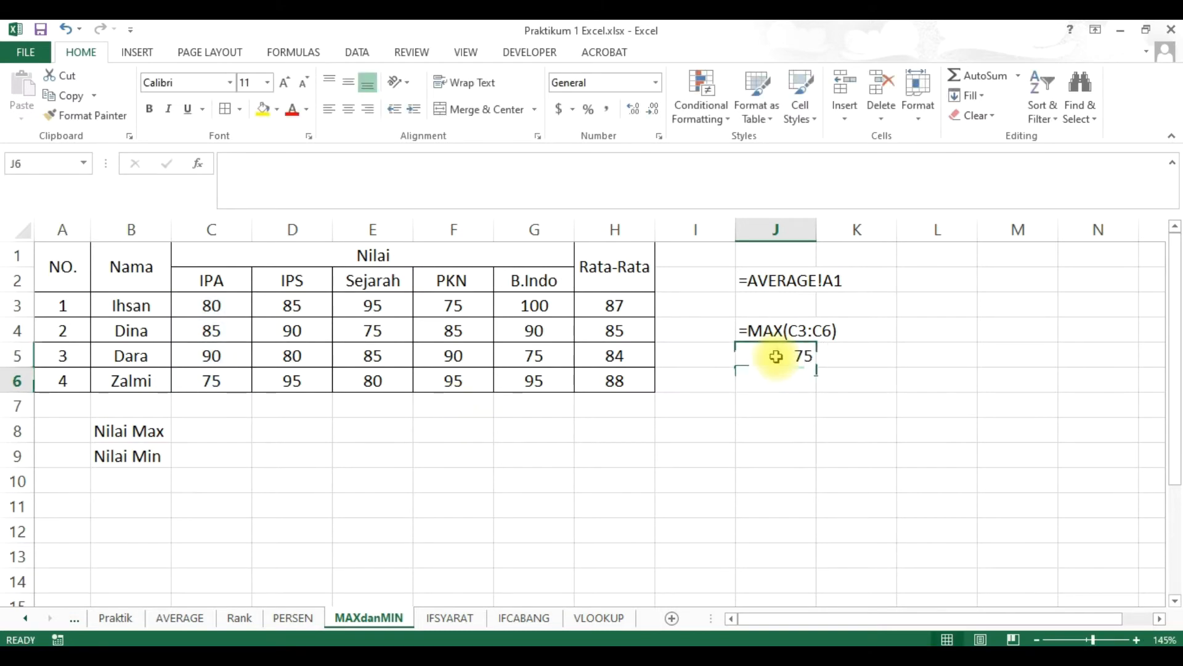
{"action": "double_click", "coordinate": [776, 354]}
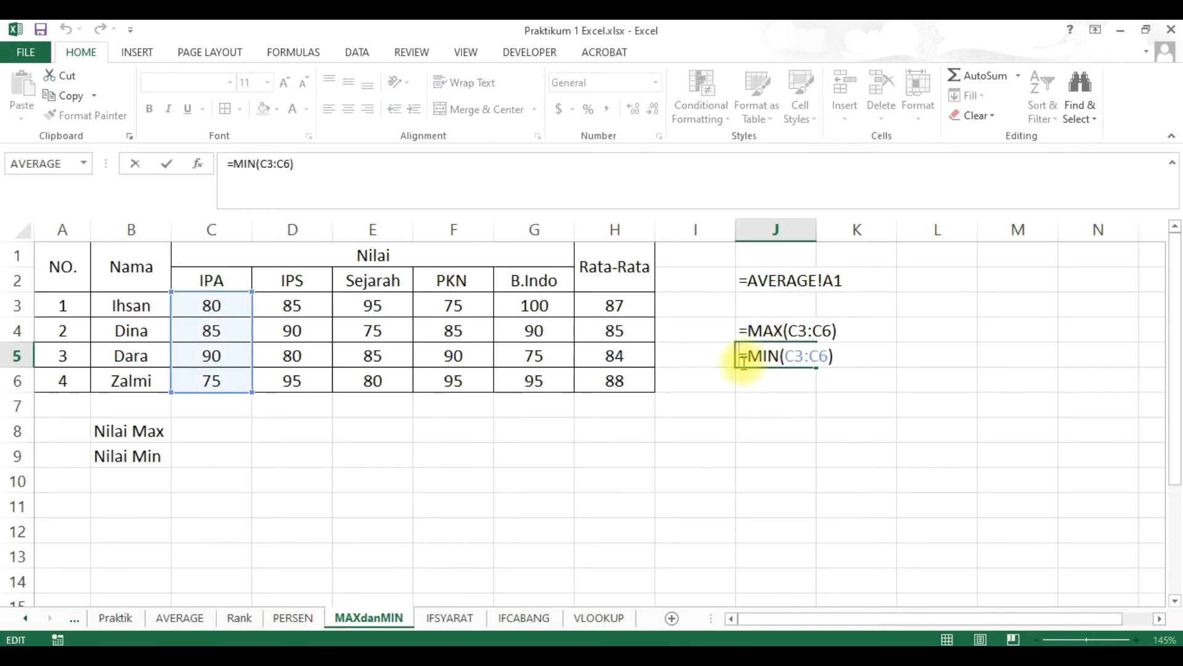
{"action": "type", "text": "'"}
{"action": "key", "text": "Return"}
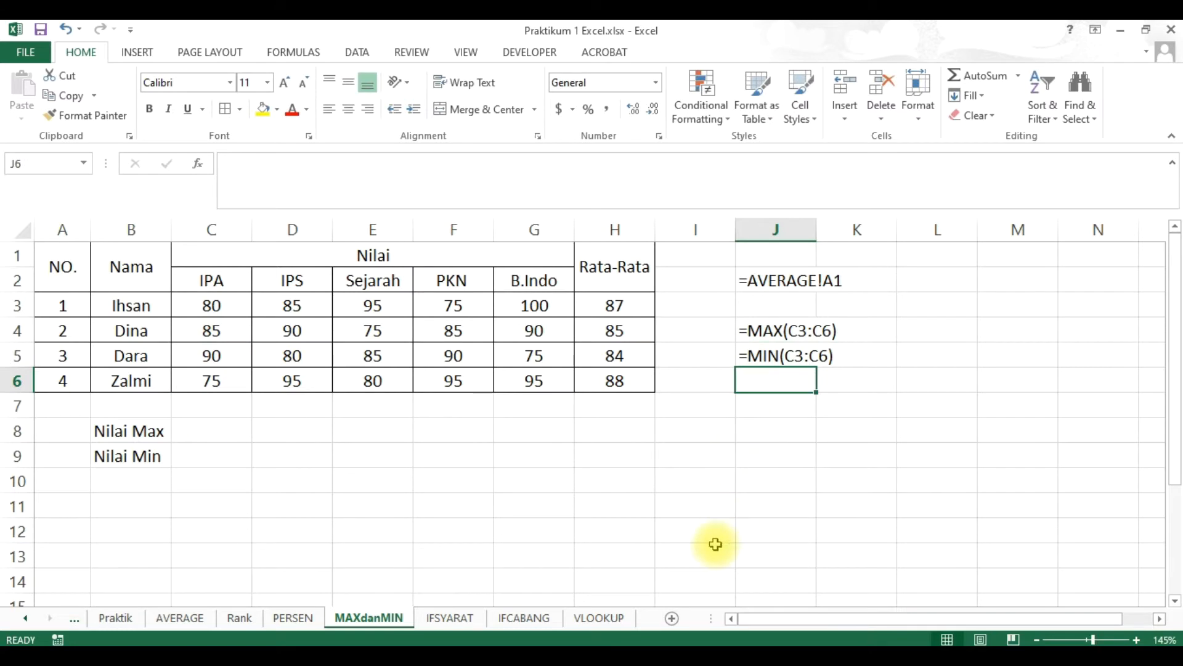
Step: Enter =MAX(C3:C6) in C8 for the highest IPA grade and fill the formula across to H8
{"action": "left_click", "coordinate": [209, 421]}
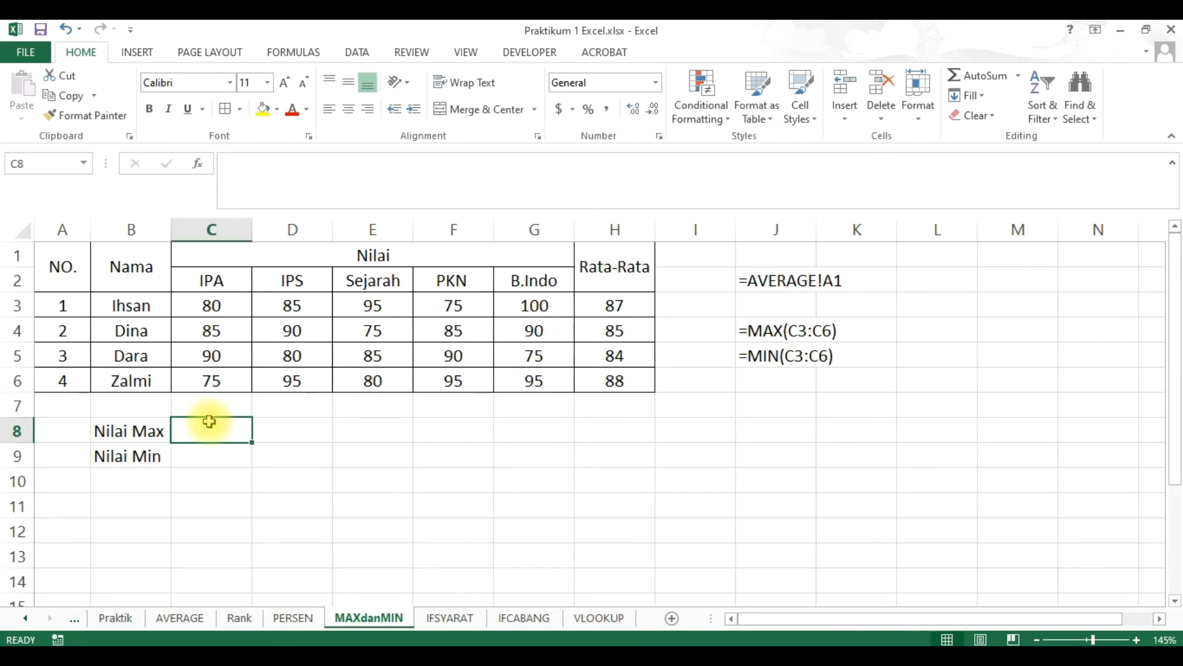
{"action": "type", "text": "="}
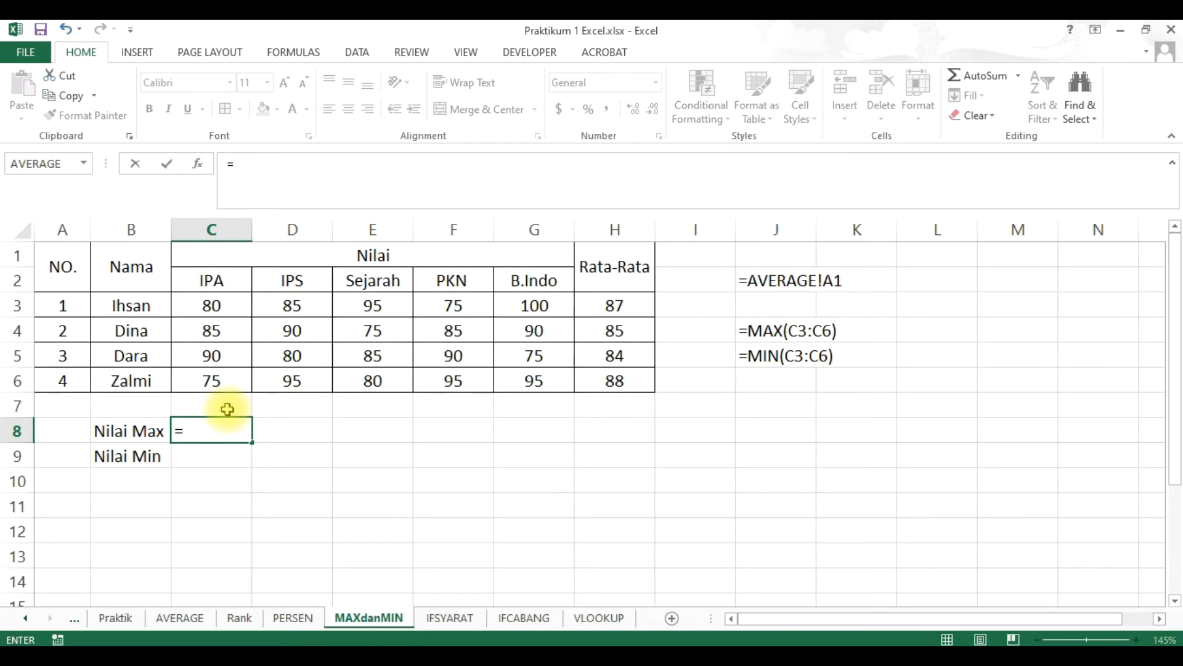
{"action": "type", "text": "max*"}
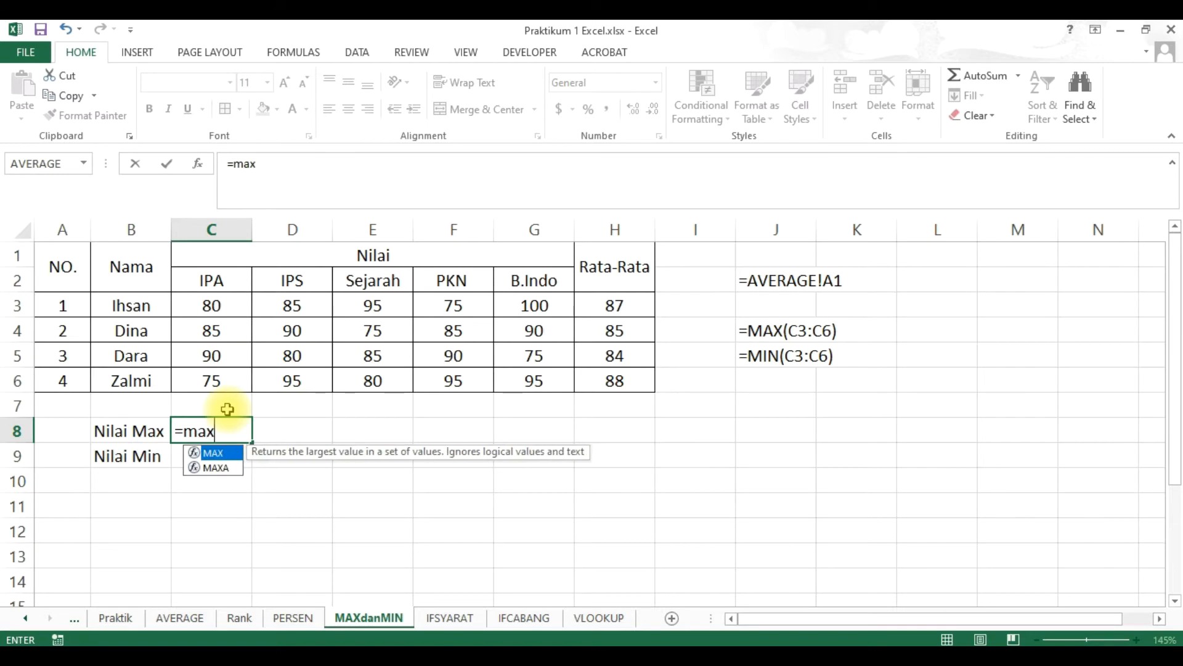
{"action": "key", "text": "shift+Left"}
{"action": "key", "text": "shift+Left"}
{"action": "key", "text": "BackSpace"}
{"action": "key", "text": "BackSpace"}
{"action": "key", "text": "BackSpace"}
{"action": "key", "text": "BackSpace"}
{"action": "key", "text": "BackSpace"}
{"action": "key", "text": "BackSpace"}
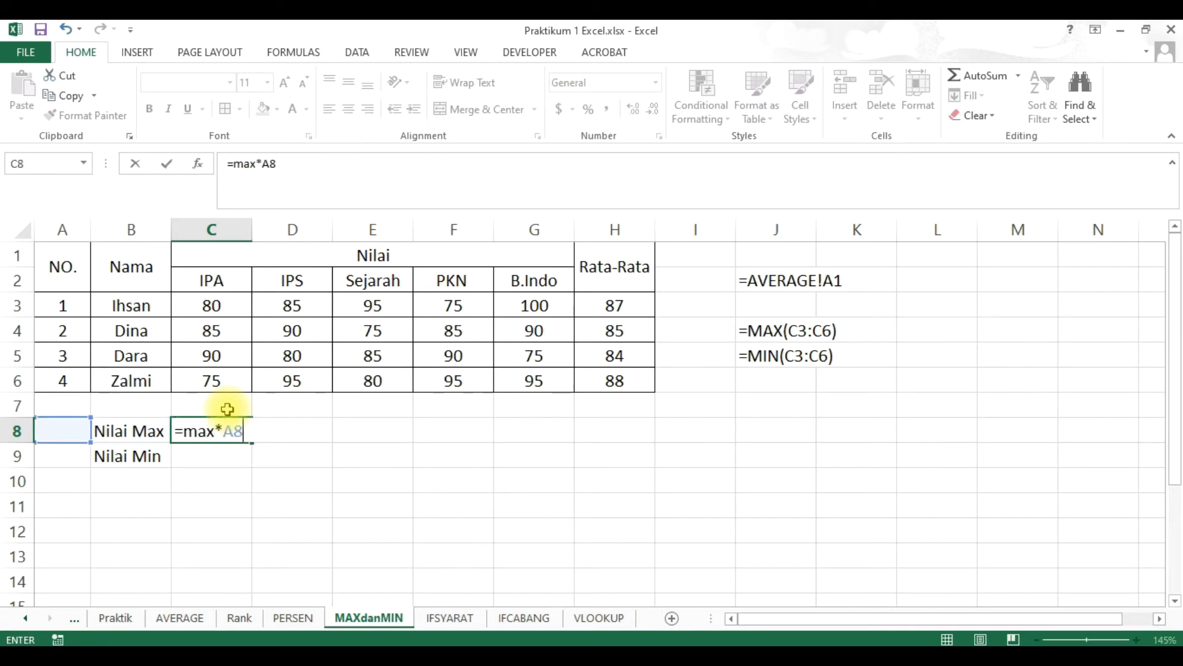
{"action": "type", "text": "("}
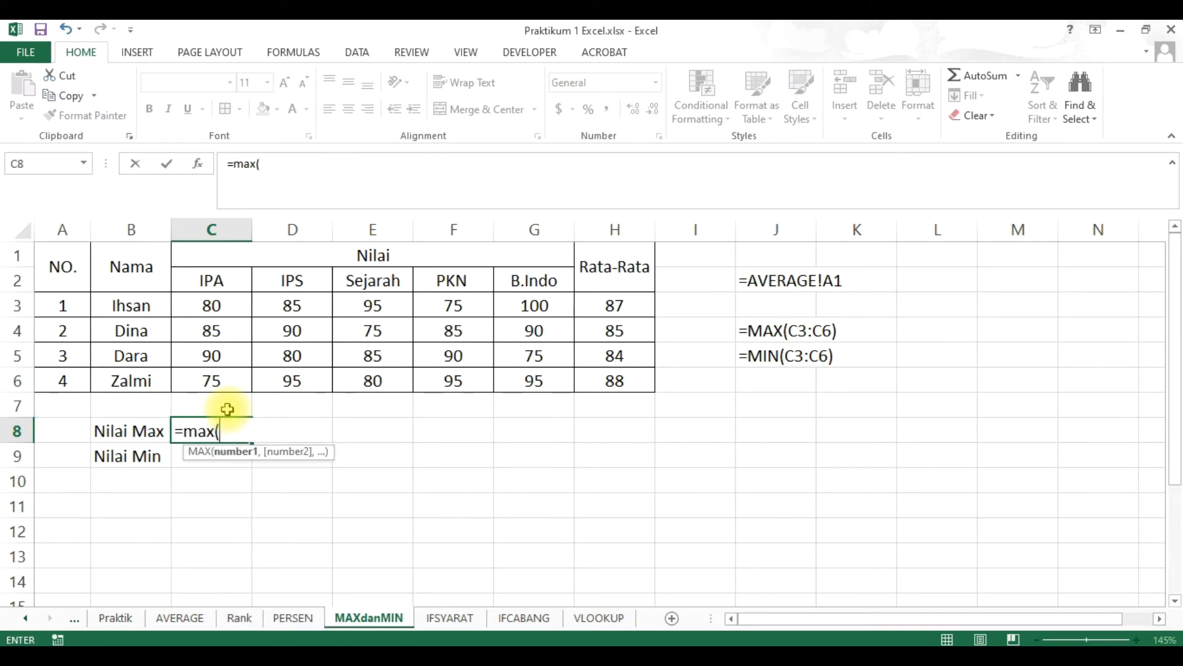
{"action": "left_click", "coordinate": [231, 307]}
{"action": "left_click_drag", "start_coordinate": [231, 307], "coordinate": [244, 387]}
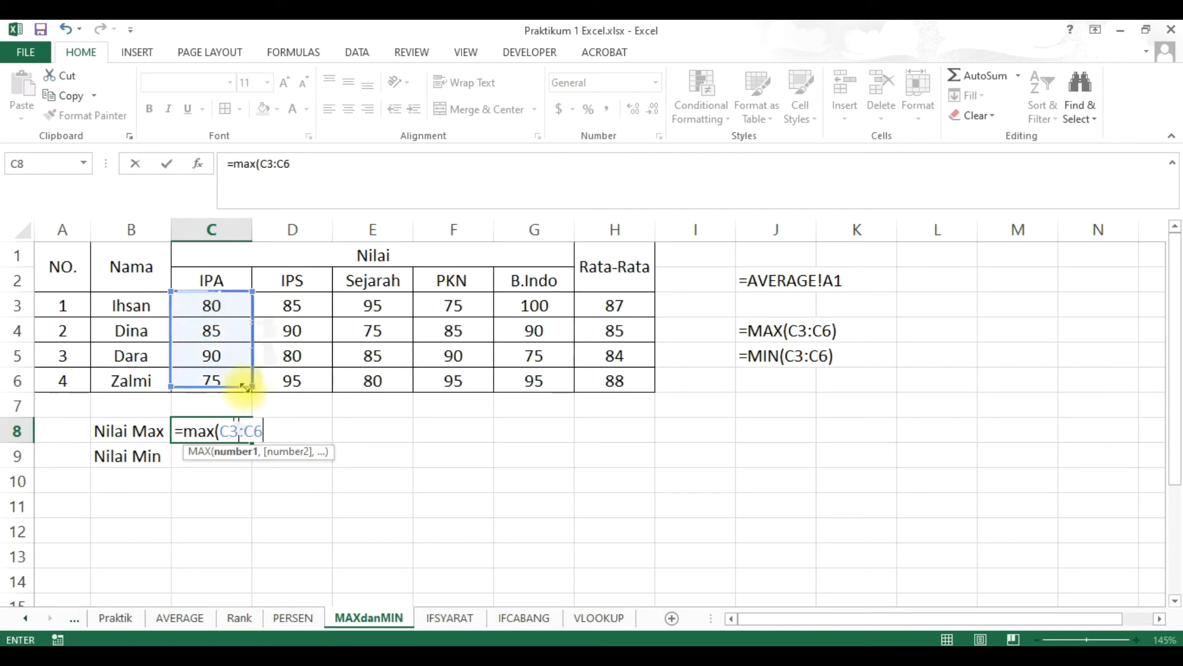
{"action": "key", "text": "Return"}
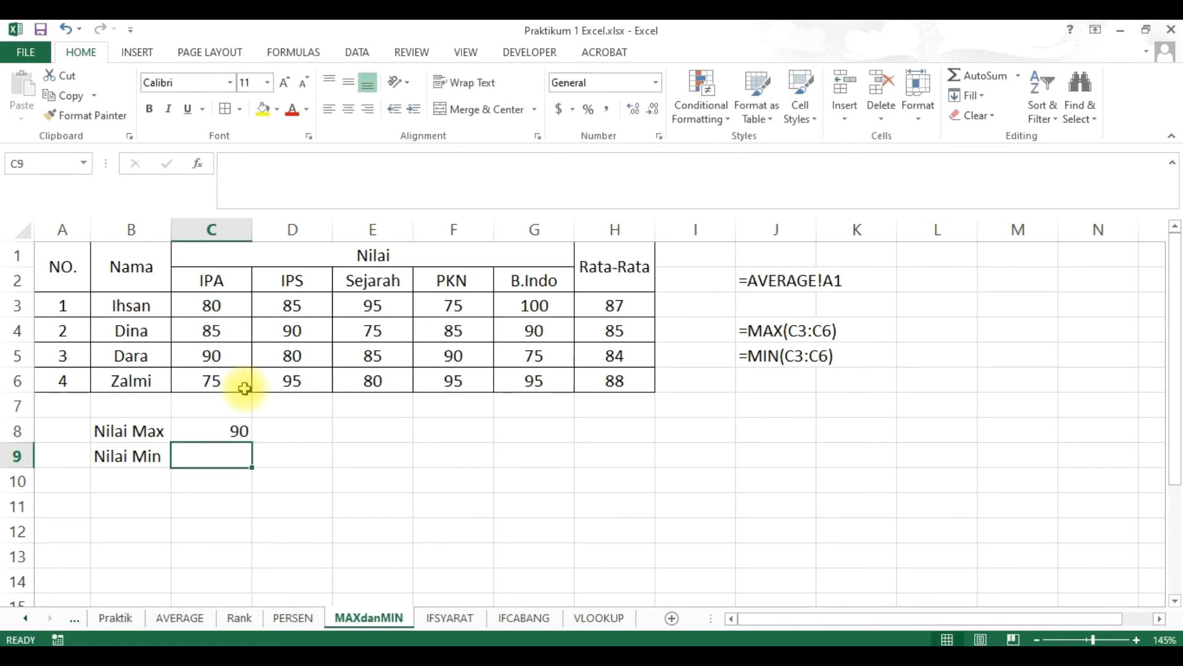
{"action": "left_click", "coordinate": [247, 430]}
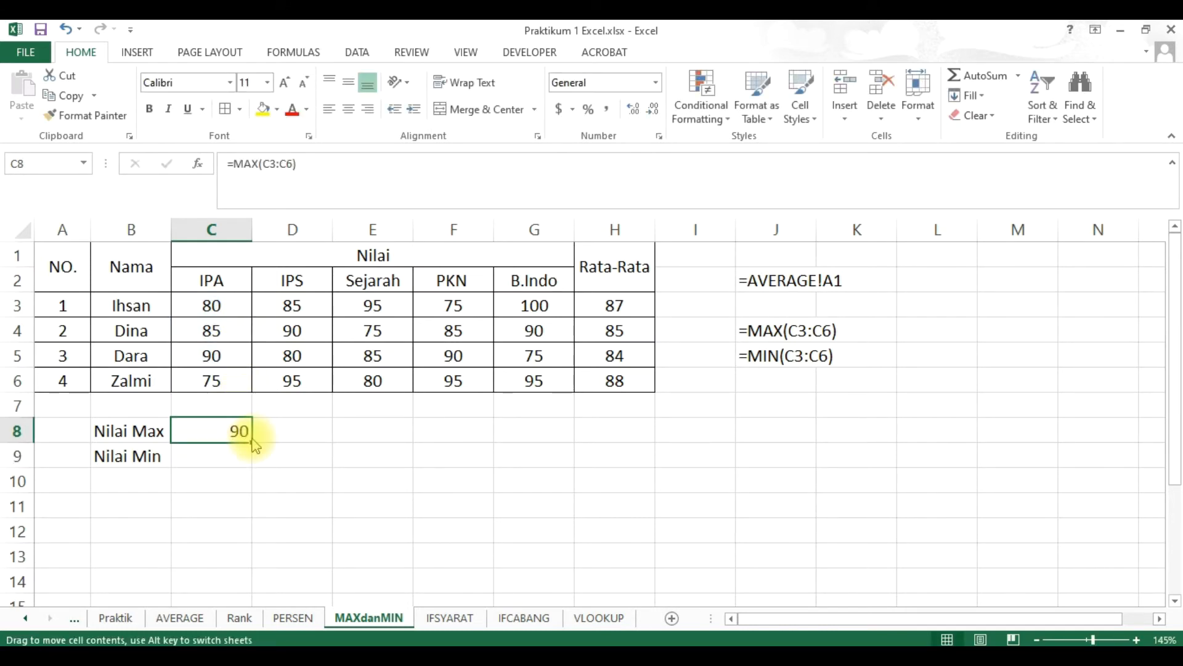
{"action": "left_click_drag", "start_coordinate": [250, 441], "coordinate": [632, 444]}
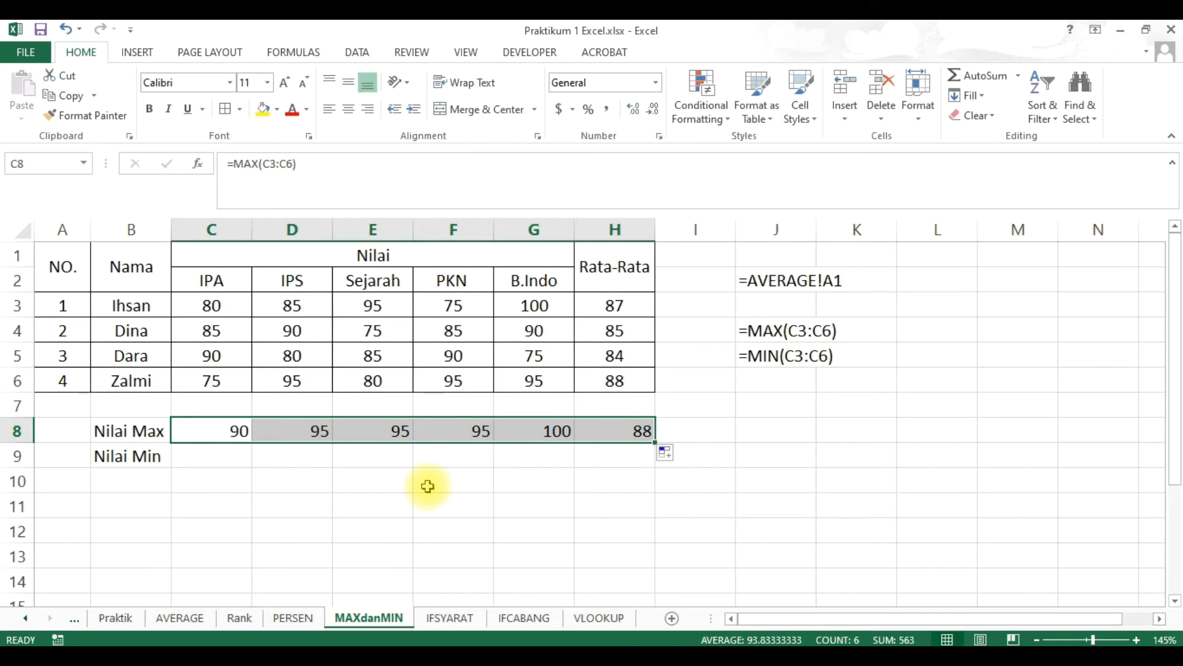
Step: Enter the formula =MIN(C3:C6) in cell C9 for the lowest IPA grade
{"action": "left_click", "coordinate": [228, 456]}
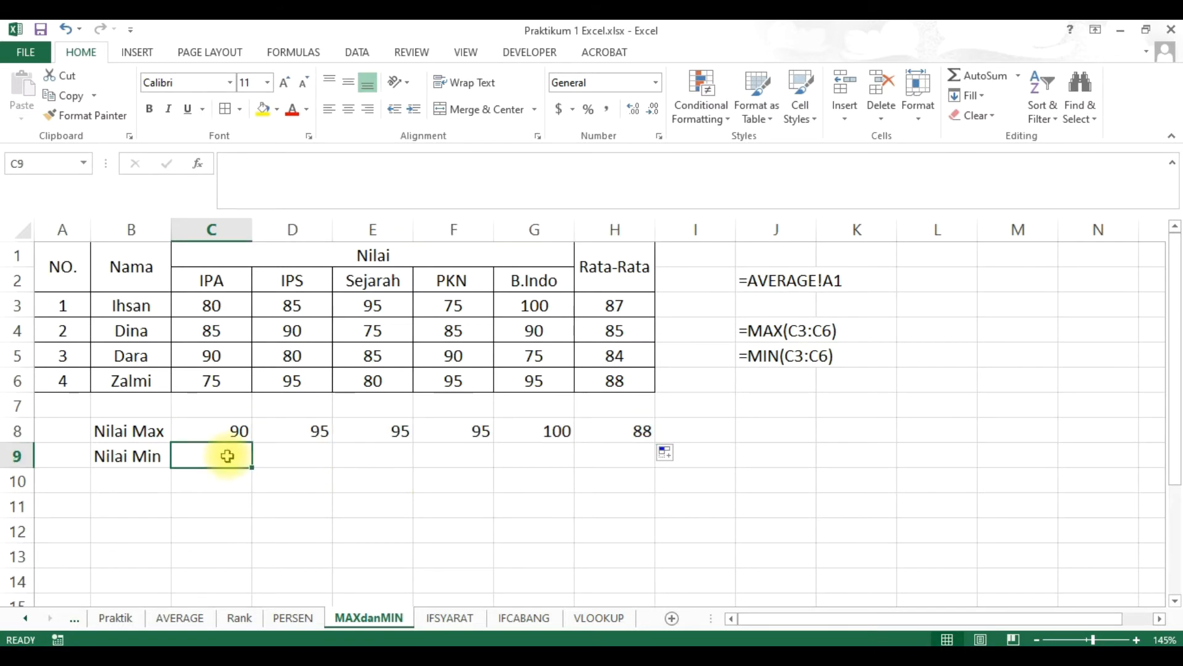
{"action": "type", "text": "="}
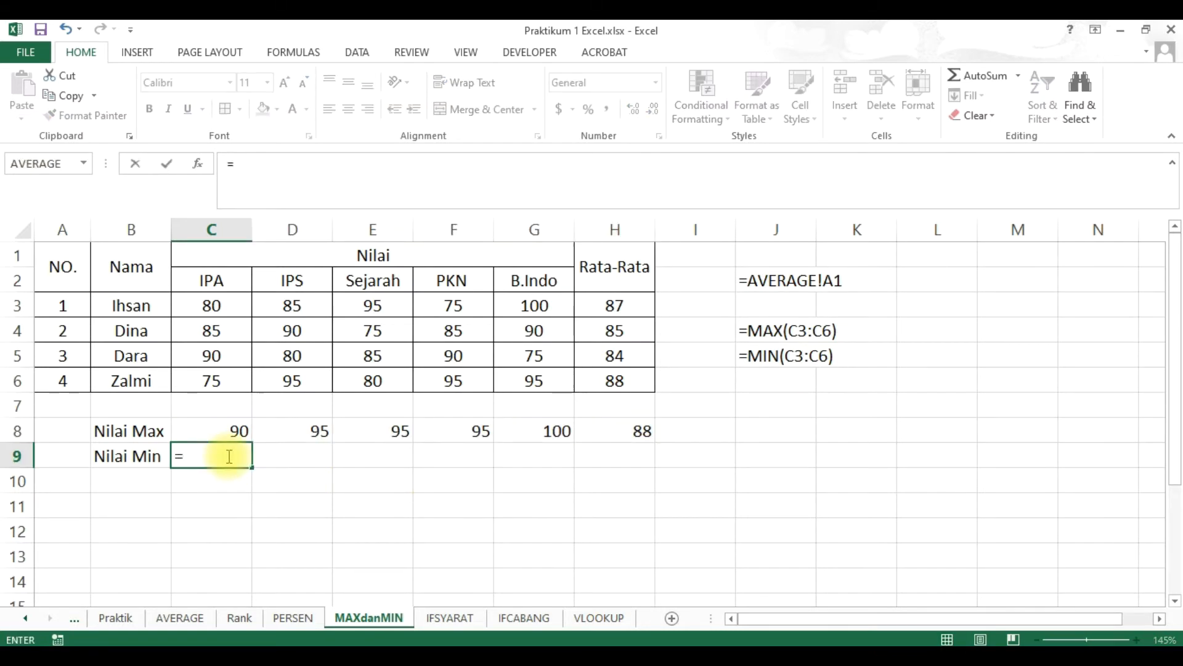
{"action": "type", "text": "min("}
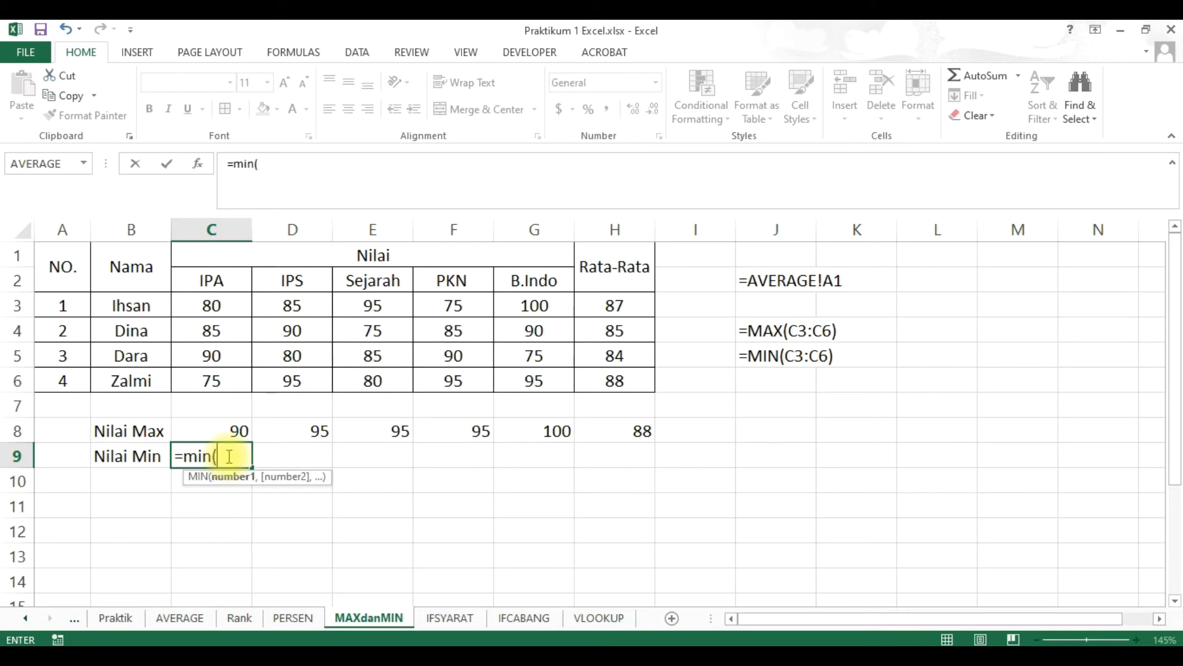
{"action": "left_click", "coordinate": [232, 311]}
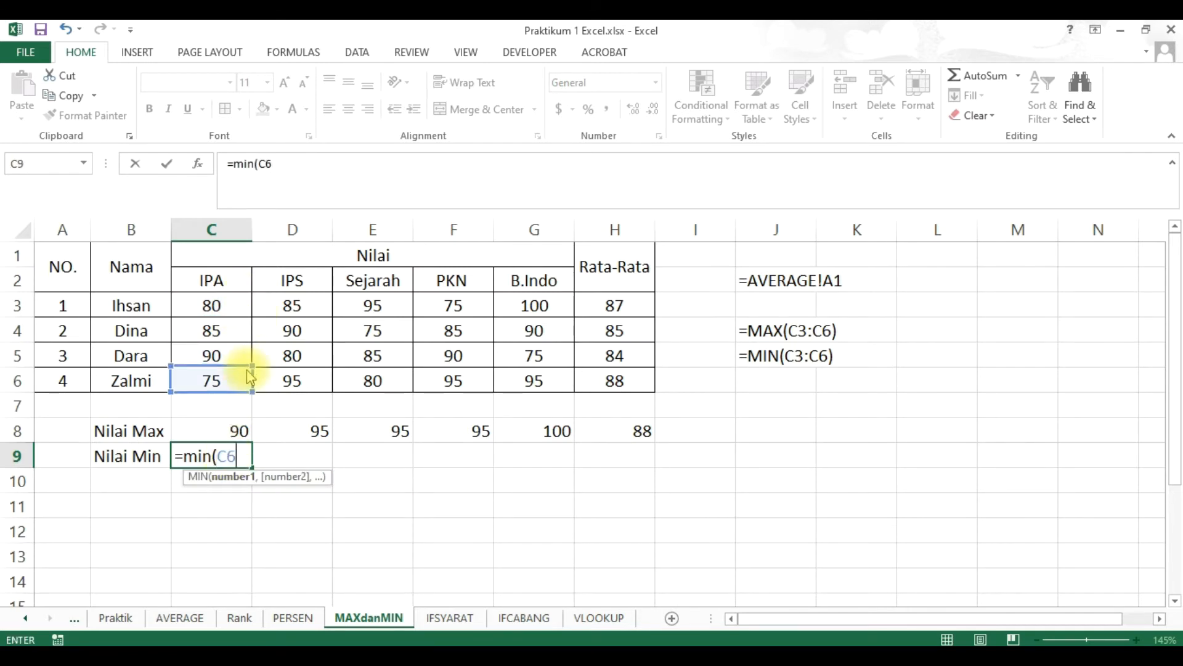
{"action": "left_click_drag", "start_coordinate": [252, 317], "coordinate": [254, 385]}
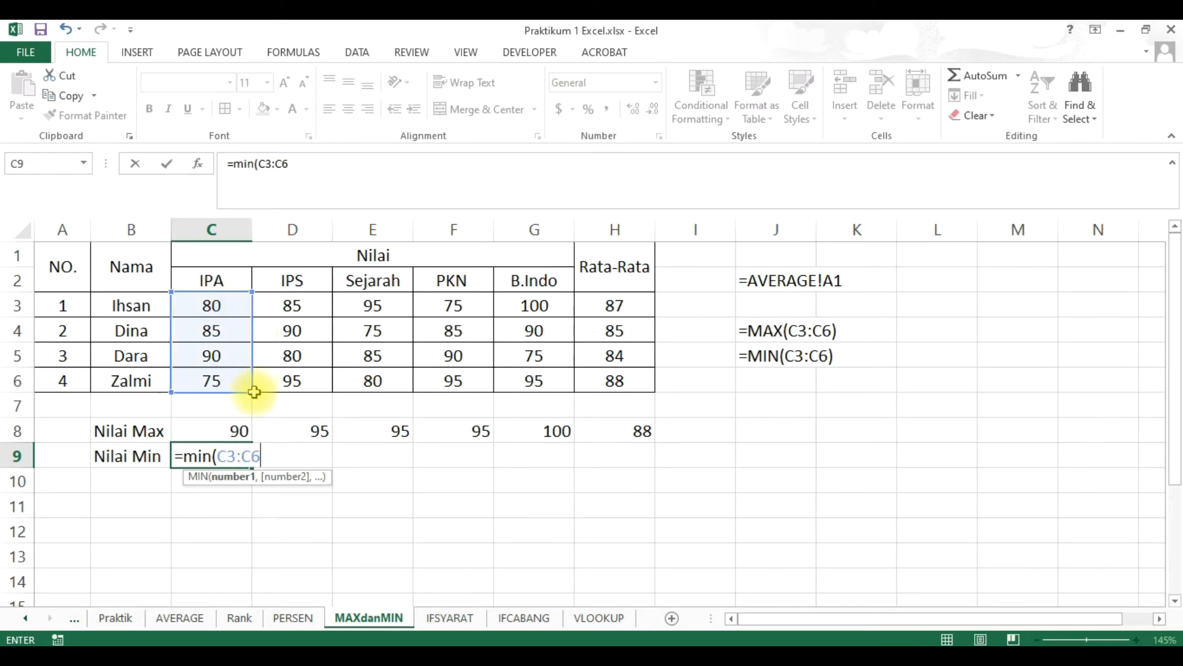
{"action": "type", "text": ")"}
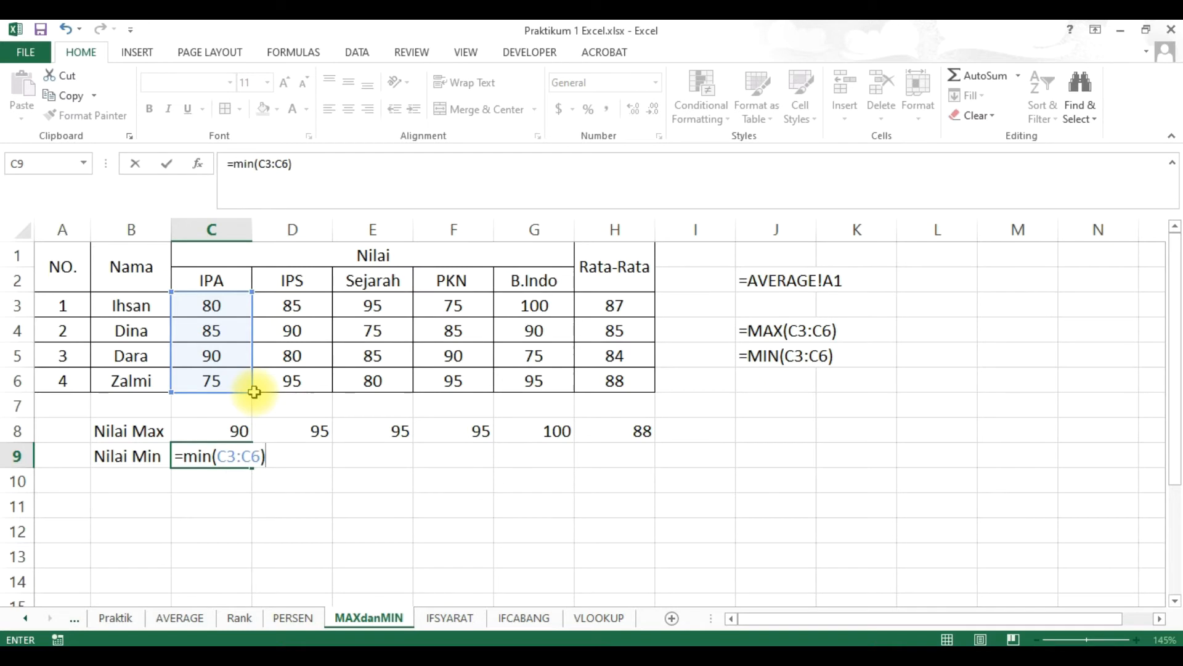
{"action": "key", "text": "Return"}
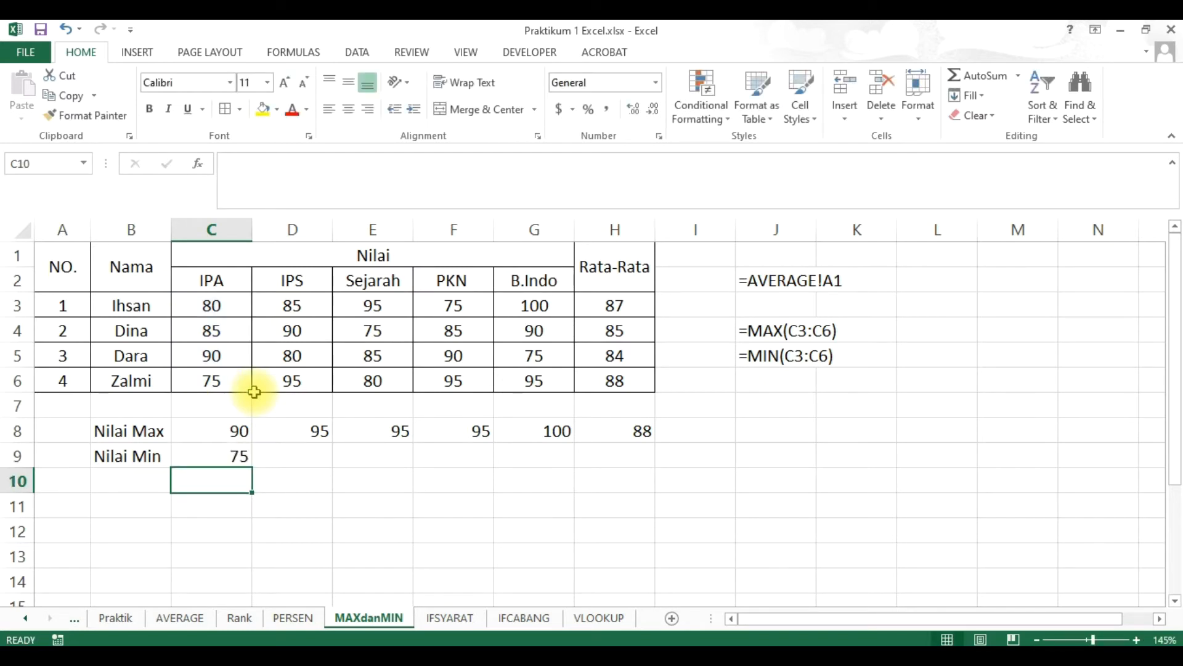
Step: Fill the MIN formula from C9 across the Nilai Min row to H9
{"action": "left_click", "coordinate": [236, 456]}
{"action": "left_click_drag", "start_coordinate": [253, 466], "coordinate": [518, 460]}
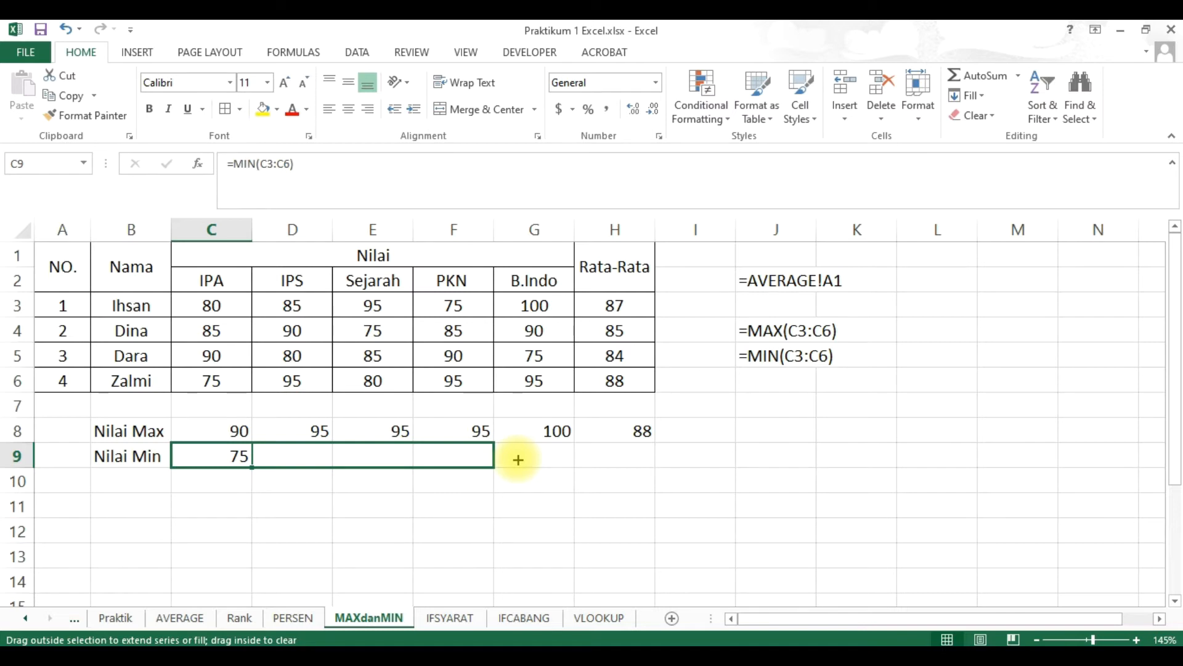
{"action": "left_click_drag", "start_coordinate": [532, 456], "coordinate": [642, 457]}
{"action": "left_click", "coordinate": [597, 548]}
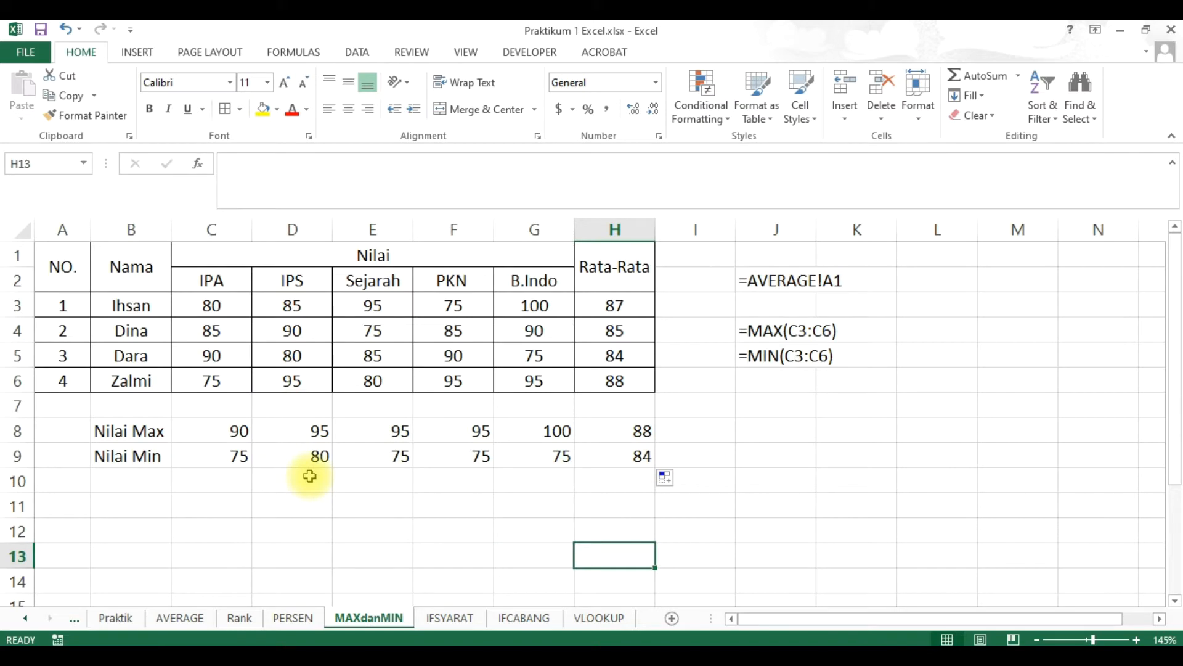
Step: Compare the formulas in C9, D9 and E9 to check which grade range each MIN formula covers
{"action": "left_click", "coordinate": [306, 456]}
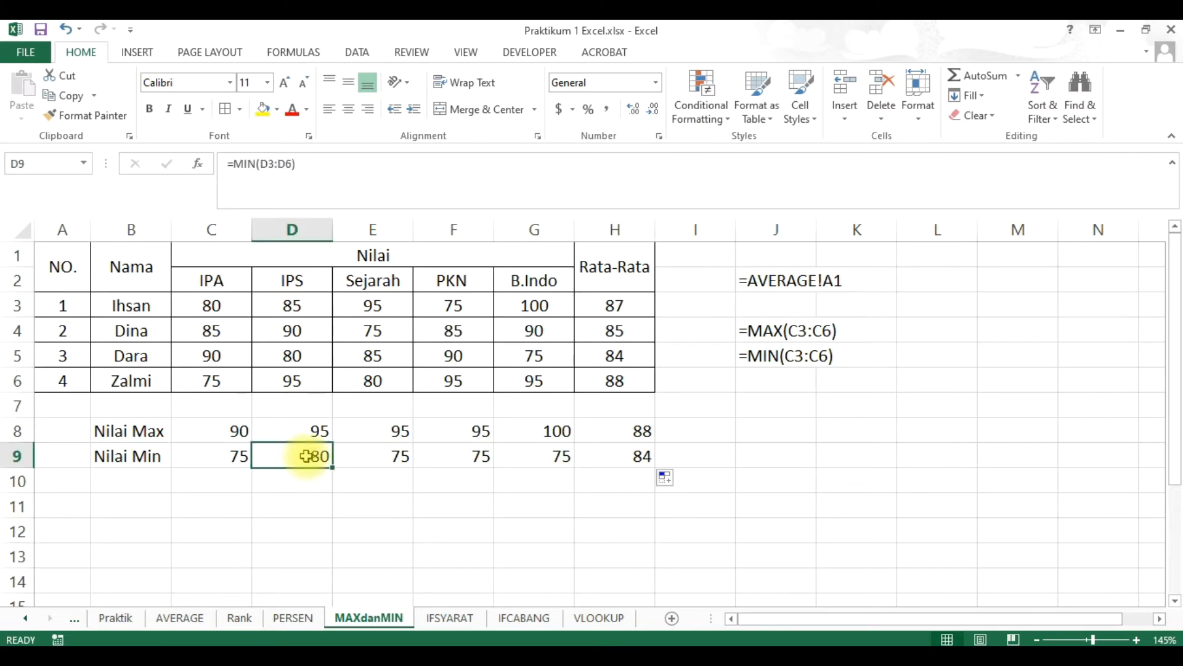
{"action": "left_click", "coordinate": [237, 455]}
{"action": "key", "text": "Right"}
{"action": "left_click", "coordinate": [378, 455]}
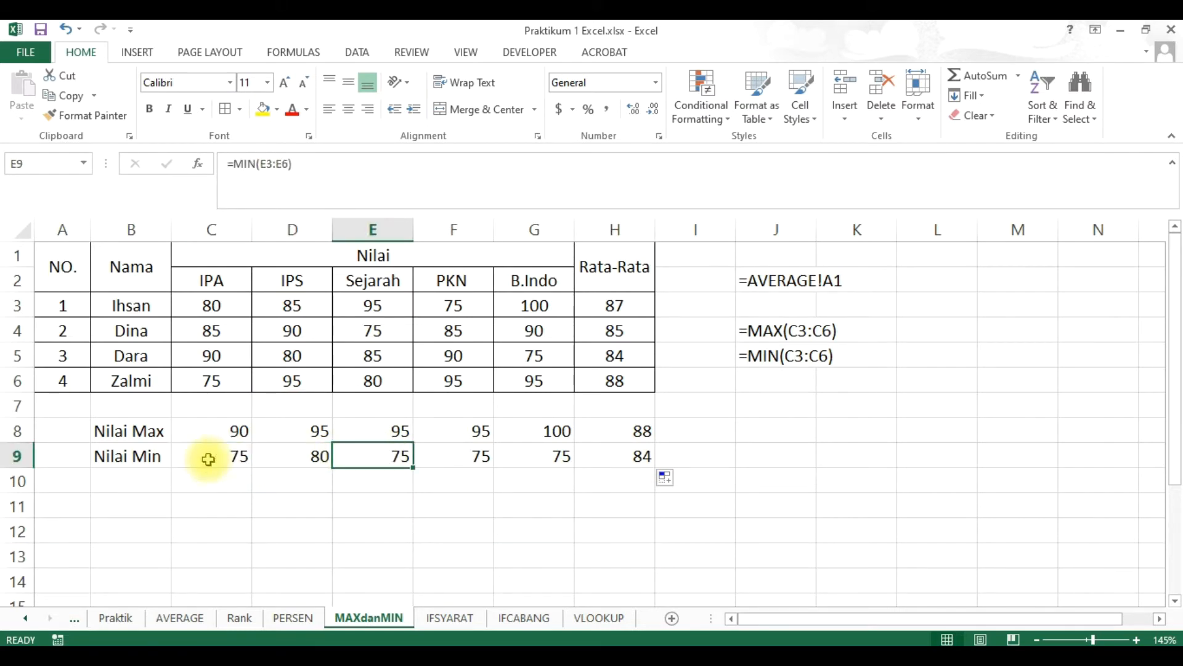
{"action": "left_click", "coordinate": [232, 455]}
{"action": "left_click", "coordinate": [320, 455]}
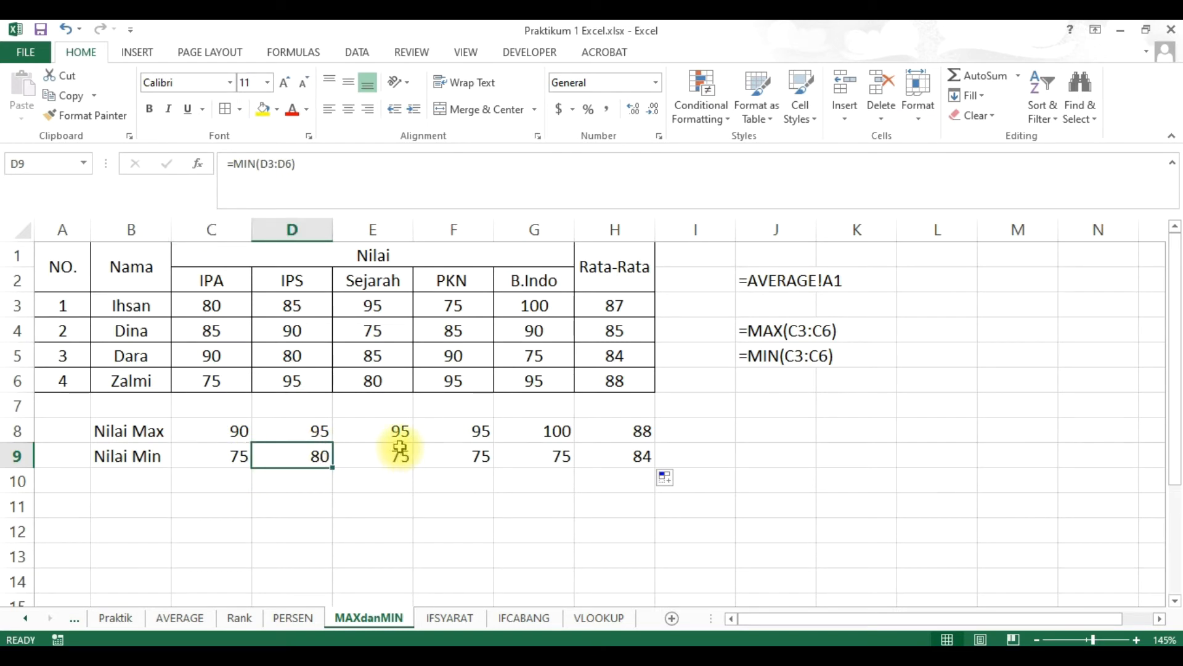
{"action": "left_click", "coordinate": [240, 461]}
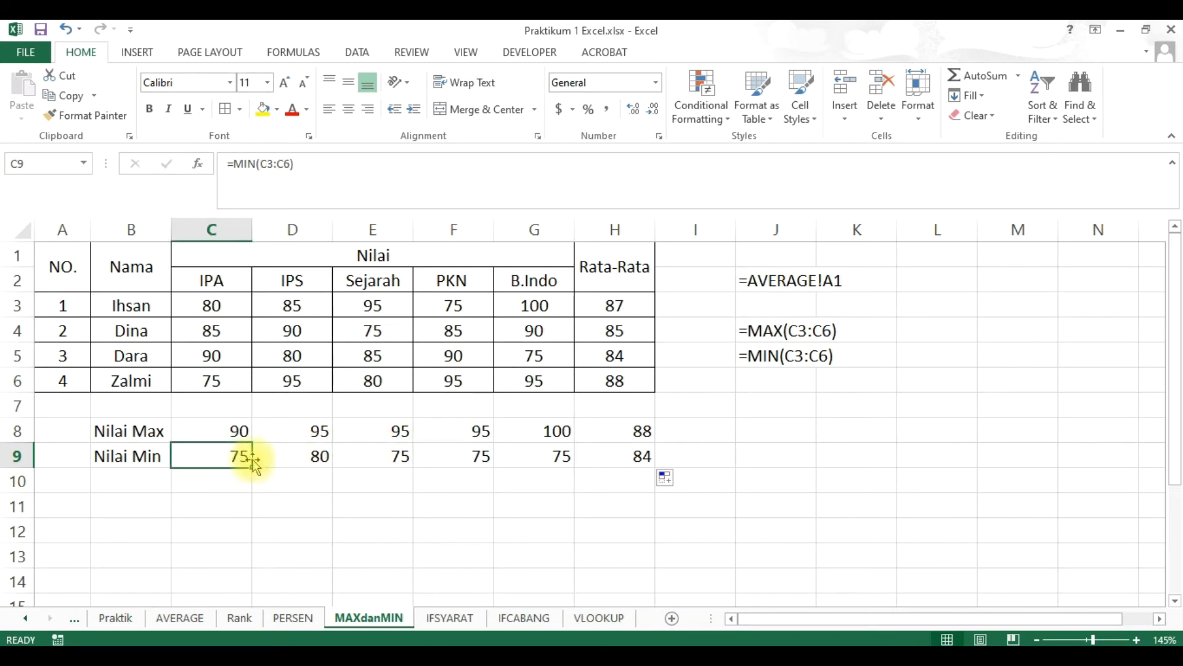
{"action": "left_click", "coordinate": [293, 455]}
{"action": "left_click", "coordinate": [264, 182]}
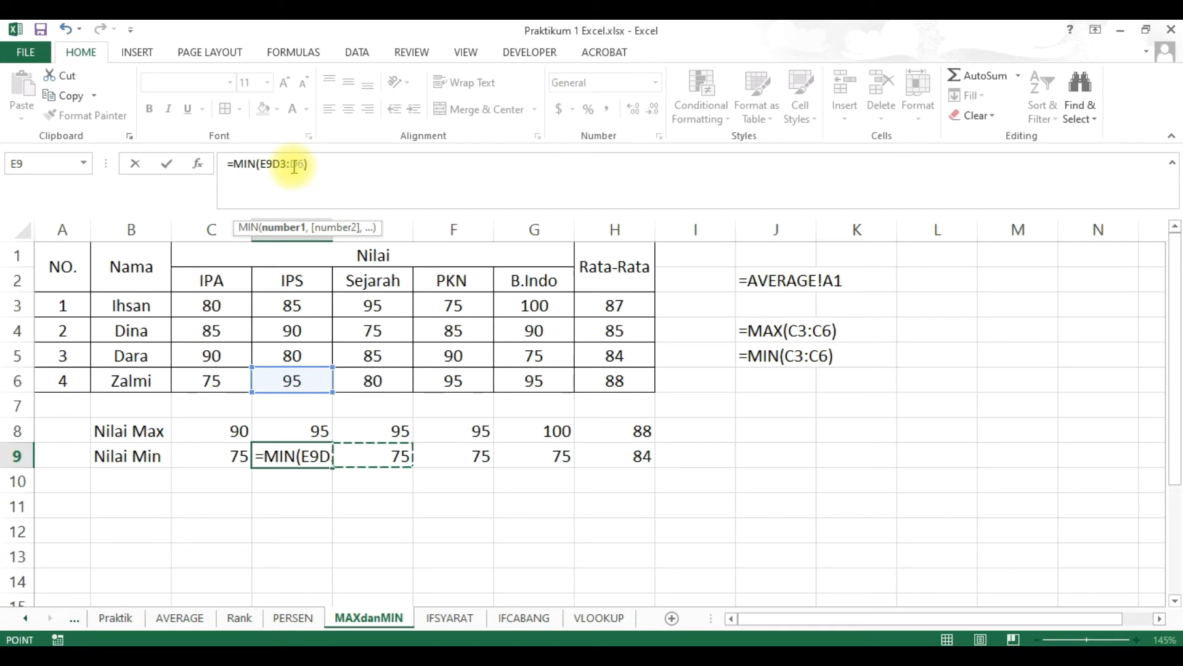
{"action": "key", "text": "BackSpace"}
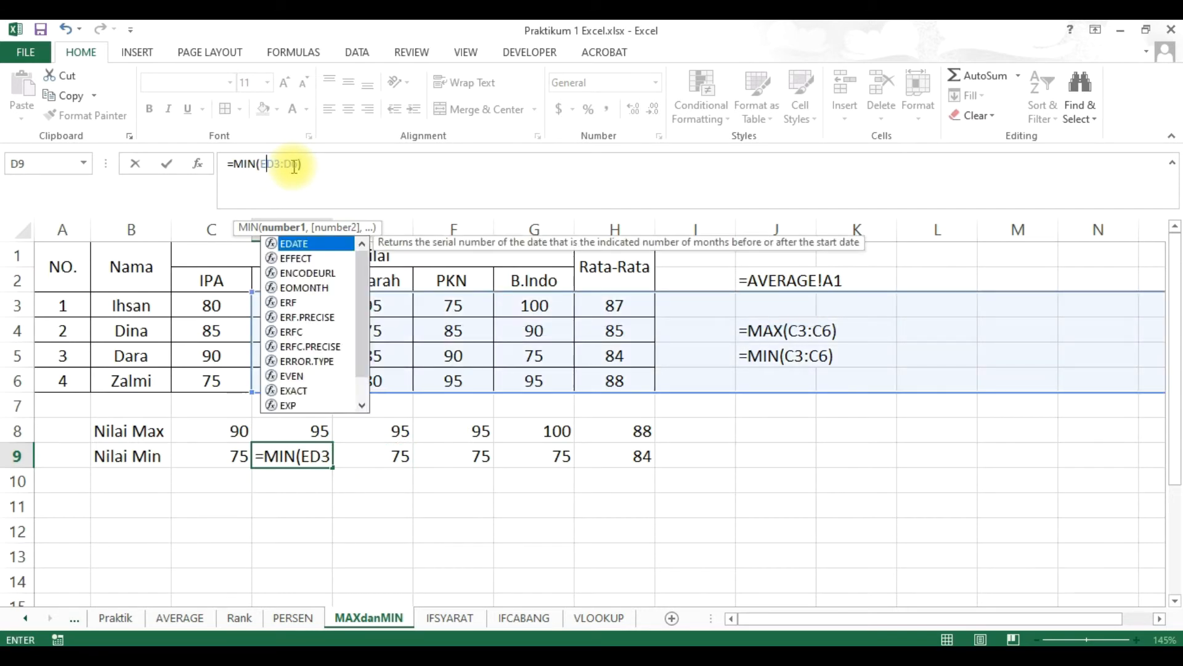
{"action": "key", "text": "BackSpace"}
{"action": "key", "text": "Return"}
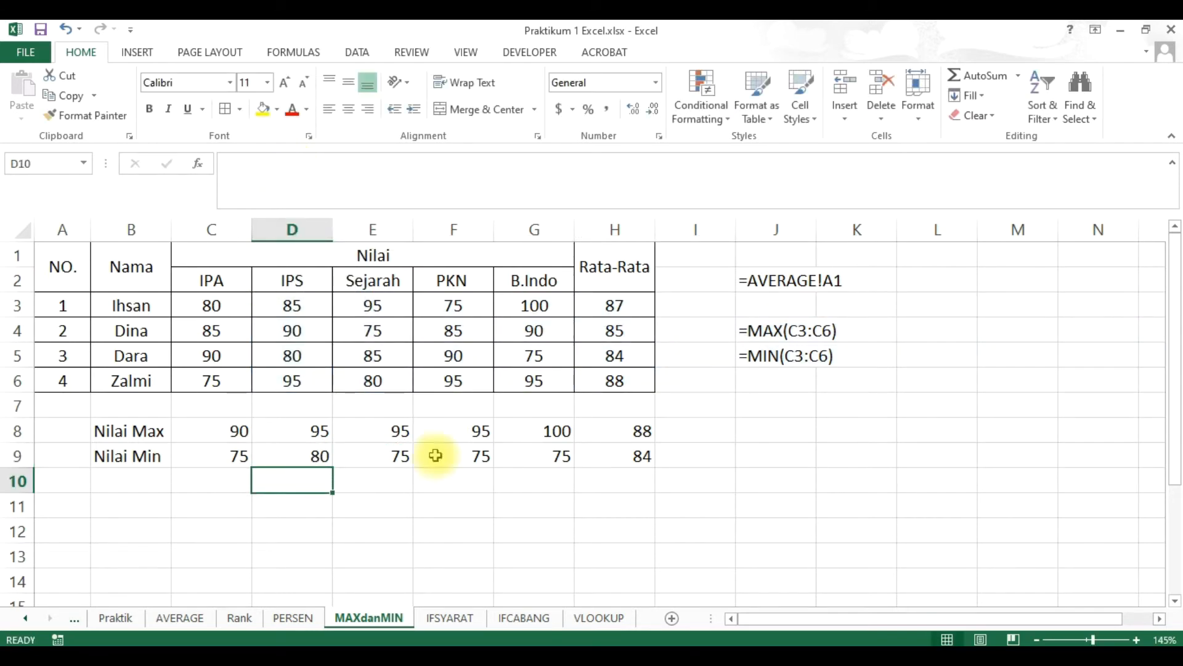
Step: Check the ranges used by the copied MIN formulas in the Sejarah and PKN columns
{"action": "left_click", "coordinate": [404, 455]}
{"action": "left_click", "coordinate": [497, 455]}
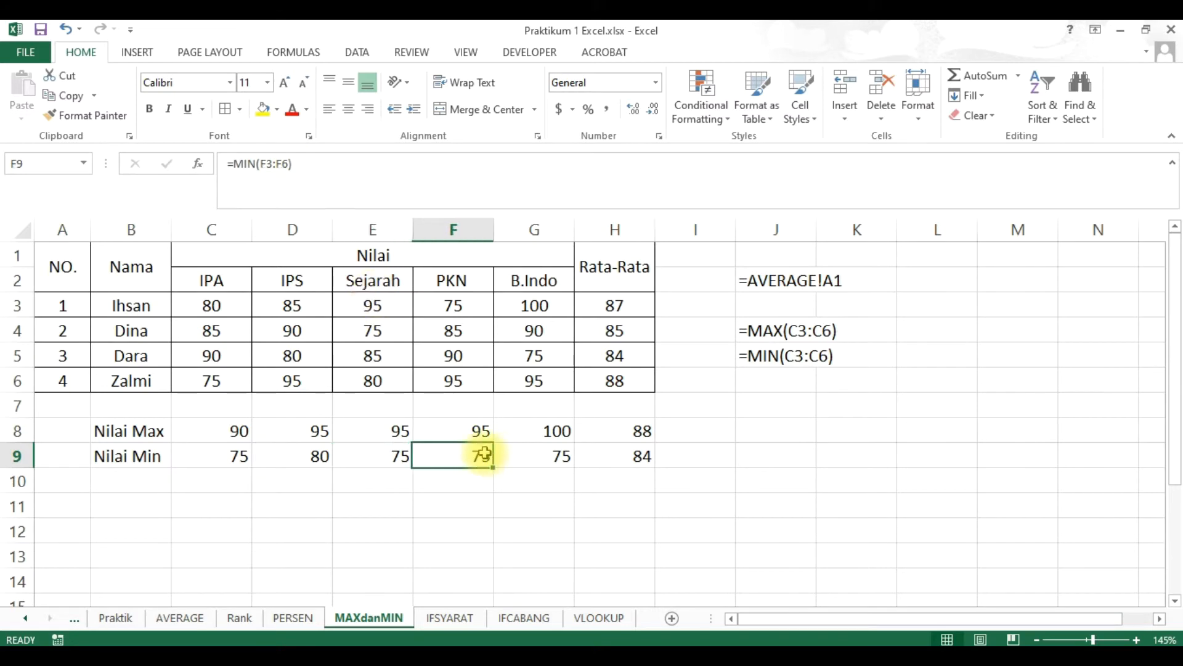
Step: Check the ranges used by the MAX and MIN formulas in the Rata-Rata column, cells H8 and H9
{"action": "left_click", "coordinate": [610, 455]}
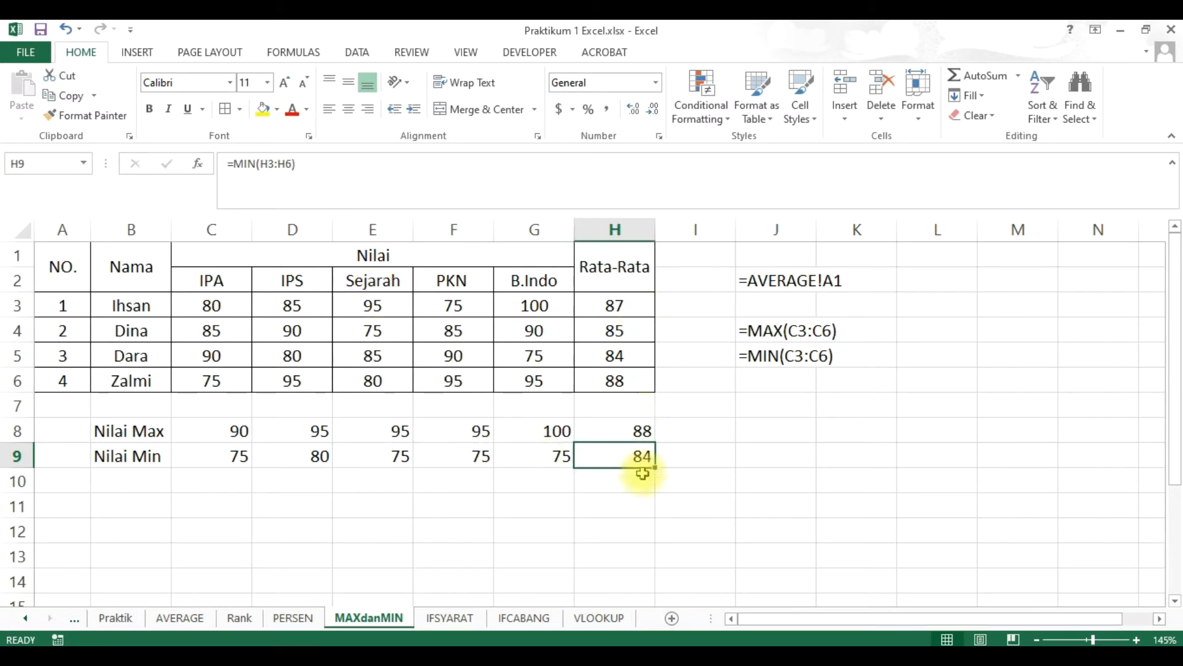
{"action": "left_click", "coordinate": [635, 421]}
{"action": "left_click", "coordinate": [641, 458]}
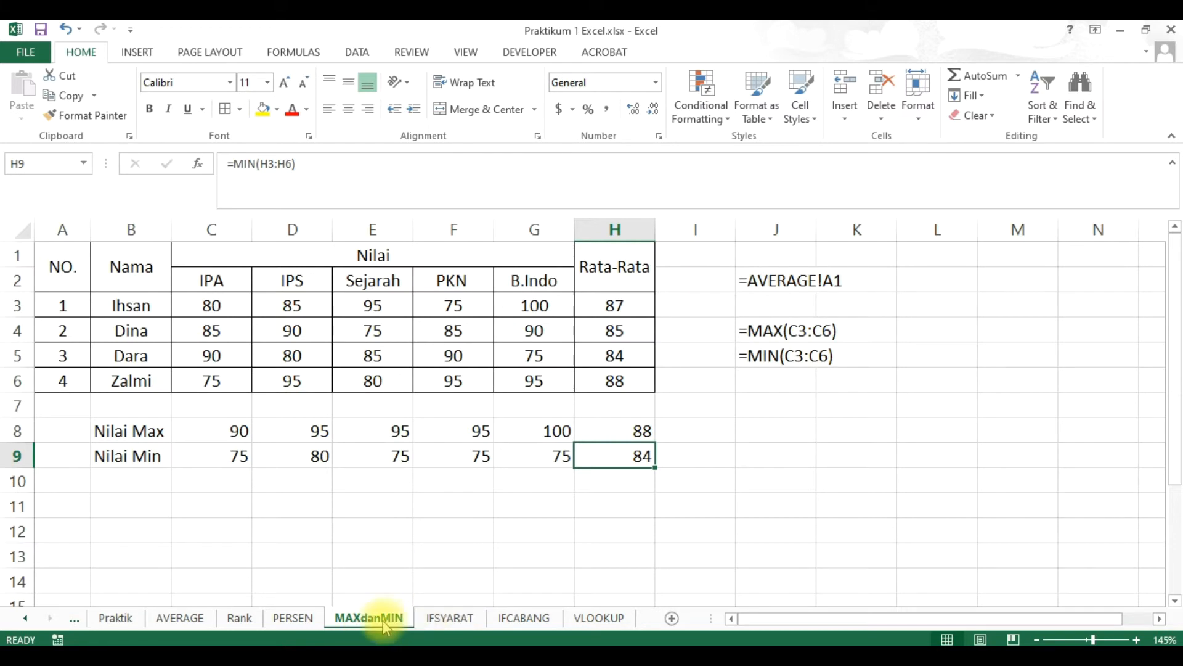
{"action": "left_click", "coordinate": [437, 618]}
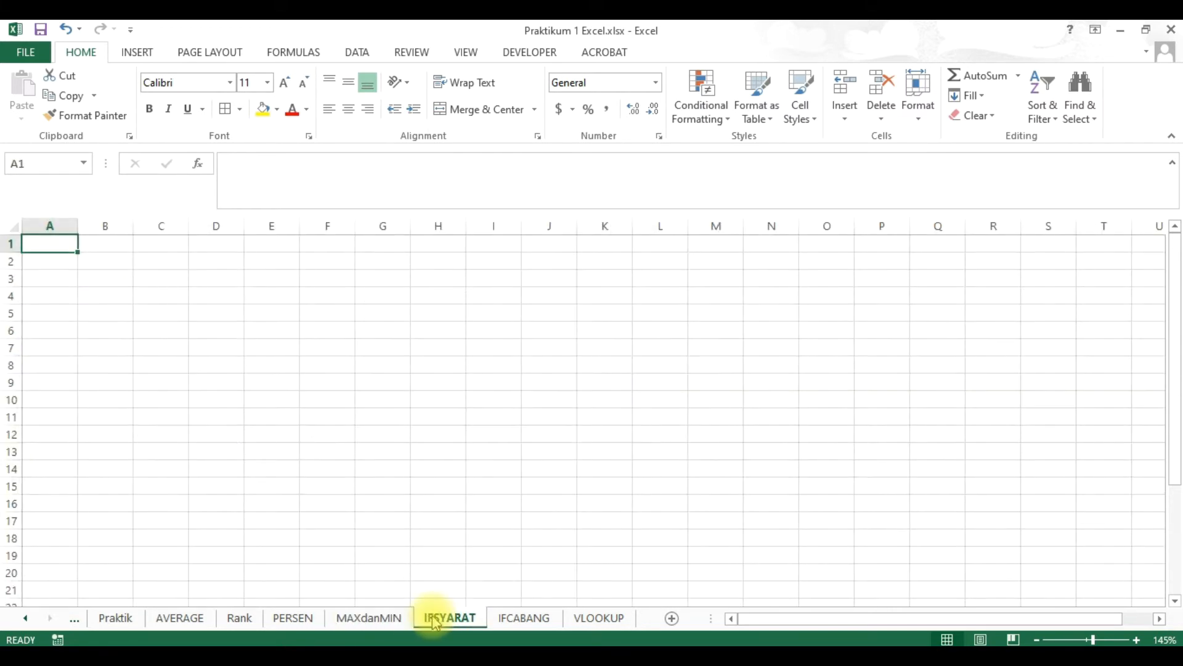
{"action": "left_click", "coordinate": [361, 619]}
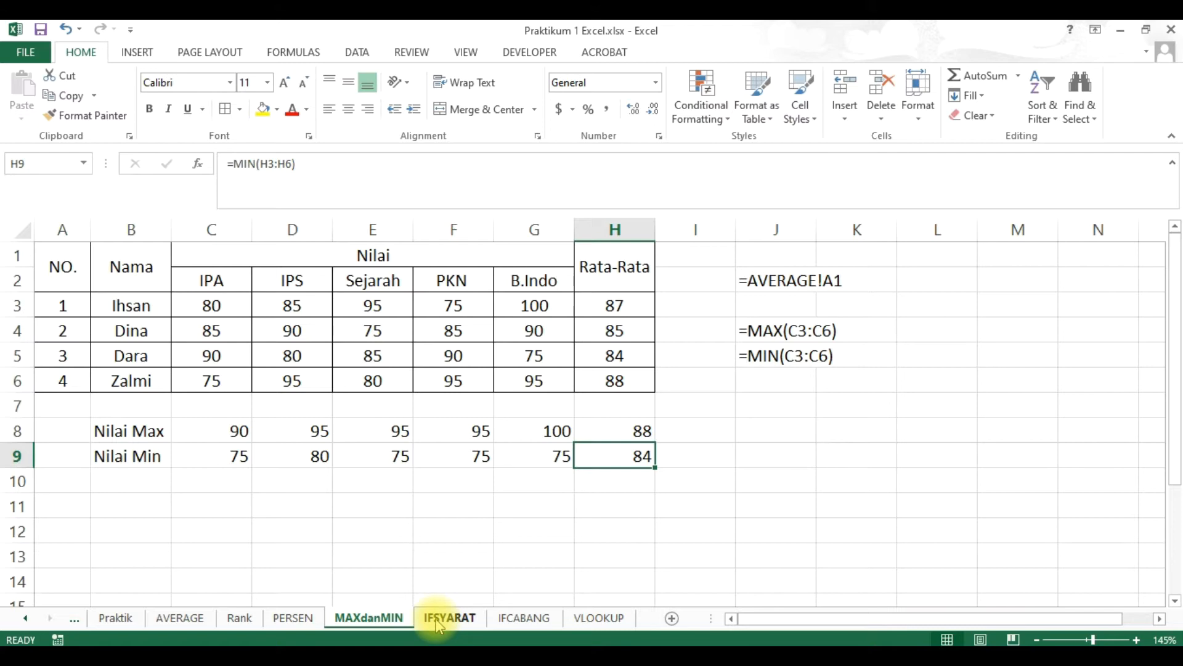
{"action": "left_click", "coordinate": [454, 536]}
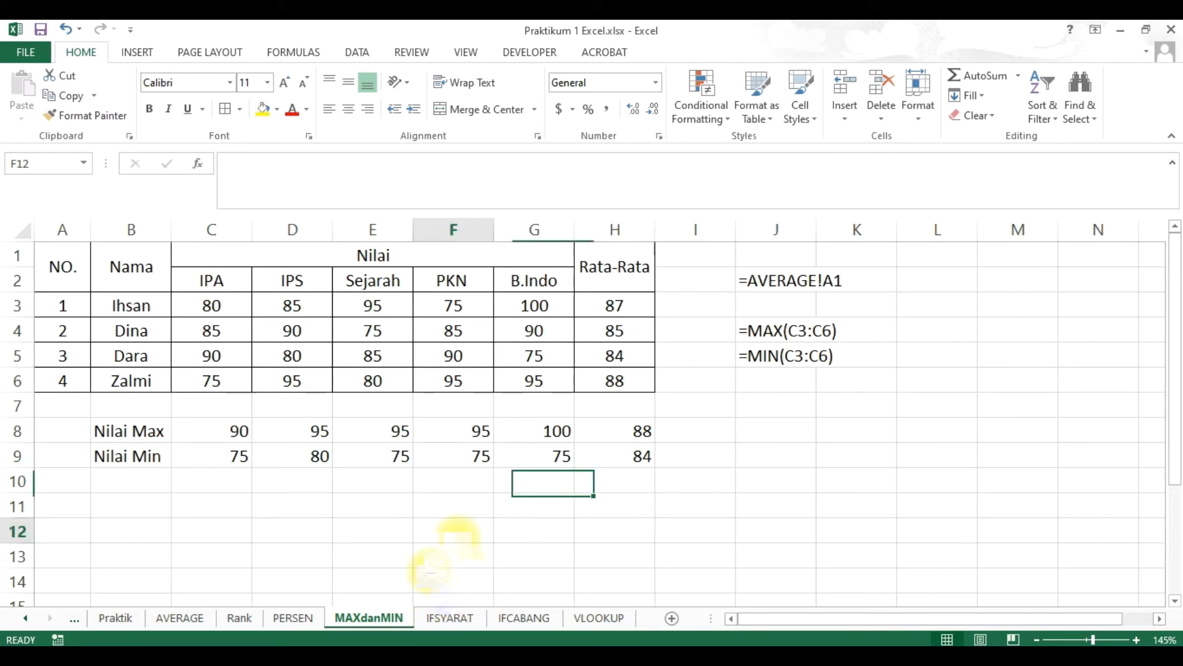
{"action": "left_click", "coordinate": [220, 548]}
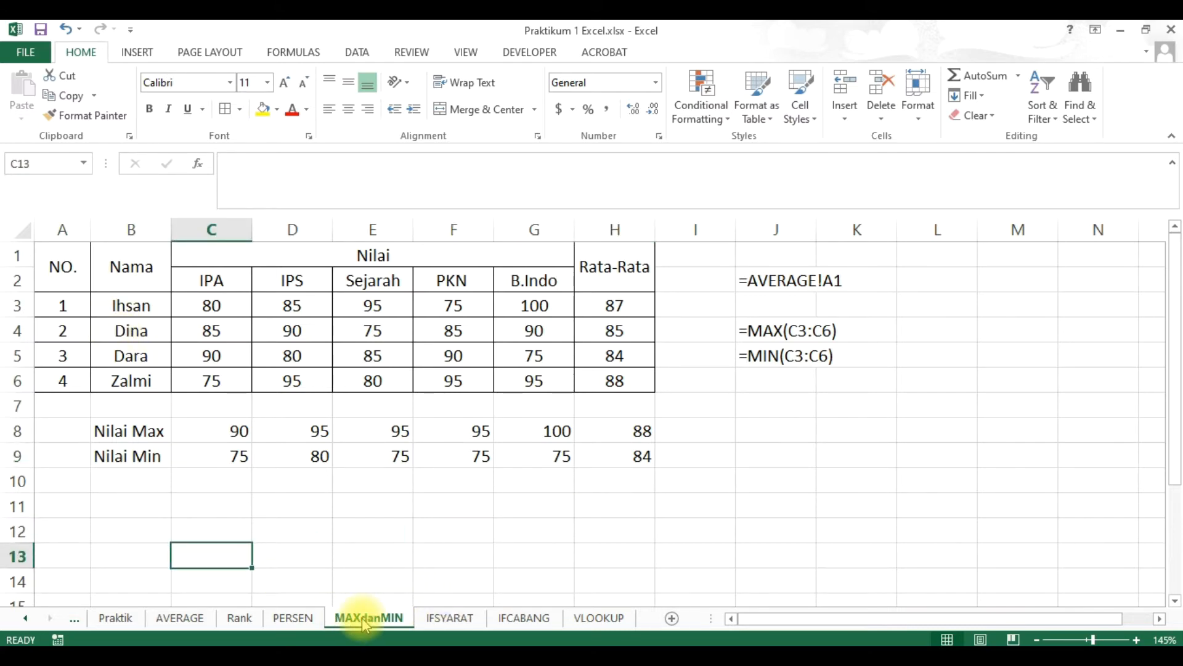
Step: Enter the formula =AVERAGE!A1 in cell A1 of the IFSYARAT sheet to link it to the AVERAGE sheet
{"action": "left_click", "coordinate": [446, 618]}
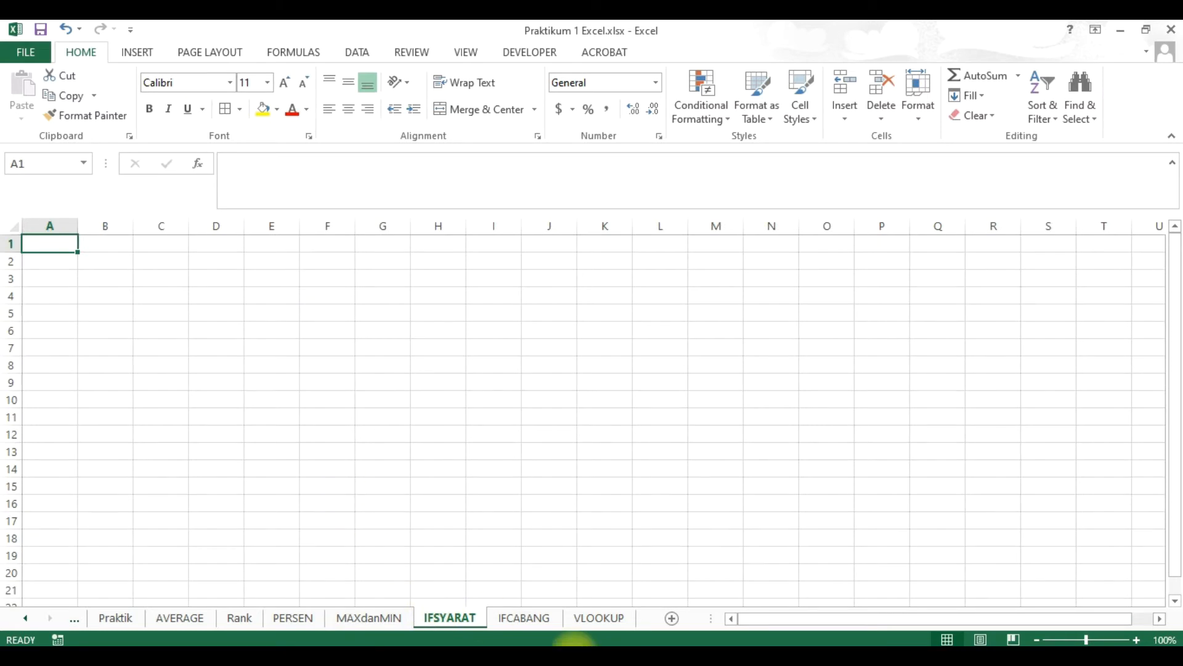
{"action": "scroll", "coordinate": [484, 510], "scroll_direction": "up", "scroll_amount": 6}
{"action": "scroll", "coordinate": [483, 510], "scroll_direction": "down", "scroll_amount": 3}
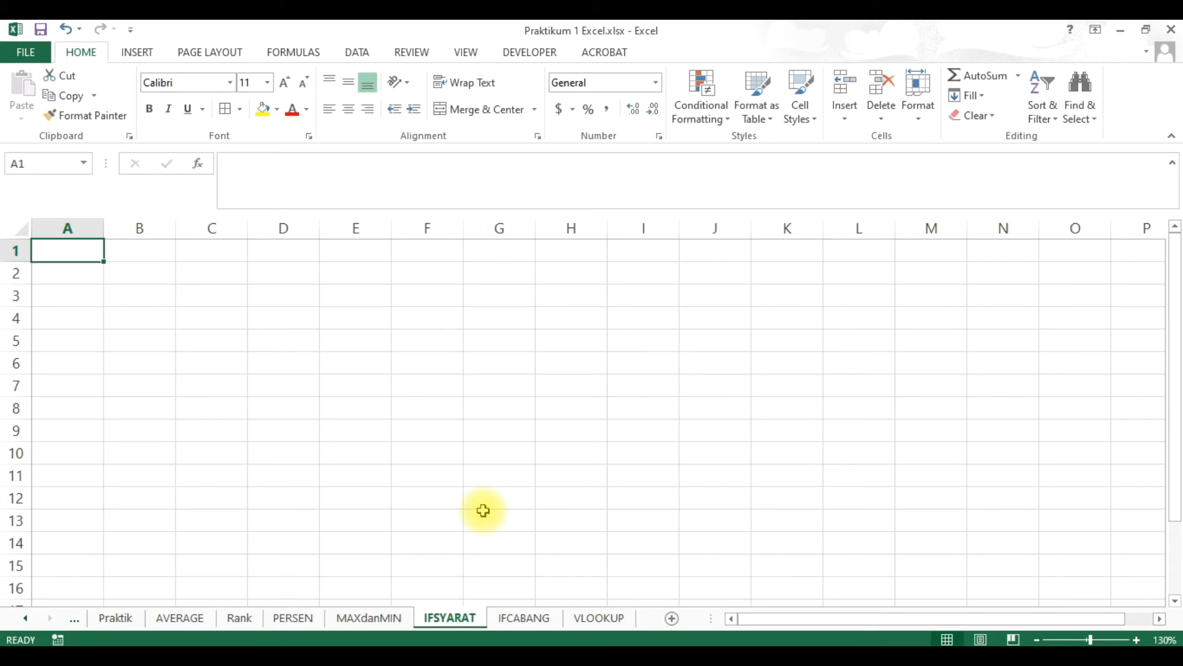
{"action": "type", "text": "="}
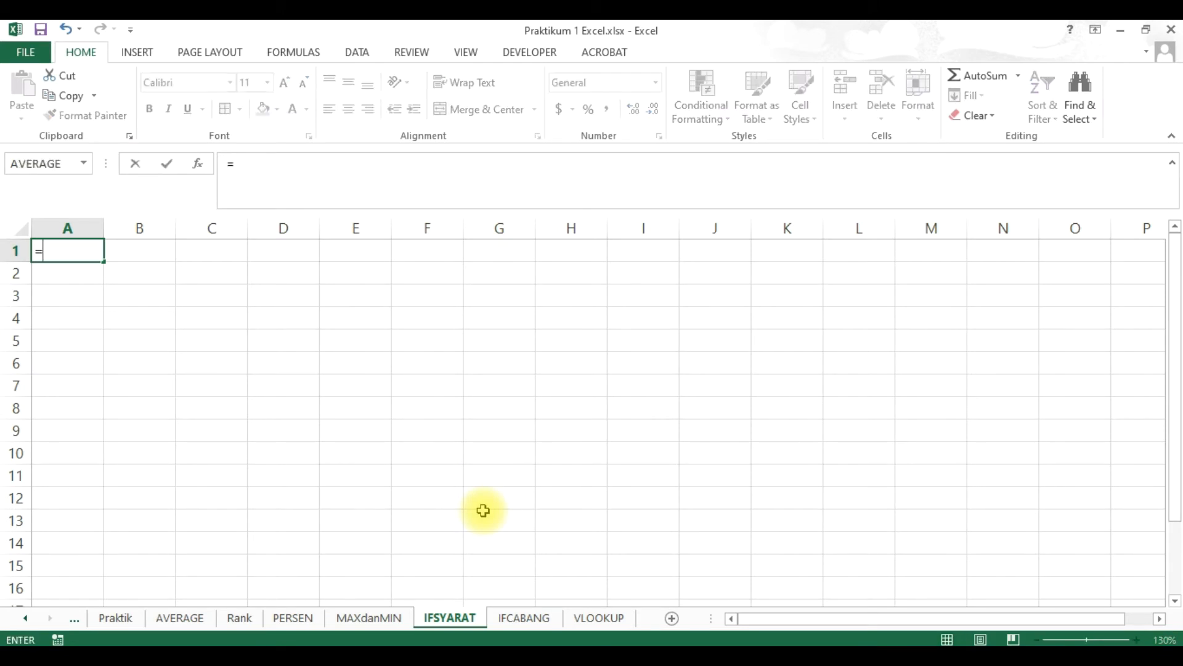
{"action": "left_click", "coordinate": [378, 621]}
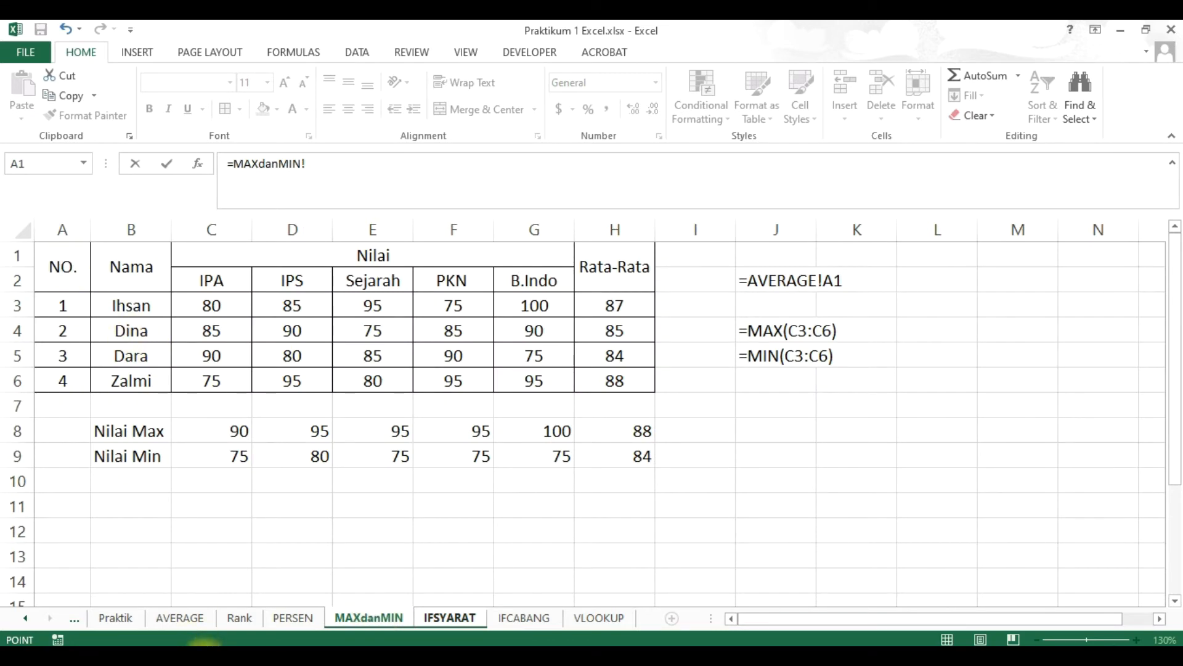
{"action": "left_click", "coordinate": [181, 619]}
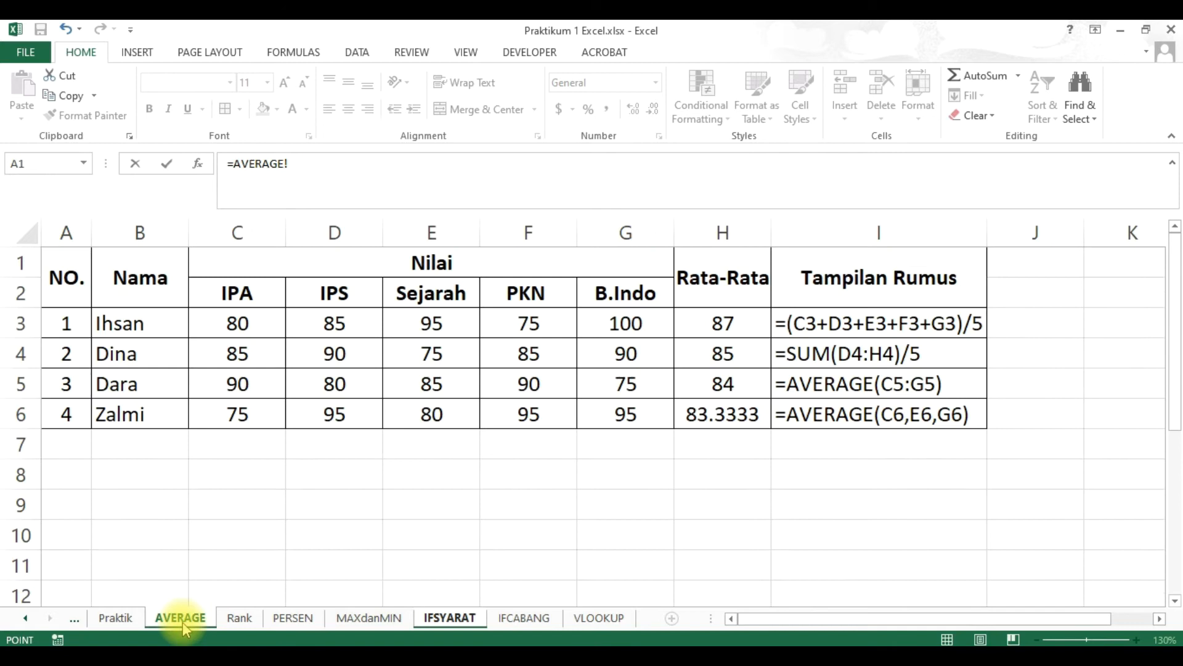
{"action": "left_click", "coordinate": [78, 268]}
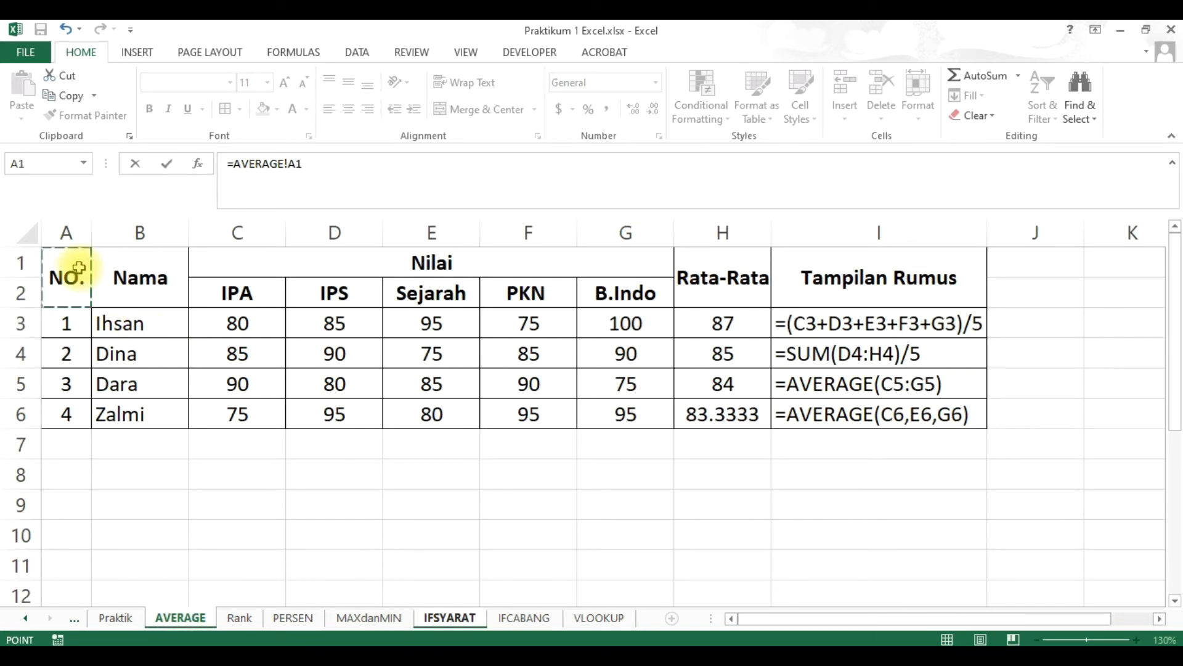
{"action": "key", "text": "Return"}
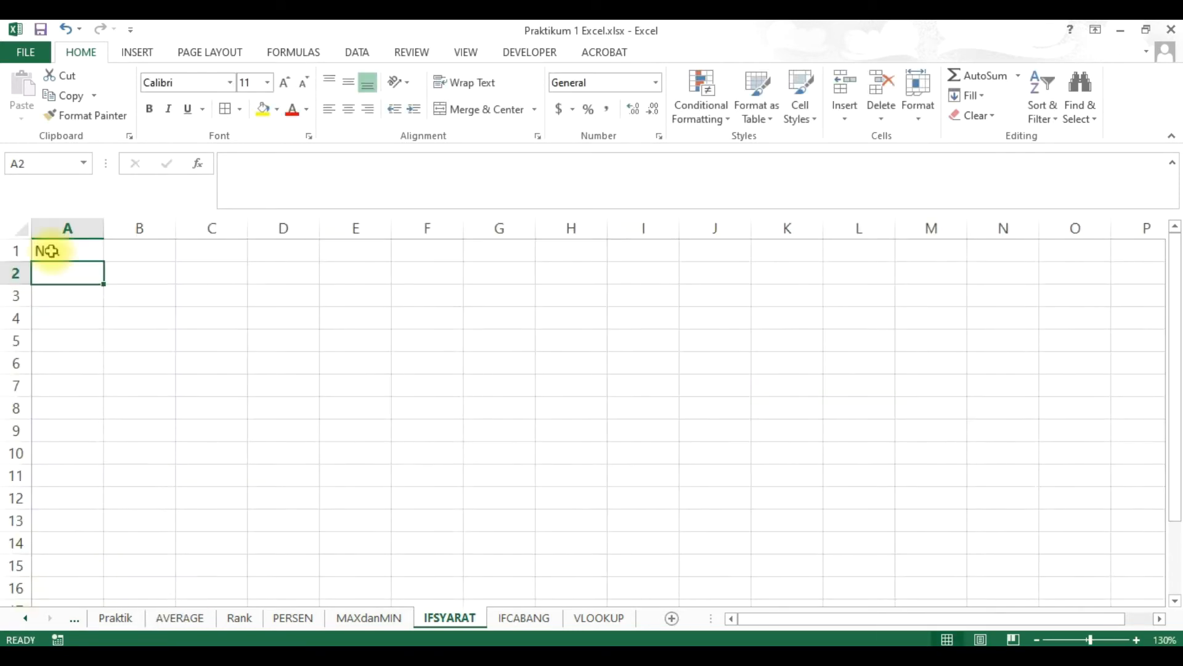
Step: Fill the linked formula from A1 through H6 and center the cell contents horizontally
{"action": "left_click", "coordinate": [82, 255]}
{"action": "left_click_drag", "start_coordinate": [103, 261], "coordinate": [618, 366]}
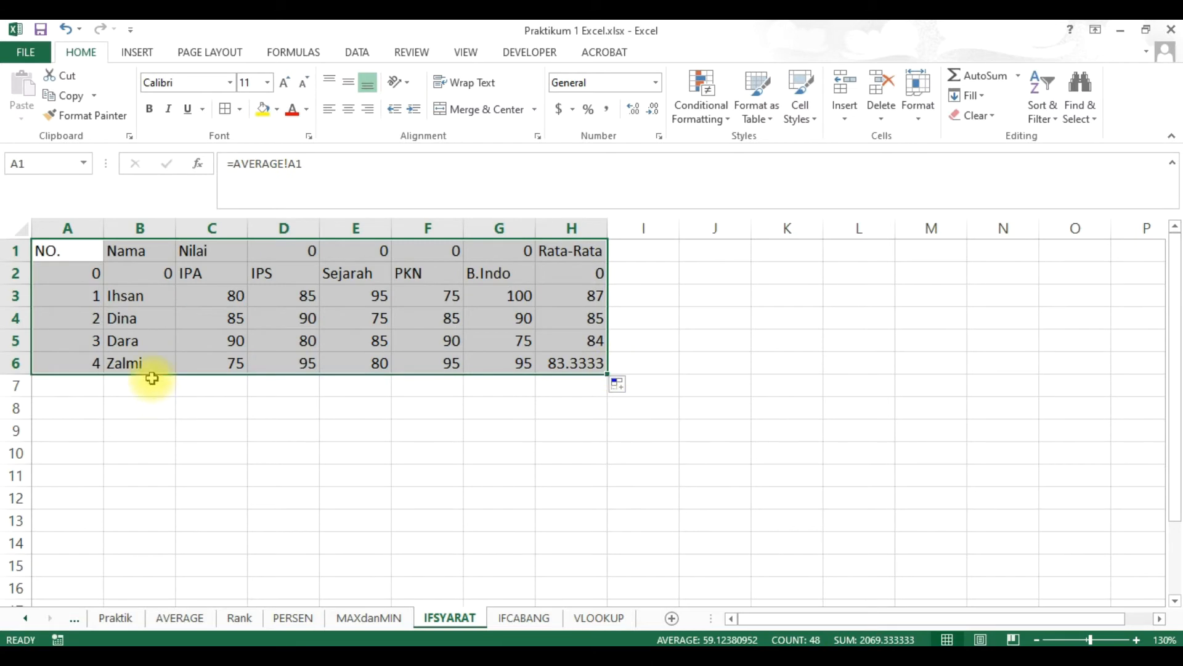
{"action": "left_click", "coordinate": [349, 110]}
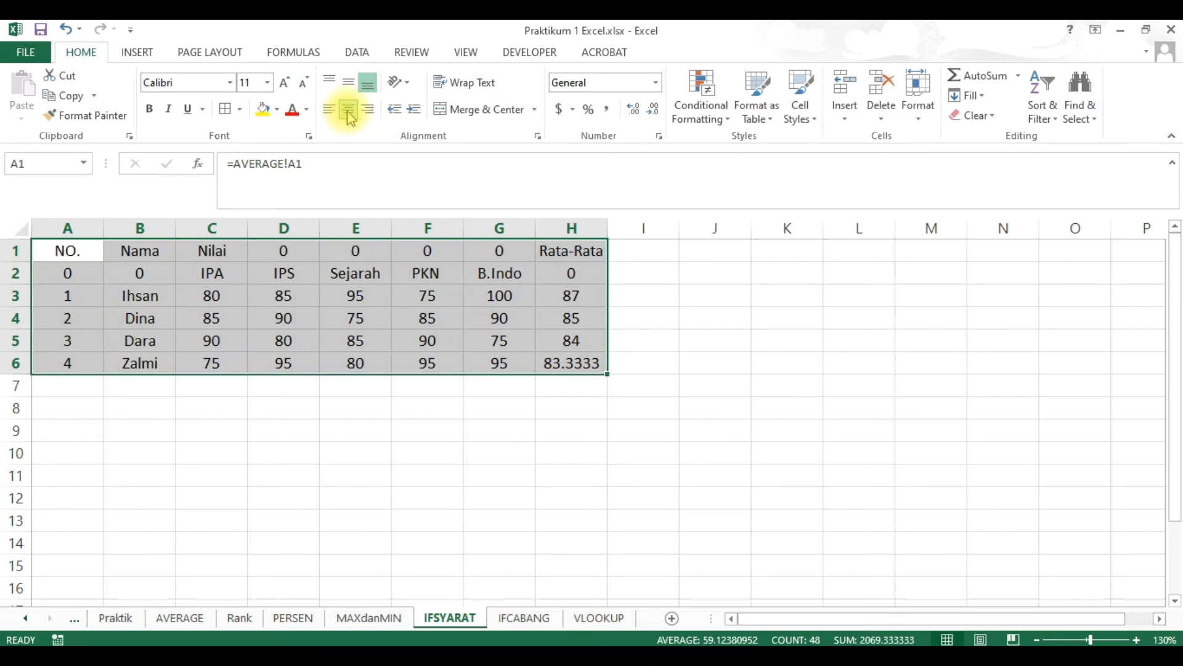
Step: Narrow column A to fit its contents and apply all borders to the table A1:H6
{"action": "left_click_drag", "start_coordinate": [102, 228], "coordinate": [563, 369]}
{"action": "left_click", "coordinate": [178, 449]}
{"action": "left_click", "coordinate": [225, 110]}
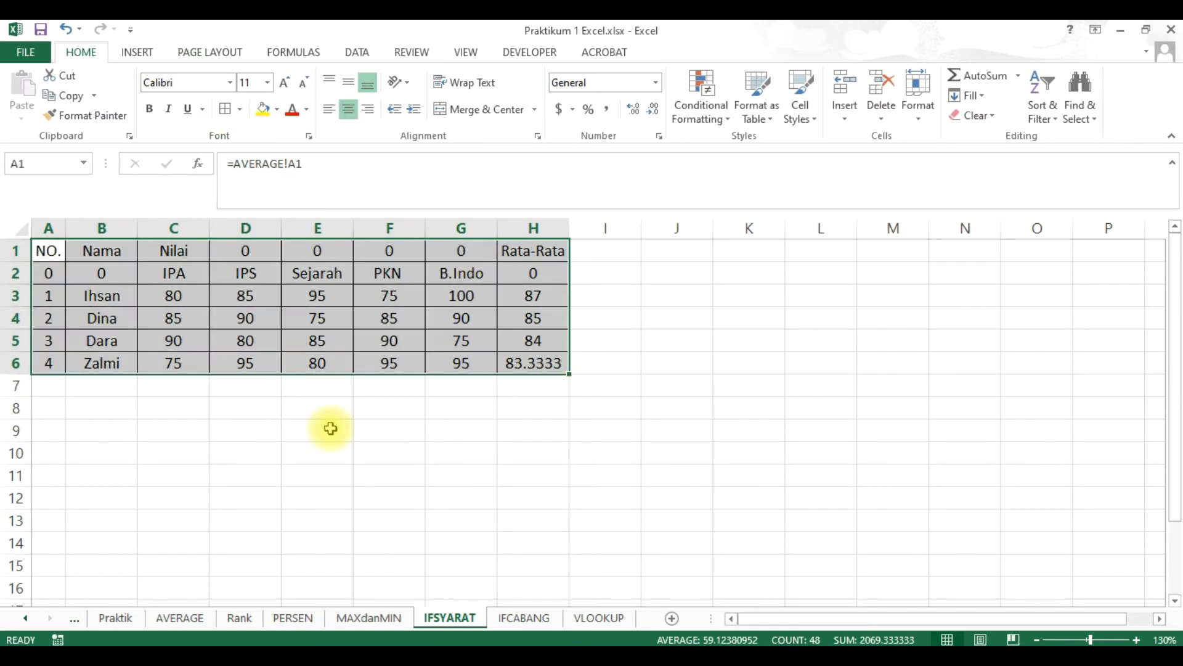
{"action": "left_click", "coordinate": [320, 430]}
Step: Merge and center A1:A2 for the NO. header and B1:B2 for the Nama header, middle-aligning both vertically
{"action": "left_click_drag", "start_coordinate": [63, 261], "coordinate": [53, 271]}
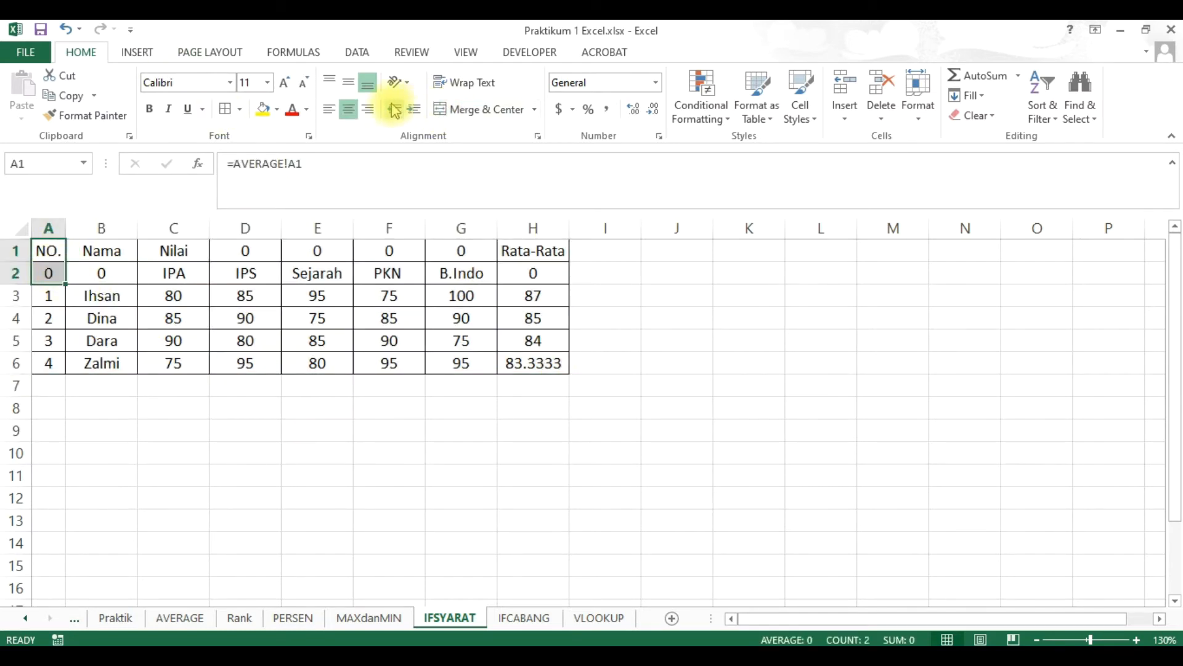
{"action": "left_click", "coordinate": [477, 109]}
{"action": "left_click", "coordinate": [557, 401]}
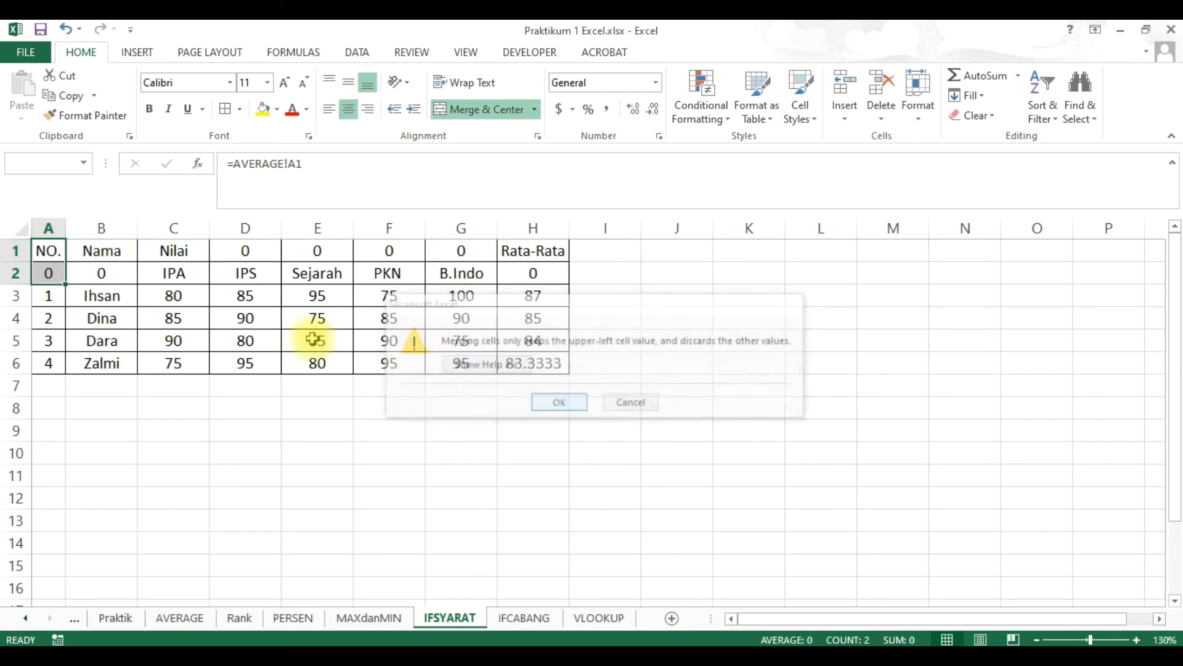
{"action": "left_click", "coordinate": [348, 82]}
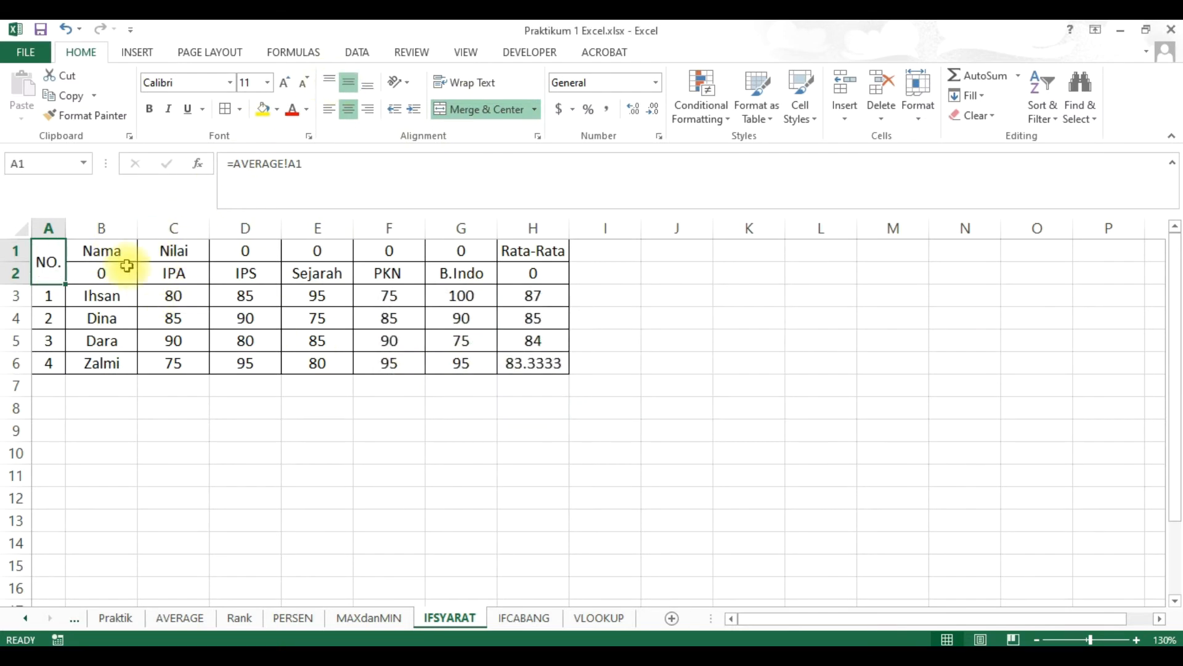
{"action": "left_click_drag", "start_coordinate": [126, 259], "coordinate": [124, 271]}
{"action": "left_click", "coordinate": [477, 109]}
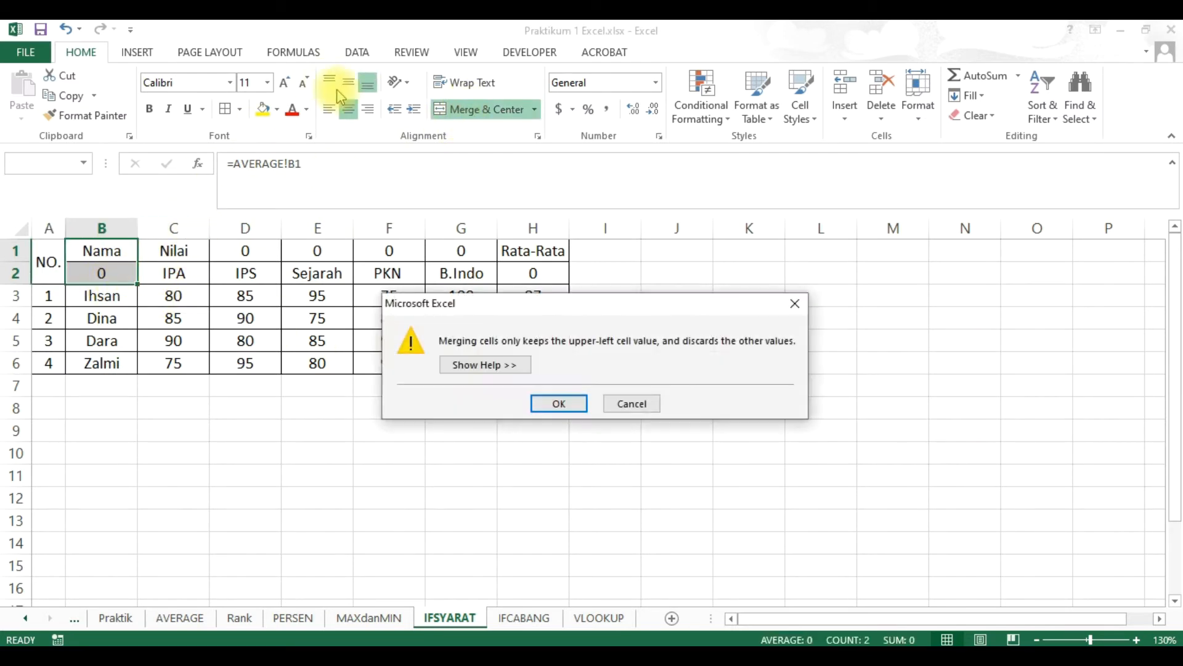
{"action": "left_click", "coordinate": [551, 398]}
{"action": "left_click", "coordinate": [348, 82]}
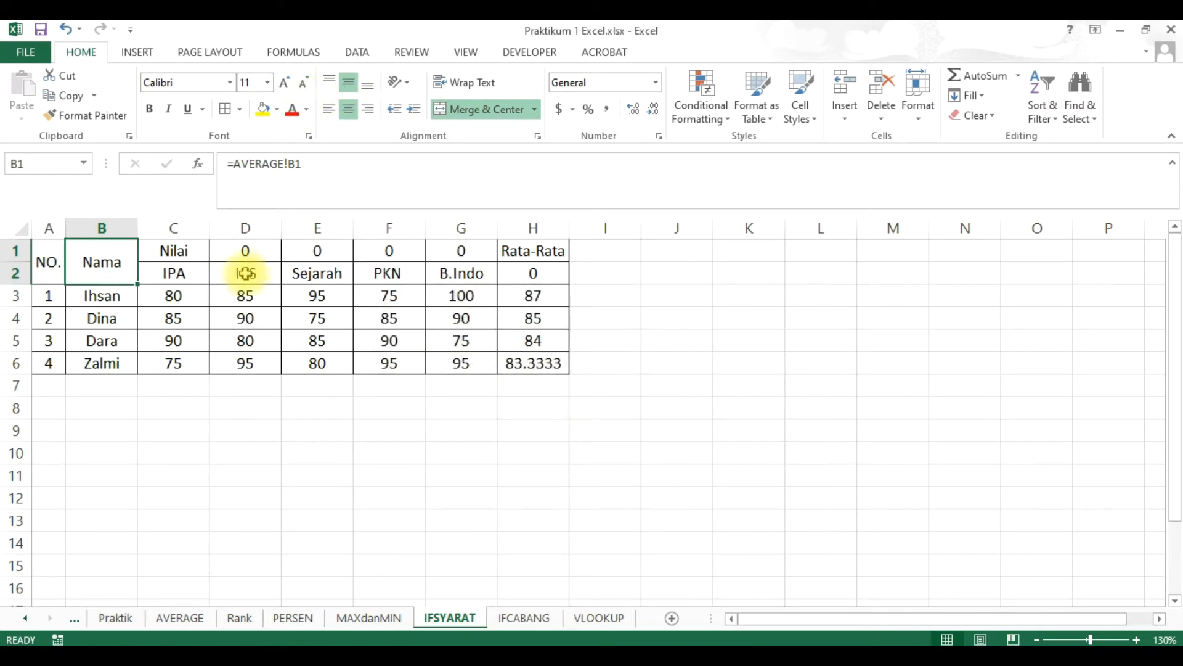
Step: Merge and center the Nilai header across C1:G1
{"action": "left_click_drag", "start_coordinate": [196, 259], "coordinate": [460, 251]}
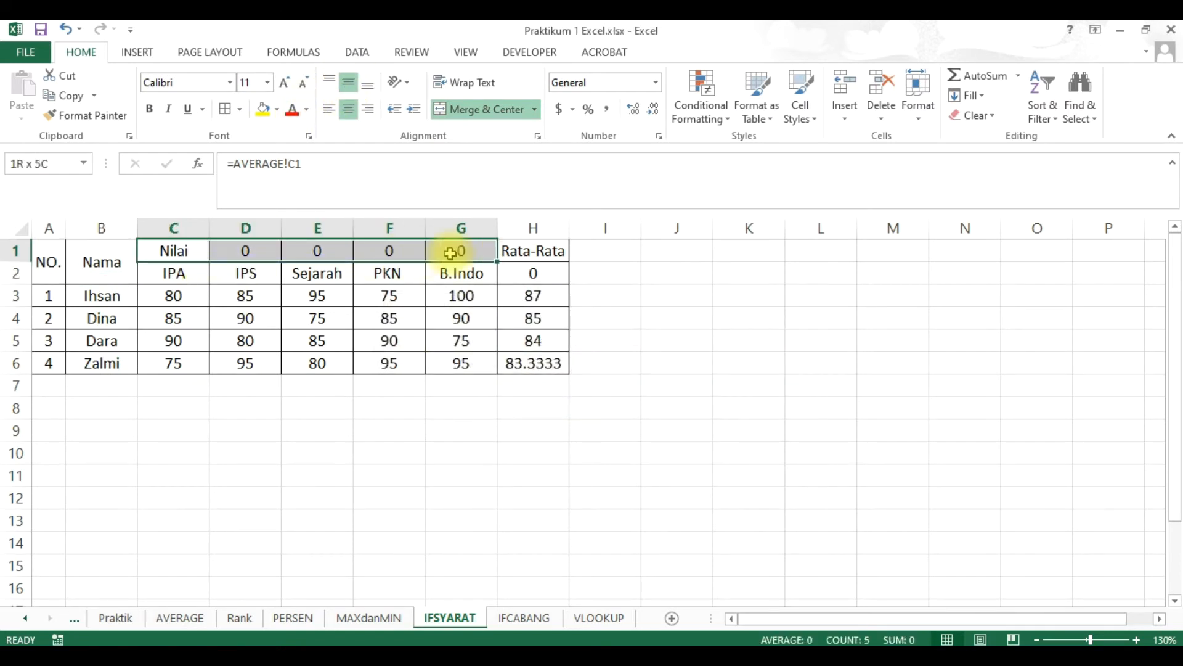
{"action": "left_click", "coordinate": [472, 114]}
{"action": "left_click", "coordinate": [557, 401]}
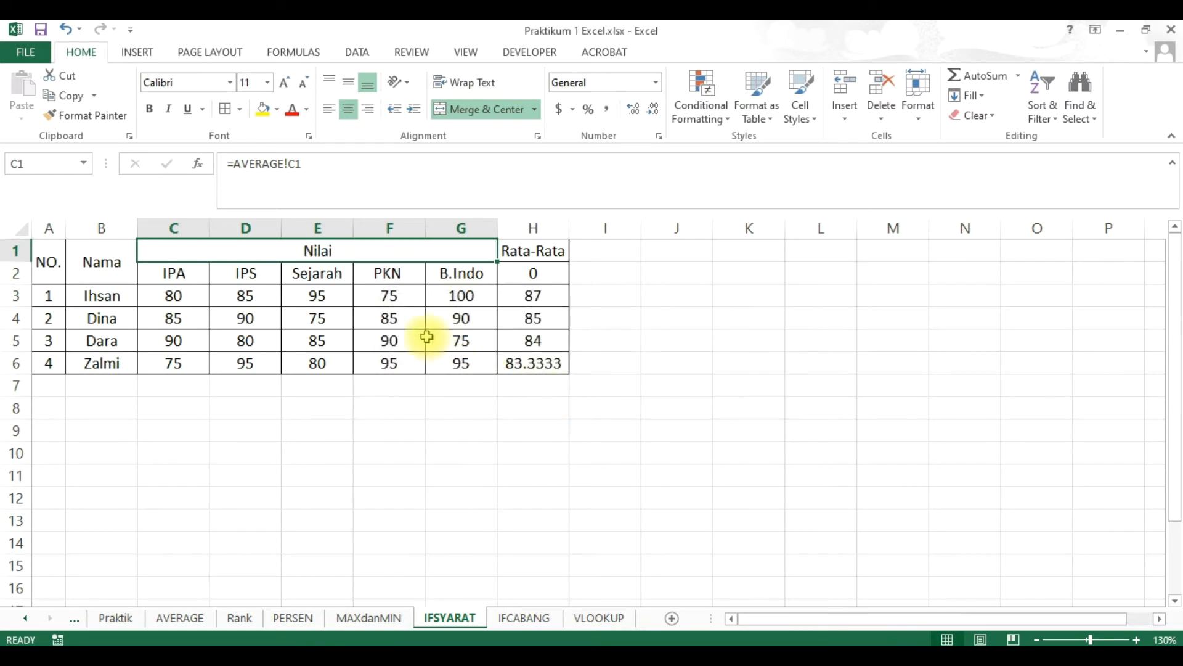
Step: Merge and center H1:H2 for the Rata-Rata header and middle-align it vertically
{"action": "left_click_drag", "start_coordinate": [546, 254], "coordinate": [542, 273]}
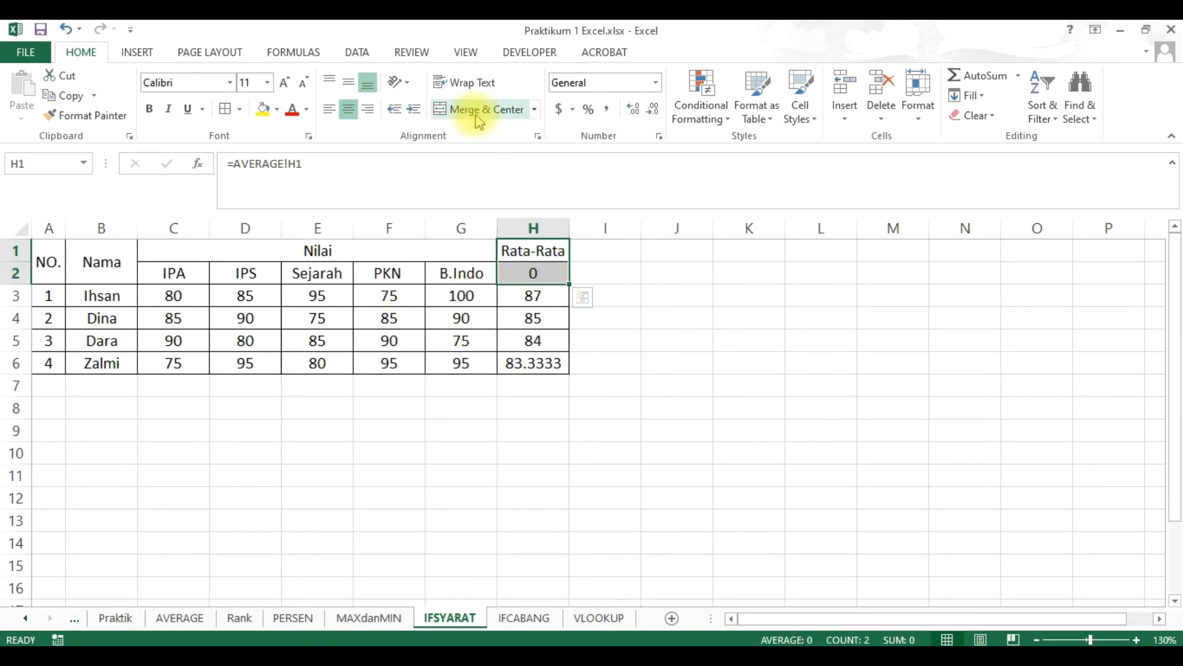
{"action": "left_click", "coordinate": [475, 110]}
{"action": "left_click", "coordinate": [558, 402]}
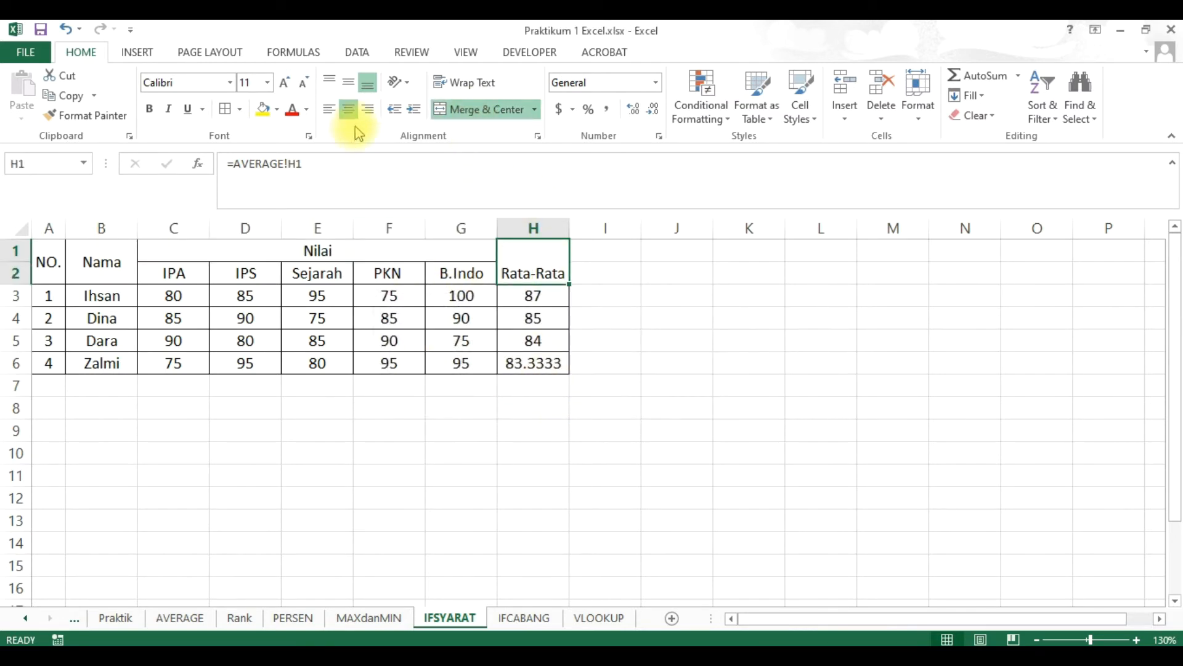
{"action": "left_click", "coordinate": [356, 85]}
{"action": "left_click", "coordinate": [705, 379]}
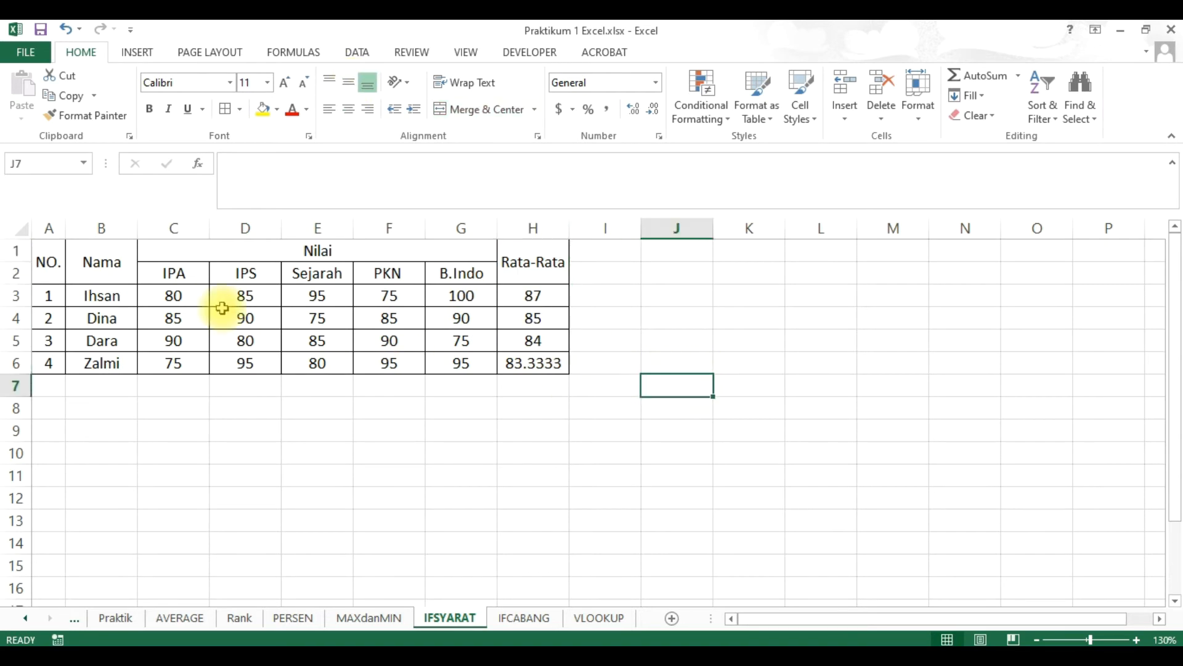
{"action": "left_click", "coordinate": [450, 518]}
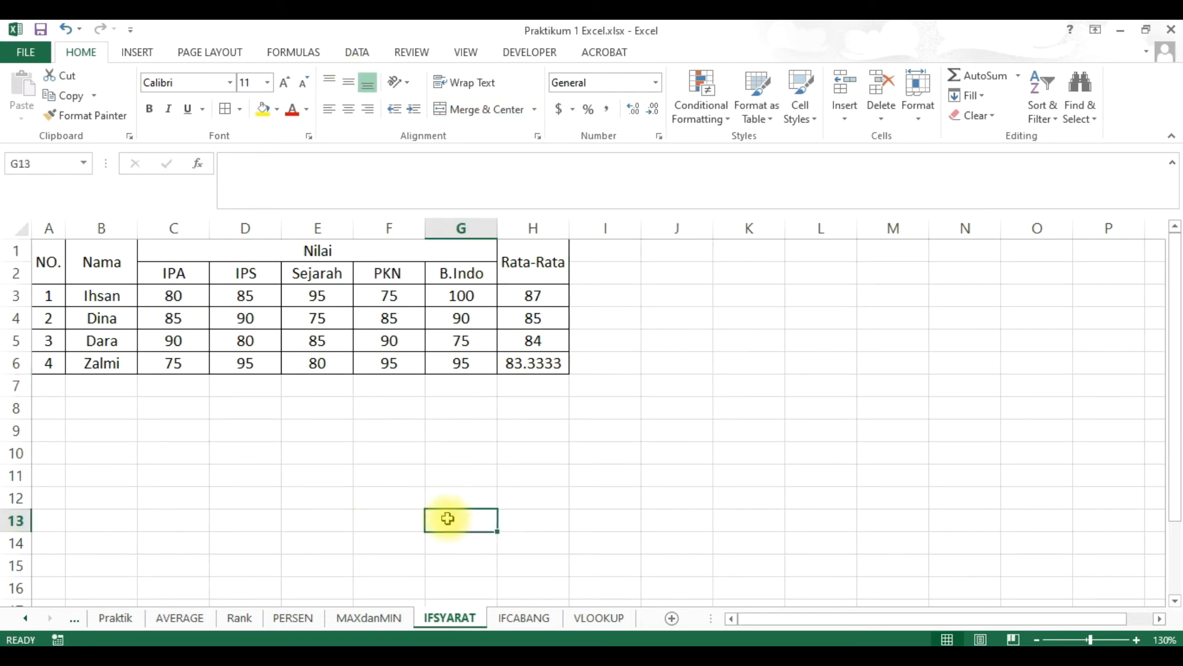
Step: Replace the linked average in cell H6 with the formula =AVERAGE(C6:G6)
{"action": "left_click", "coordinate": [523, 366]}
{"action": "double_click", "coordinate": [522, 365]}
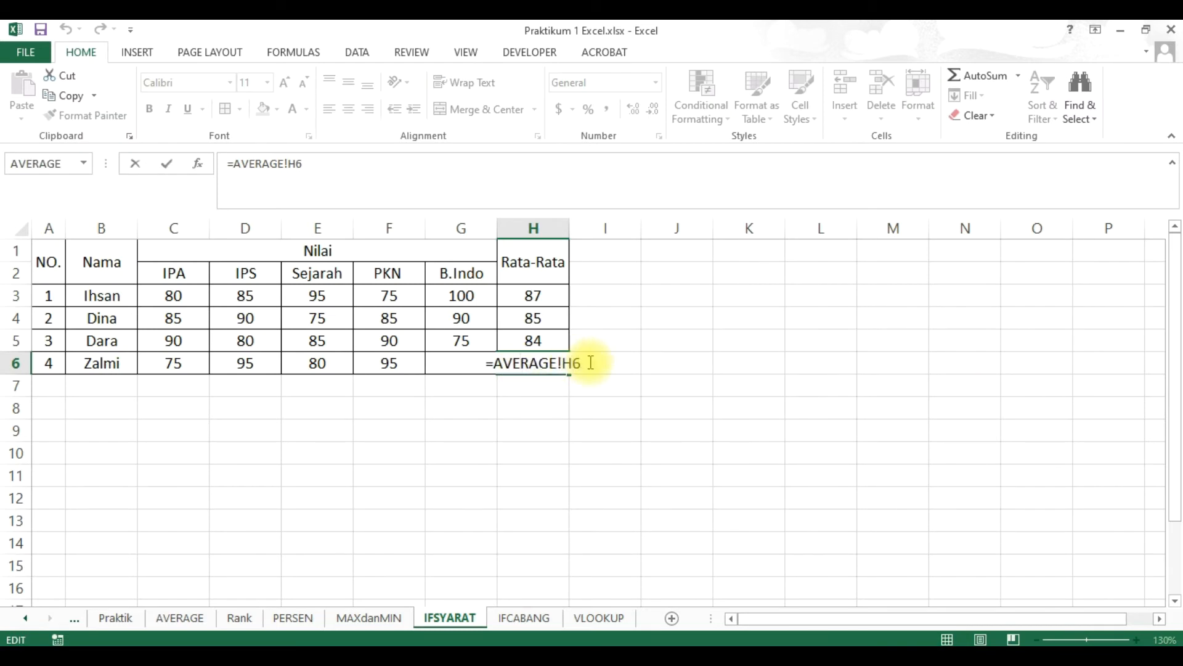
{"action": "left_click_drag", "start_coordinate": [592, 363], "coordinate": [563, 361]}
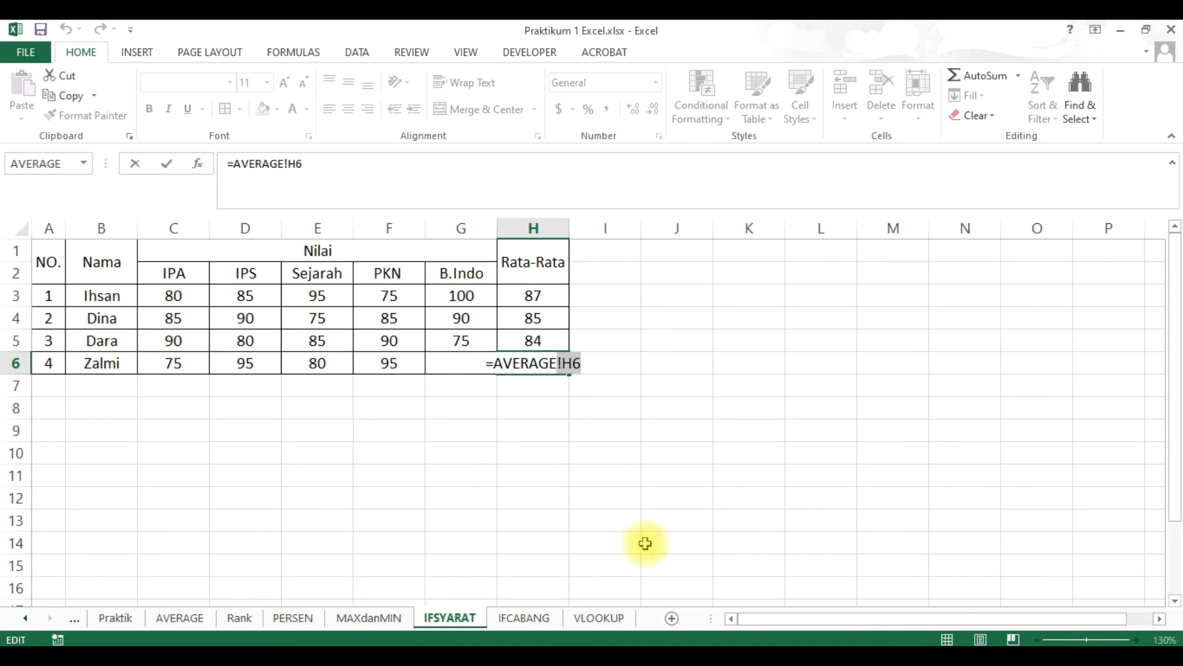
{"action": "type", "text": "("}
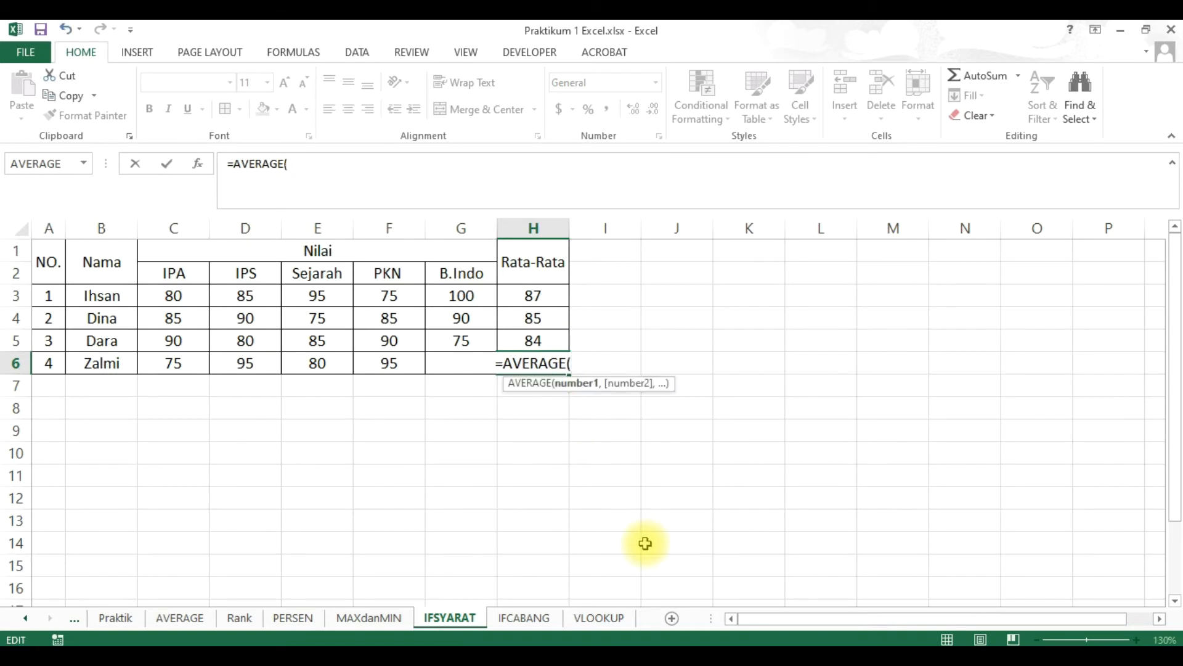
{"action": "left_click", "coordinate": [203, 366]}
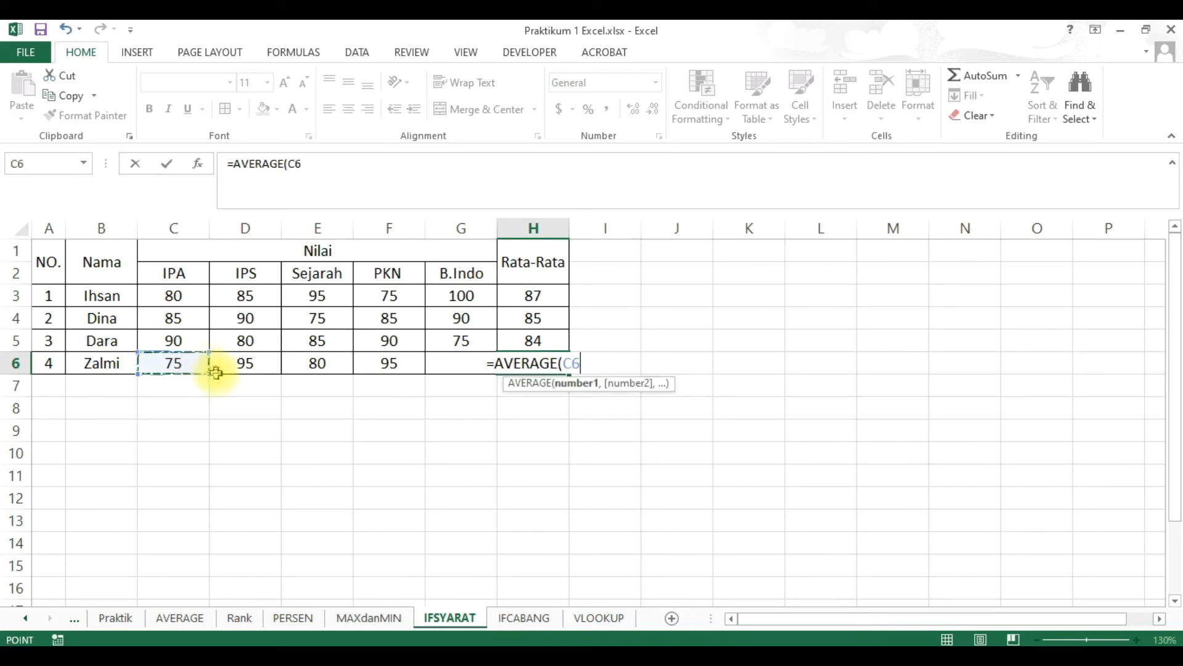
{"action": "left_click_drag", "start_coordinate": [208, 373], "coordinate": [484, 365]}
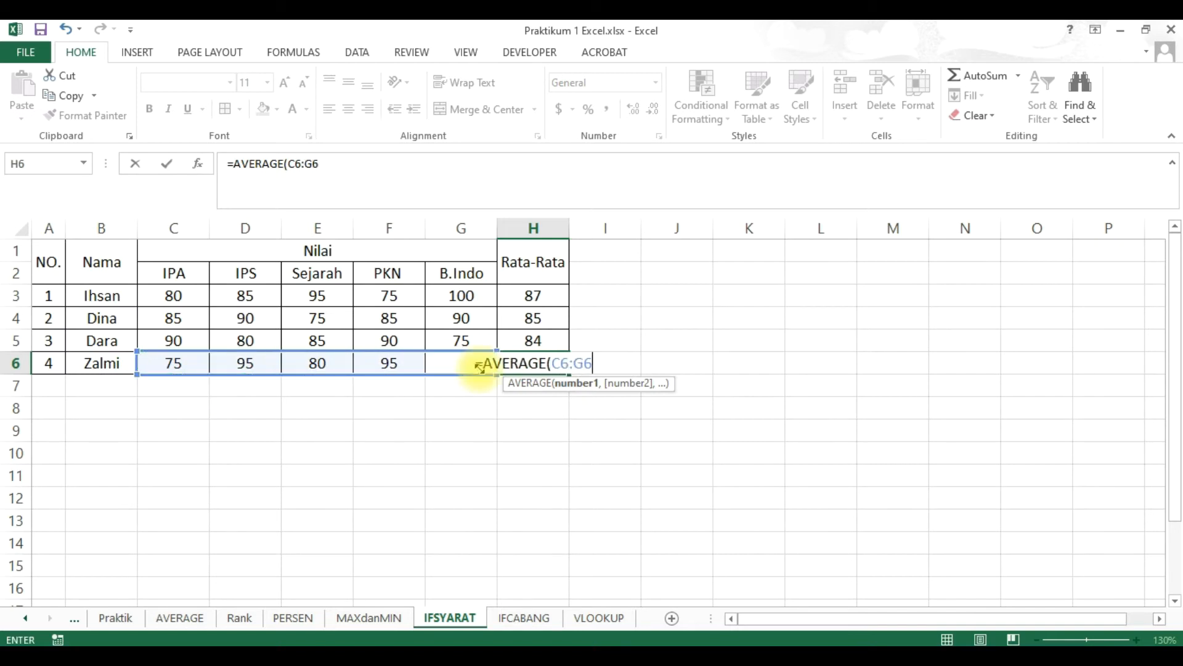
{"action": "key", "text": "Return"}
{"action": "key", "text": "Return"}
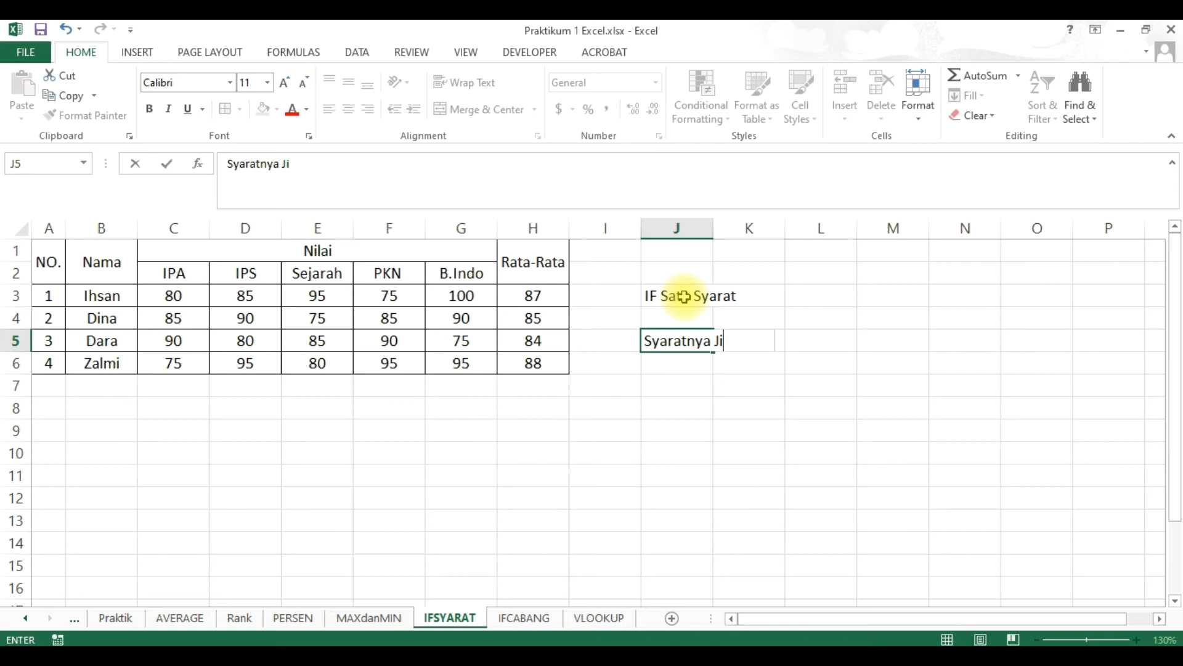
Step: Complete J5 as "Syaratnya Jika Nilai Lebih Besar Sama Dengan 80 Maka Lulus" and enter "Jika Tidak Remedial" in J6
{"action": "type", "text": "ka Nilai "}
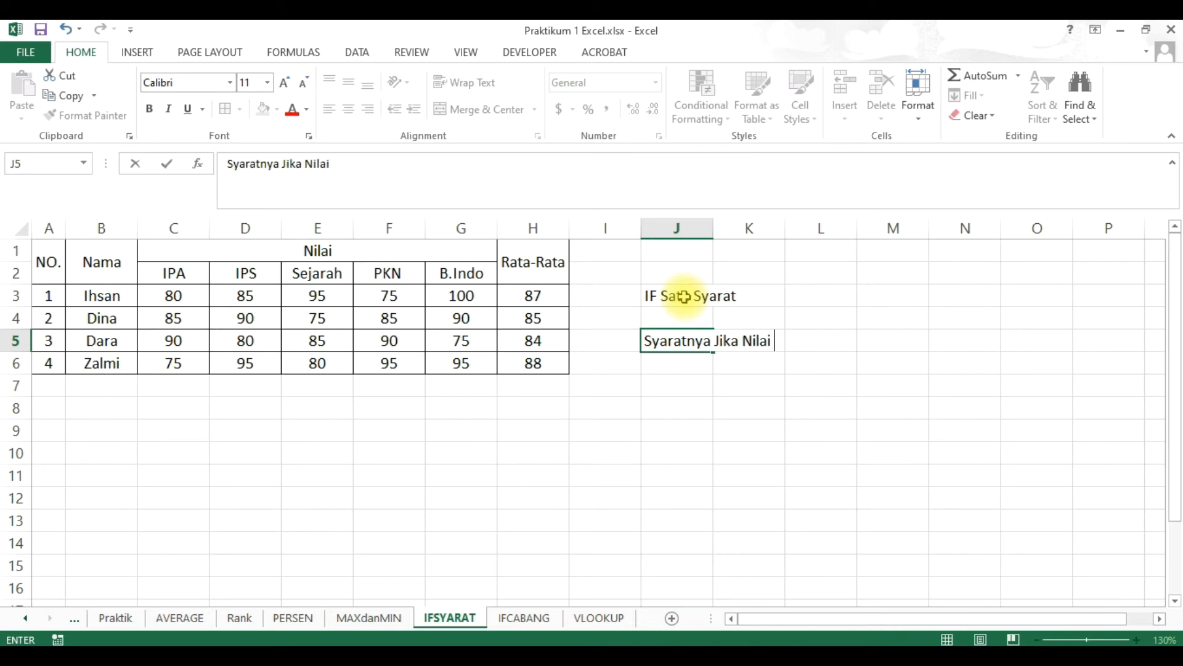
{"action": "type", "text": "g"}
{"action": "type", "text": " Be"}
{"action": "type", "text": "sar Sama Dengan 8"}
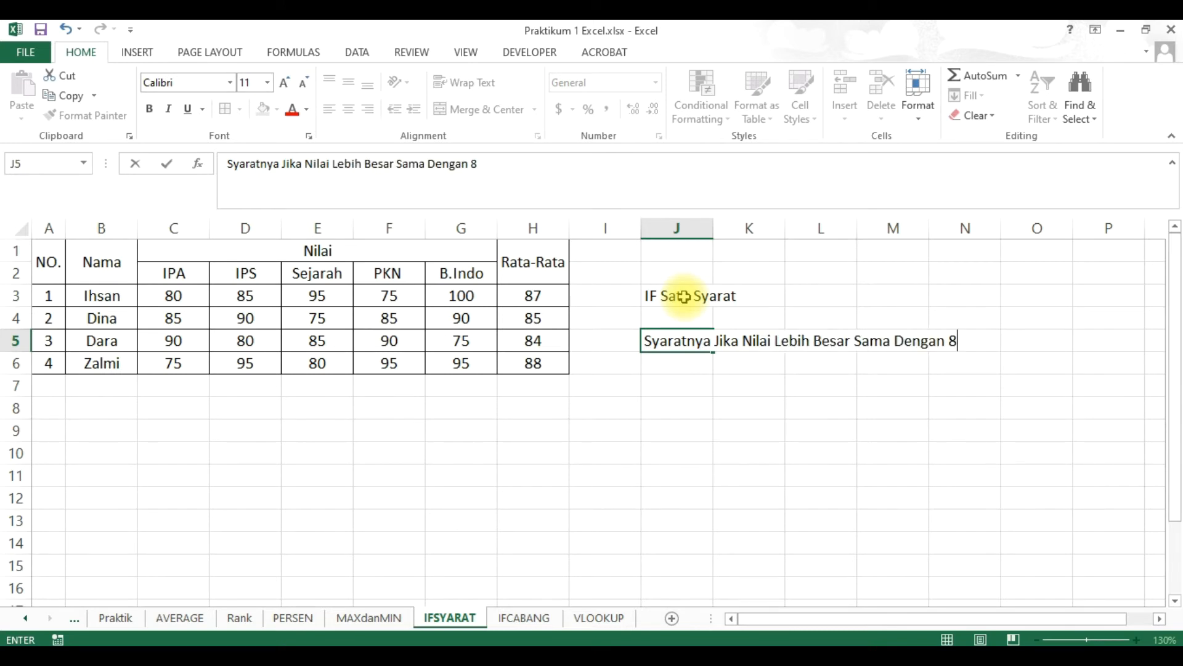
{"action": "type", "text": "0 Maka"}
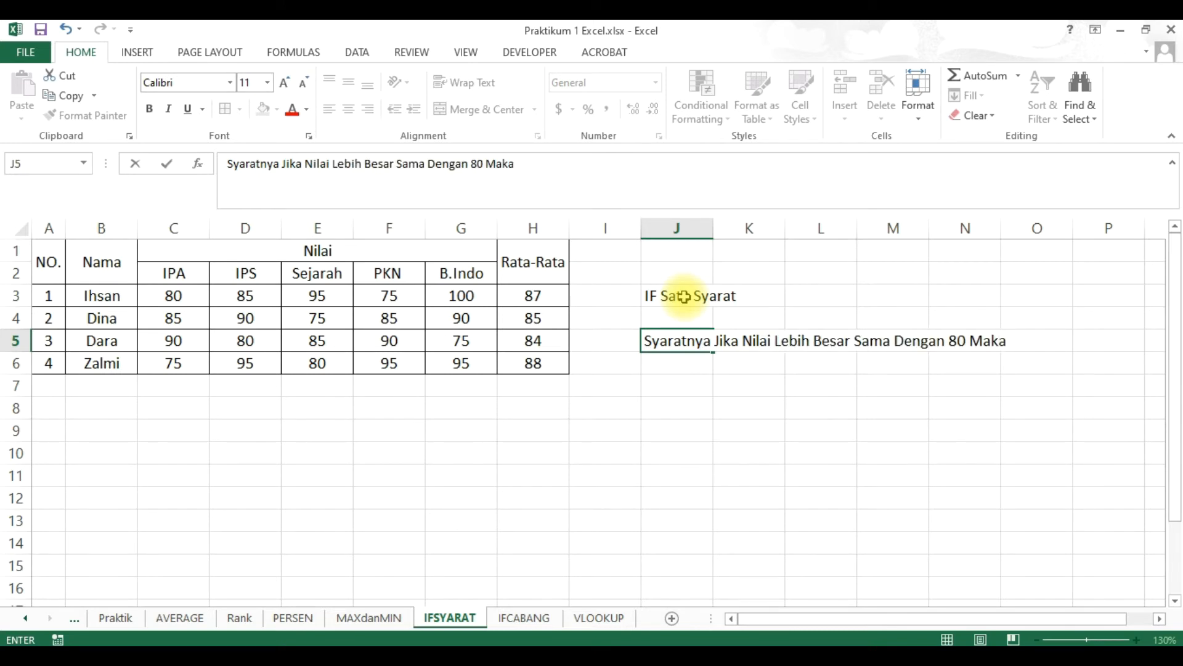
{"action": "type", "text": " Lulus"}
{"action": "key", "text": "Return"}
{"action": "type", "text": "Jika Tidak Remedial"}
{"action": "key", "text": "Return"}
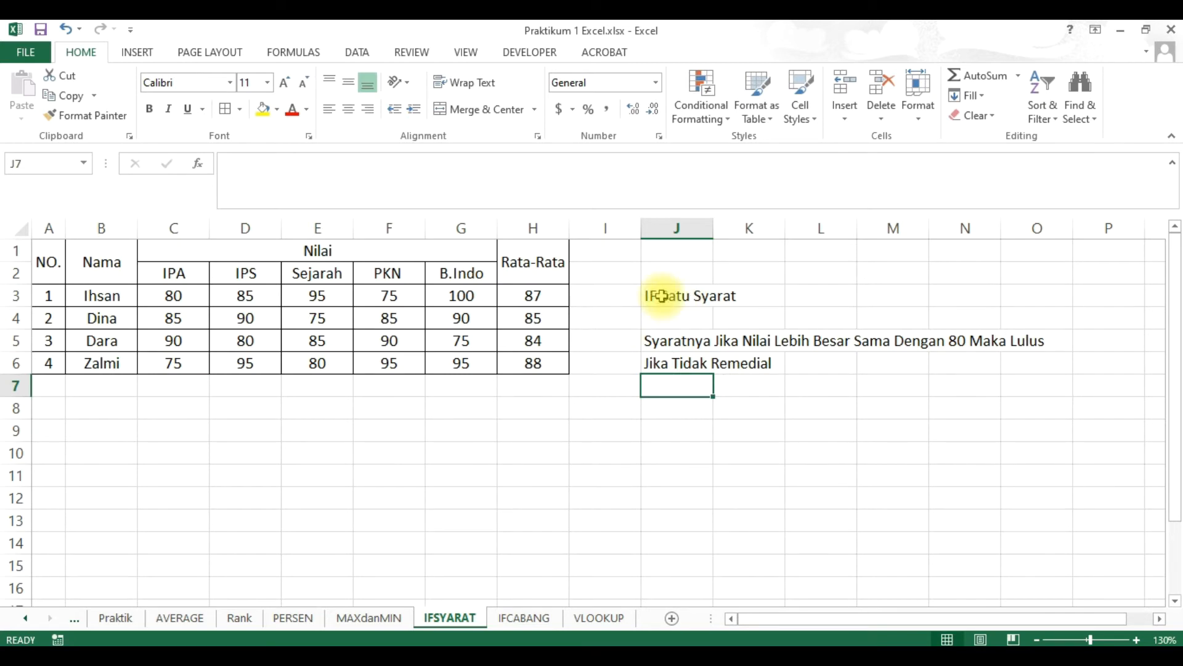
Step: Move the IF Satu Syarat notes from J3:K6 down so the block starts at cell J9
{"action": "left_click", "coordinate": [663, 298]}
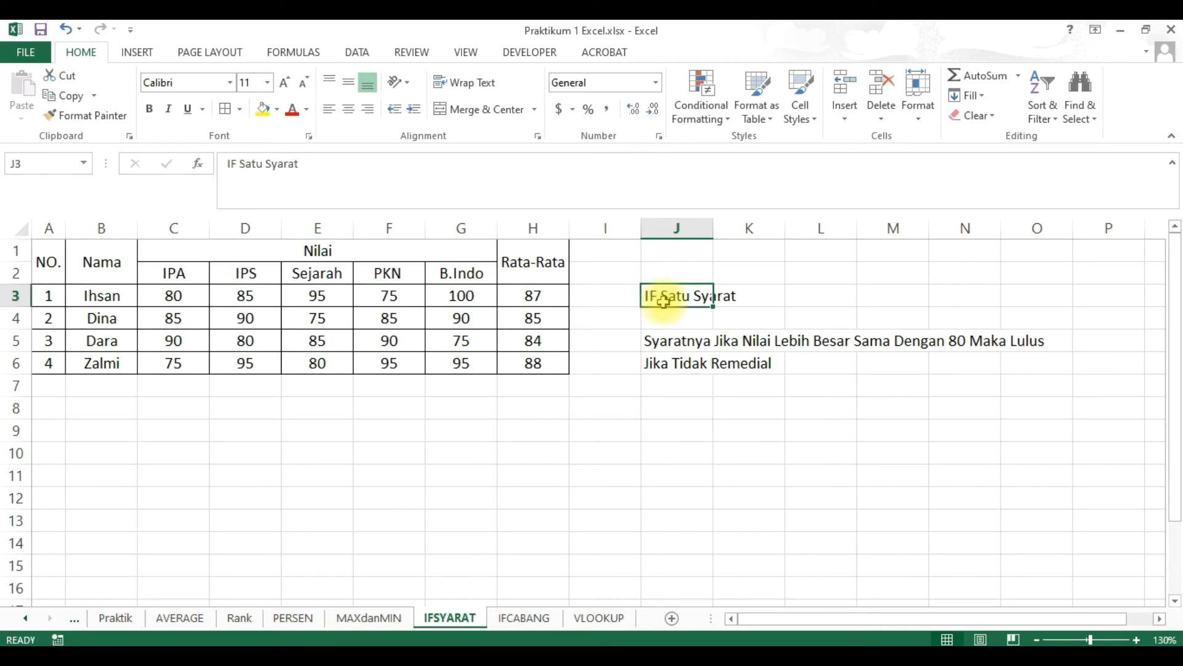
{"action": "left_click_drag", "start_coordinate": [663, 300], "coordinate": [729, 364]}
{"action": "key", "text": "ctrl+c"}
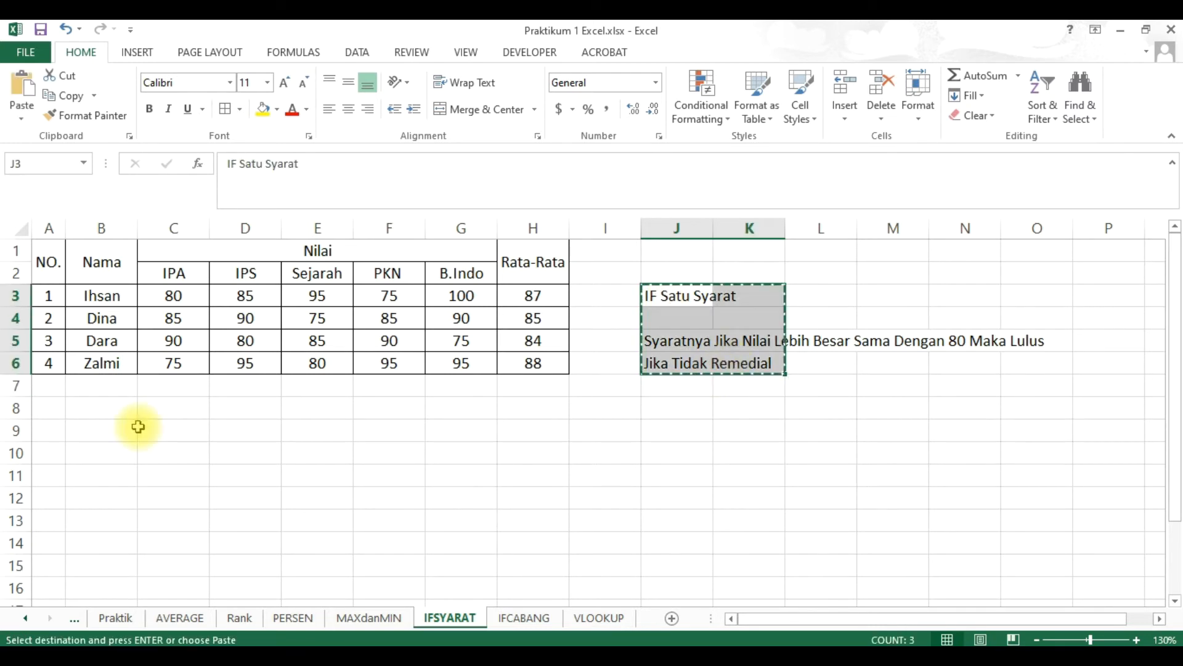
{"action": "left_click", "coordinate": [126, 430]}
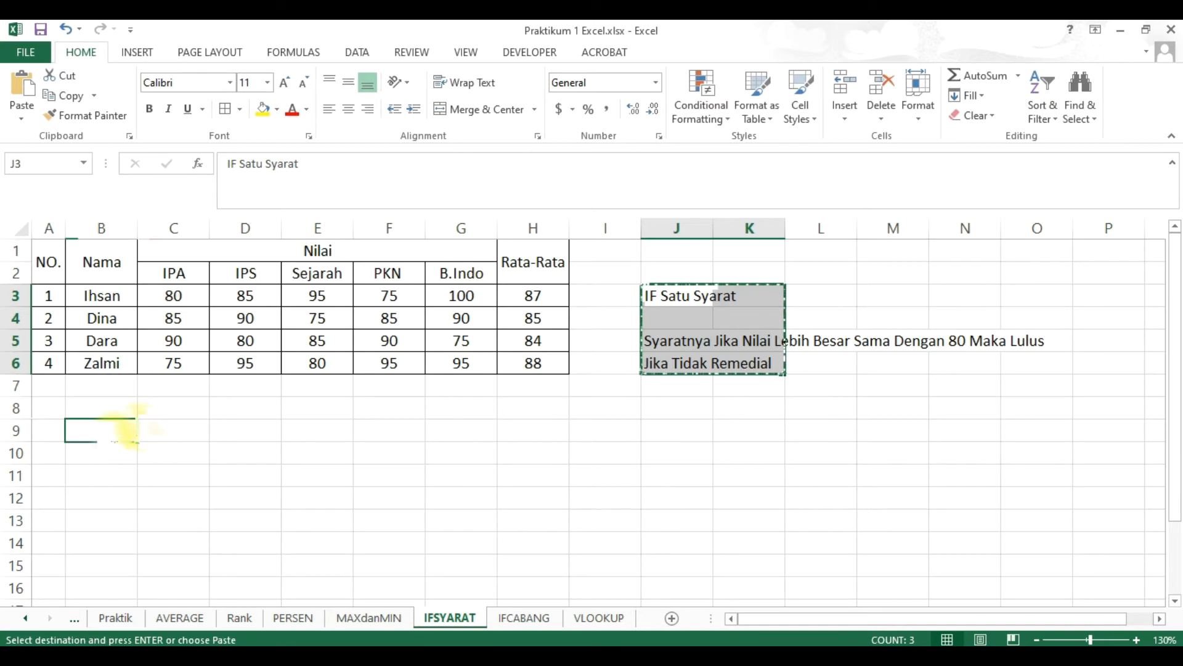
{"action": "key", "text": "ctrl+v"}
{"action": "left_click", "coordinate": [678, 431]}
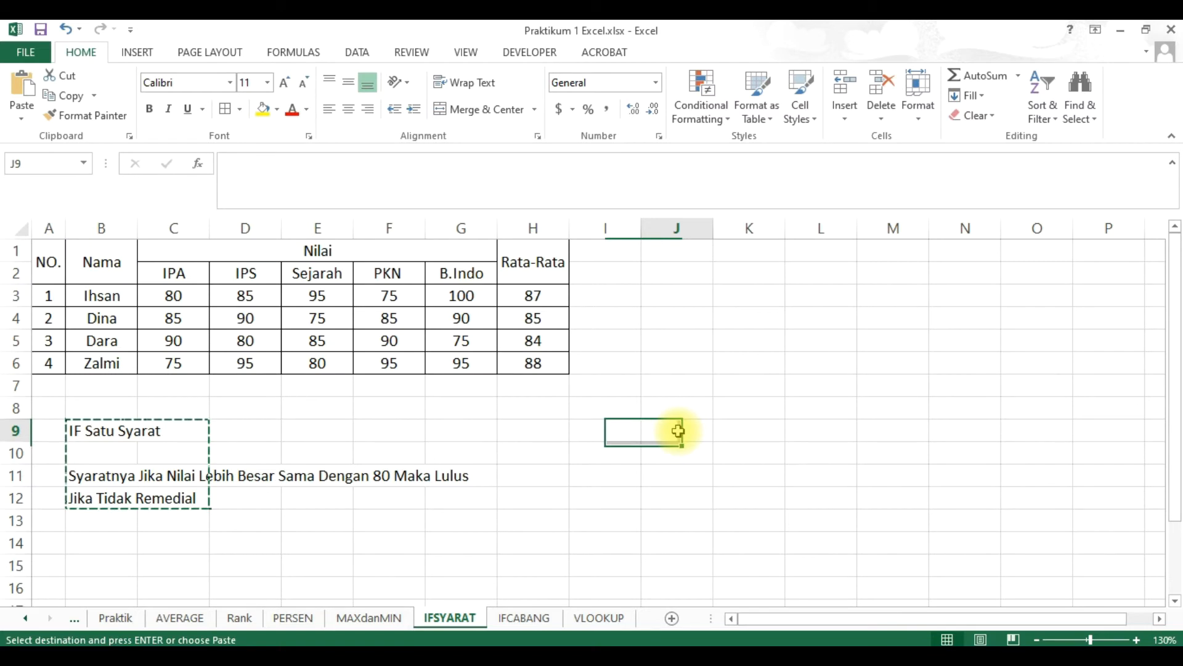
{"action": "key", "text": "ctrl+v"}
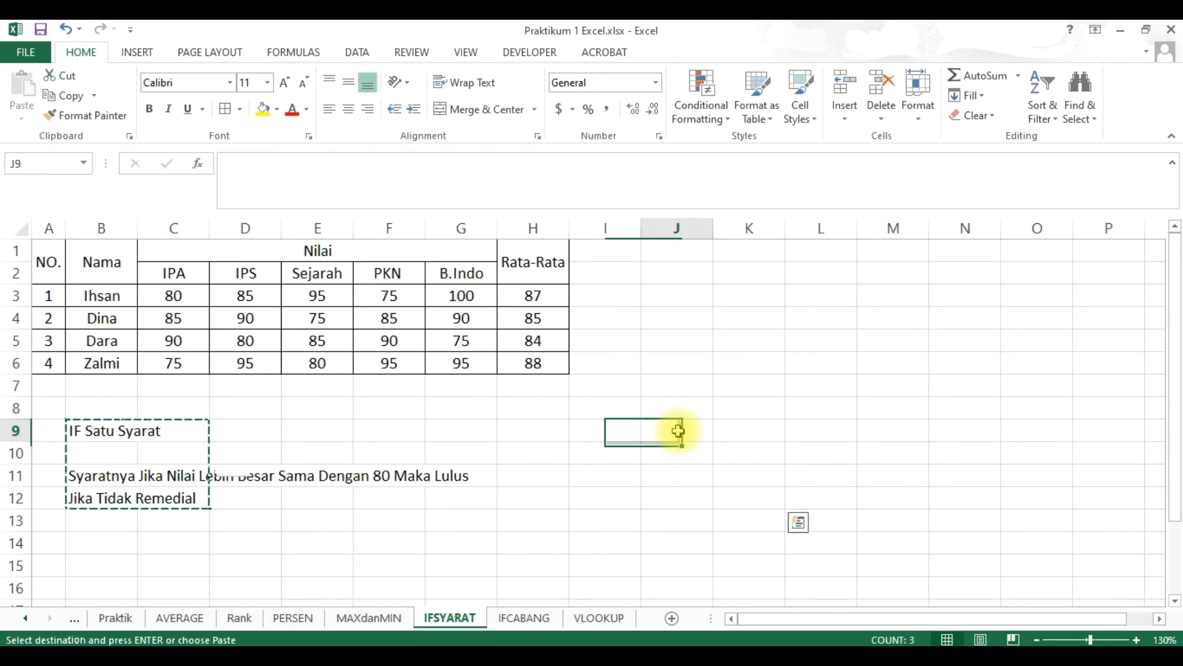
{"action": "key", "text": "ctrl+v"}
{"action": "right_click", "coordinate": [232, 282]}
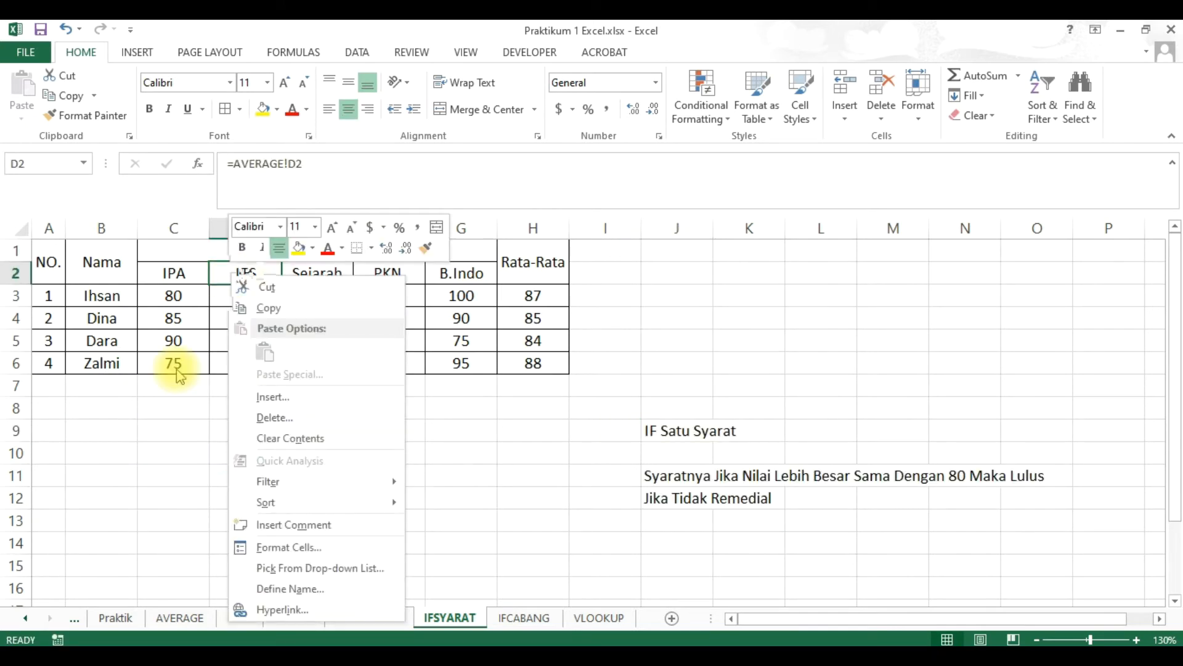
{"action": "left_click", "coordinate": [246, 273]}
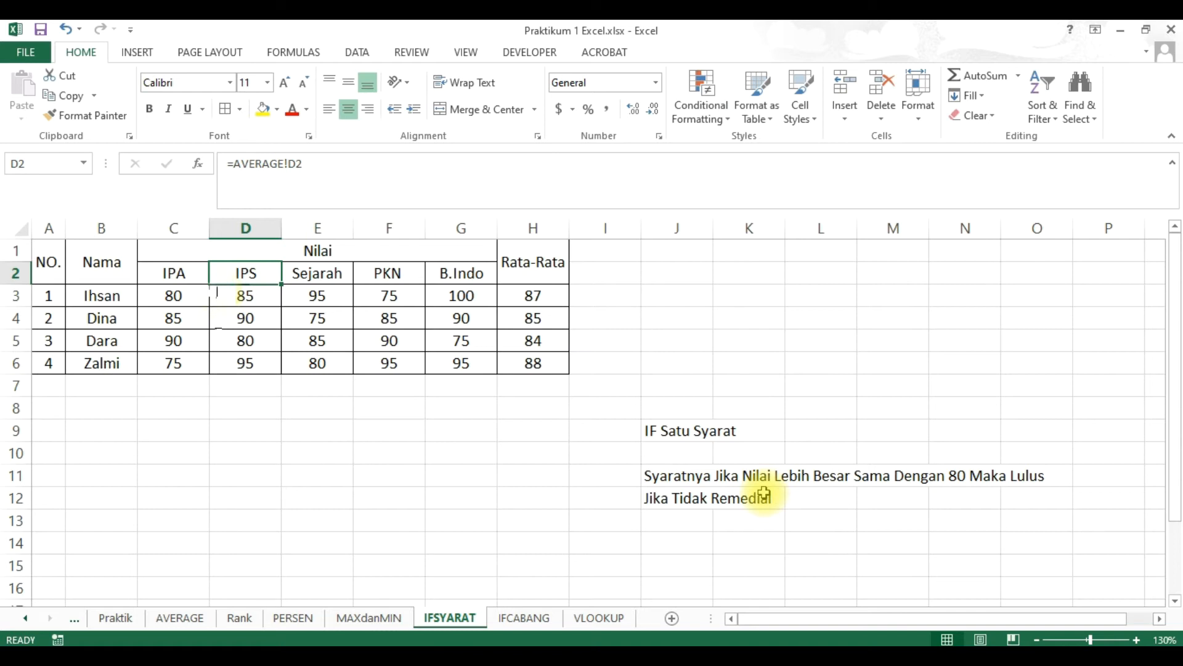
{"action": "left_click", "coordinate": [228, 293]}
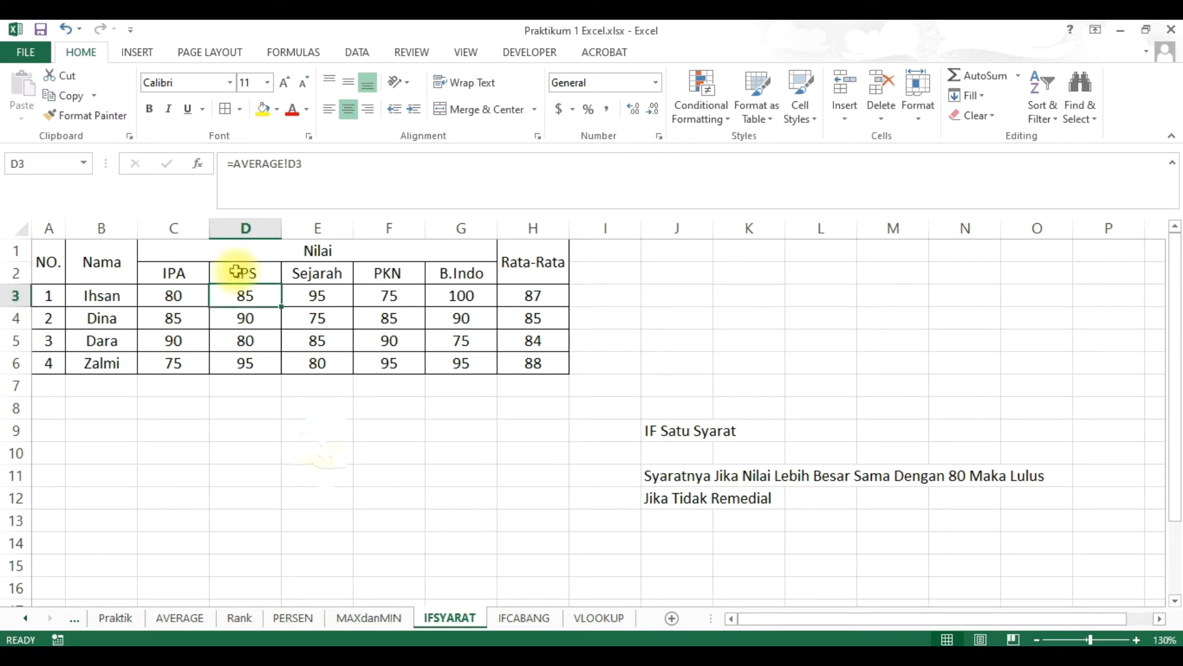
Step: Insert an entire blank column before the IPS column and another before the Sejarah column
{"action": "right_click", "coordinate": [236, 271]}
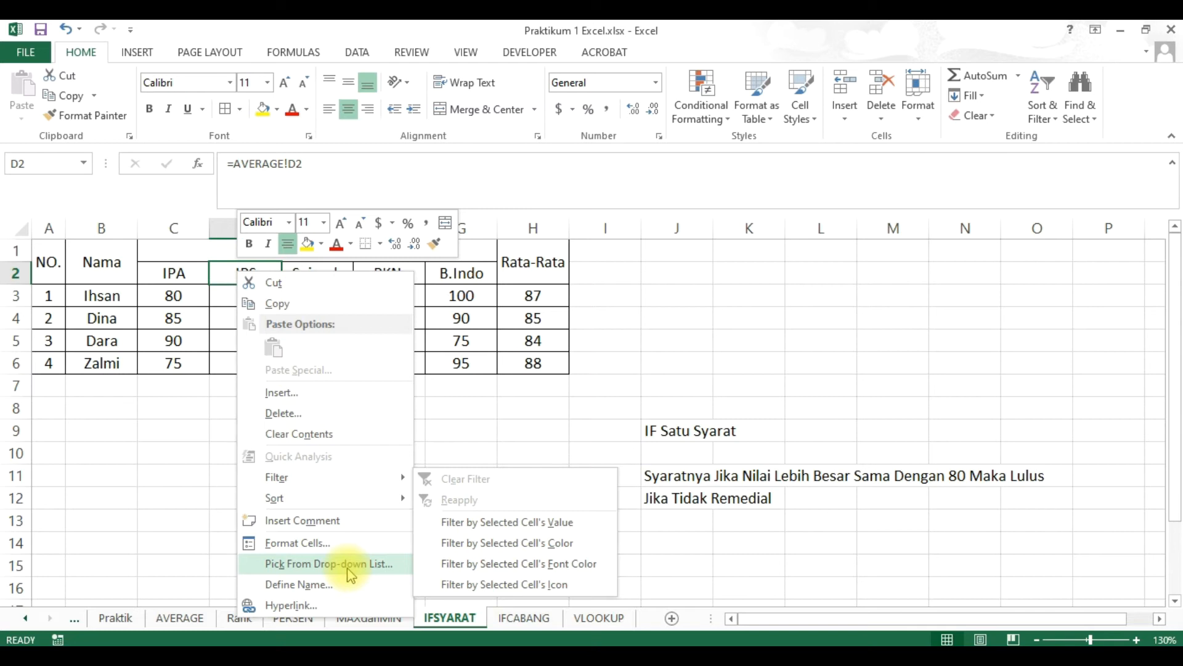
{"action": "left_click", "coordinate": [281, 393]}
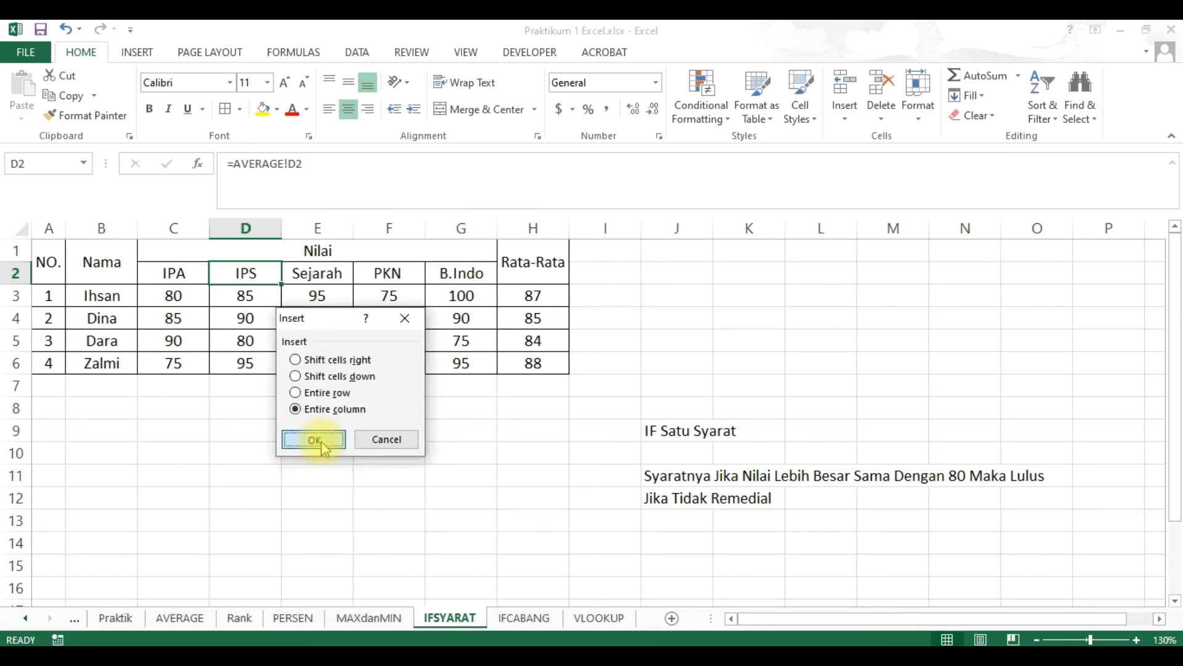
{"action": "left_click", "coordinate": [314, 440]}
{"action": "right_click", "coordinate": [393, 274]}
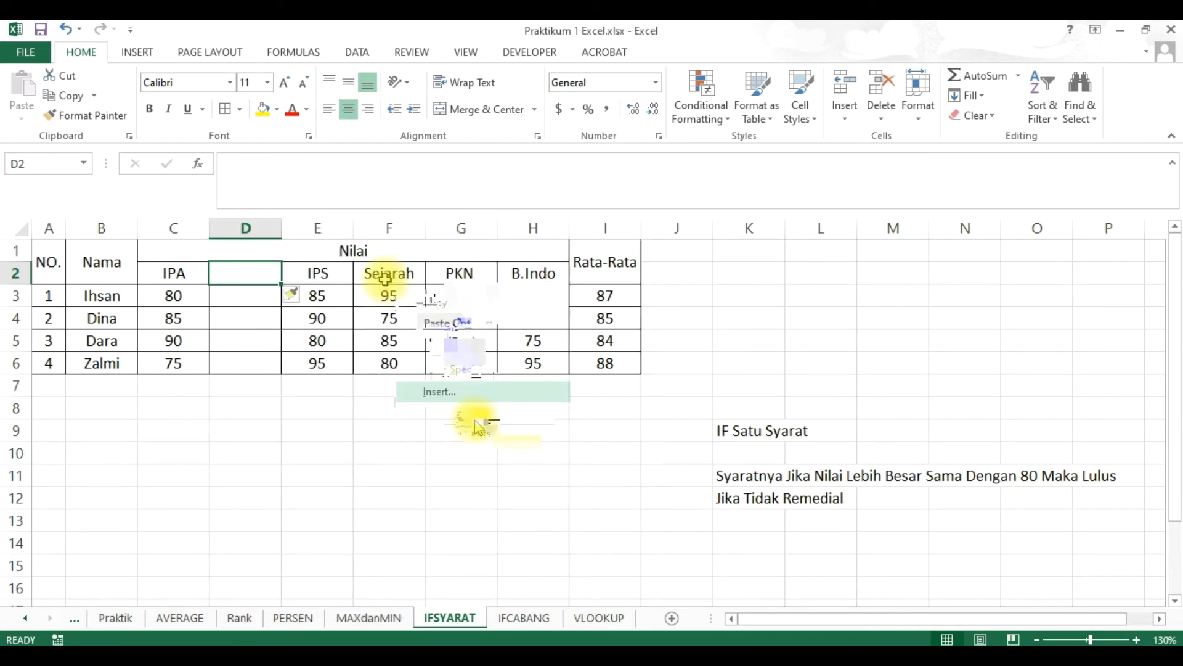
{"action": "left_click", "coordinate": [509, 395]}
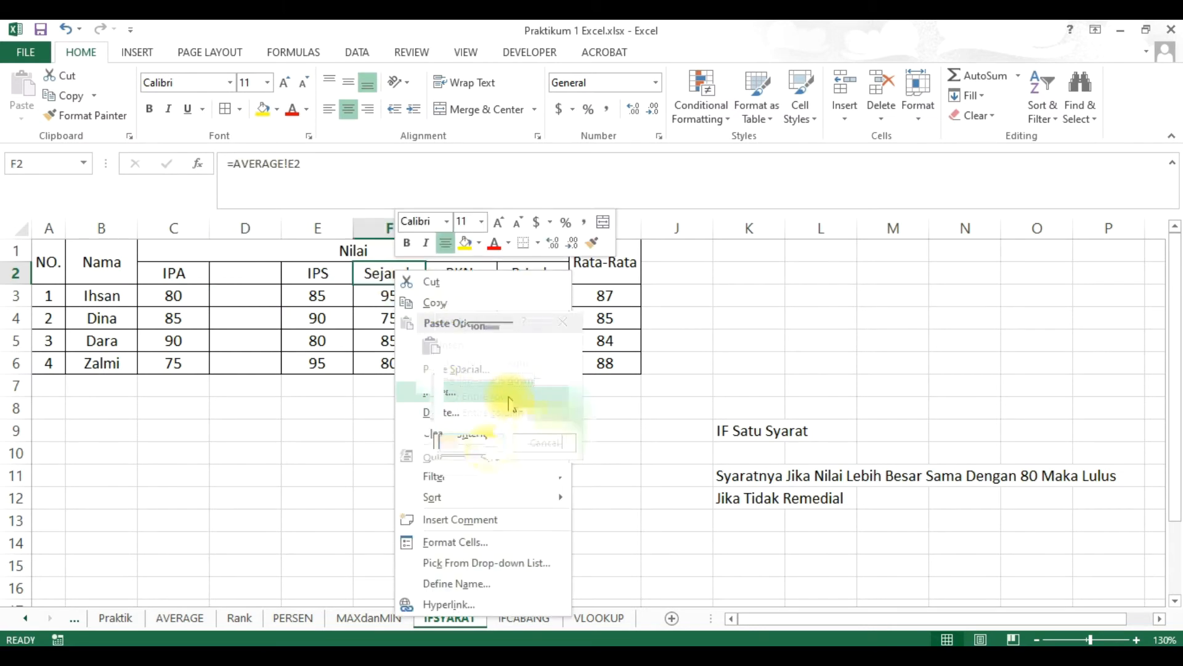
{"action": "left_click", "coordinate": [484, 443]}
{"action": "right_click", "coordinate": [480, 280]}
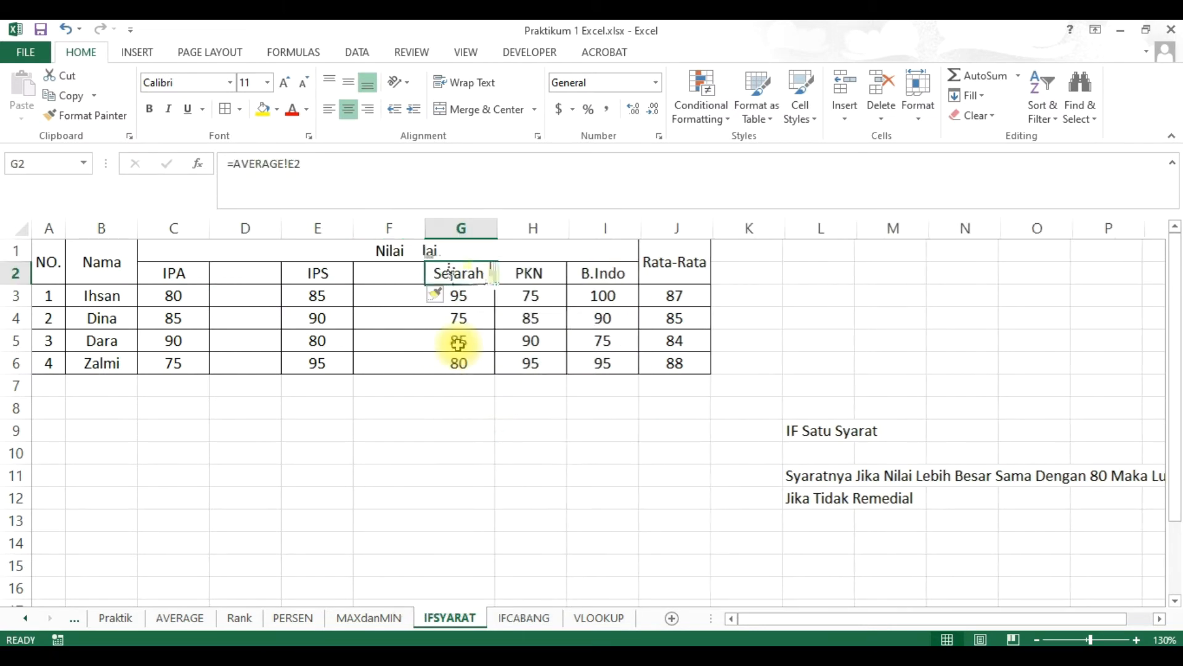
{"action": "left_click", "coordinate": [561, 405]}
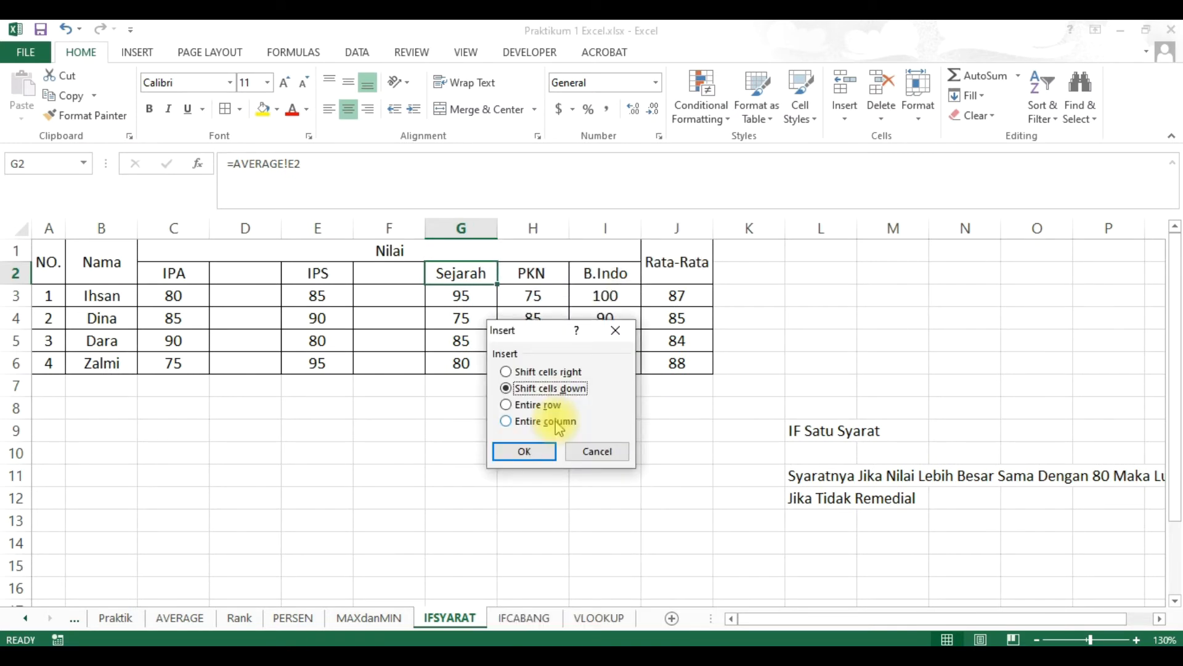
{"action": "key", "text": "Escape"}
Step: Insert an entire blank column before the PKN column
{"action": "left_click", "coordinate": [532, 269]}
{"action": "right_click", "coordinate": [532, 270]}
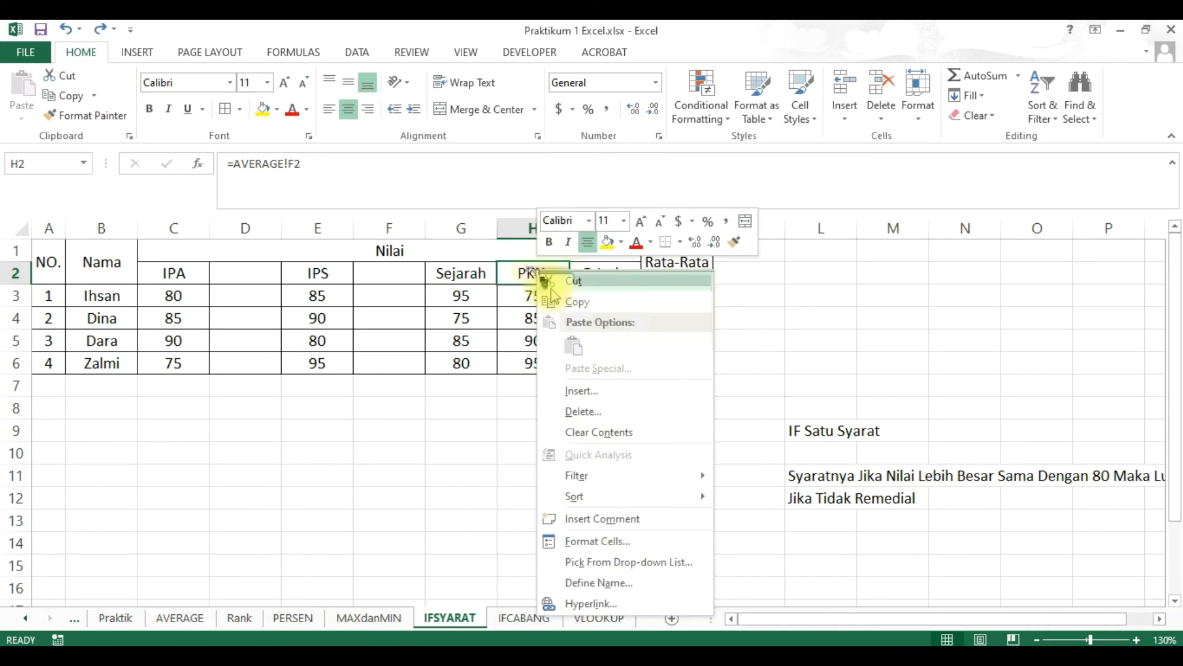
{"action": "left_click", "coordinate": [597, 392]}
{"action": "left_click", "coordinate": [556, 407]}
{"action": "left_click", "coordinate": [574, 438]}
Step: Insert an entire blank column before the B.Indo column
{"action": "left_click", "coordinate": [671, 273]}
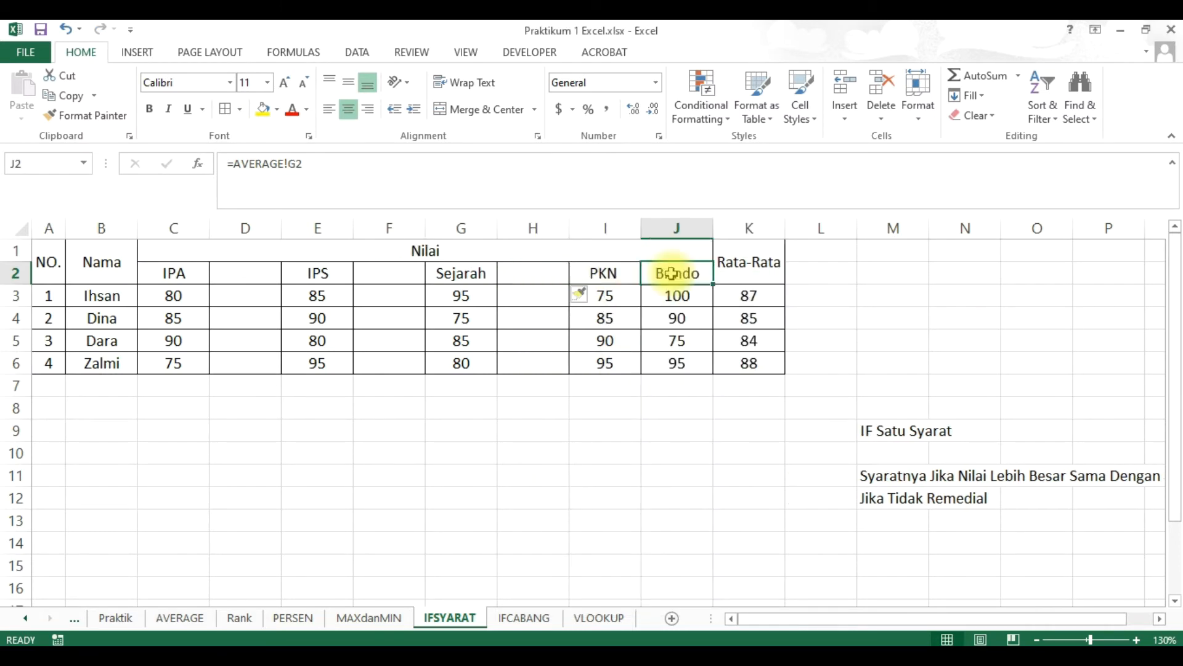
{"action": "right_click", "coordinate": [671, 273]}
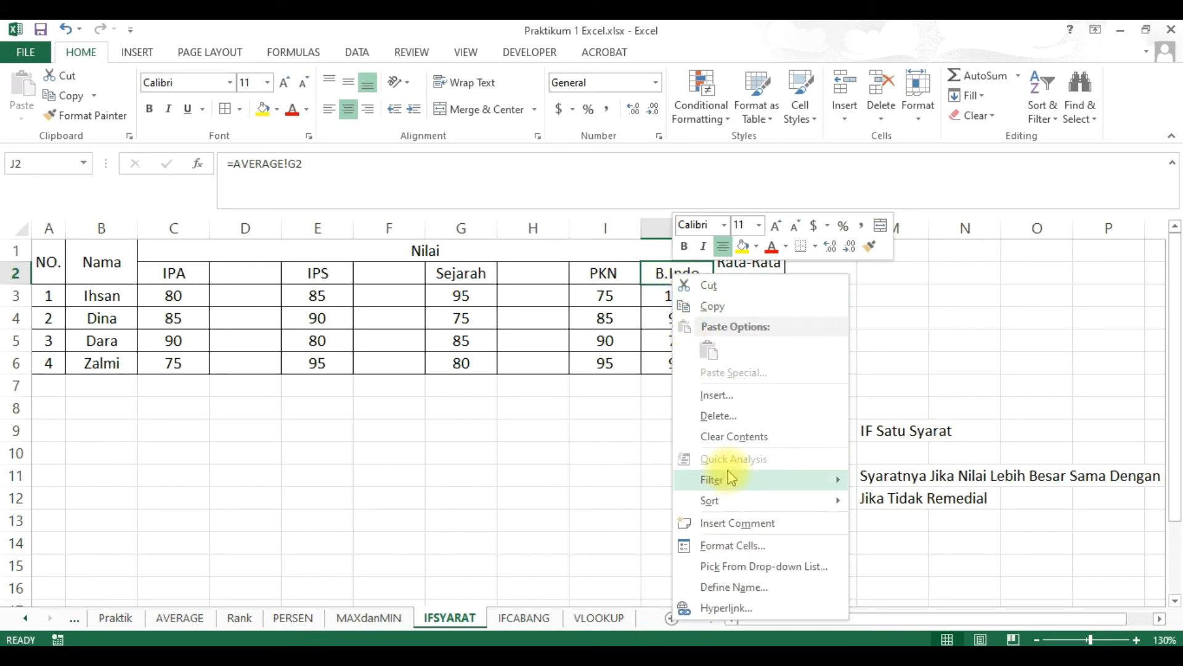
{"action": "left_click", "coordinate": [740, 397]}
{"action": "left_click", "coordinate": [691, 417]}
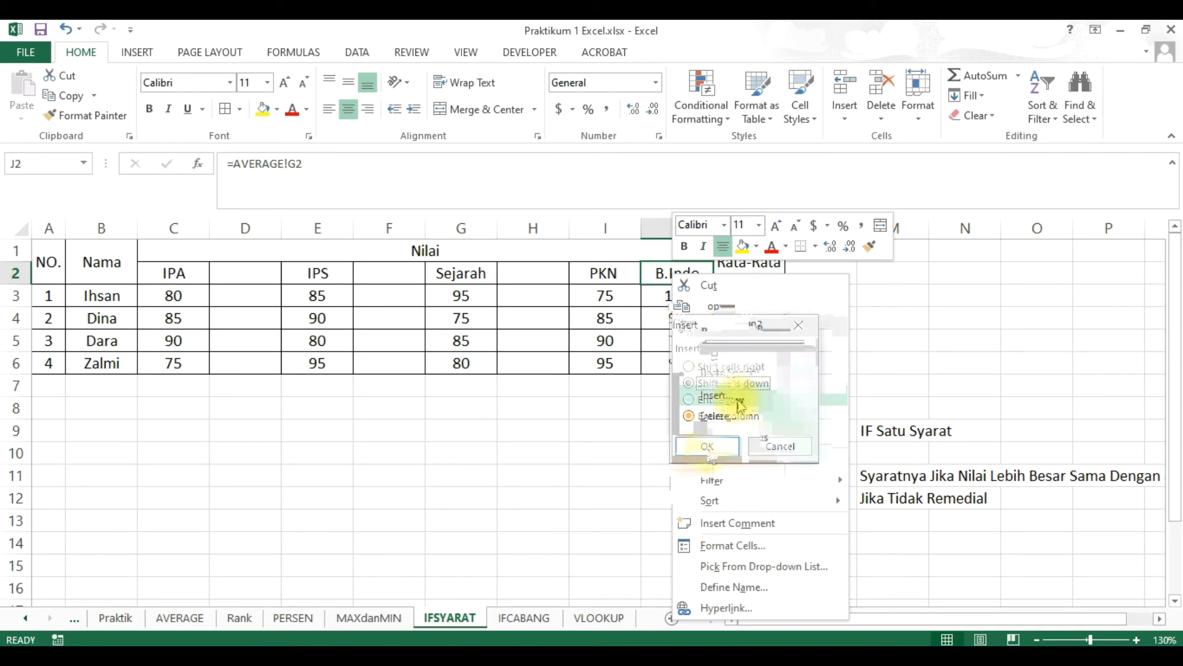
{"action": "left_click", "coordinate": [707, 446]}
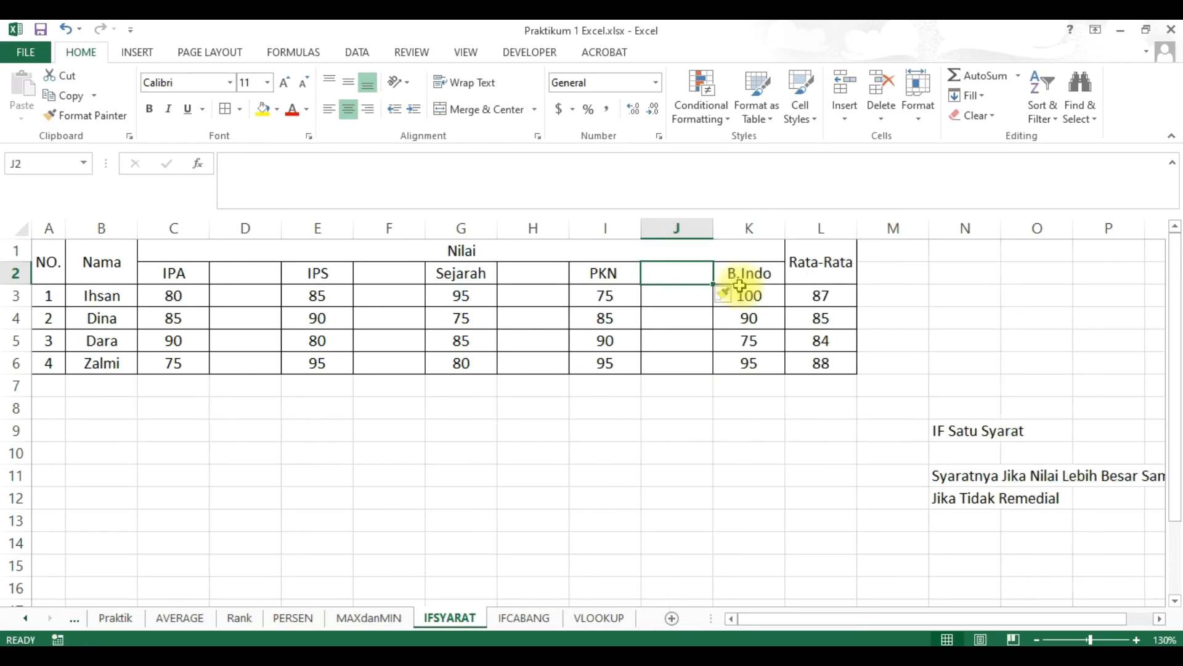
{"action": "left_click", "coordinate": [812, 267]}
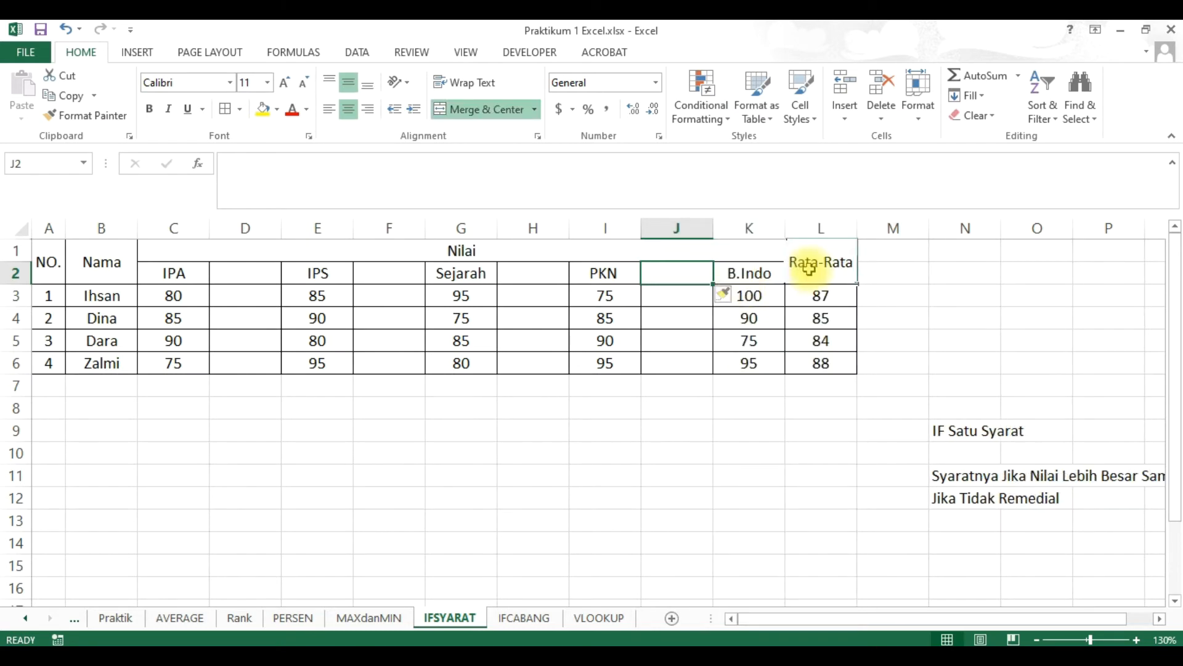
{"action": "right_click", "coordinate": [811, 267]}
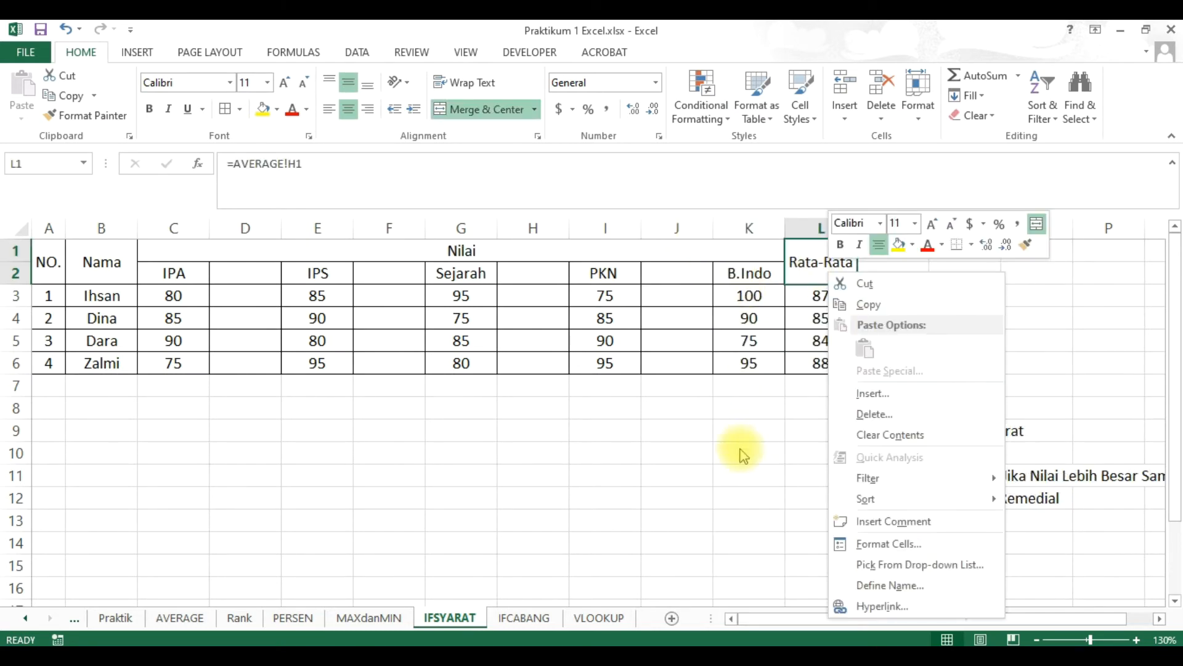
{"action": "left_click", "coordinate": [911, 279]}
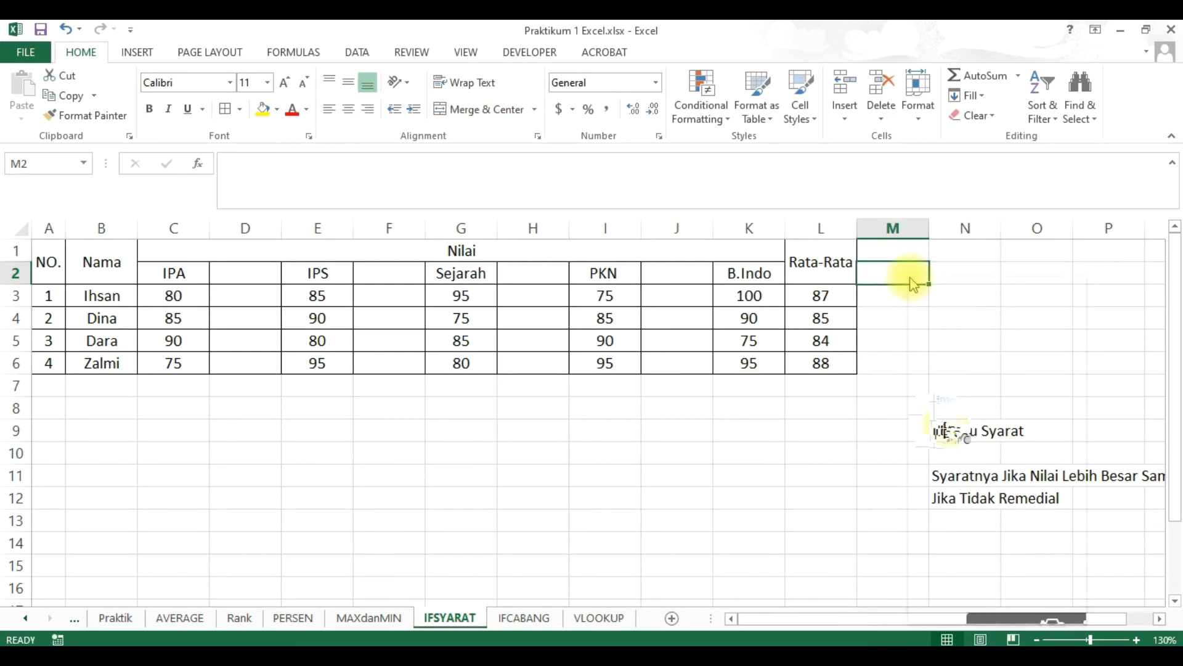
{"action": "right_click", "coordinate": [911, 278]}
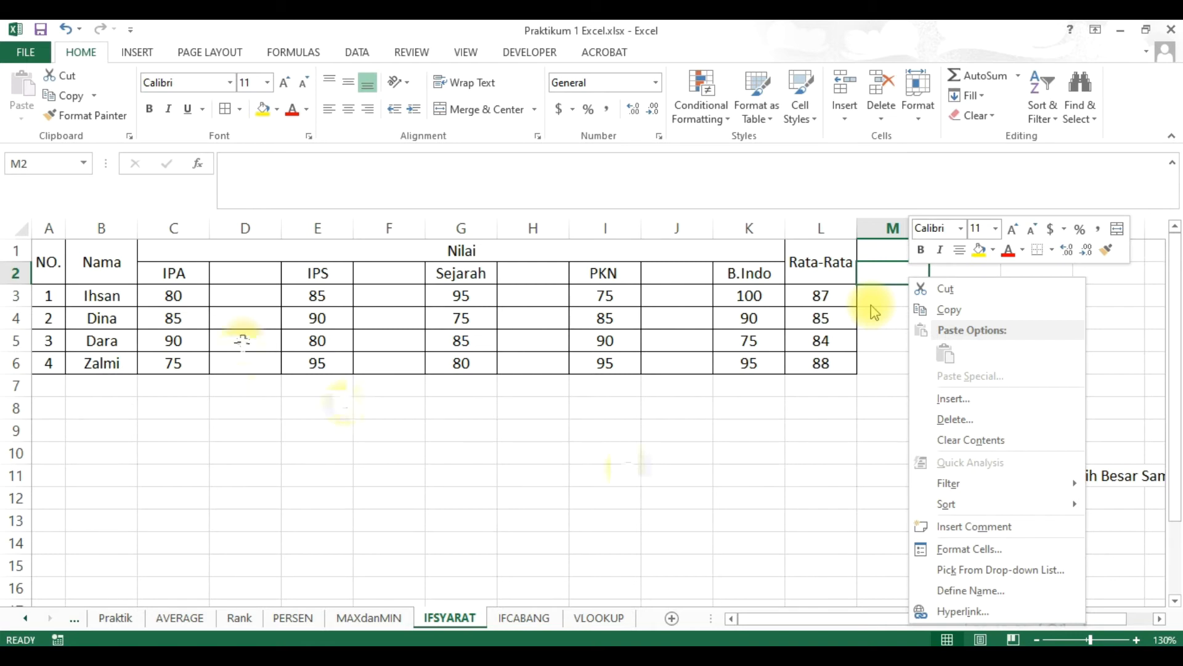
Step: Enter the header "Ket." in cell D2 and copy it to F2, H2 and J2
{"action": "left_click", "coordinate": [245, 273]}
{"action": "key", "text": "BackSpace"}
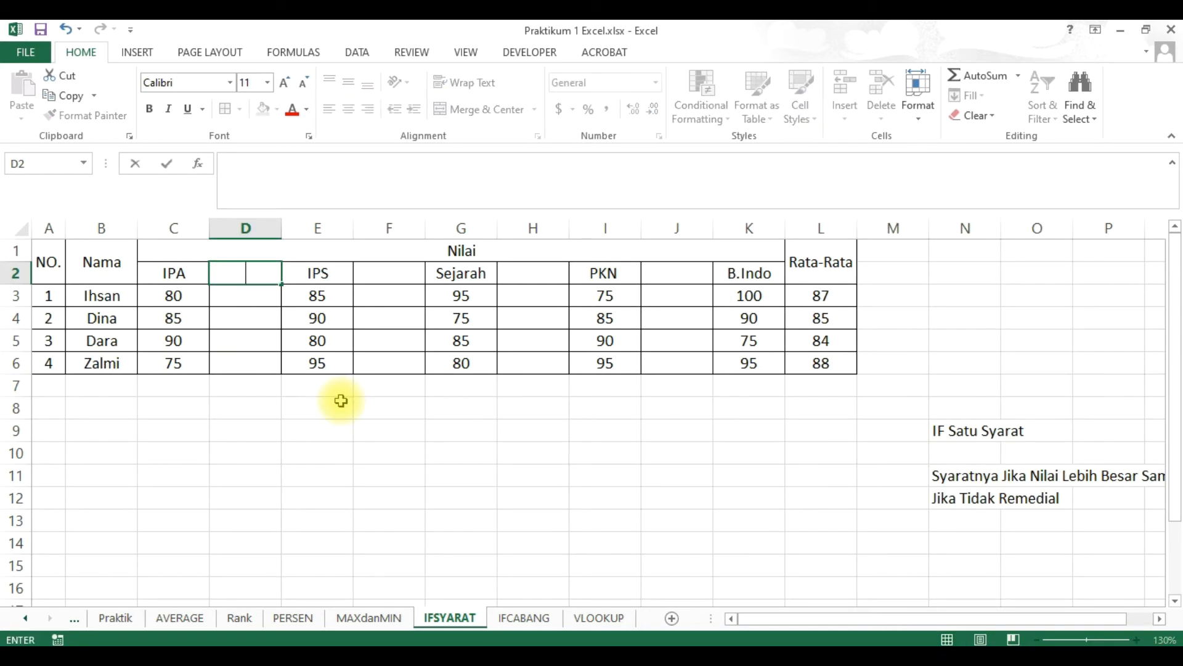
{"action": "type", "text": "Keterangan"}
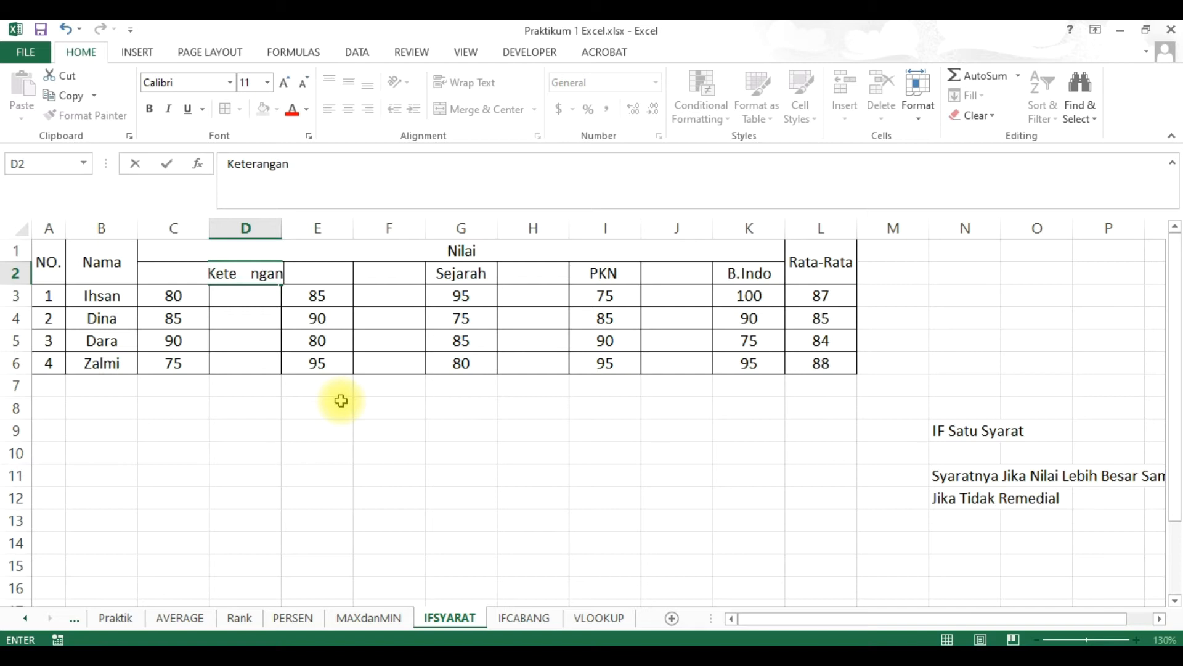
{"action": "key", "text": "ctrl+c"}
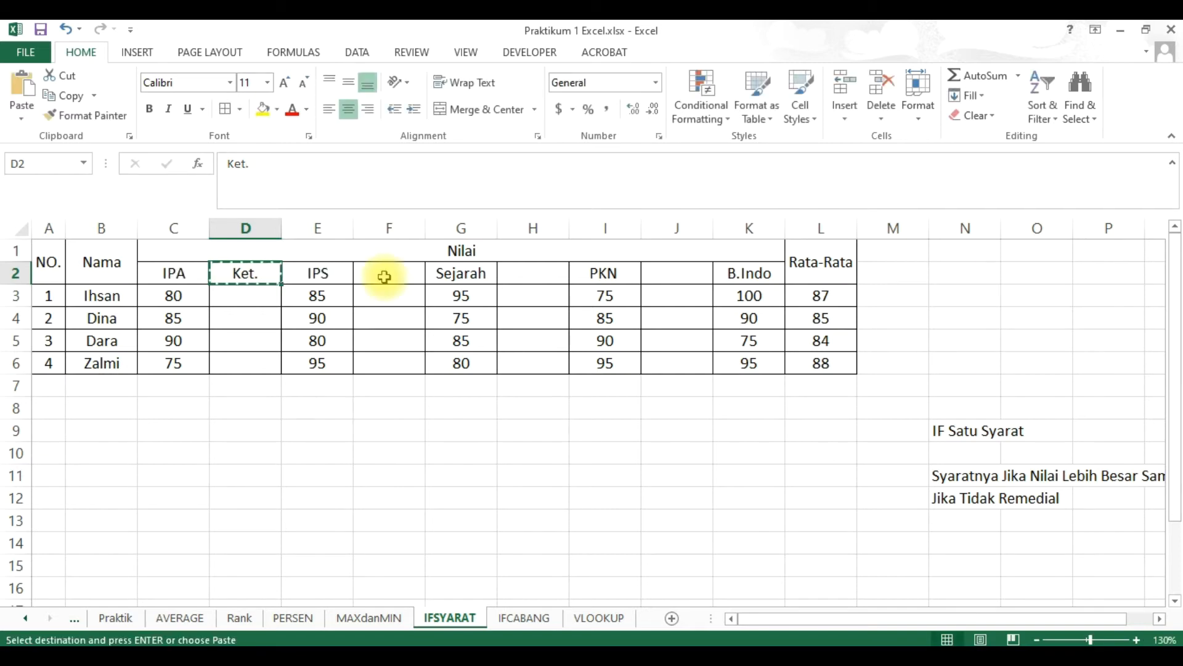
{"action": "left_click", "coordinate": [526, 278]}
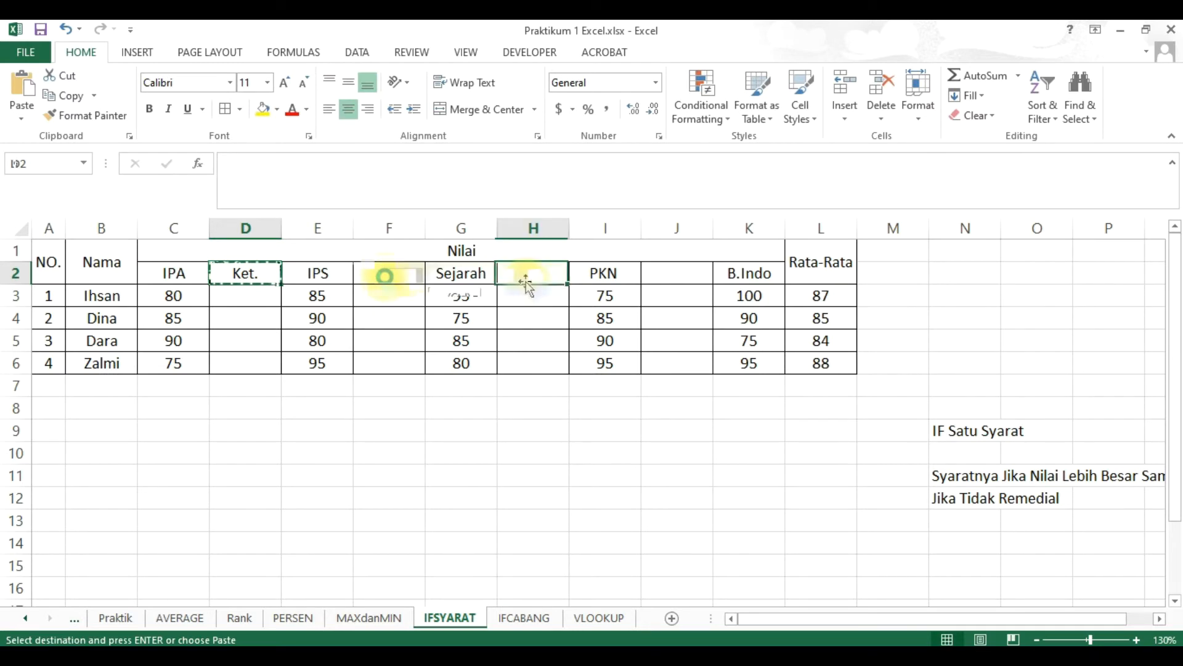
{"action": "key", "text": "ctrl+v"}
{"action": "left_click", "coordinate": [681, 276]}
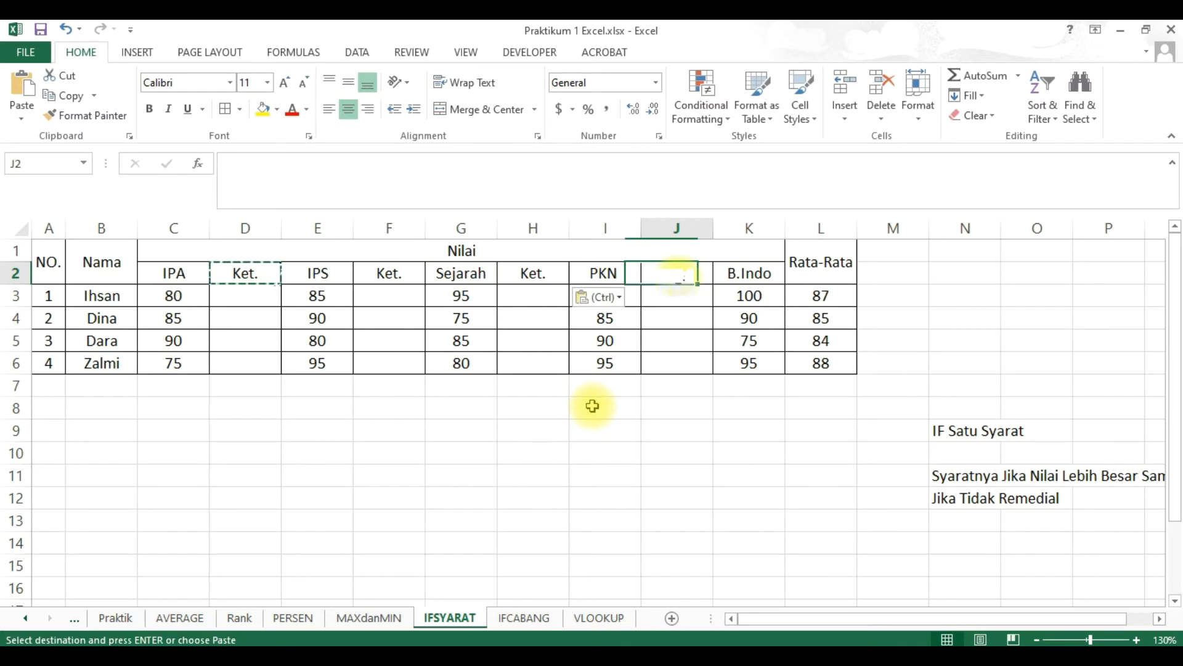
{"action": "key", "text": "ctrl+v"}
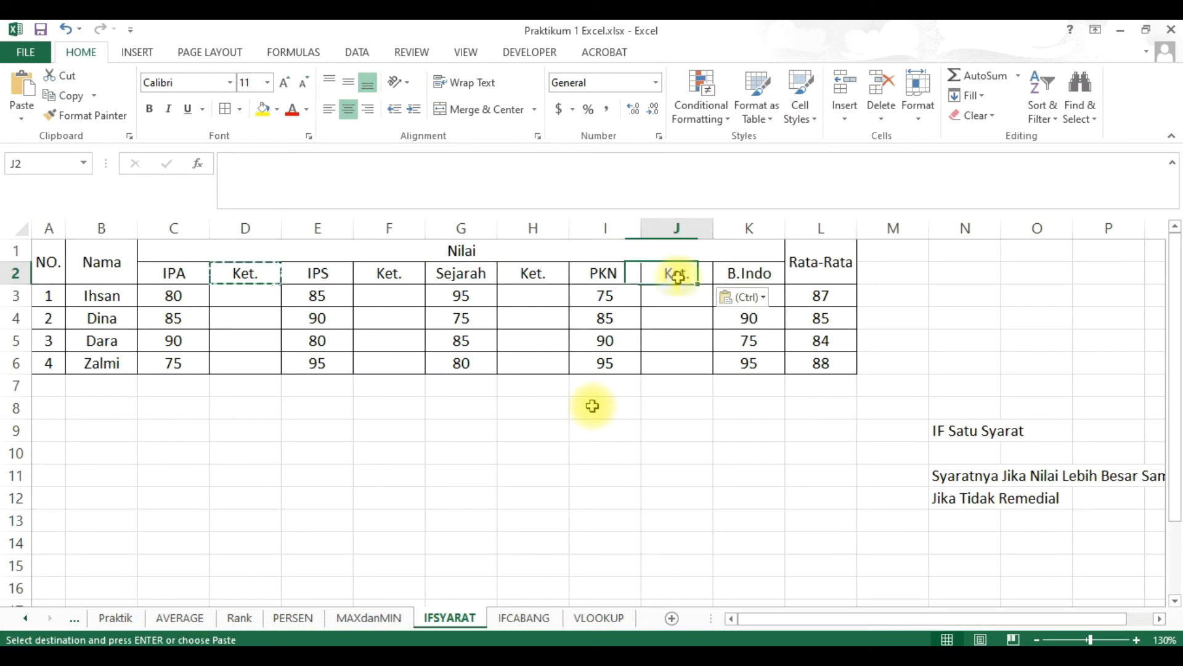
{"action": "left_click", "coordinate": [438, 475]}
{"action": "key", "text": "Return"}
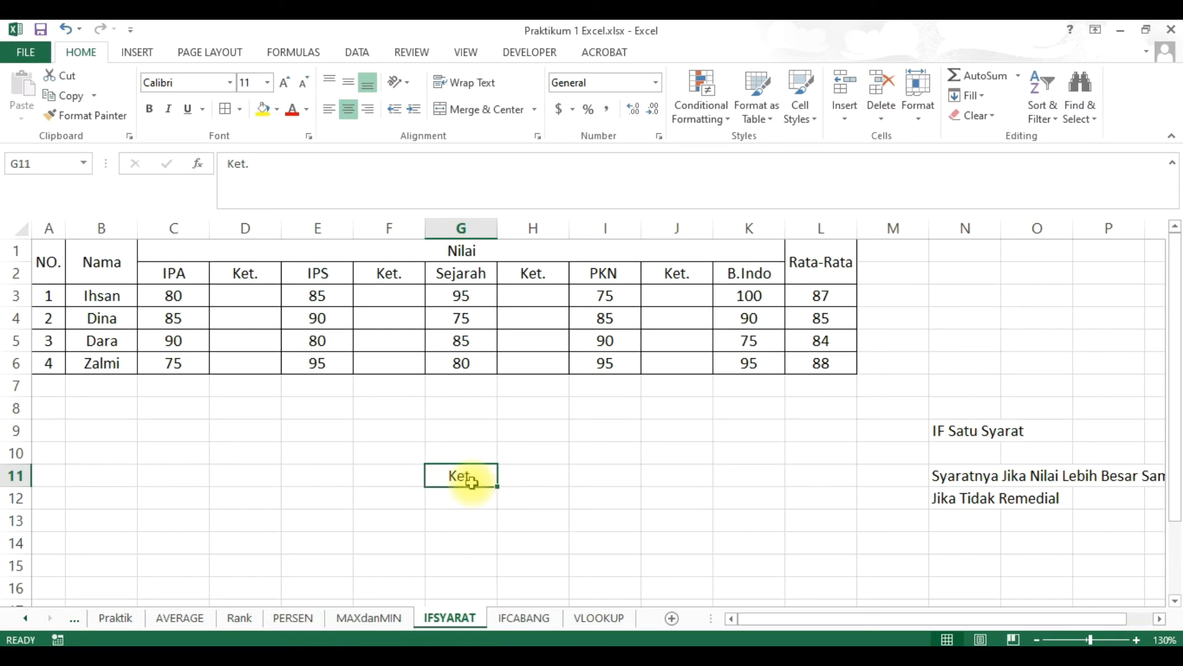
{"action": "left_click", "coordinate": [244, 498]}
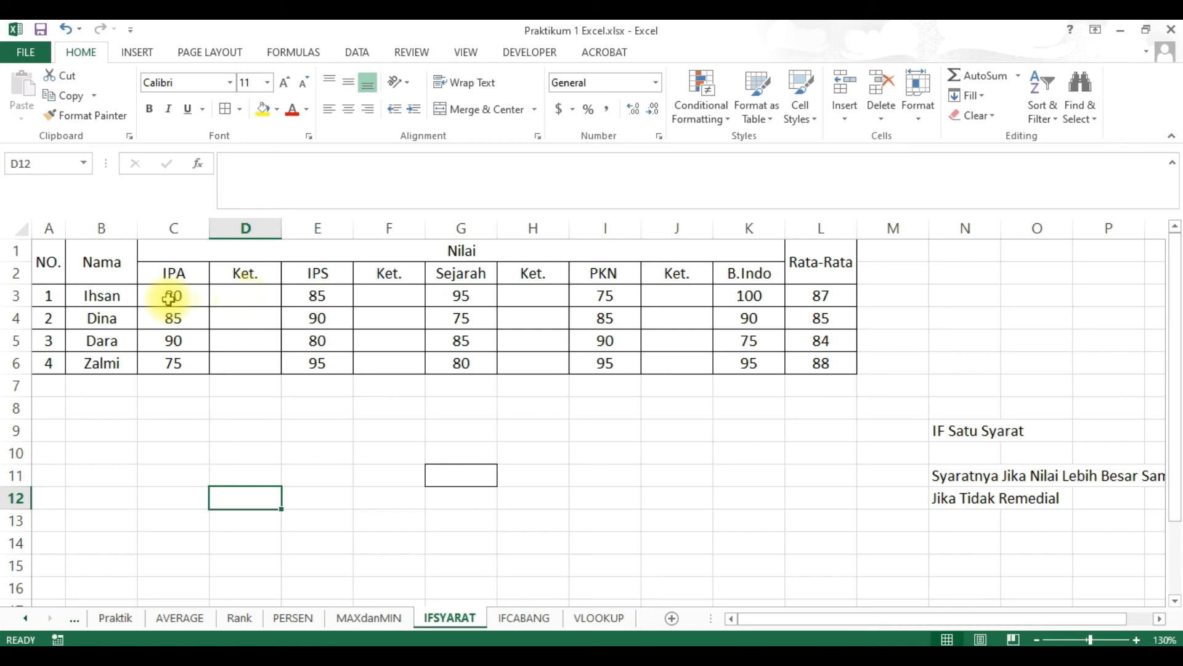
Step: Move the IF Satu Syarat notes from N9:N12 up to N1:N4, beside the grade table
{"action": "left_click_drag", "start_coordinate": [964, 431], "coordinate": [965, 498]}
{"action": "key", "text": "ctrl+c"}
{"action": "left_click", "coordinate": [957, 253]}
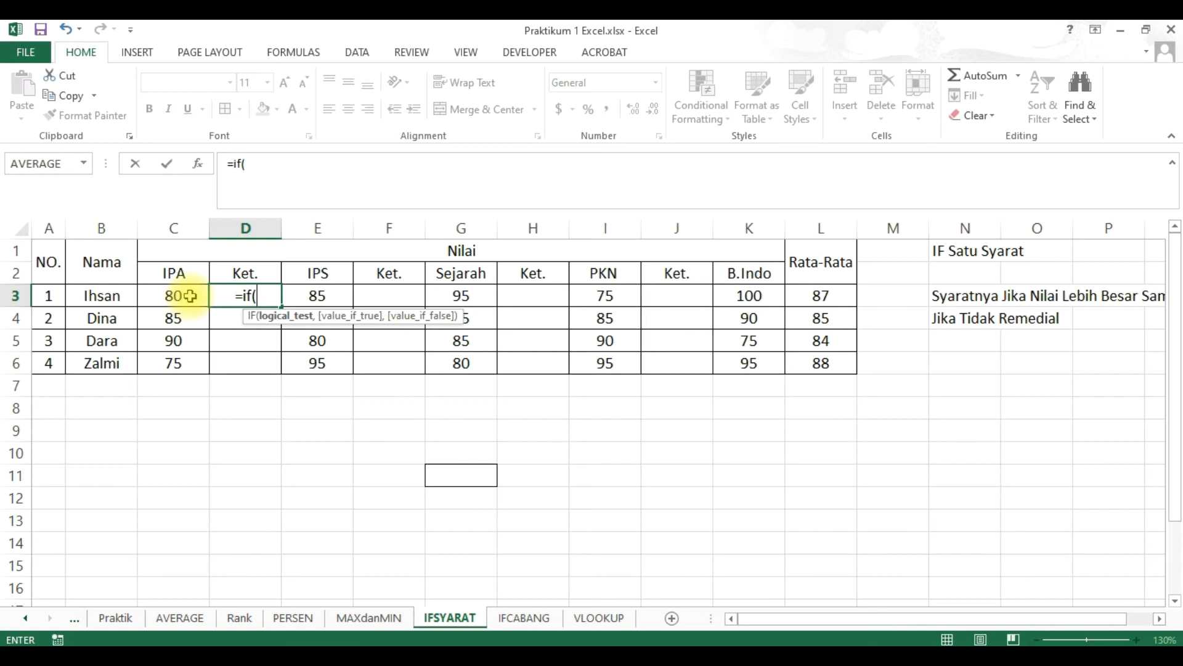
Step: Enter the formula =IF(C3>=80,"Lulus","Remed") in D3, the first Ket. cell for IPA
{"action": "type", "text": "c3"}
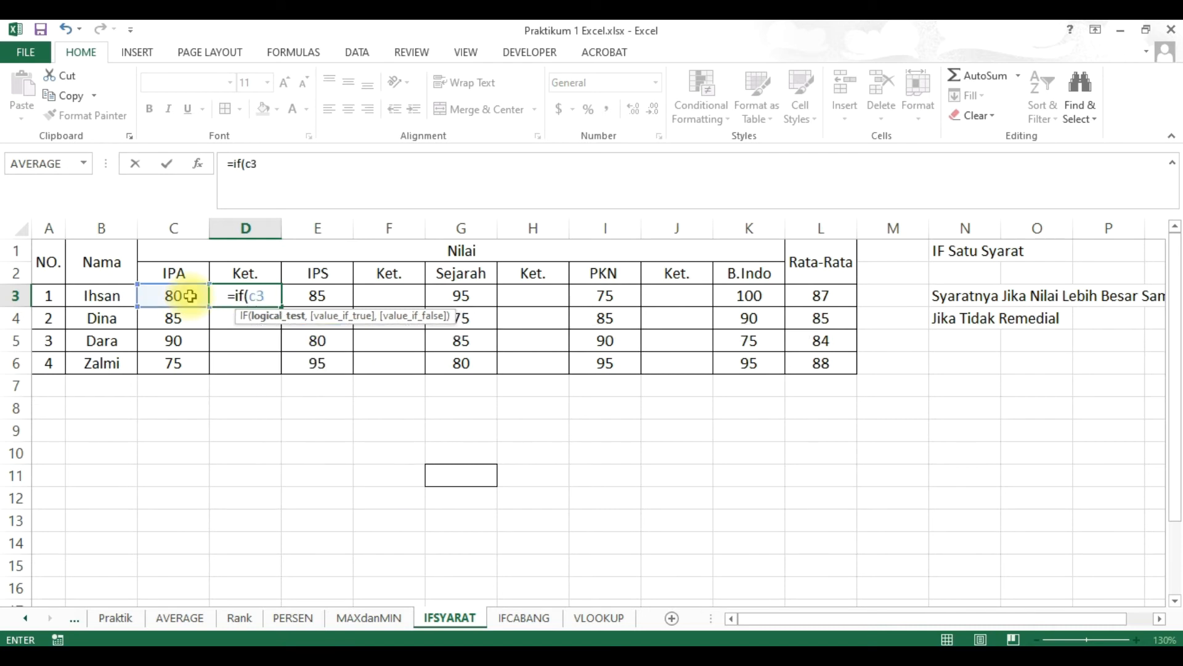
{"action": "type", "text": ">"}
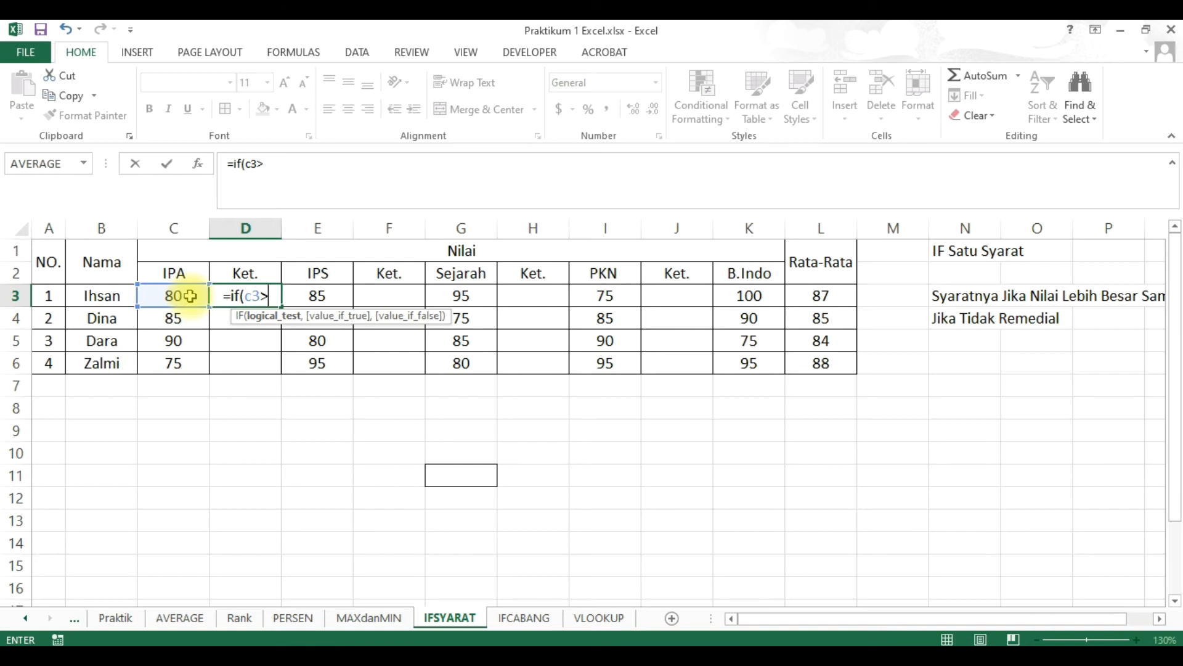
{"action": "type", "text": "=80"}
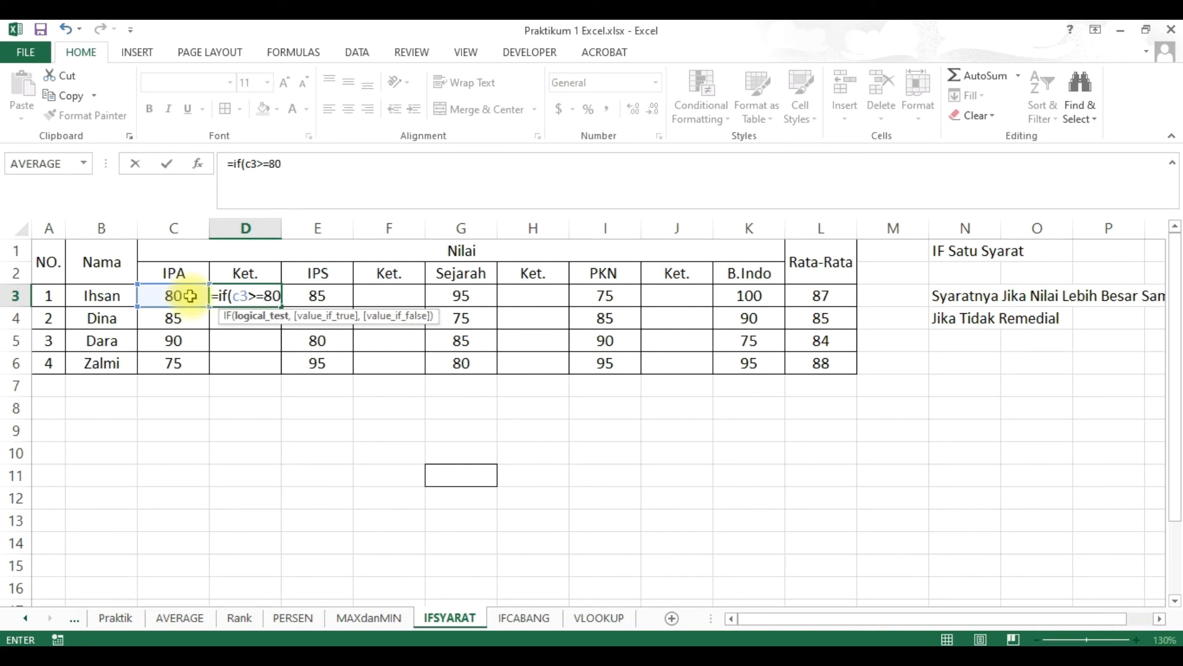
{"action": "type", "text": ","}
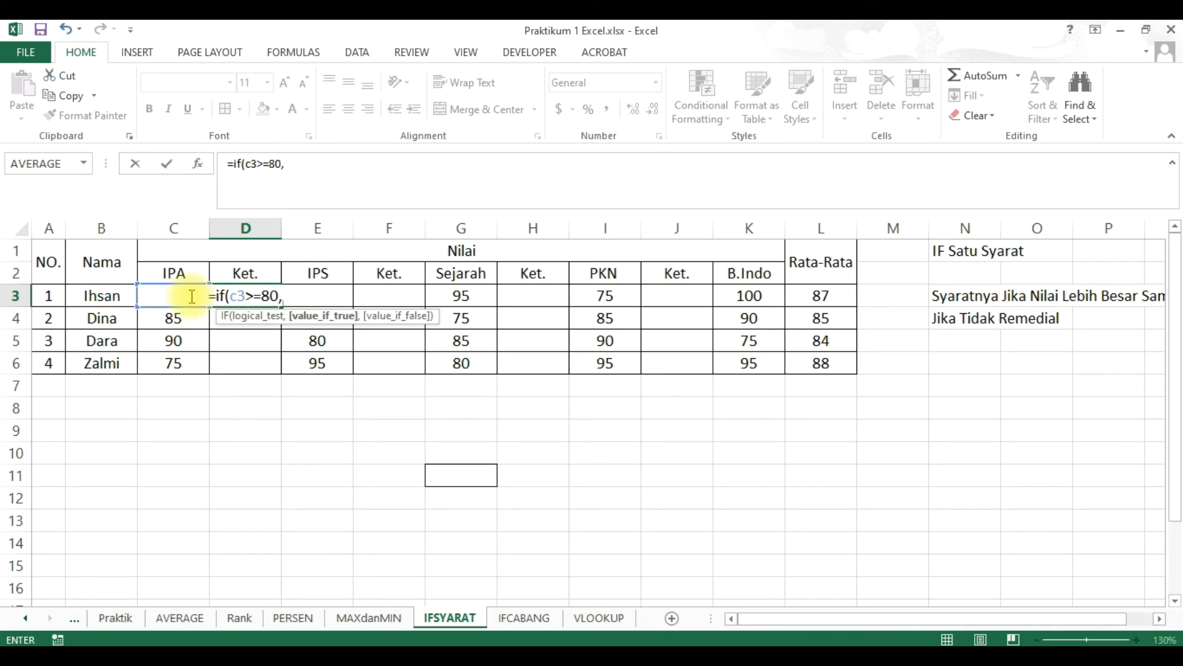
{"action": "type", "text": "\"Lulus"}
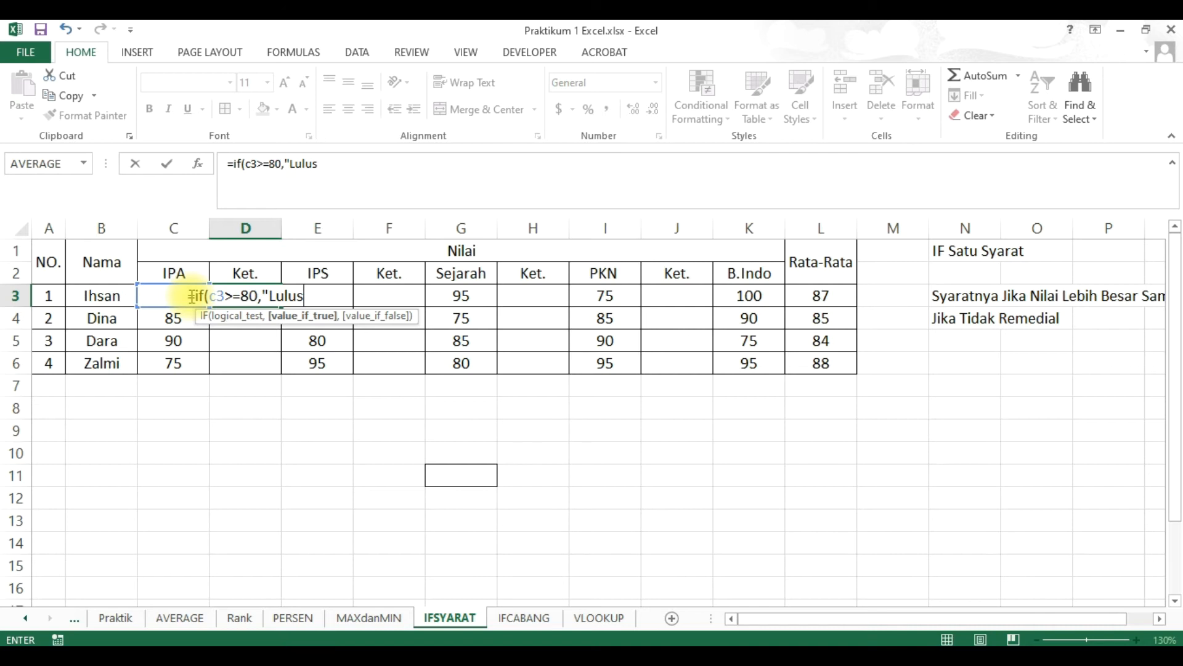
{"action": "type", "text": ","}
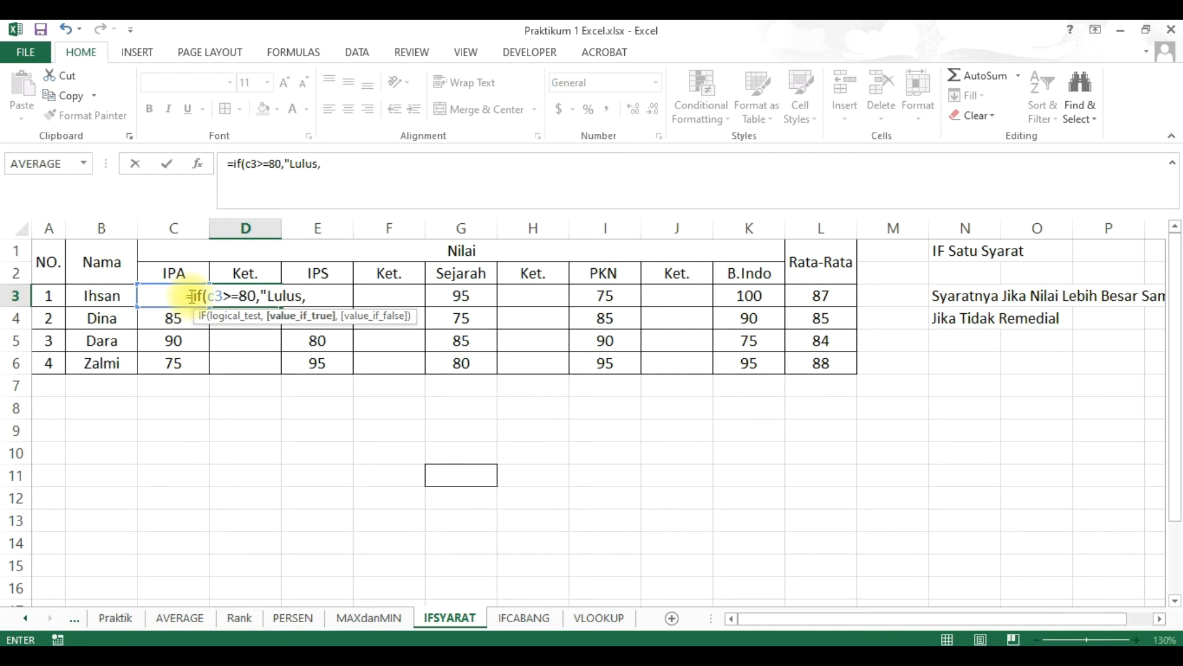
{"action": "key", "text": "BackSpace"}
{"action": "key", "text": "BackSpace"}
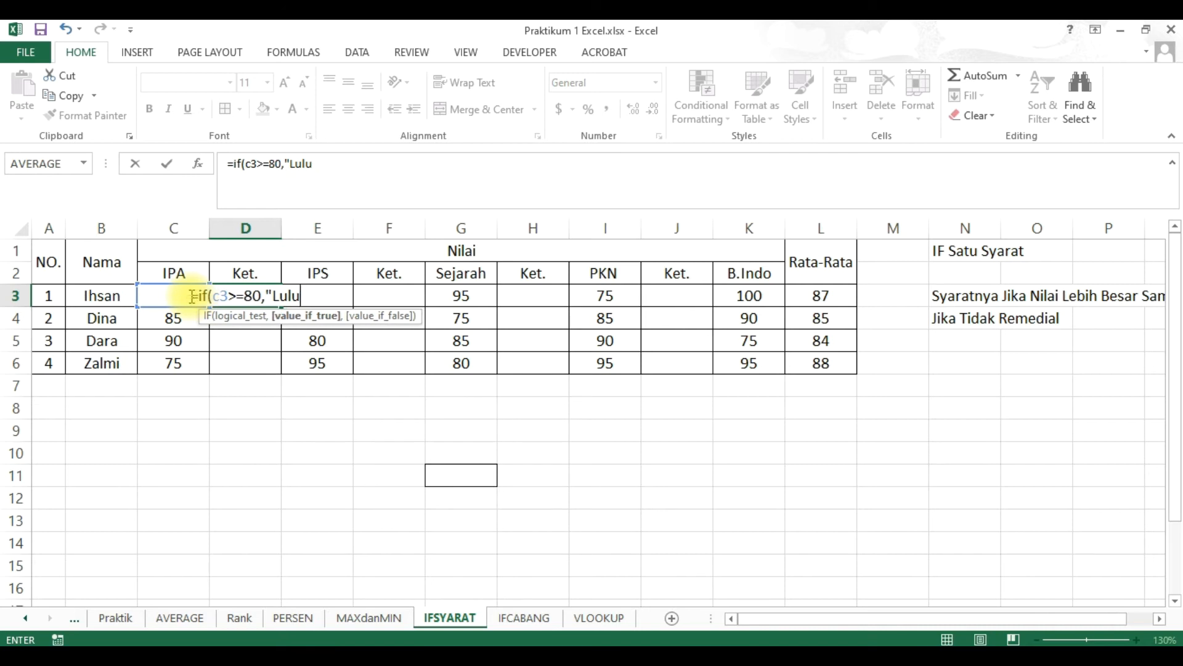
{"action": "type", "text": "s\","}
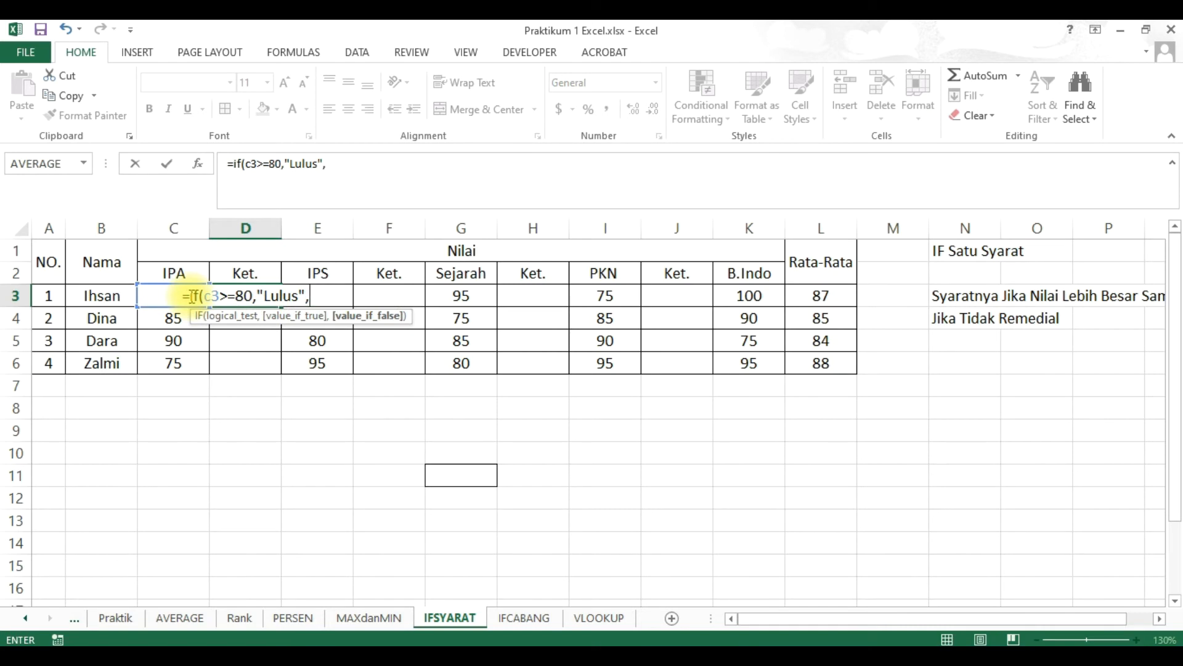
{"action": "type", "text": "\""}
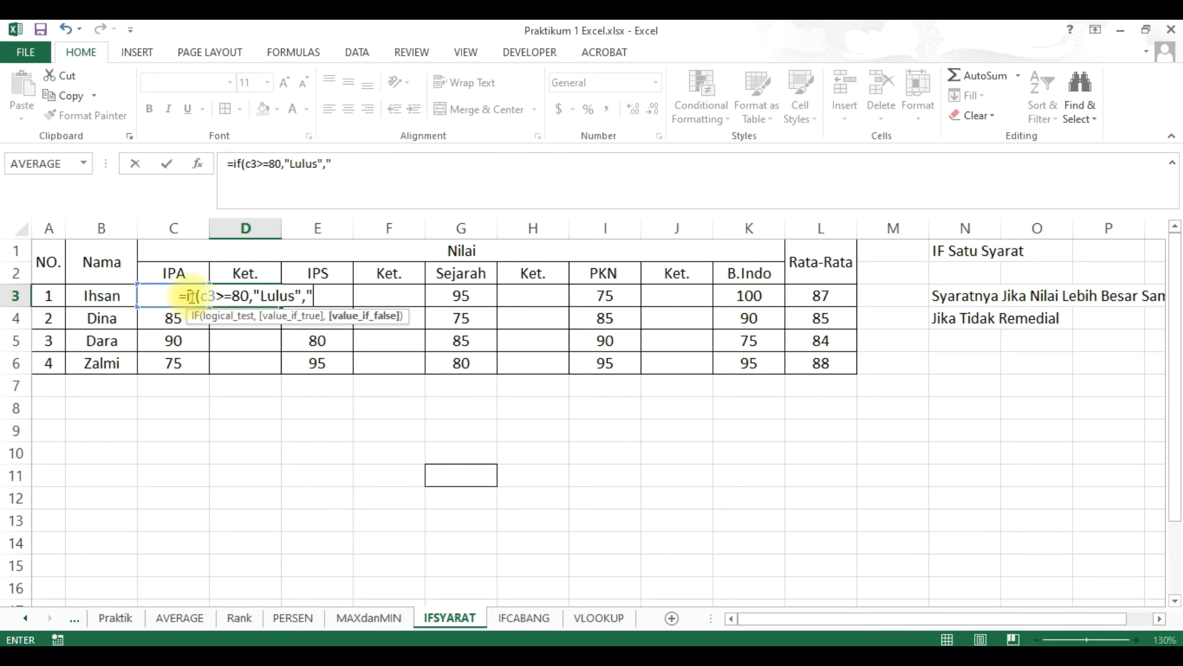
{"action": "type", "text": "Reme"}
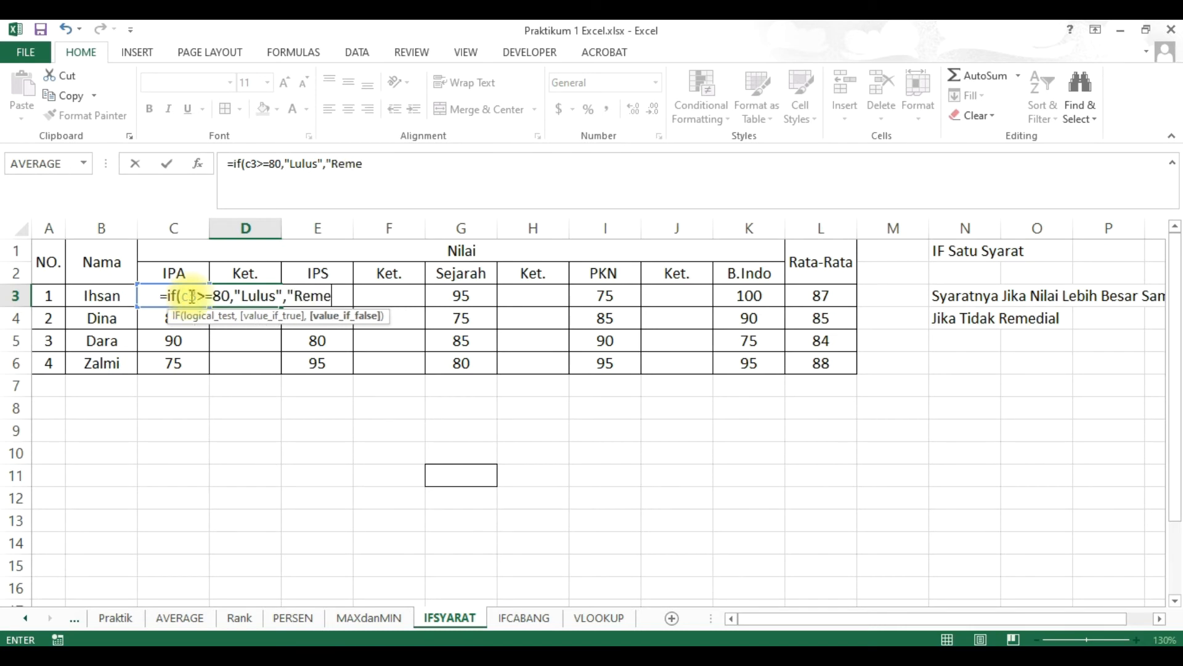
{"action": "type", "text": "d\""}
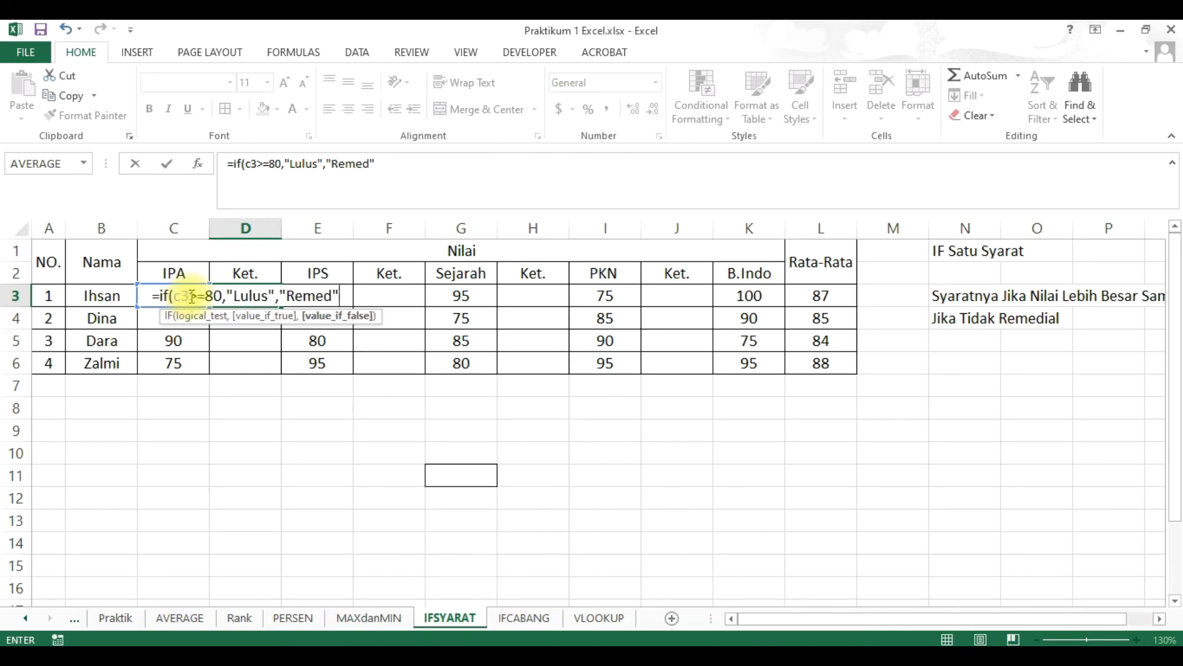
{"action": "type", "text": ")"}
{"action": "key", "text": "Return"}
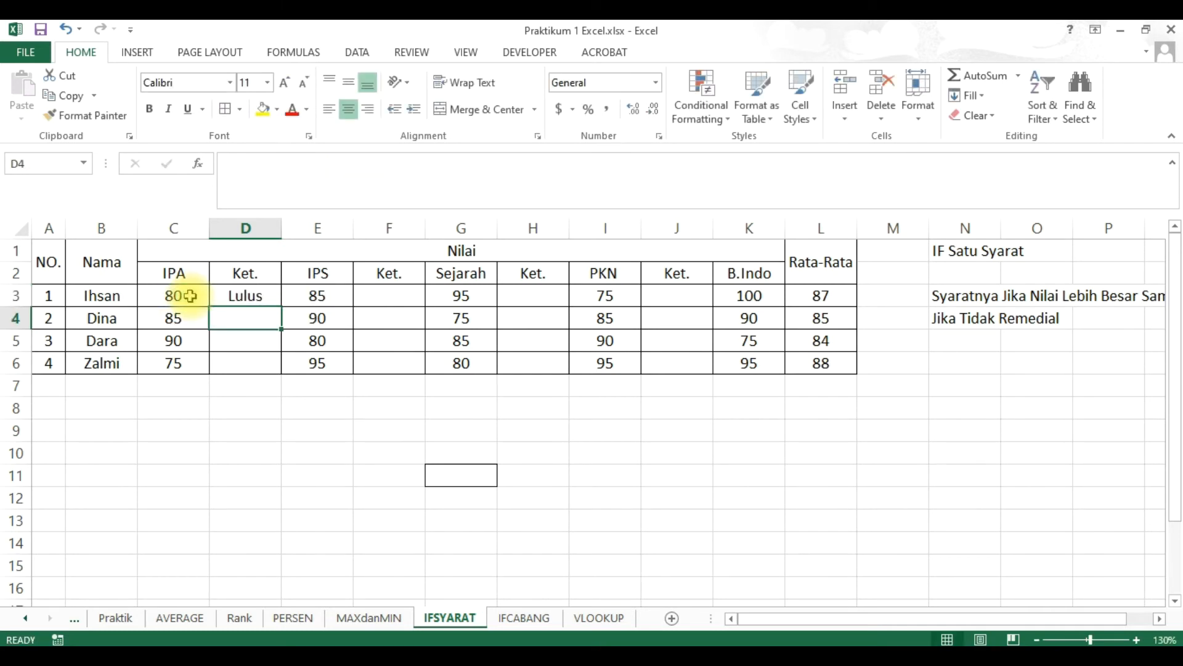
Step: Fill the D3 formula down through D6 for the remaining students' IPA grades
{"action": "left_click", "coordinate": [190, 296]}
{"action": "left_click", "coordinate": [272, 294]}
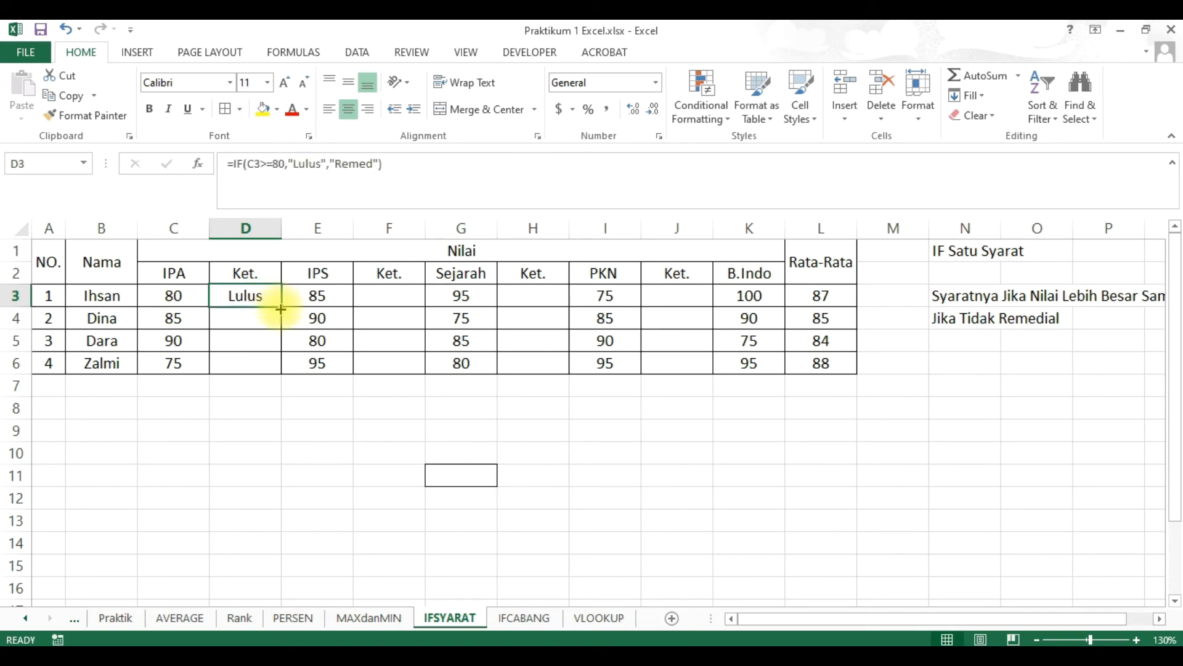
{"action": "left_click_drag", "start_coordinate": [280, 320], "coordinate": [268, 385]}
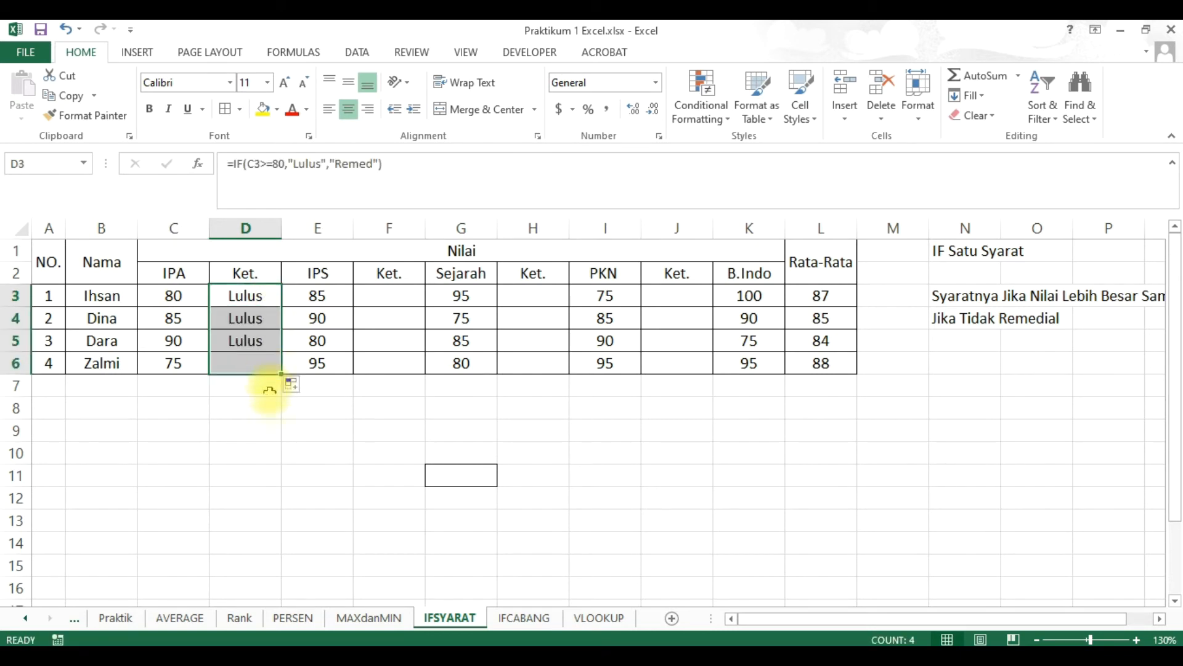
{"action": "left_click", "coordinate": [242, 431]}
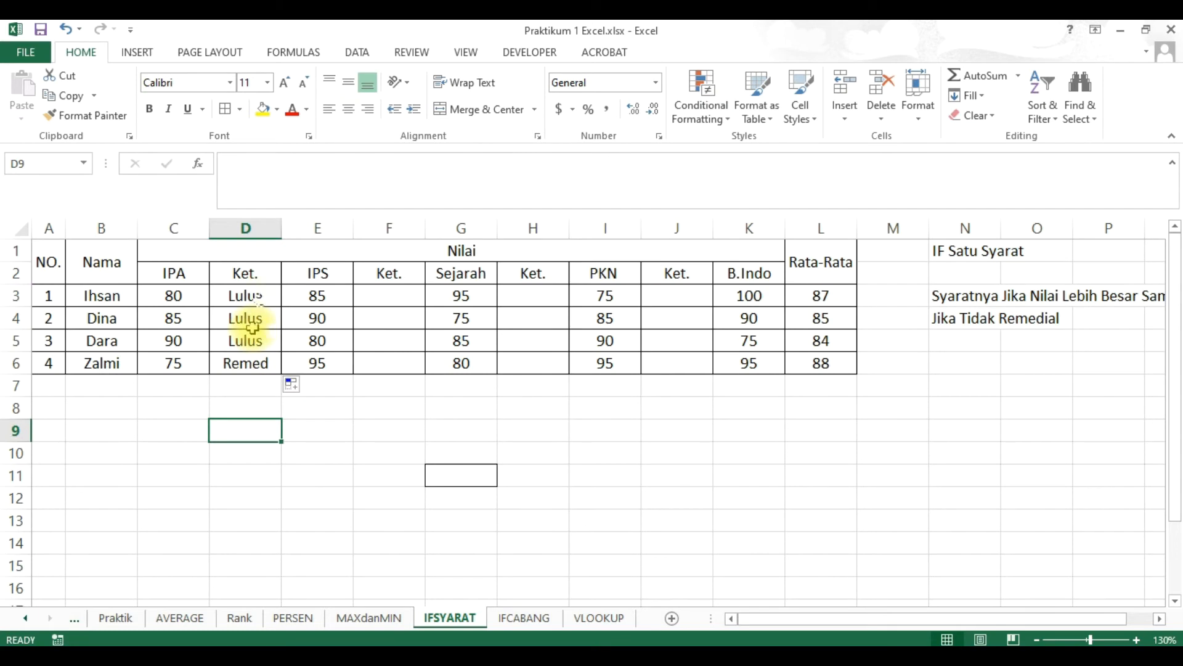
Step: Examine the logical test and value-if-true arguments of the IF formula in D3, and the copied formula in D6
{"action": "left_click", "coordinate": [246, 297]}
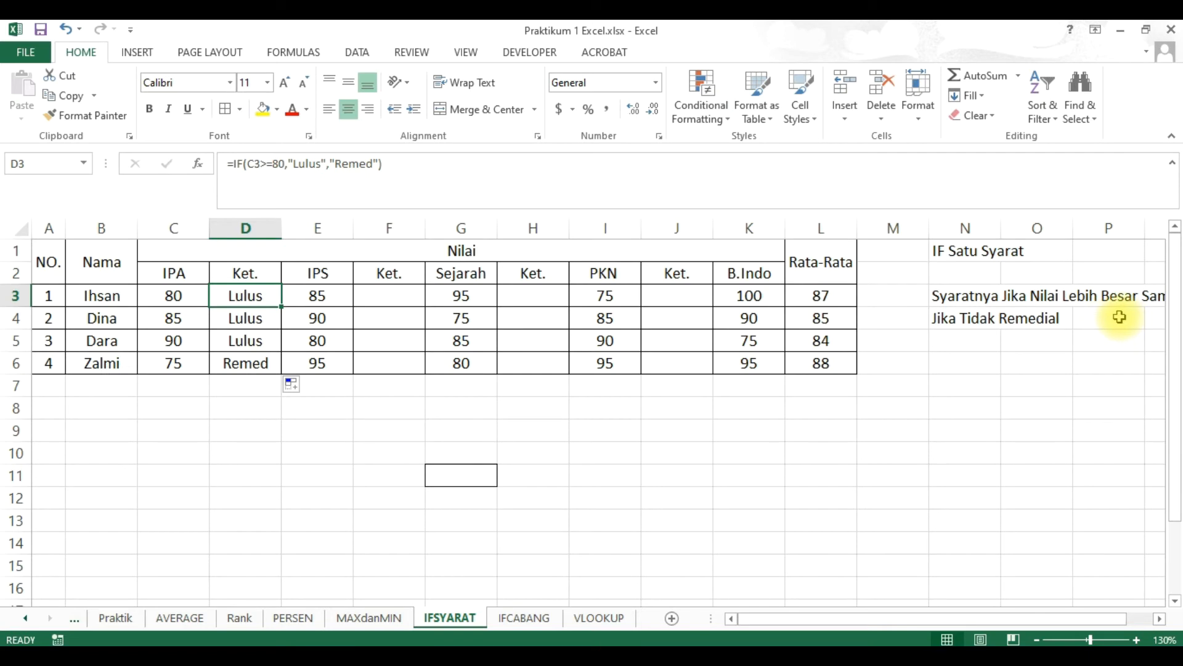
{"action": "left_click", "coordinate": [246, 165]}
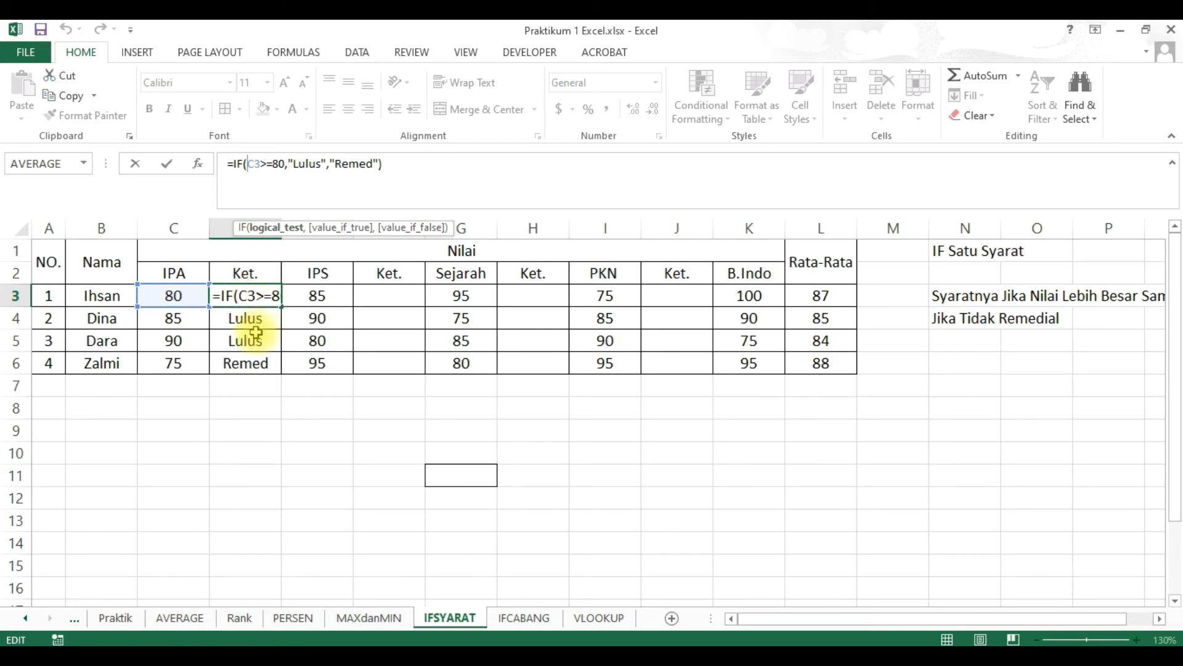
{"action": "key", "text": "Escape"}
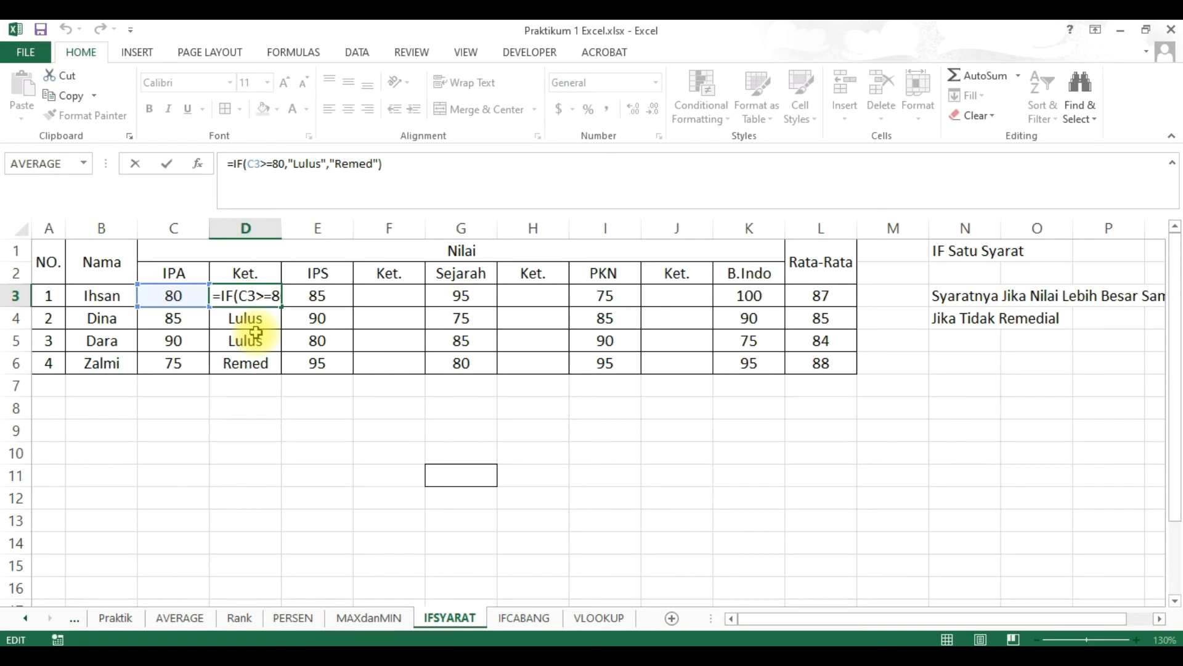
{"action": "key", "text": "Return"}
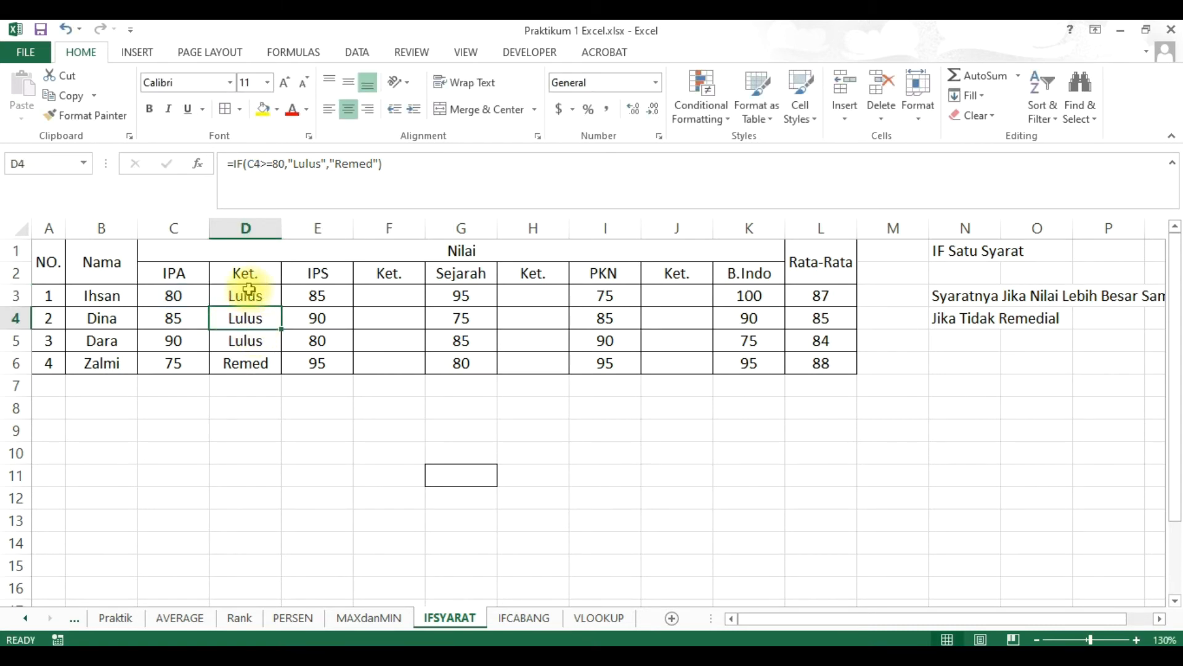
{"action": "key", "text": "Up"}
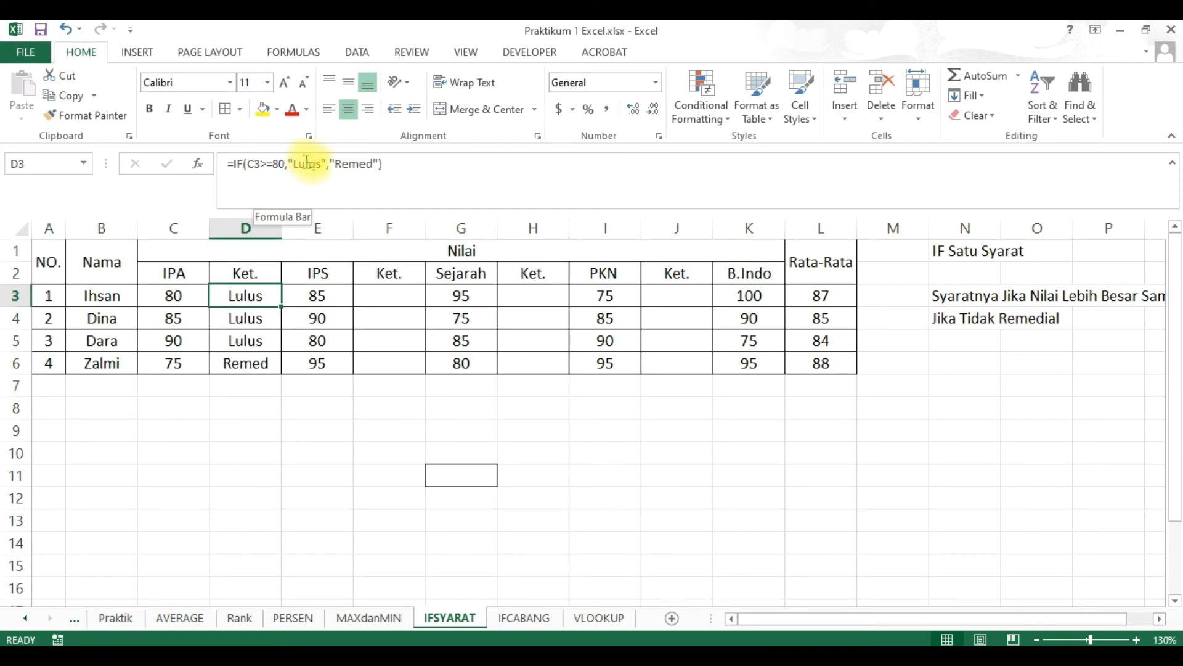
{"action": "left_click", "coordinate": [308, 166]}
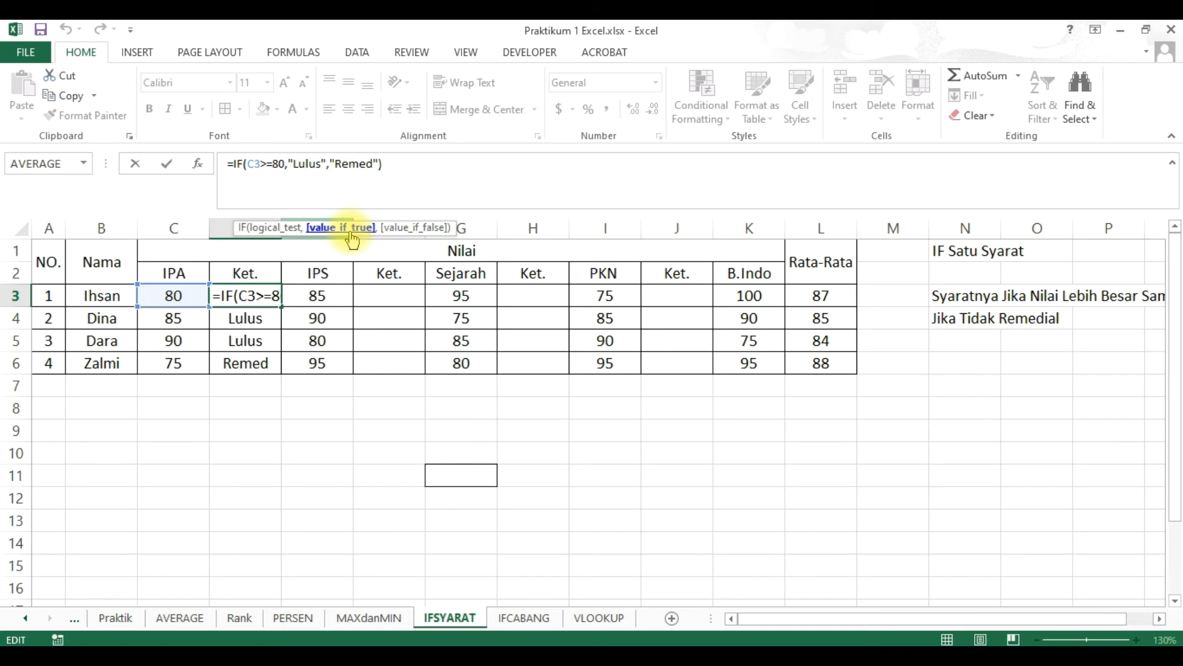
{"action": "left_click", "coordinate": [319, 182]}
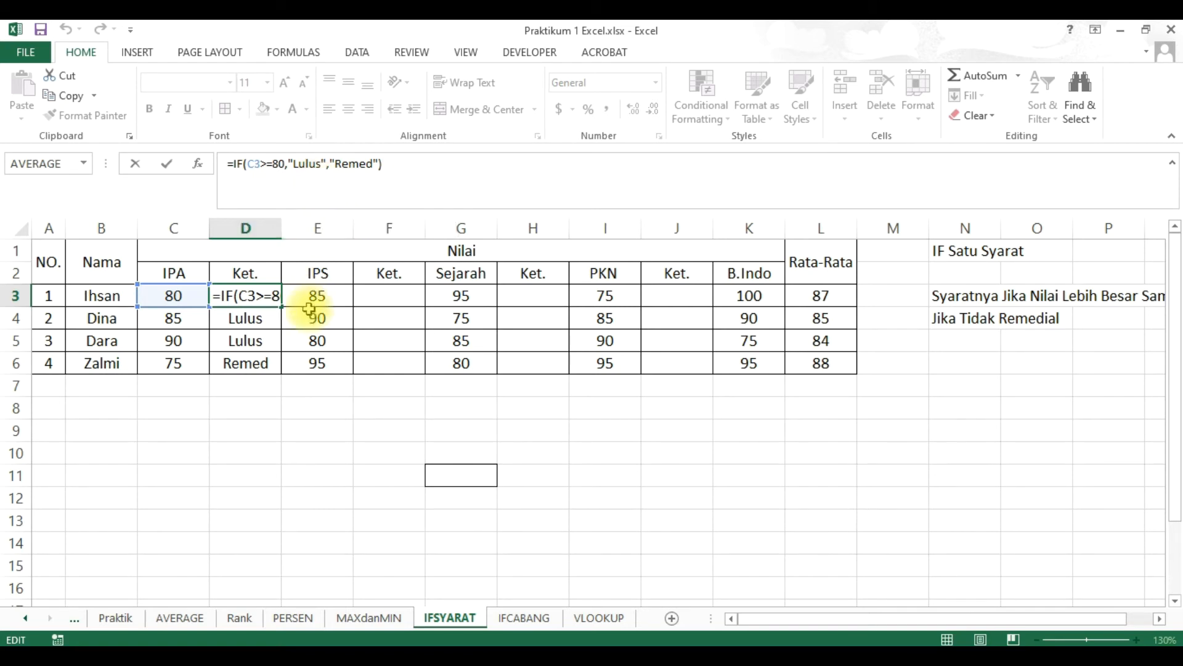
{"action": "key", "text": "Return"}
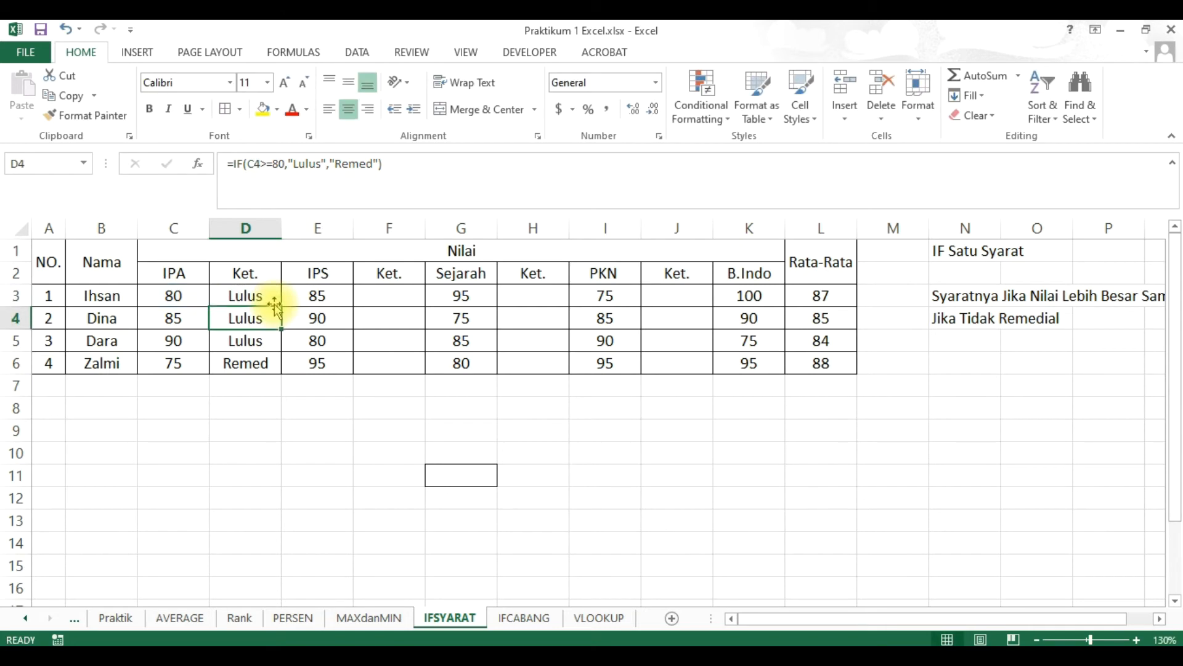
{"action": "left_click", "coordinate": [257, 364]}
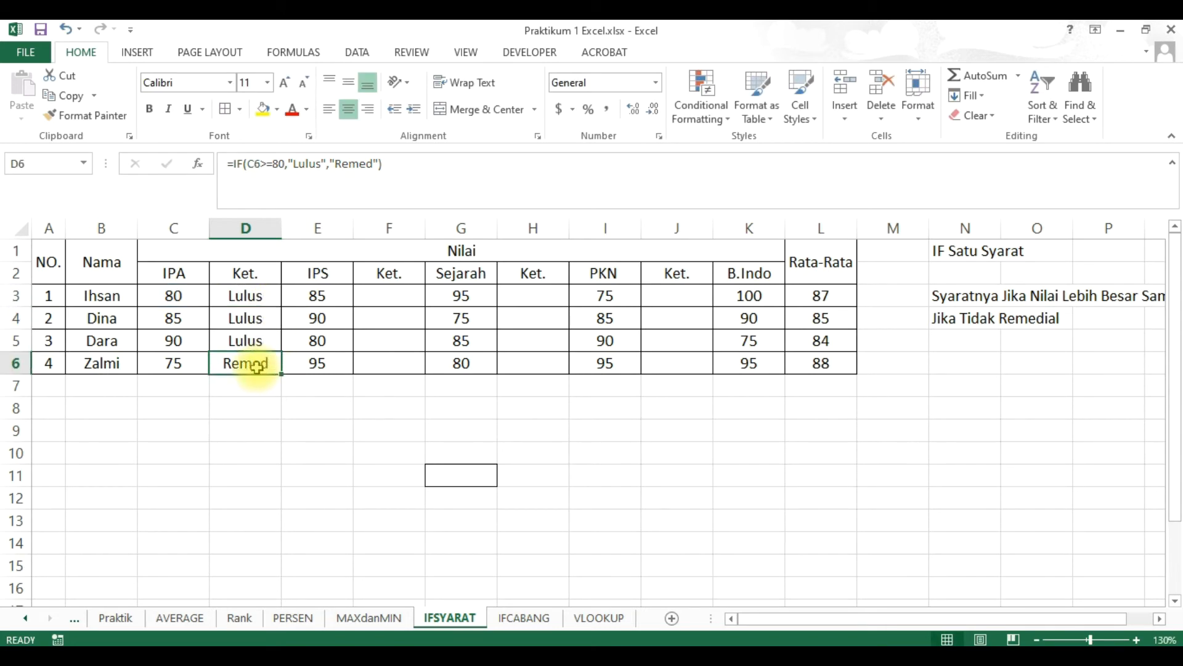
Step: Copy the IF formula from D3 to F3 and fill it down through F6 for the IPS grades
{"action": "left_click", "coordinate": [242, 298]}
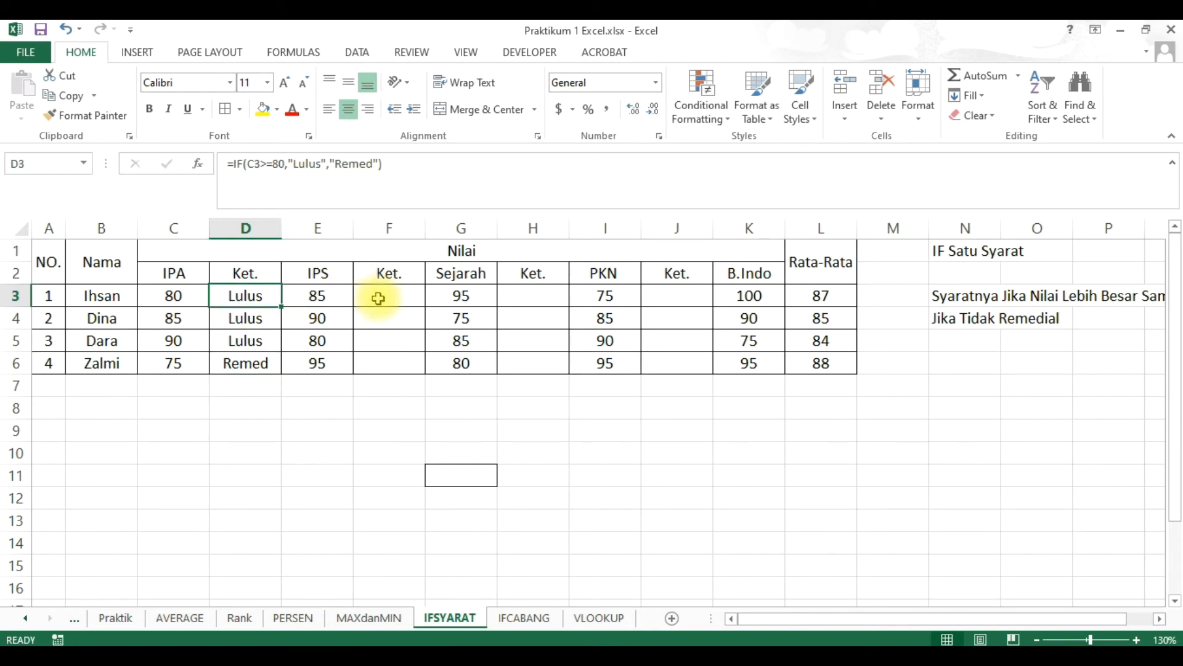
{"action": "key", "text": "ctrl+c"}
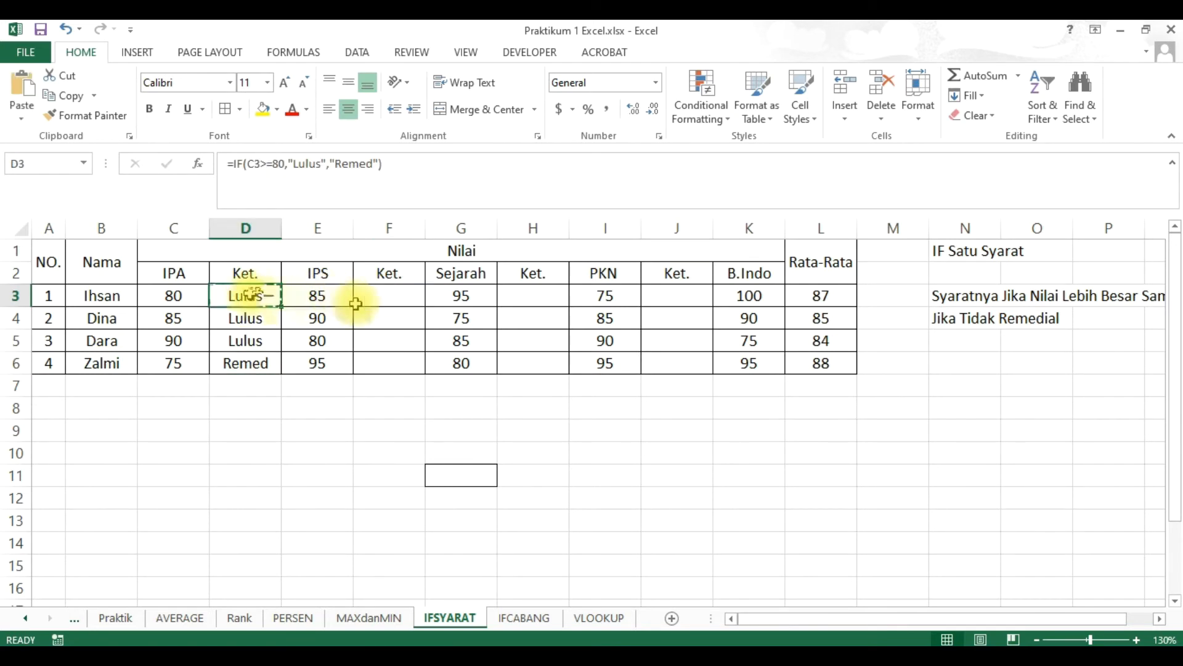
{"action": "left_click", "coordinate": [388, 298]}
{"action": "key", "text": "ctrl+v"}
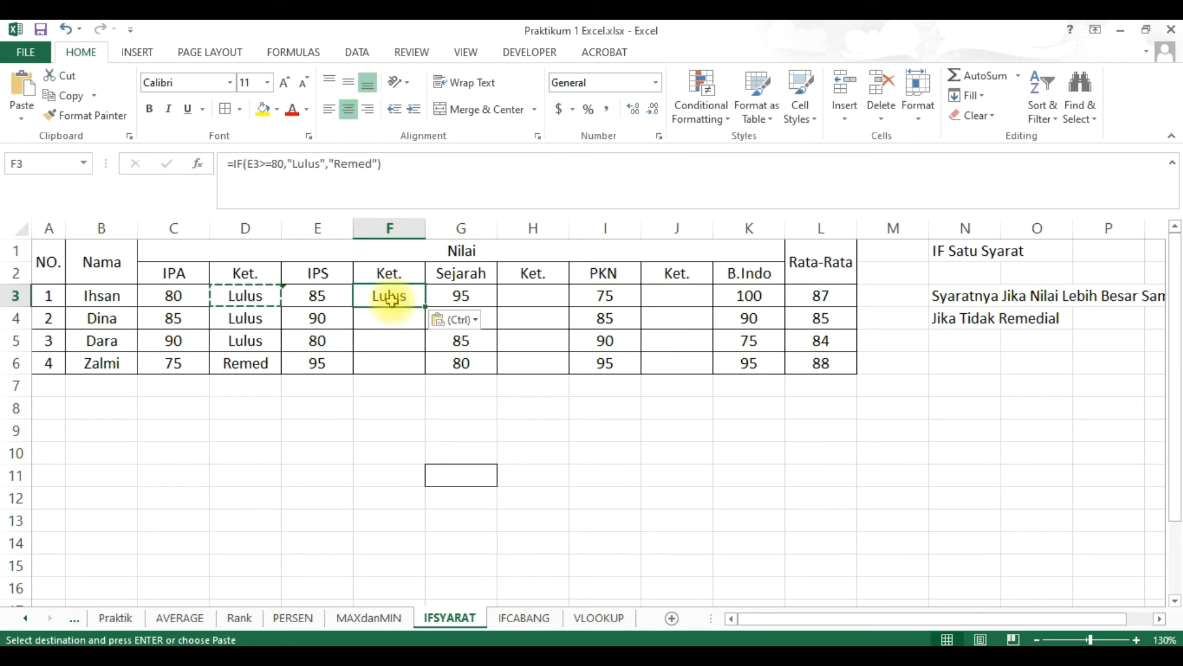
{"action": "left_click", "coordinate": [395, 323]}
{"action": "left_click", "coordinate": [394, 297]}
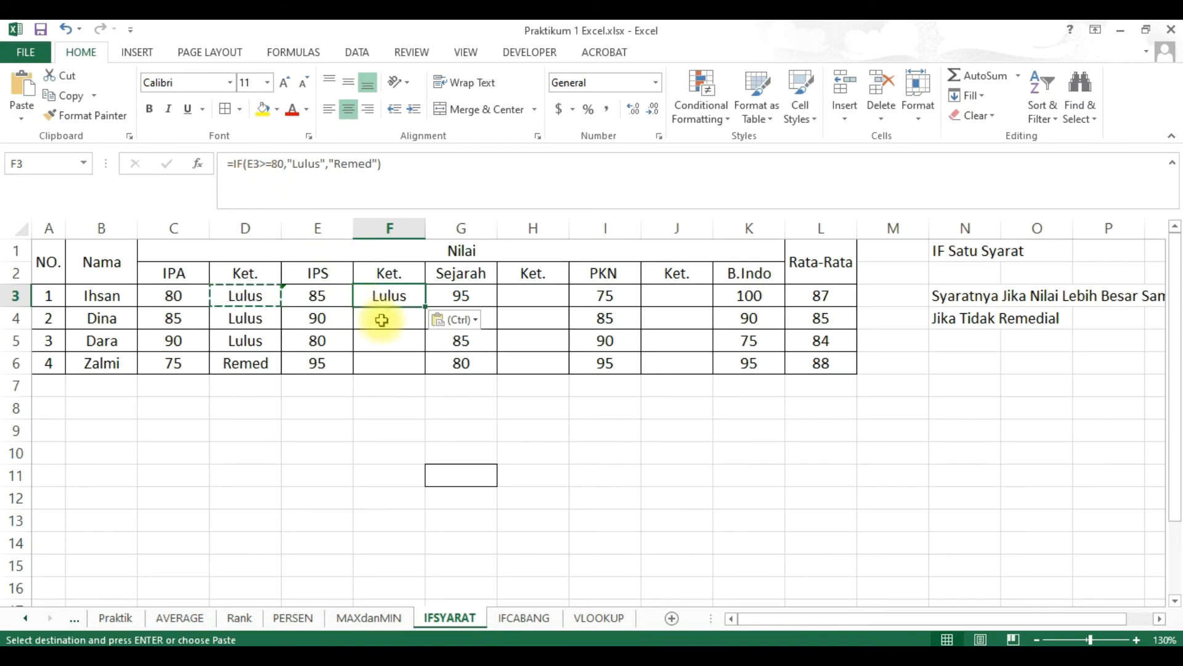
{"action": "left_click_drag", "start_coordinate": [424, 306], "coordinate": [412, 366]}
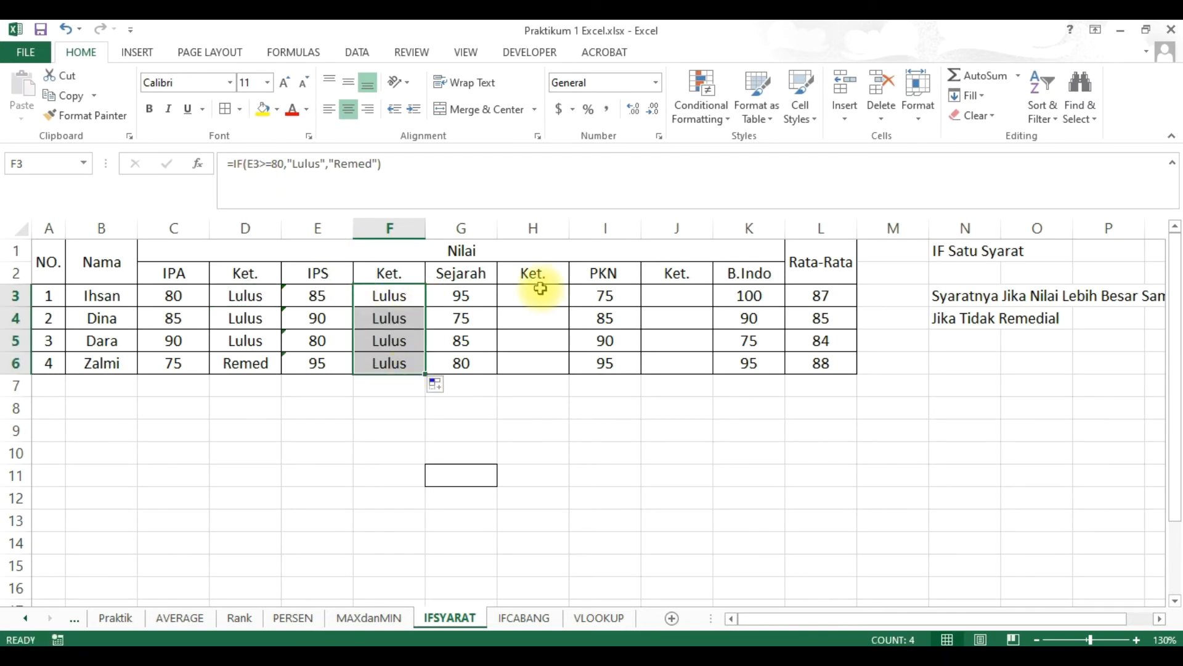
Step: Copy the IF formula from D3 to H3 and J3, and fill H3 down through H6 for the Sejarah grades
{"action": "left_click", "coordinate": [523, 296]}
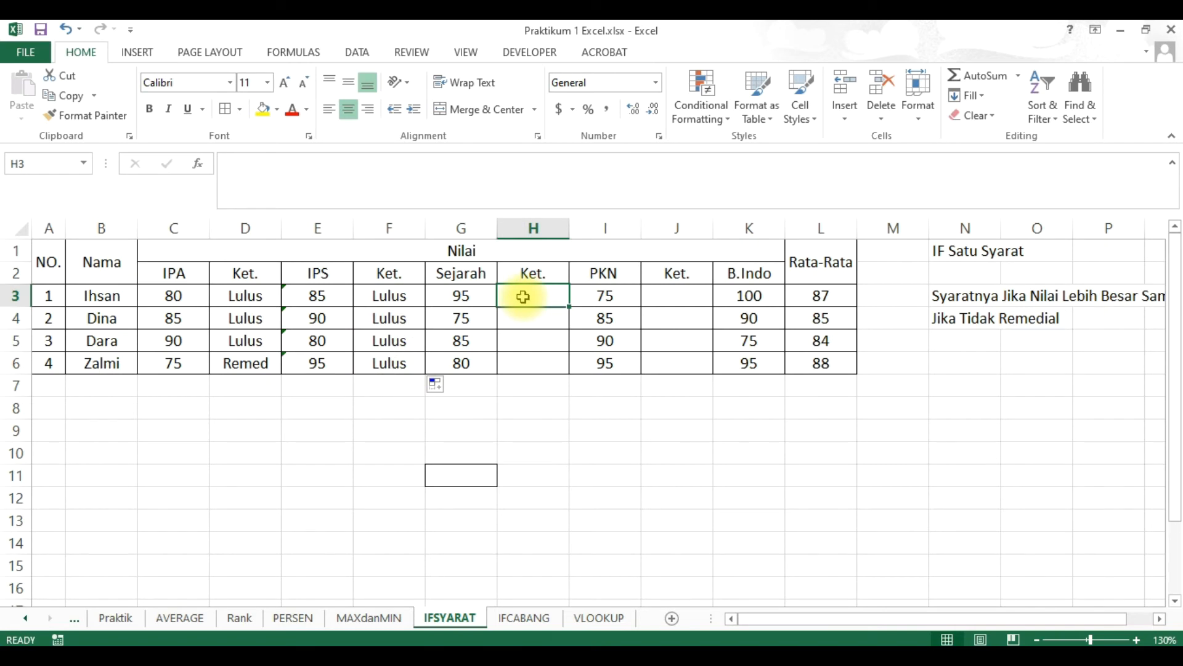
{"action": "left_click", "coordinate": [242, 298]}
{"action": "key", "text": "ctrl+c"}
{"action": "left_click", "coordinate": [528, 295]}
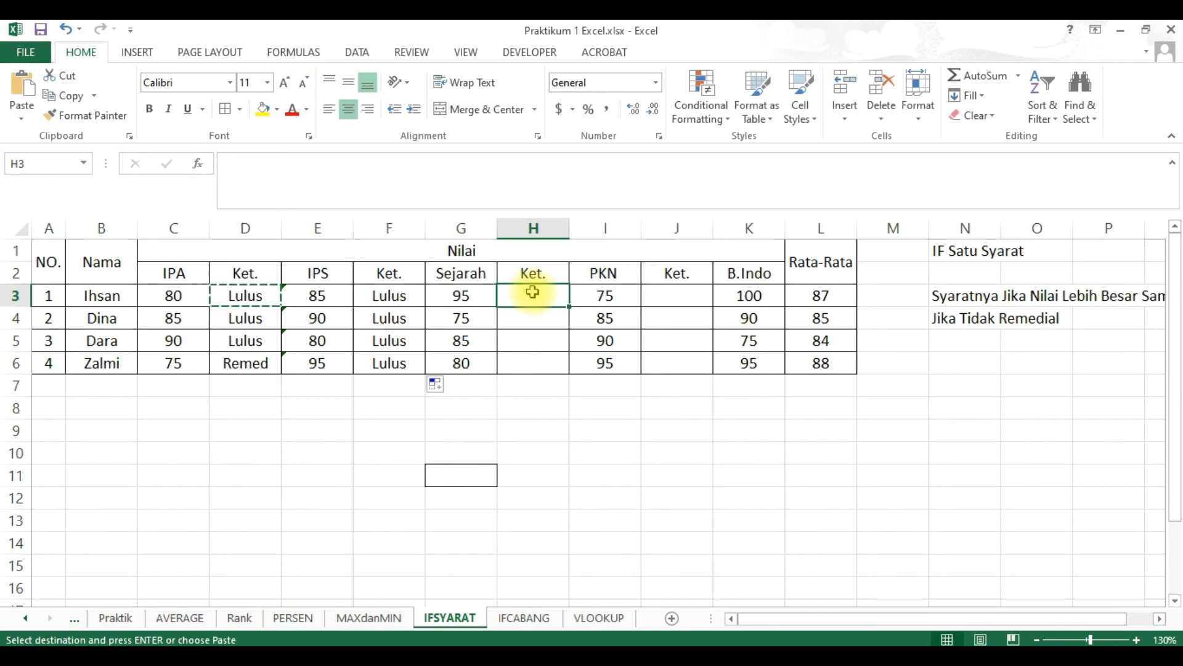
{"action": "key", "text": "ctrl+v"}
{"action": "left_click", "coordinate": [671, 296]}
{"action": "key", "text": "ctrl+v"}
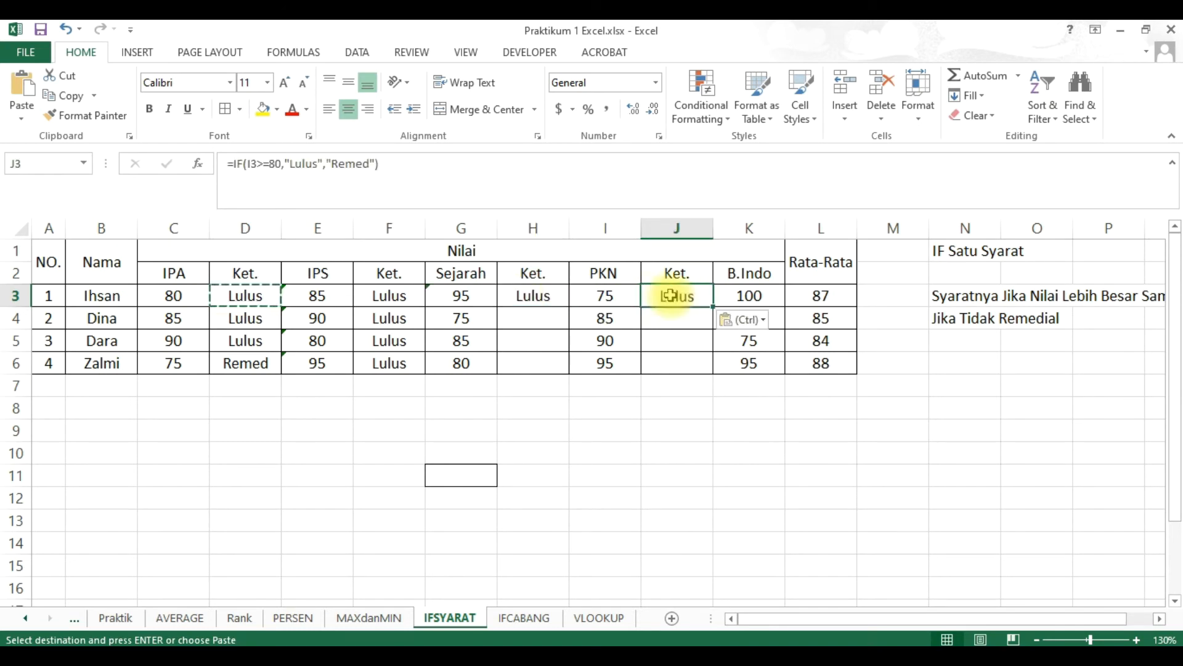
{"action": "left_click", "coordinate": [534, 296]}
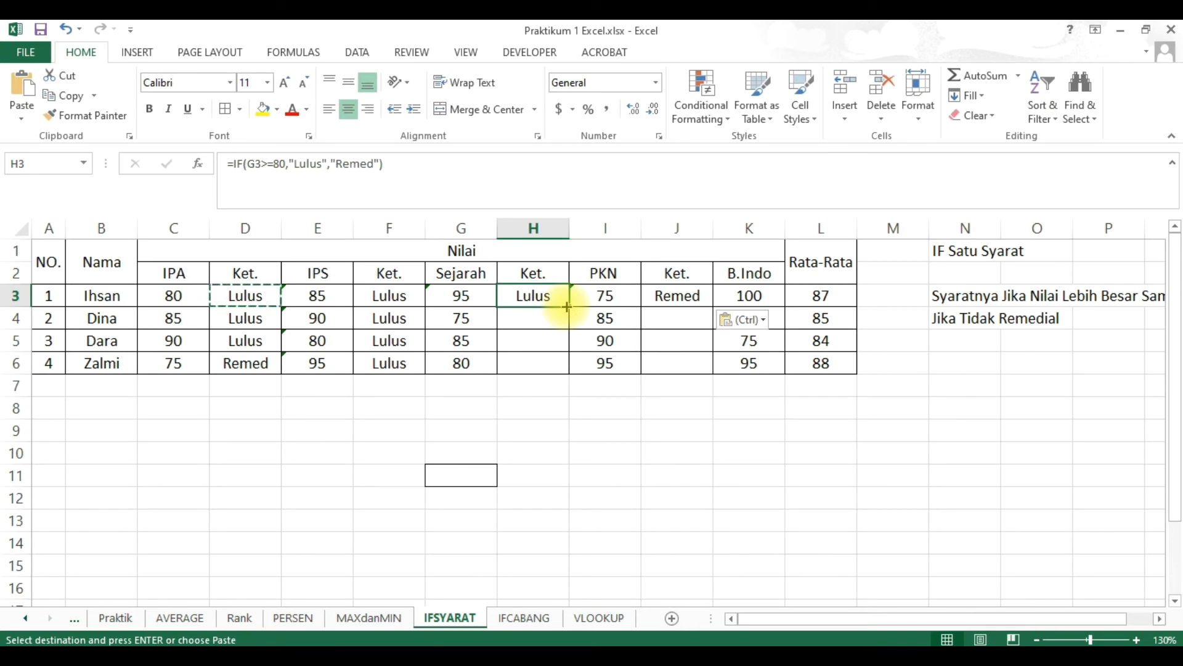
{"action": "left_click_drag", "start_coordinate": [566, 307], "coordinate": [561, 372]}
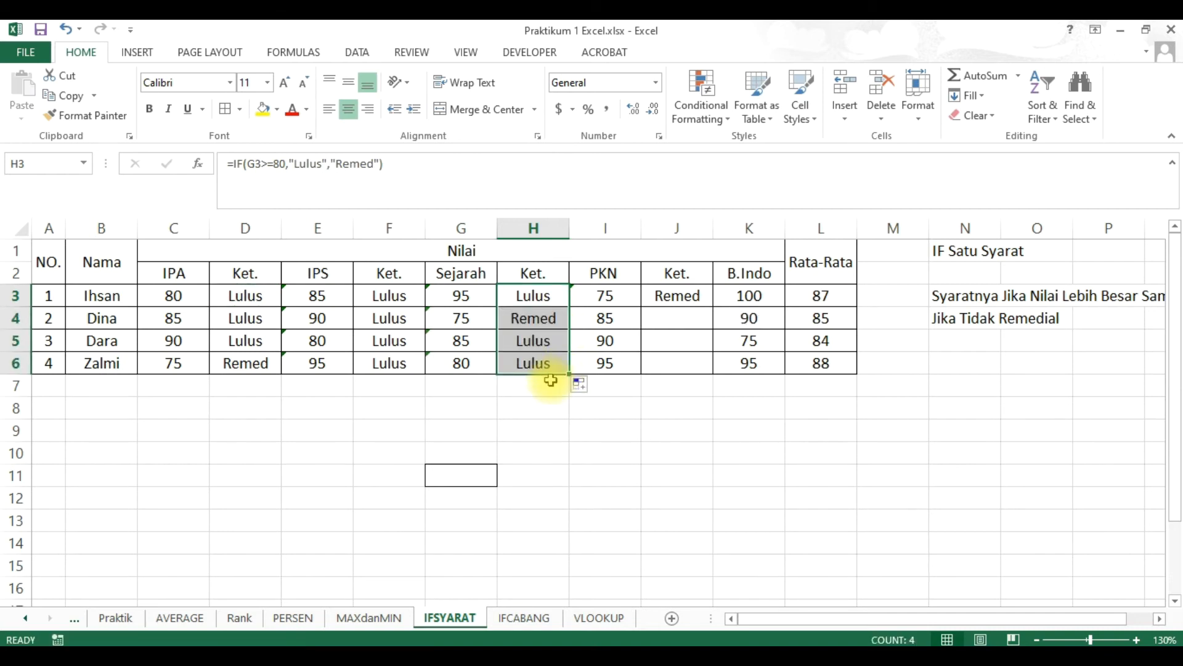
Step: Fill the J3 IF formula down through J6 for the remaining students' PKN grades
{"action": "left_click", "coordinate": [601, 430]}
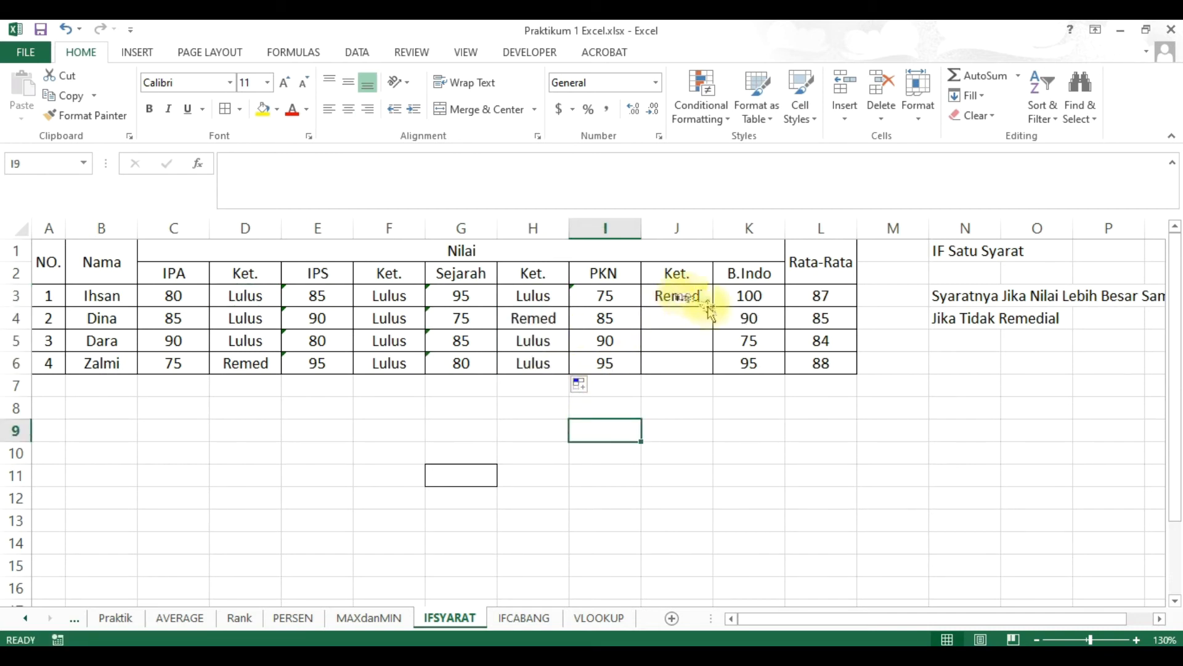
{"action": "left_click", "coordinate": [681, 294]}
{"action": "left_click_drag", "start_coordinate": [713, 306], "coordinate": [707, 369]}
{"action": "left_click", "coordinate": [663, 453]}
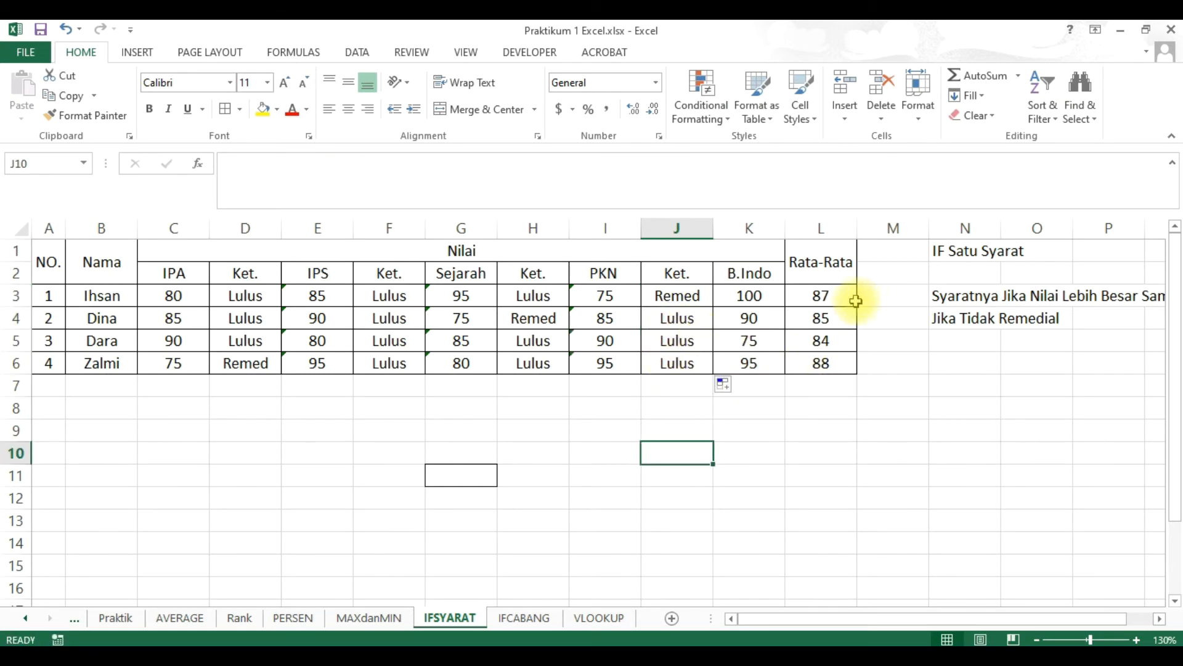
Step: Copy the IF formula from J3 to M3 and fill it down through M6 for the Rata-Rata averages
{"action": "left_click", "coordinate": [689, 300]}
{"action": "key", "text": "ctrl+c"}
{"action": "left_click", "coordinate": [880, 298]}
{"action": "key", "text": "ctrl+v"}
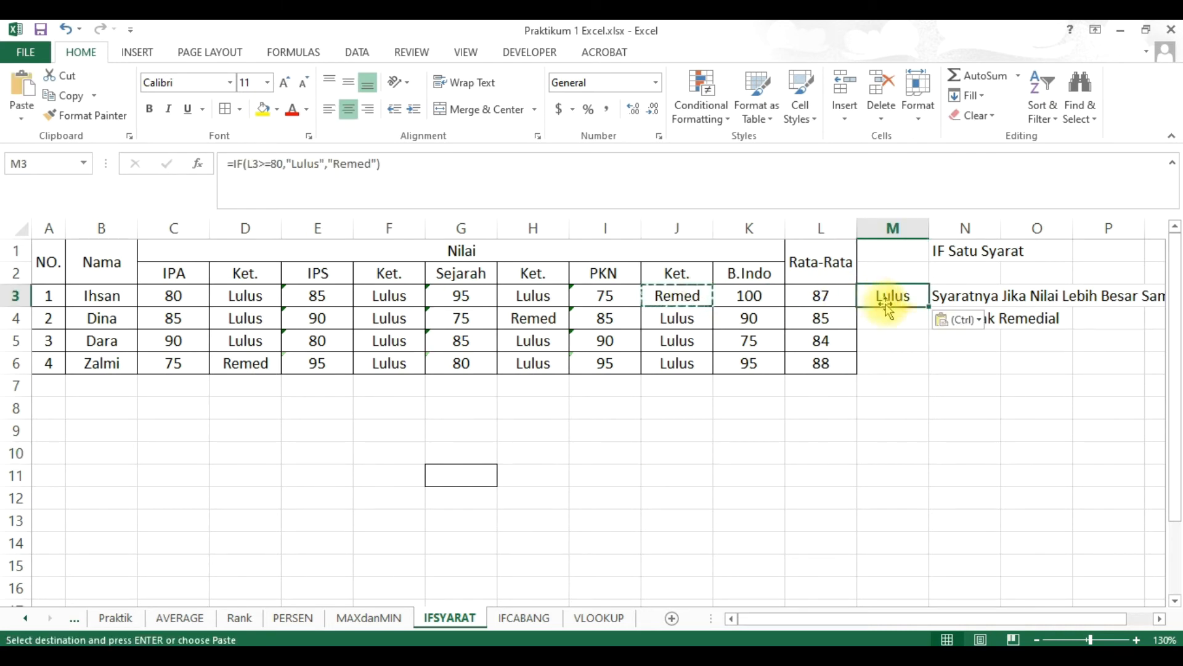
{"action": "left_click_drag", "start_coordinate": [929, 306], "coordinate": [914, 372]}
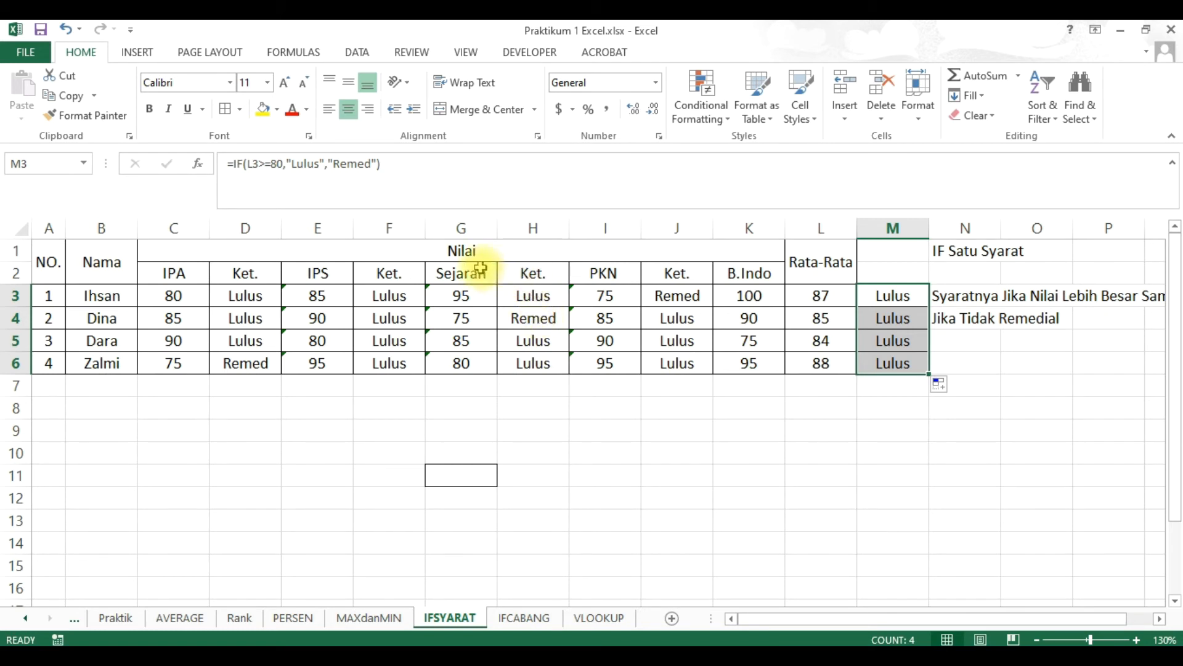
Step: Examine the IF formula in D3 against the IPA grade in C3 that it tests
{"action": "left_click", "coordinate": [243, 296]}
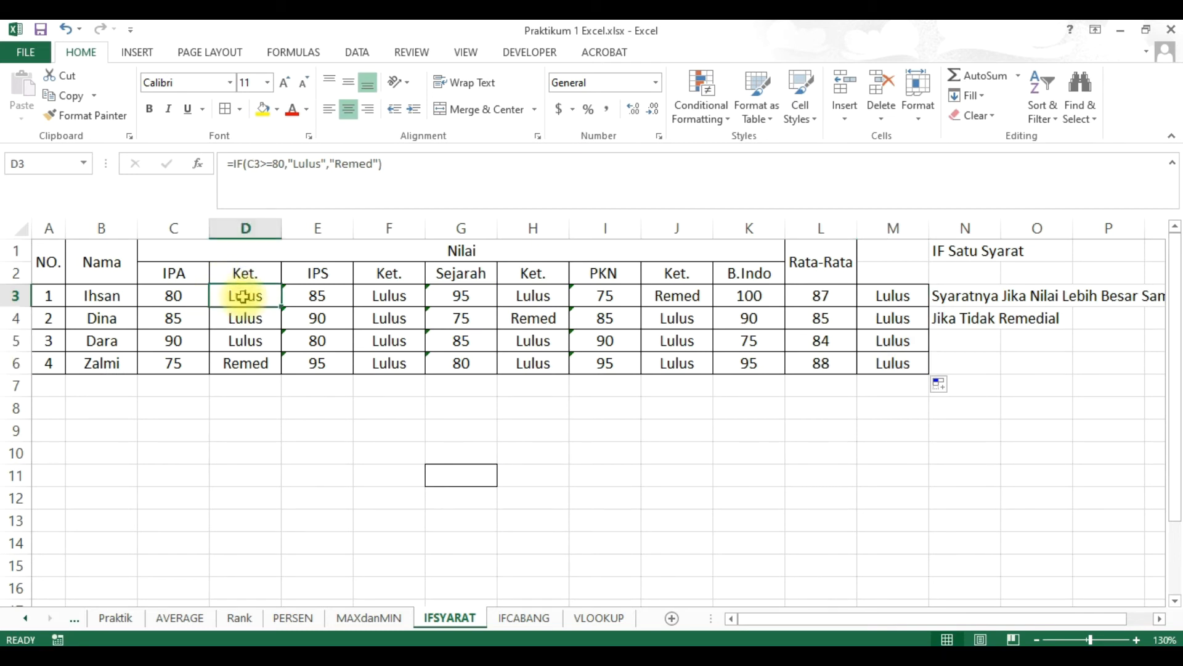
{"action": "left_click", "coordinate": [179, 297]}
{"action": "left_click", "coordinate": [218, 298]}
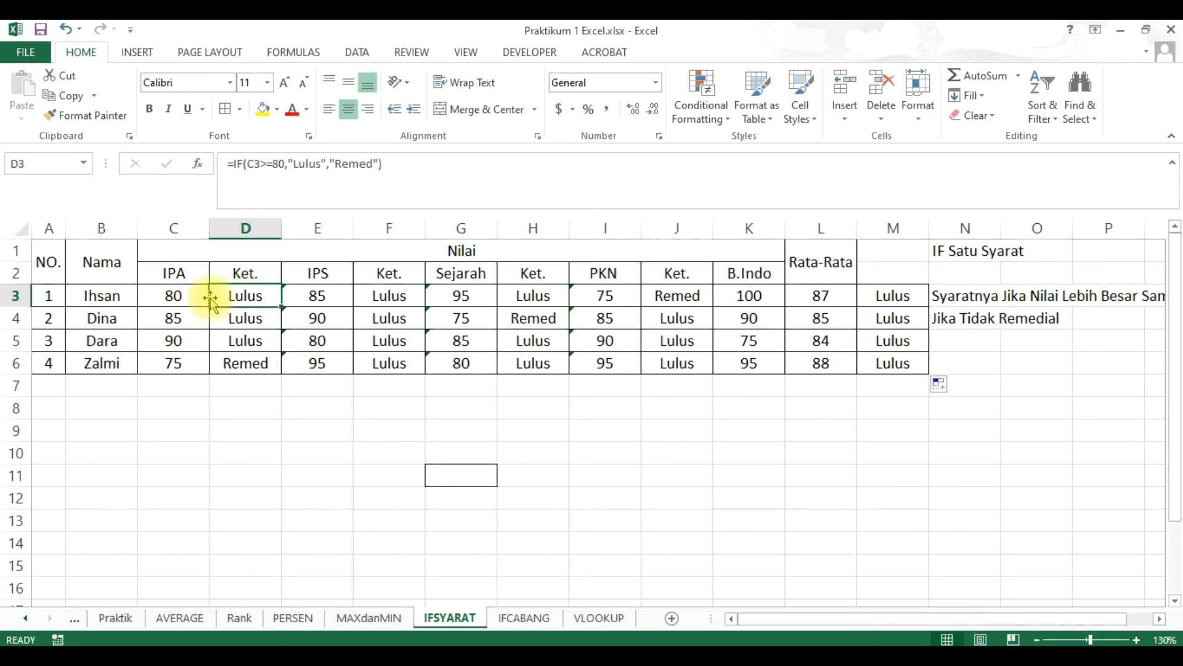
{"action": "left_click", "coordinate": [173, 296]}
{"action": "left_click", "coordinate": [214, 297]}
{"action": "left_click", "coordinate": [180, 297]}
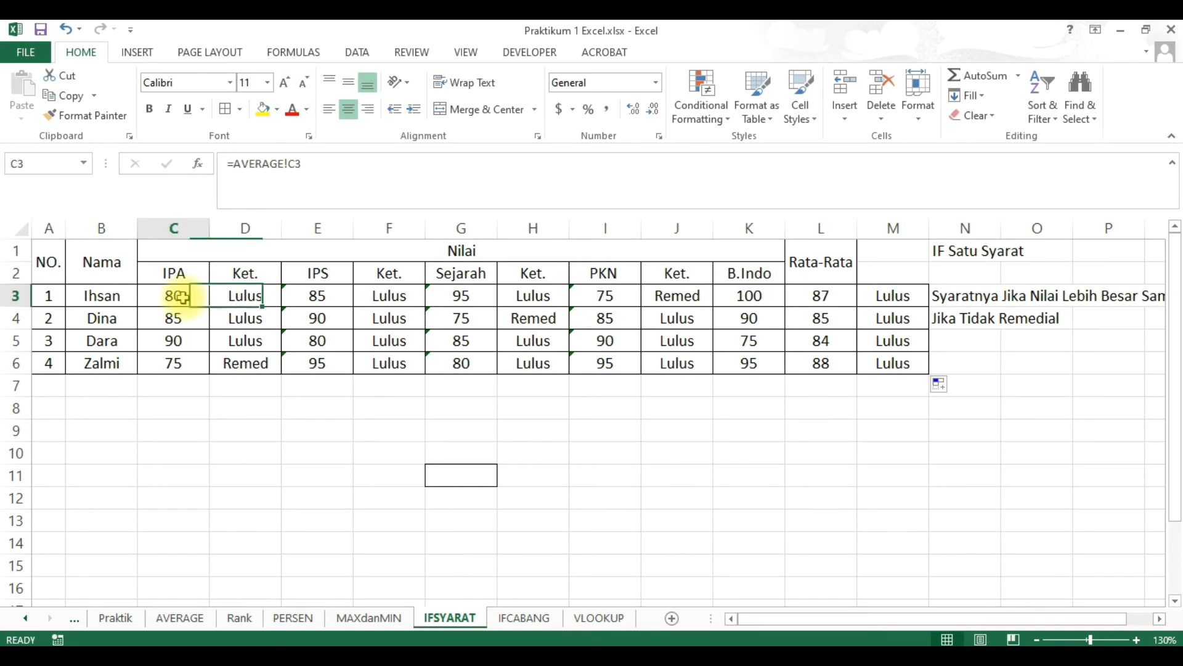
{"action": "left_click", "coordinate": [243, 296]}
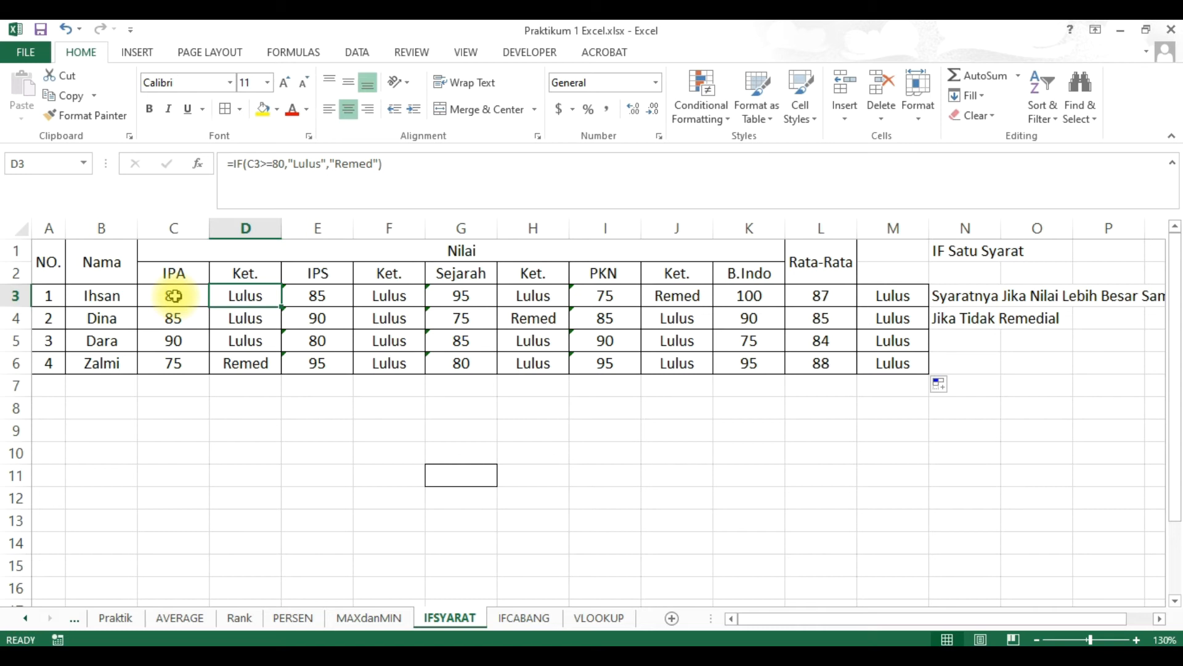
{"action": "left_click", "coordinate": [897, 582]}
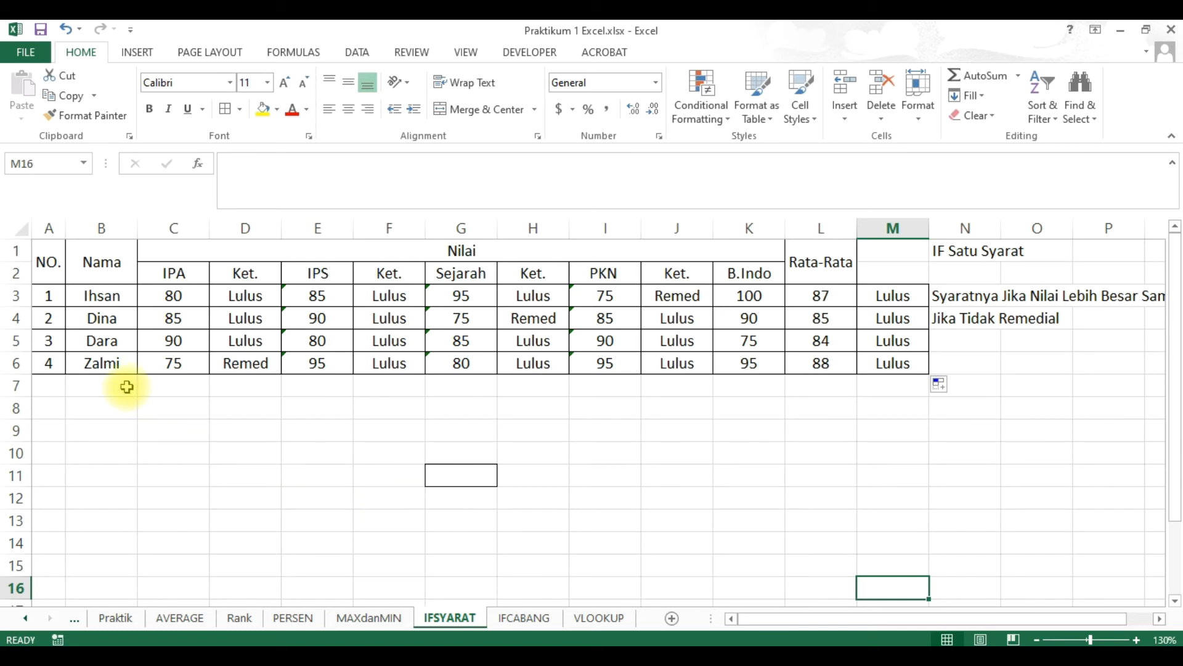
Step: Try to paste a copy of the grade table A1:M6 starting at A9
{"action": "left_click", "coordinate": [55, 261]}
{"action": "left_click_drag", "start_coordinate": [56, 261], "coordinate": [877, 357]}
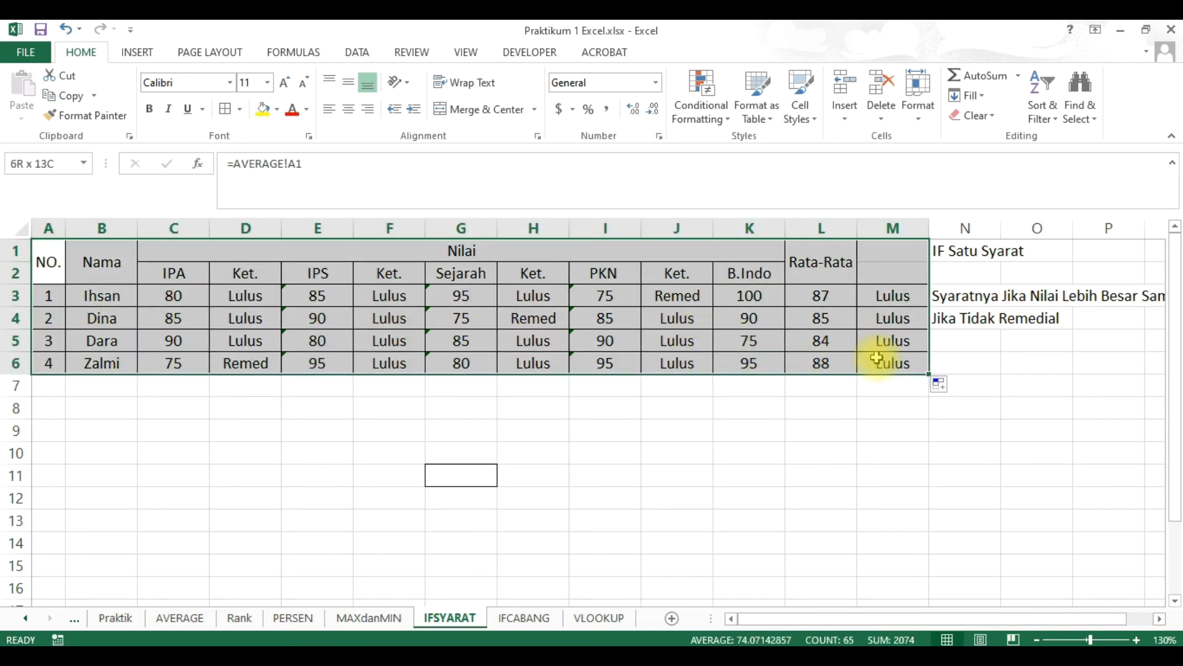
{"action": "key", "text": "ctrl+c"}
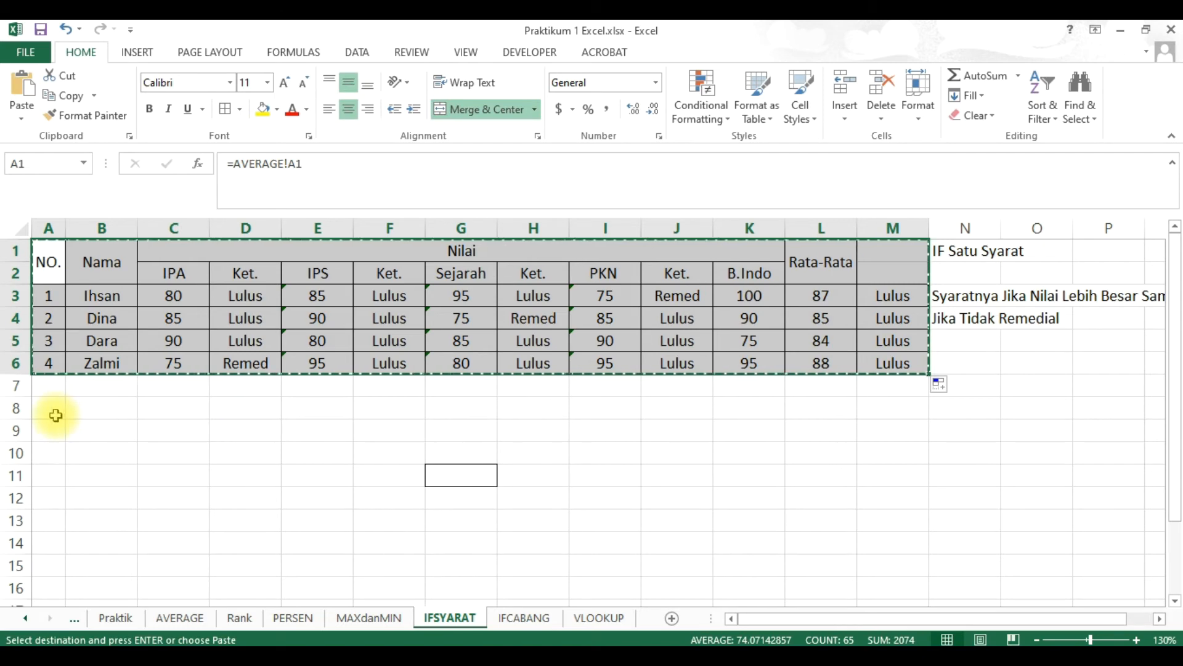
{"action": "left_click", "coordinate": [55, 415]}
{"action": "left_click", "coordinate": [45, 437]}
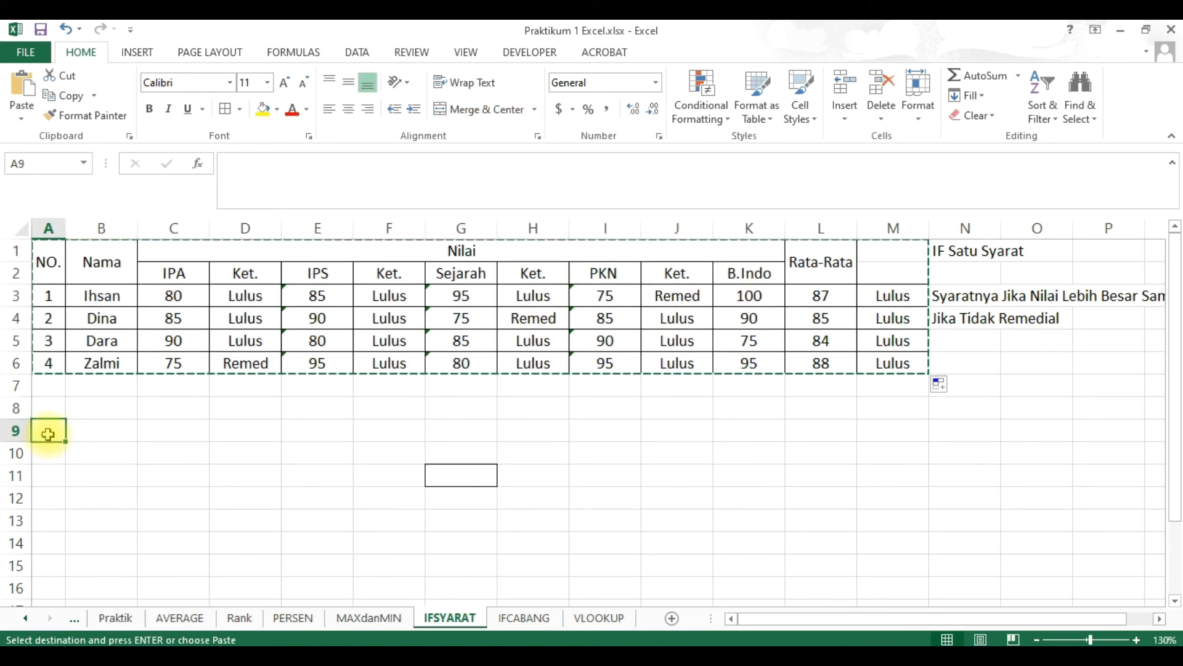
{"action": "key", "text": "ctrl+v"}
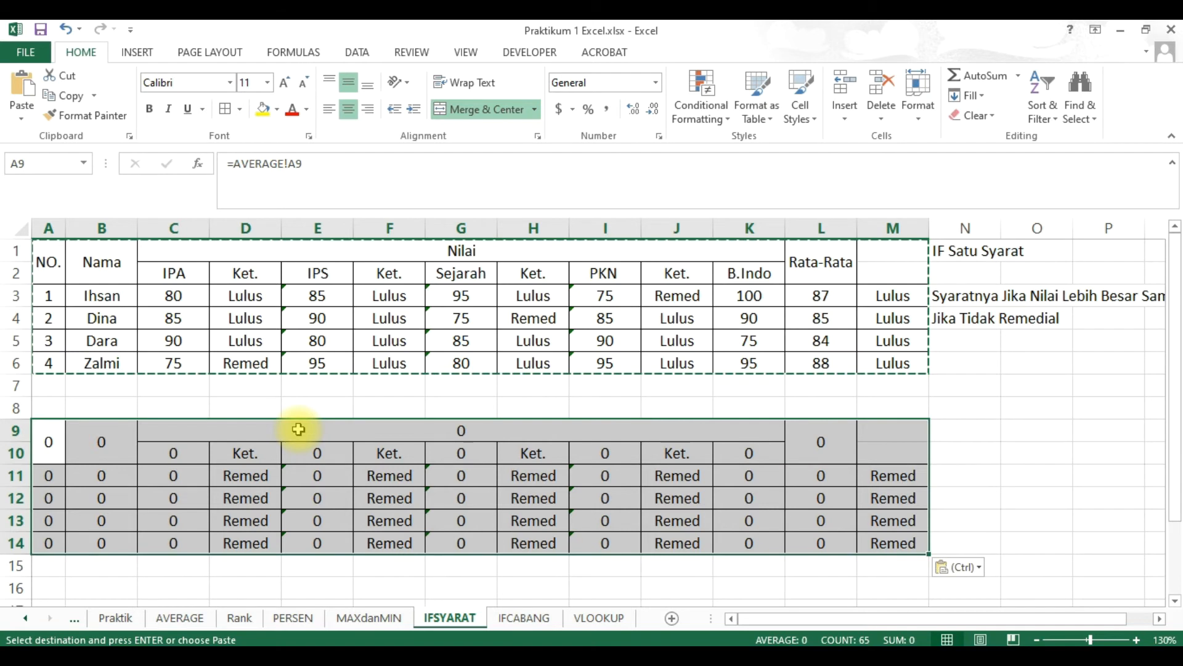
{"action": "key", "text": "ctrl+z"}
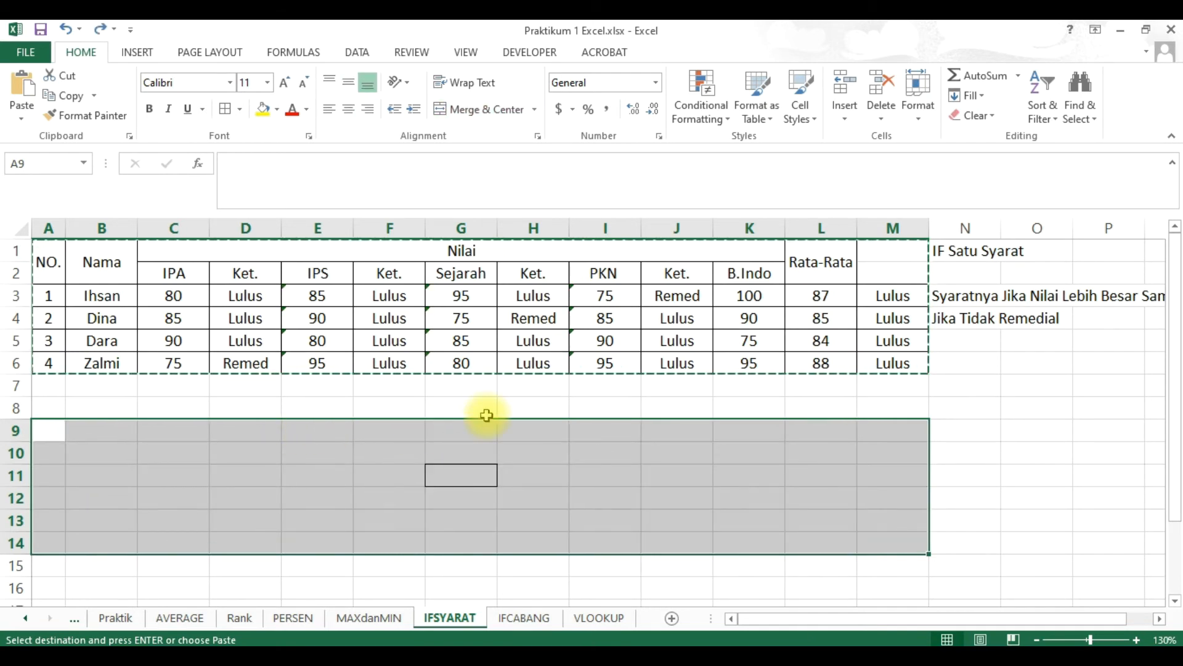
{"action": "left_click", "coordinate": [490, 410]}
{"action": "left_click", "coordinate": [345, 490]}
{"action": "left_click", "coordinate": [230, 475]}
{"action": "key", "text": "Escape"}
Step: Enter =A1 in A8 and fill it across and down to M13 to mirror the grade table
{"action": "left_click", "coordinate": [49, 407]}
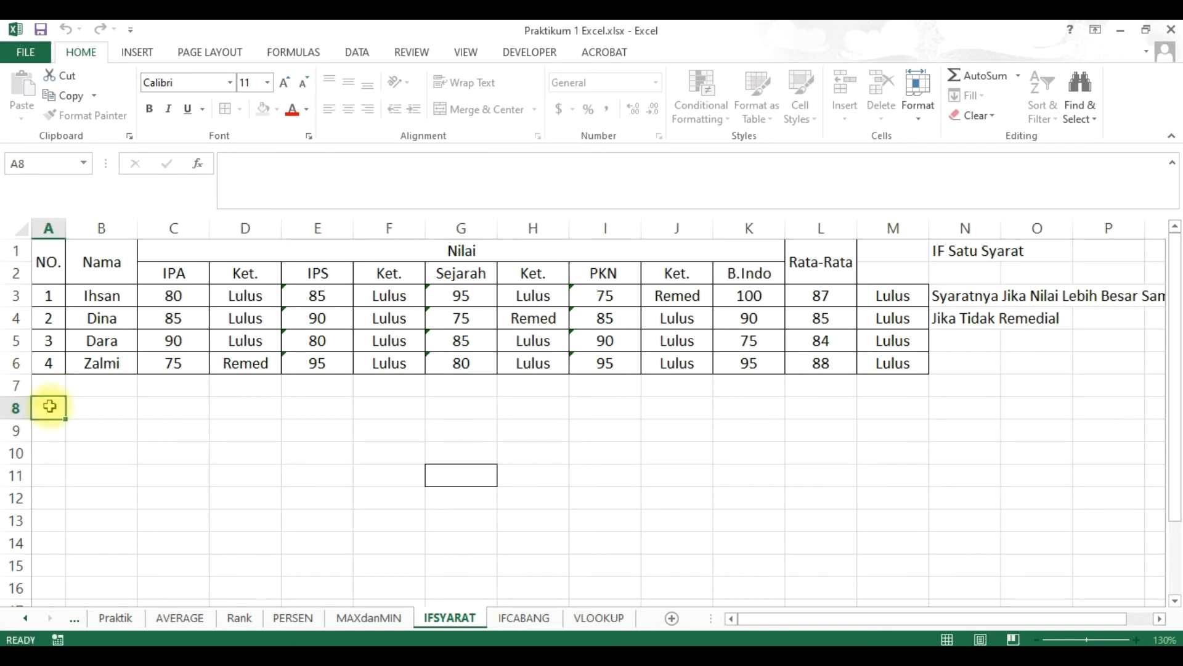
{"action": "type", "text": "="}
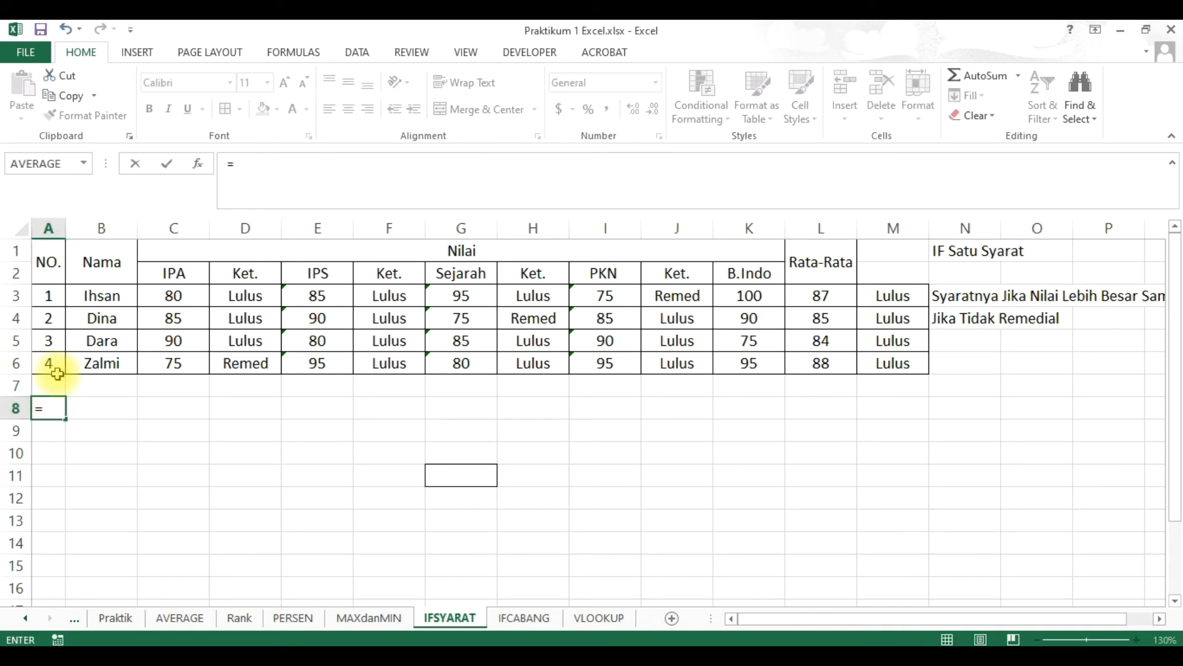
{"action": "left_click", "coordinate": [56, 260]}
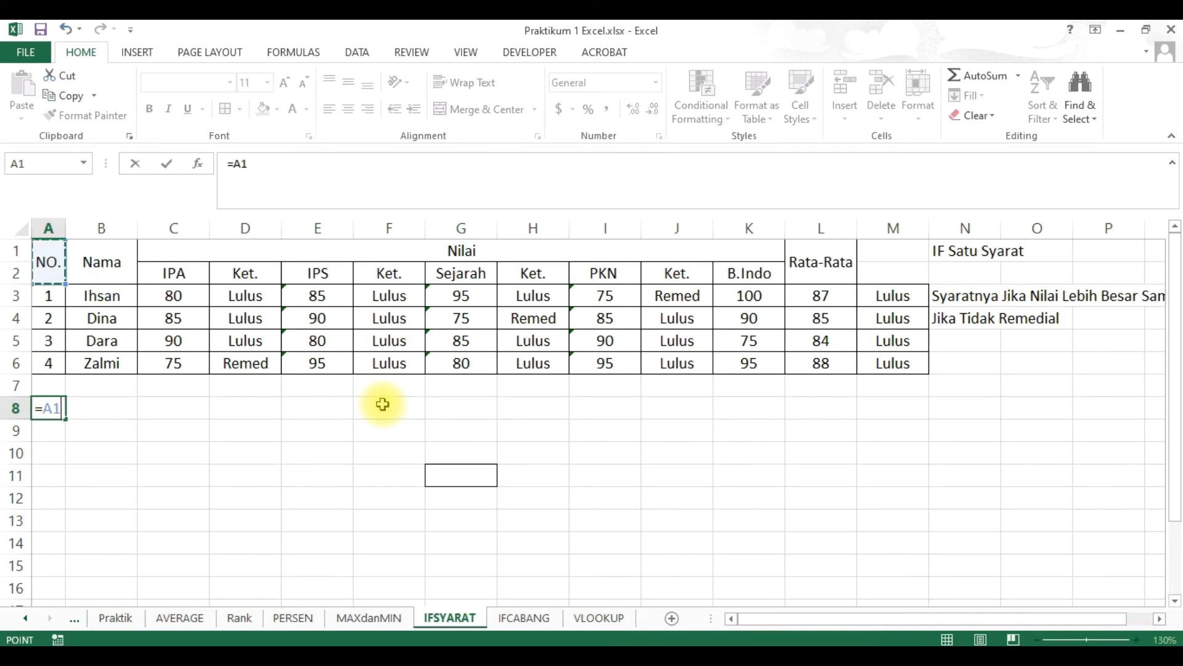
{"action": "key", "text": "Return"}
{"action": "left_click", "coordinate": [49, 408]}
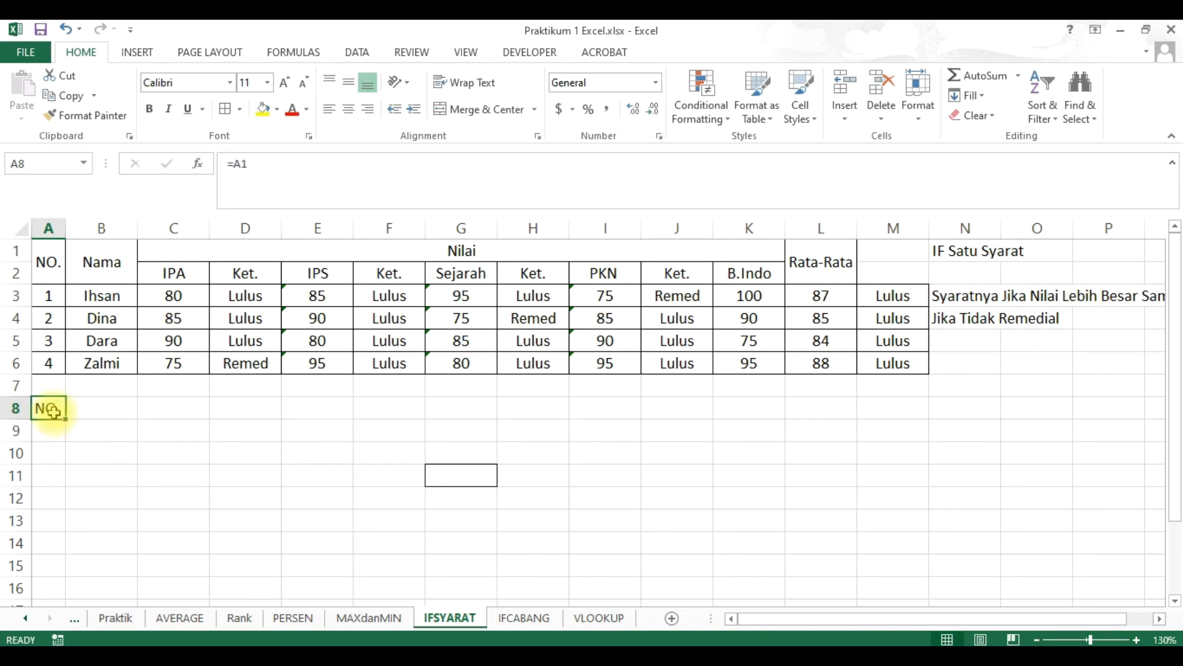
{"action": "left_click_drag", "start_coordinate": [66, 419], "coordinate": [959, 526]}
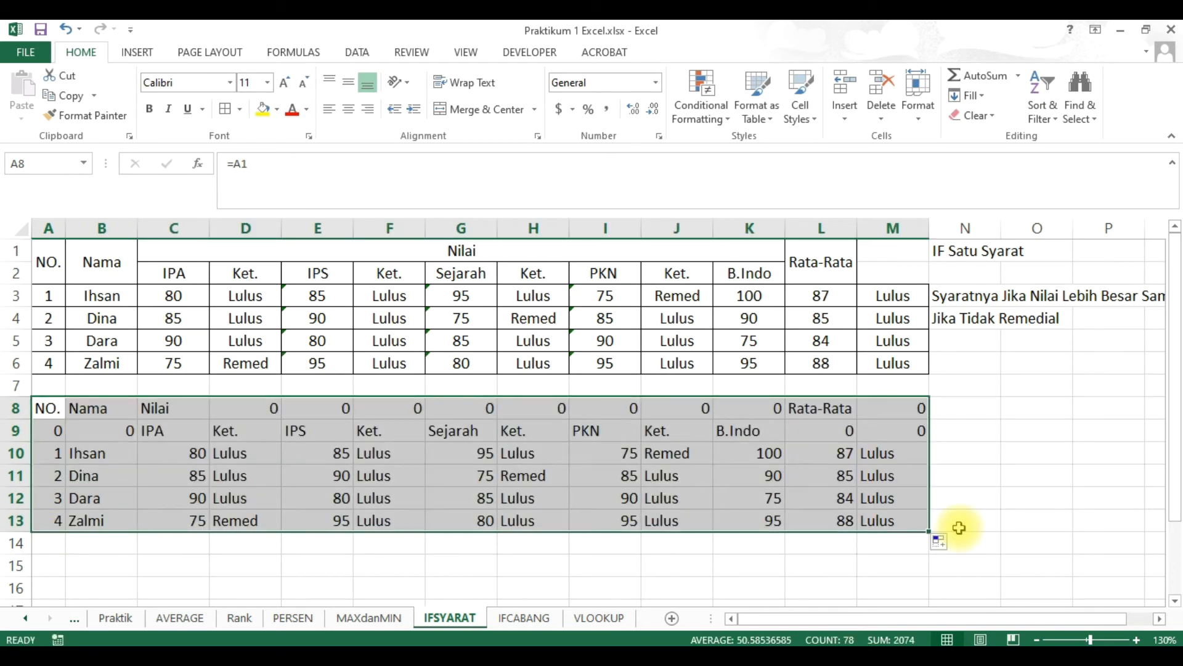
{"action": "left_click", "coordinate": [185, 560]}
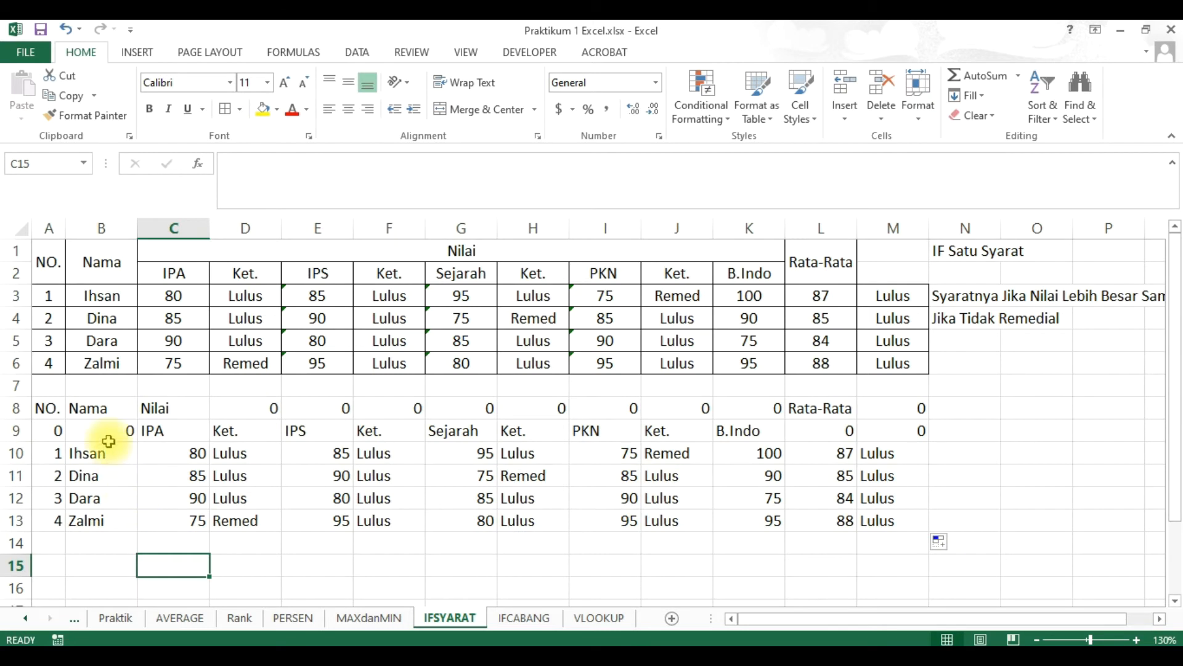
Step: Merge and center the NO. header across A8:A9 and the Nama header across B8:B9, both middle-aligned
{"action": "left_click_drag", "start_coordinate": [48, 408], "coordinate": [50, 438]}
{"action": "left_click", "coordinate": [474, 109]}
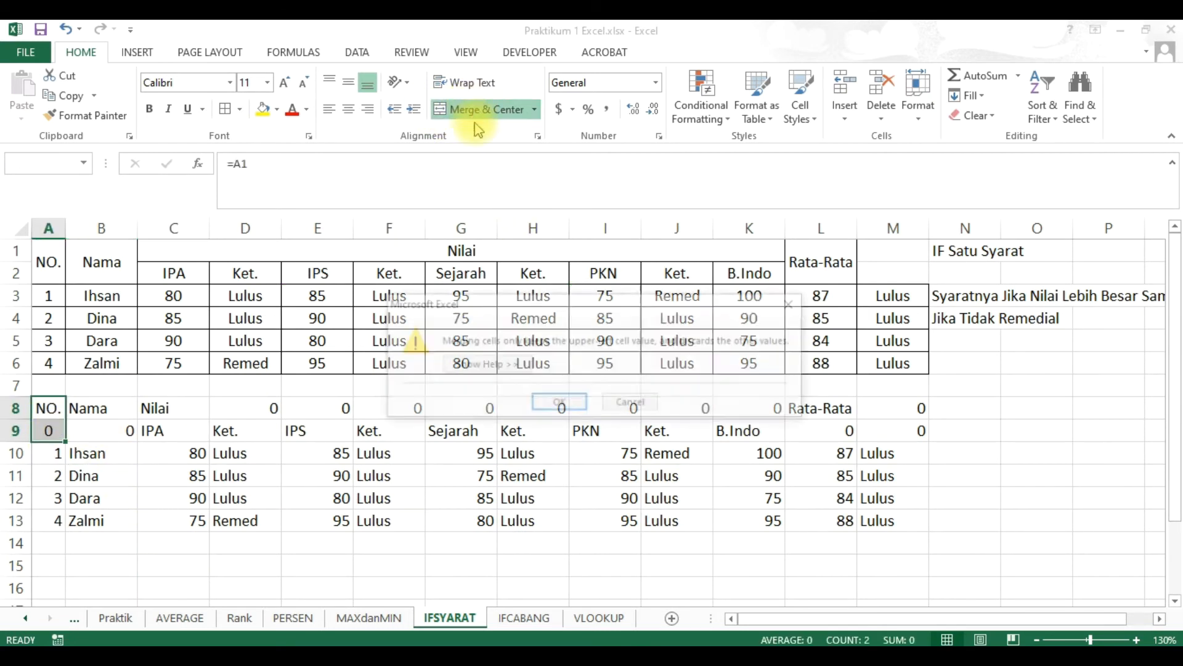
{"action": "left_click", "coordinate": [559, 403]}
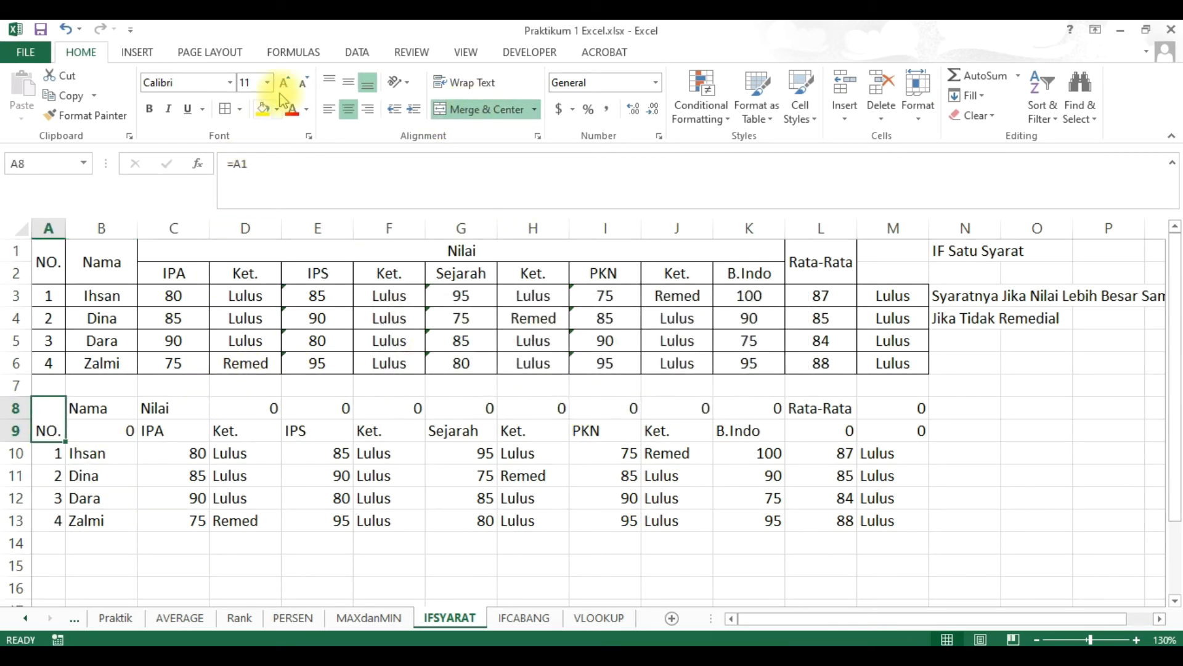
{"action": "left_click", "coordinate": [357, 83]}
{"action": "left_click_drag", "start_coordinate": [108, 408], "coordinate": [108, 430]}
{"action": "left_click", "coordinate": [475, 109]}
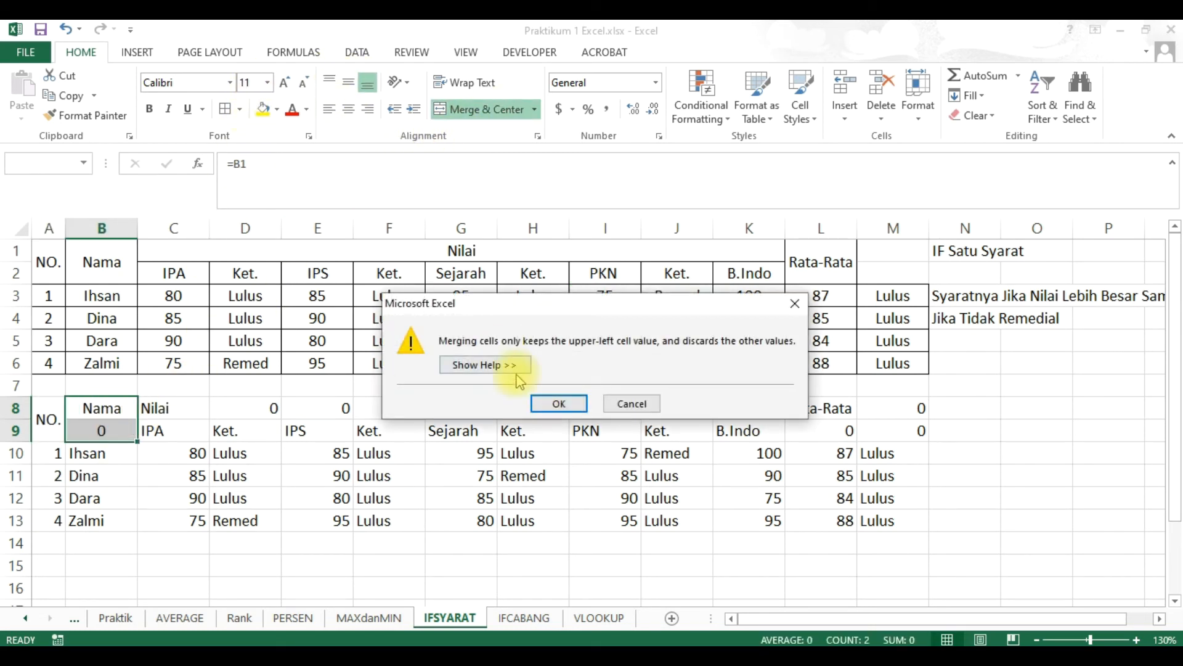
{"action": "left_click", "coordinate": [559, 404]}
{"action": "left_click", "coordinate": [348, 83]}
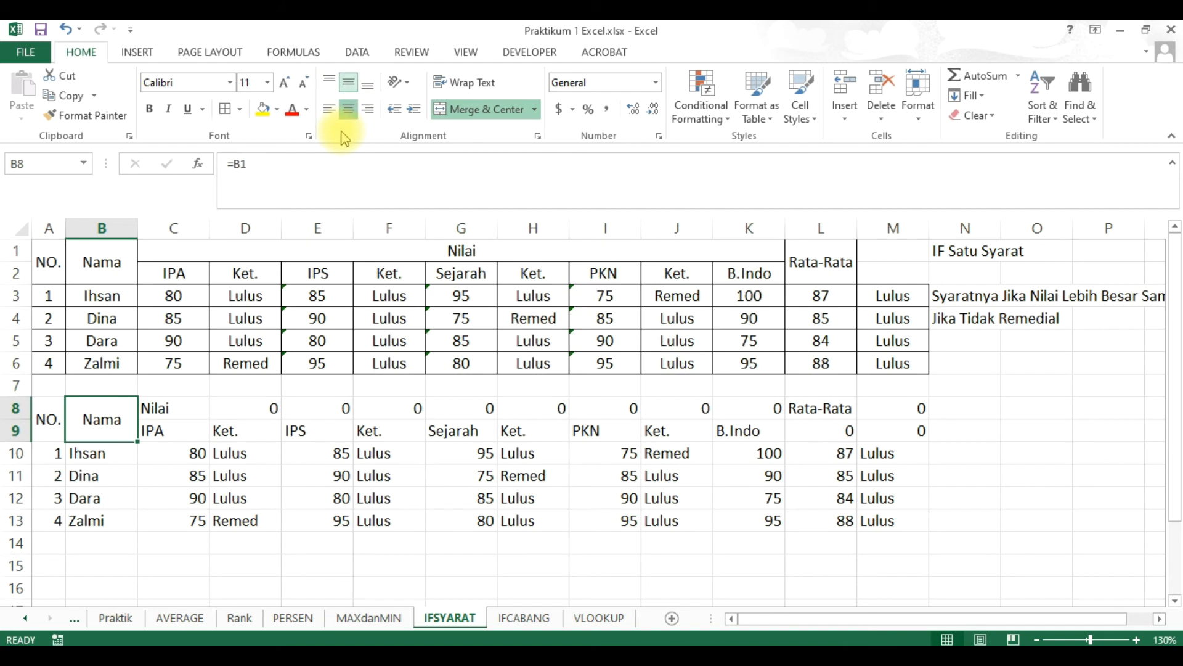
Step: Merge and center the Nilai header across C8:K8 with middle vertical alignment
{"action": "left_click_drag", "start_coordinate": [179, 409], "coordinate": [751, 409]}
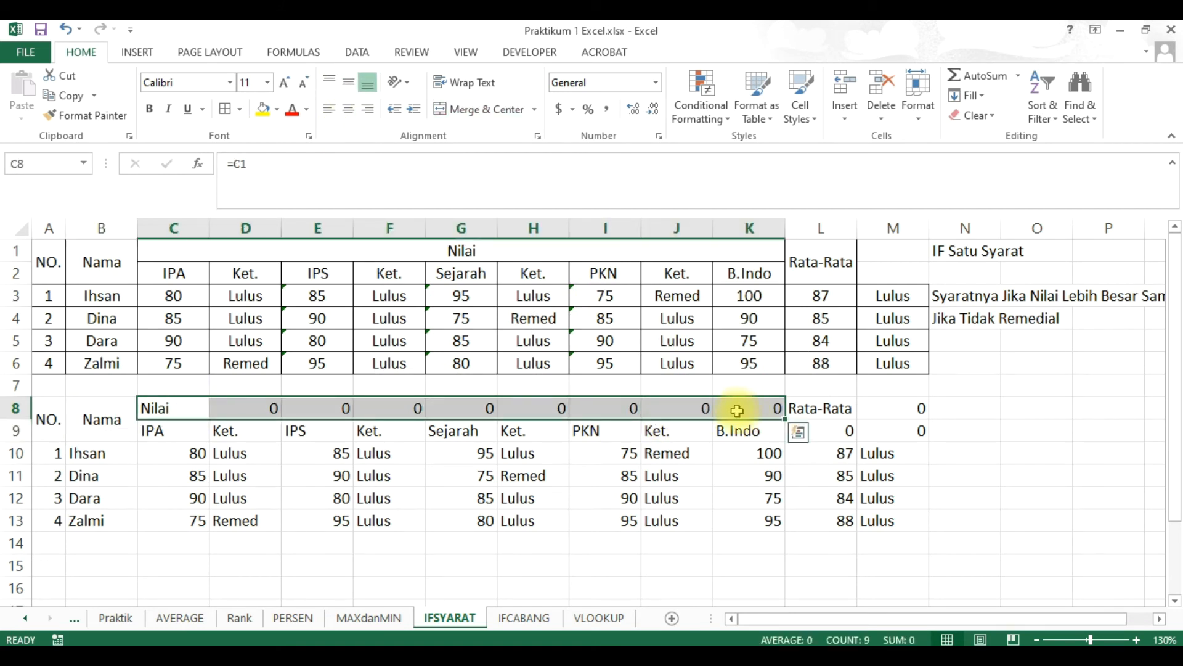
{"action": "left_click", "coordinate": [477, 110]}
{"action": "left_click", "coordinate": [561, 402]}
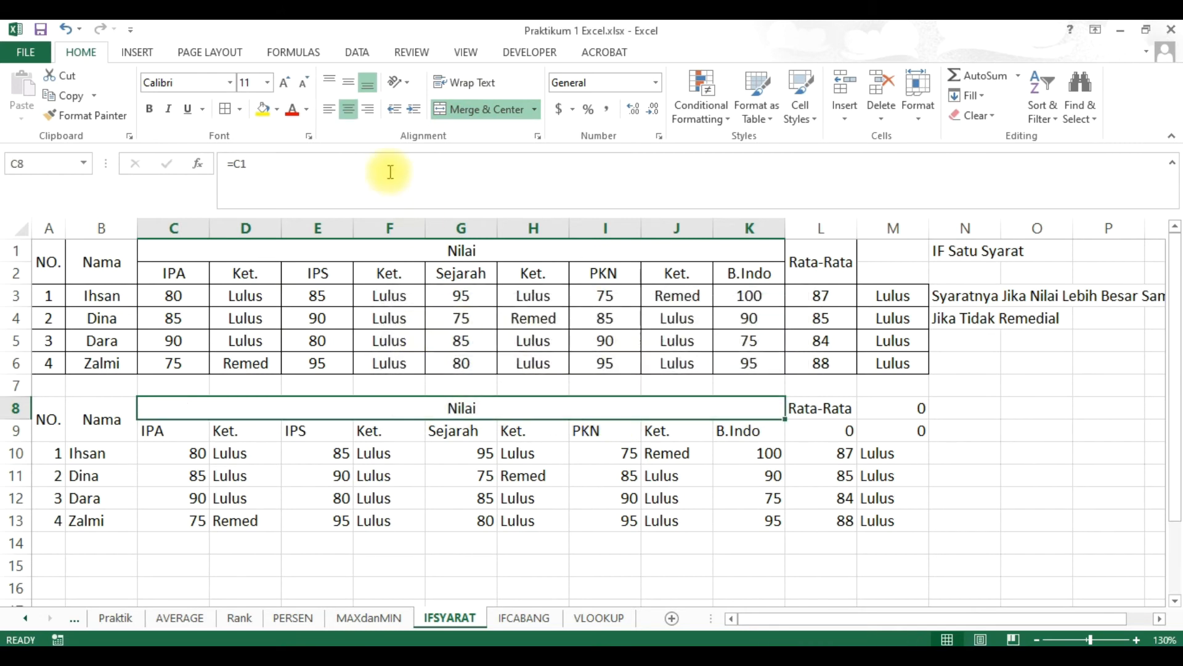
{"action": "left_click", "coordinate": [349, 82]}
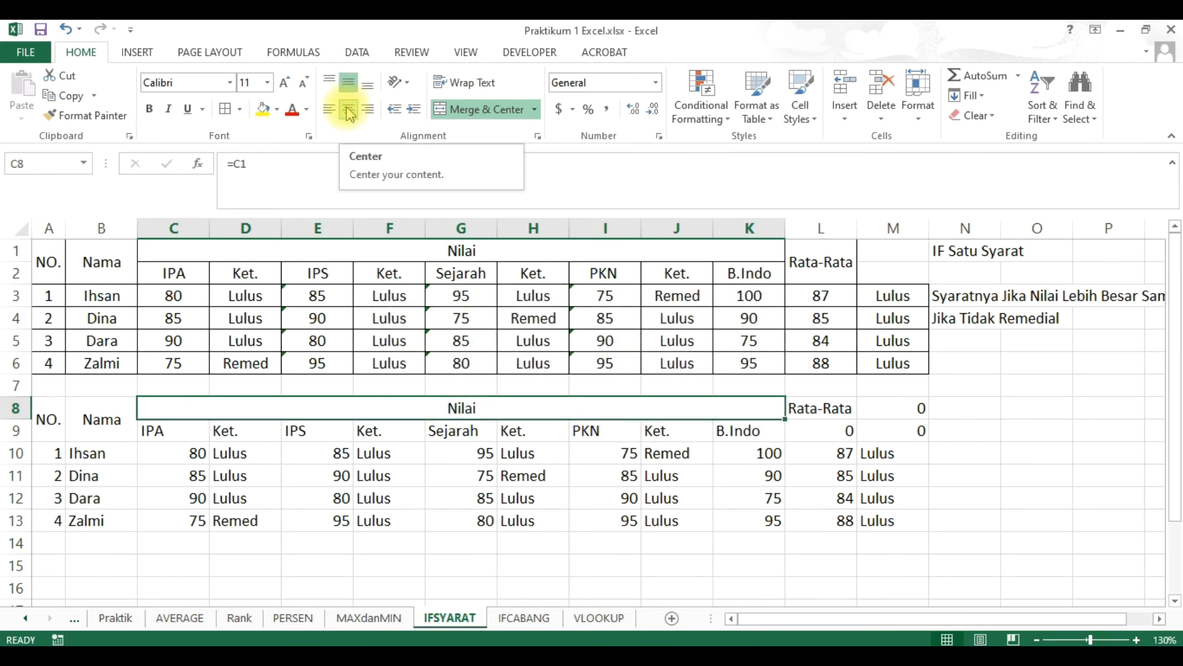
{"action": "left_click", "coordinate": [250, 521]}
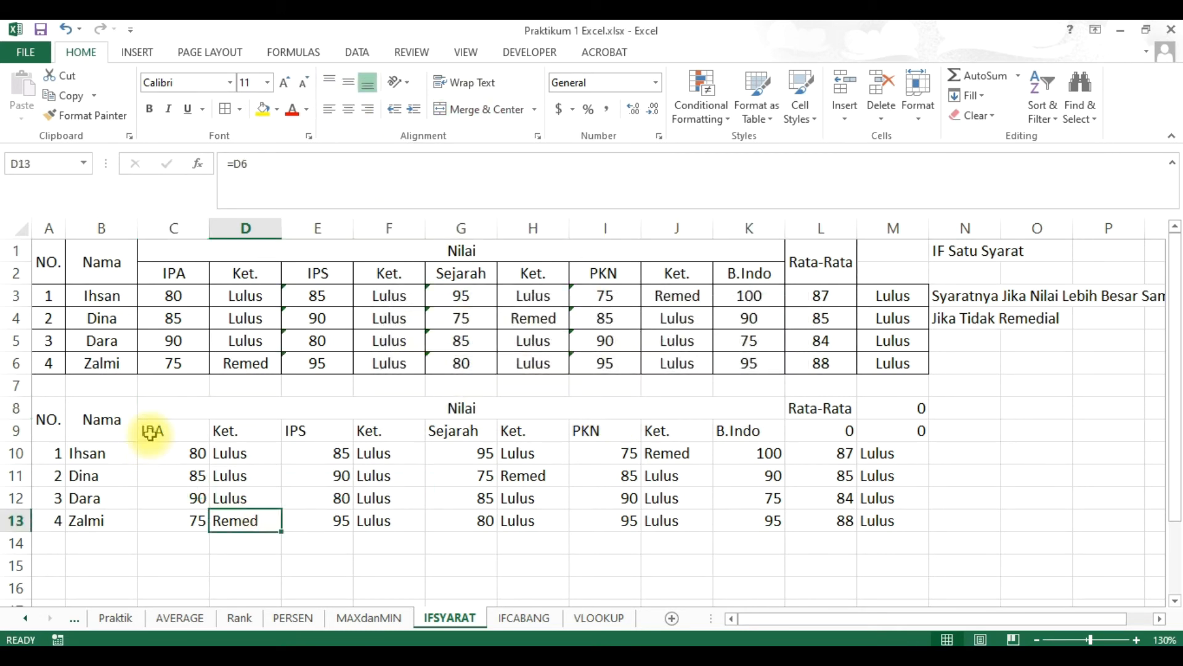
Step: Center the contents of the mirrored table A8:M13 and apply all borders to it
{"action": "left_click_drag", "start_coordinate": [37, 431], "coordinate": [867, 524]}
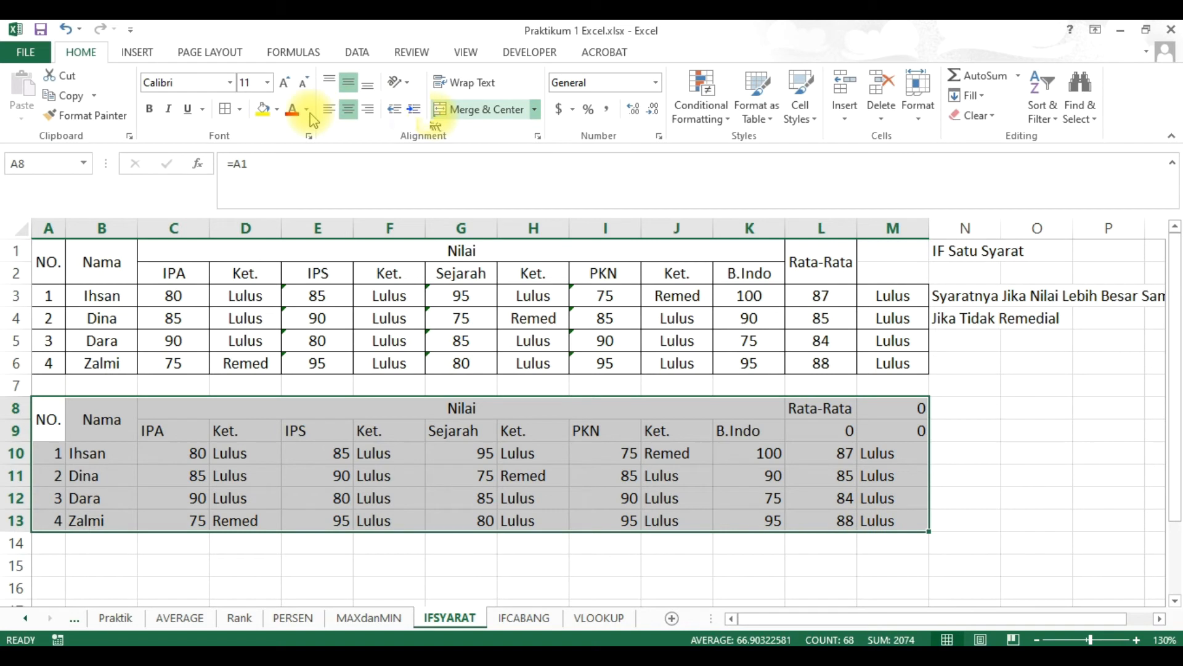
{"action": "left_click", "coordinate": [349, 109]}
{"action": "left_click", "coordinate": [391, 483]}
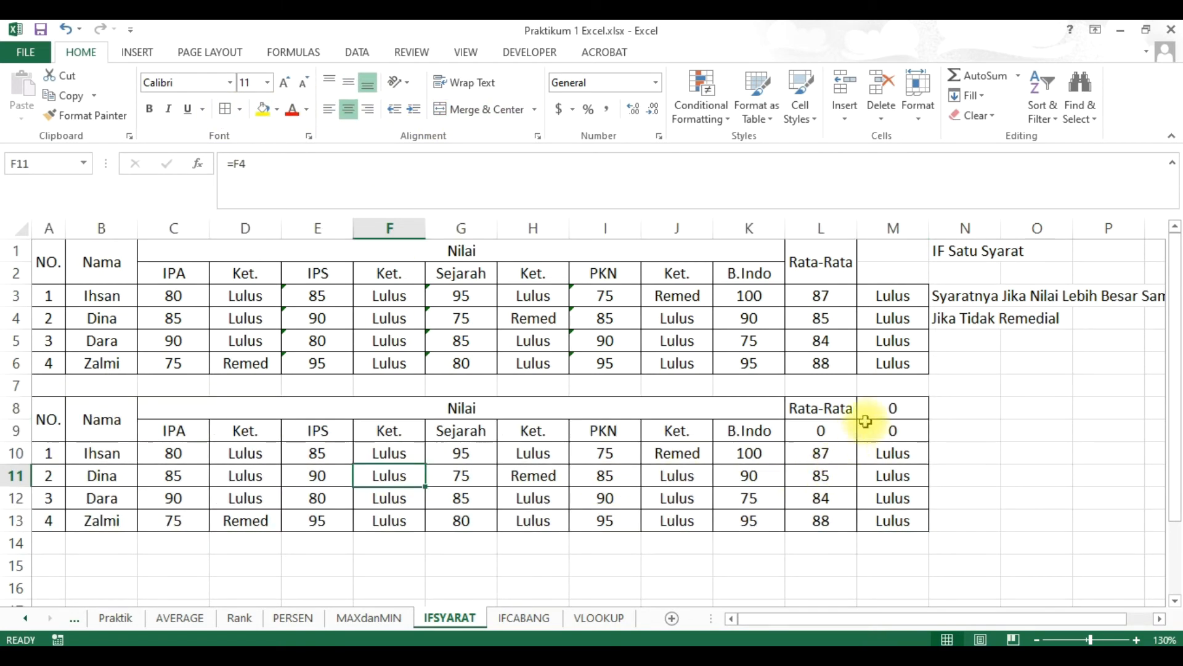
{"action": "left_click_drag", "start_coordinate": [888, 408], "coordinate": [914, 521]}
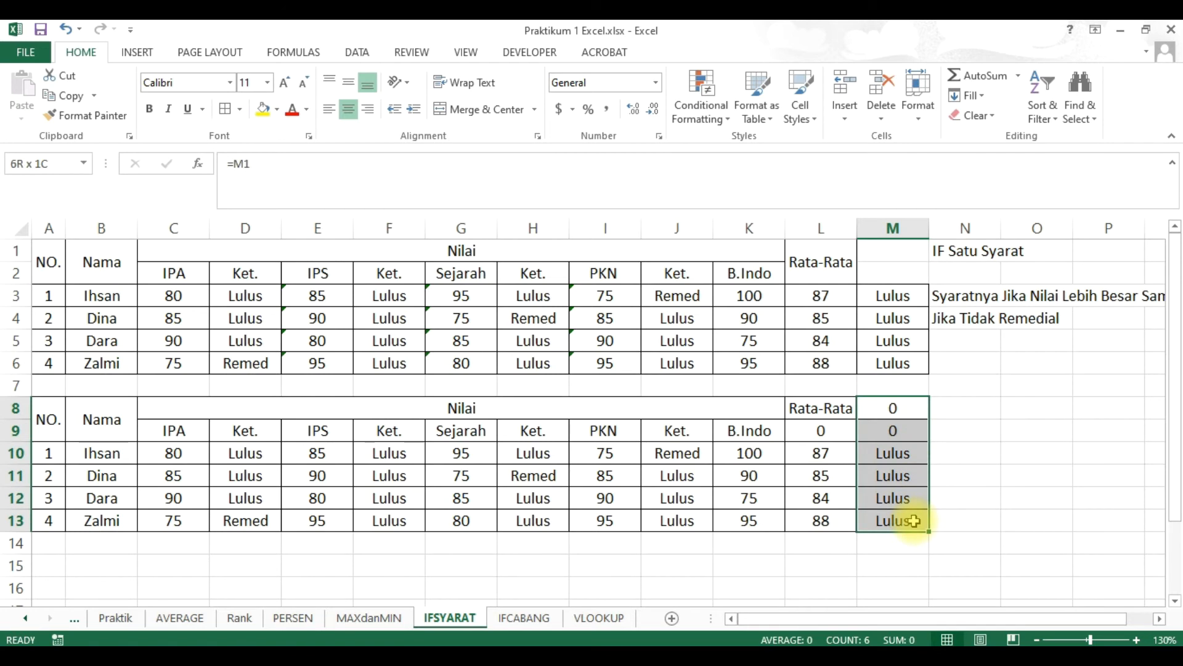
{"action": "left_click", "coordinate": [1028, 456]}
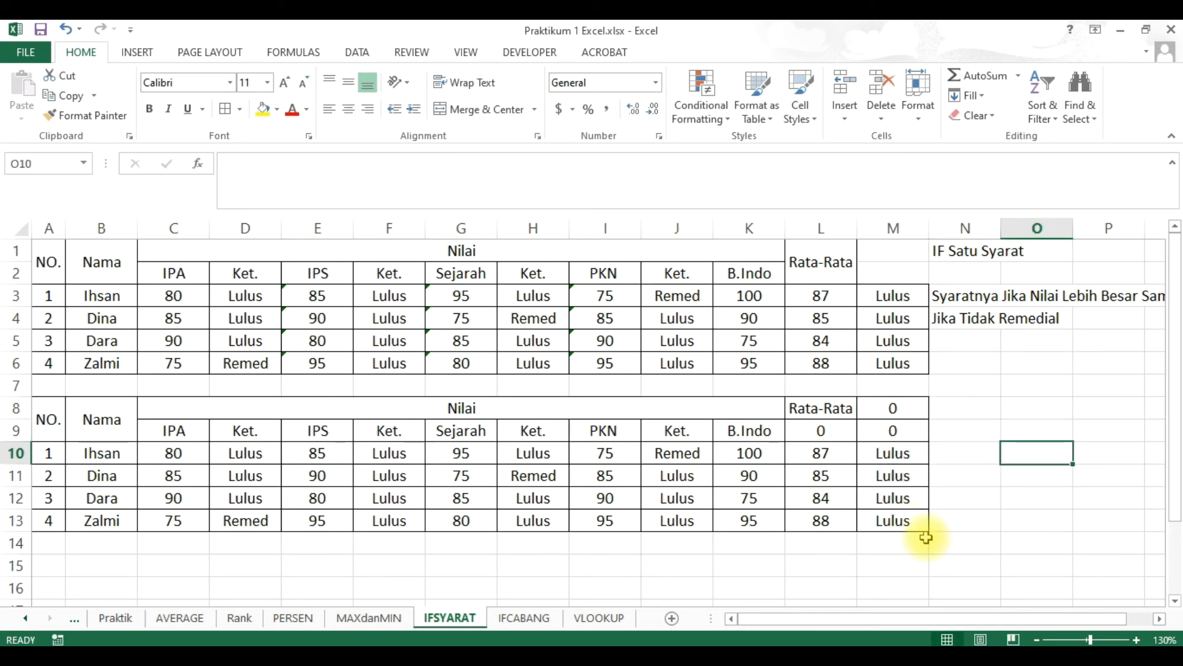
{"action": "right_click", "coordinate": [460, 618]}
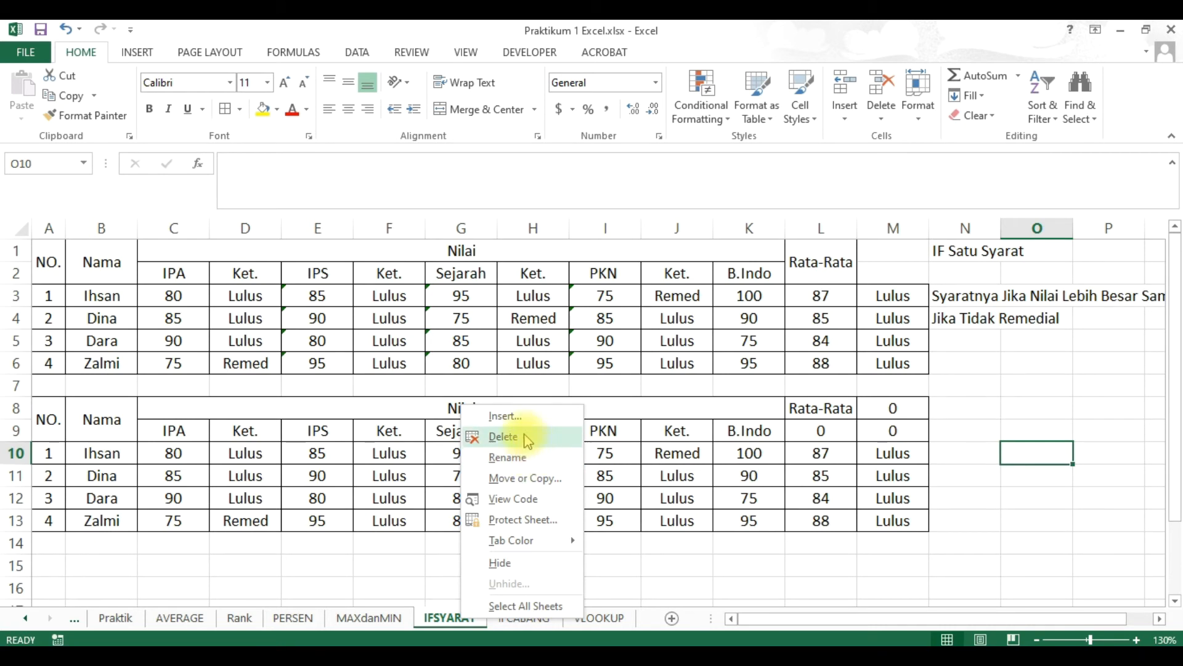
{"action": "key", "text": "Escape"}
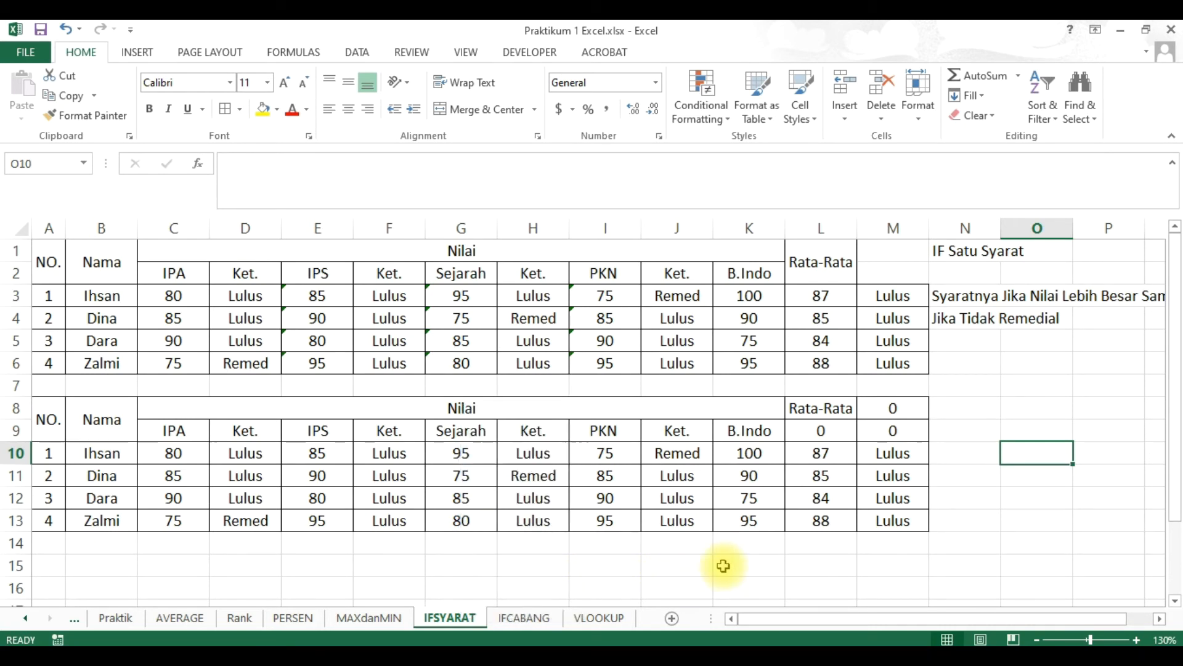
Step: Add a new worksheet after IFSYARAT and name it IF2SYARAT
{"action": "left_click", "coordinate": [672, 618]}
{"action": "double_click", "coordinate": [512, 622]}
{"action": "type", "text": "IF"}
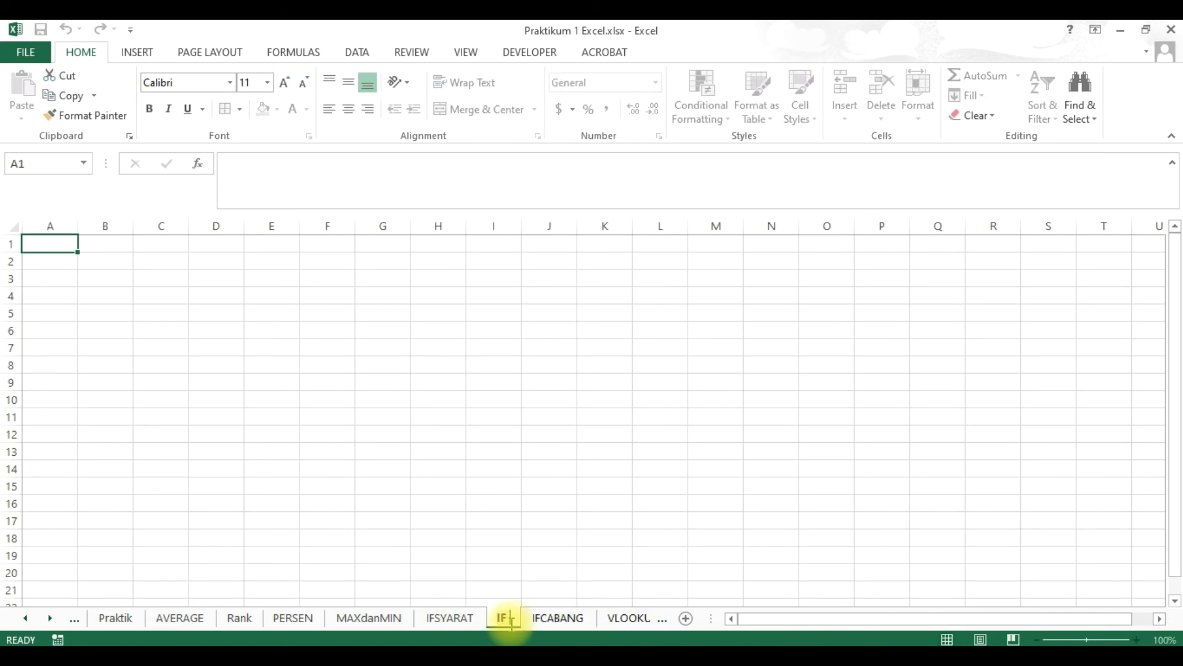
{"action": "type", "text": "2"}
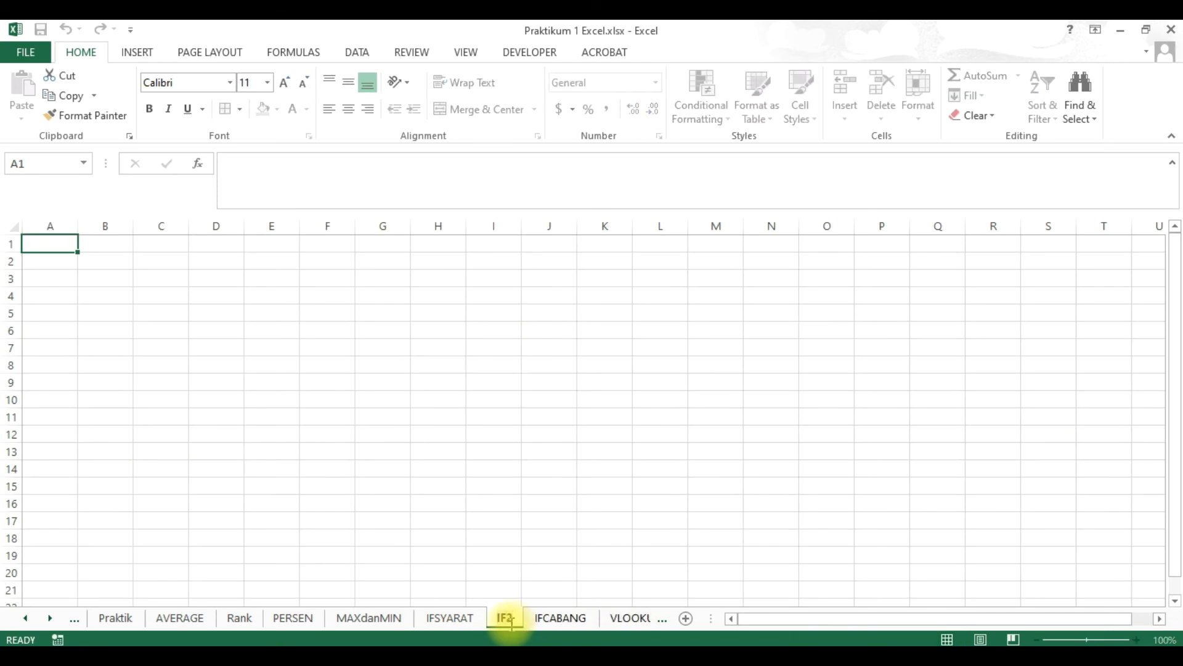
{"action": "type", "text": "SYARAT"}
{"action": "key", "text": "Return"}
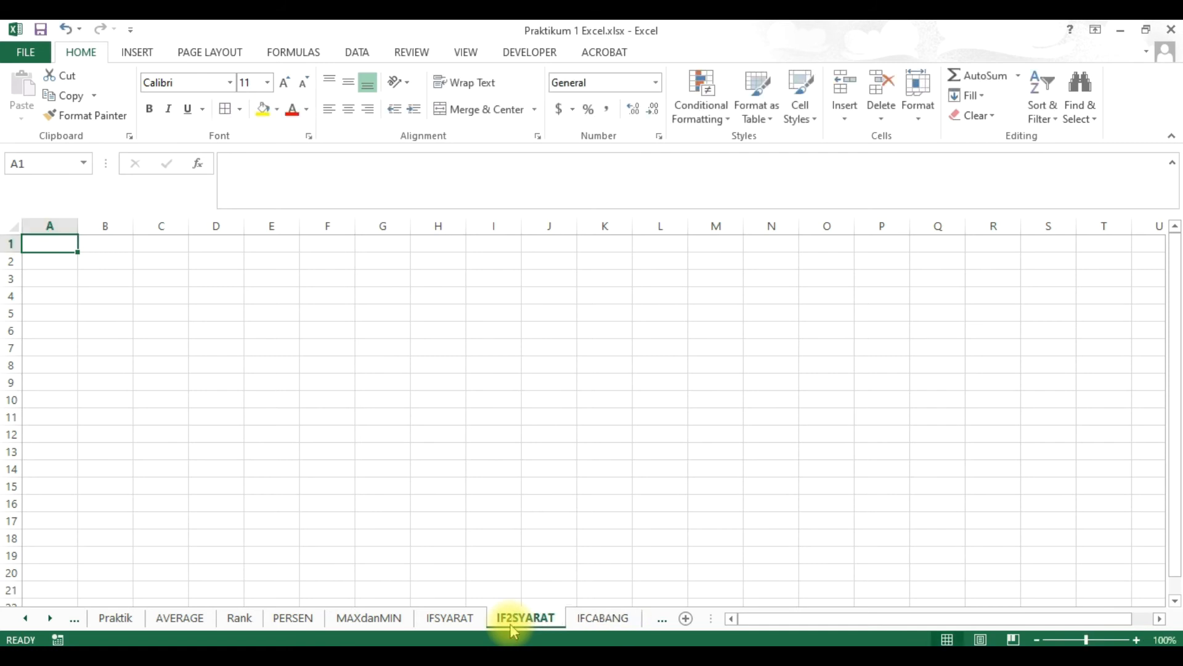
Step: Copy the grade table A1:H6 from the AVERAGE sheet into IF2SYARAT starting at cell A1
{"action": "left_click", "coordinate": [185, 621]}
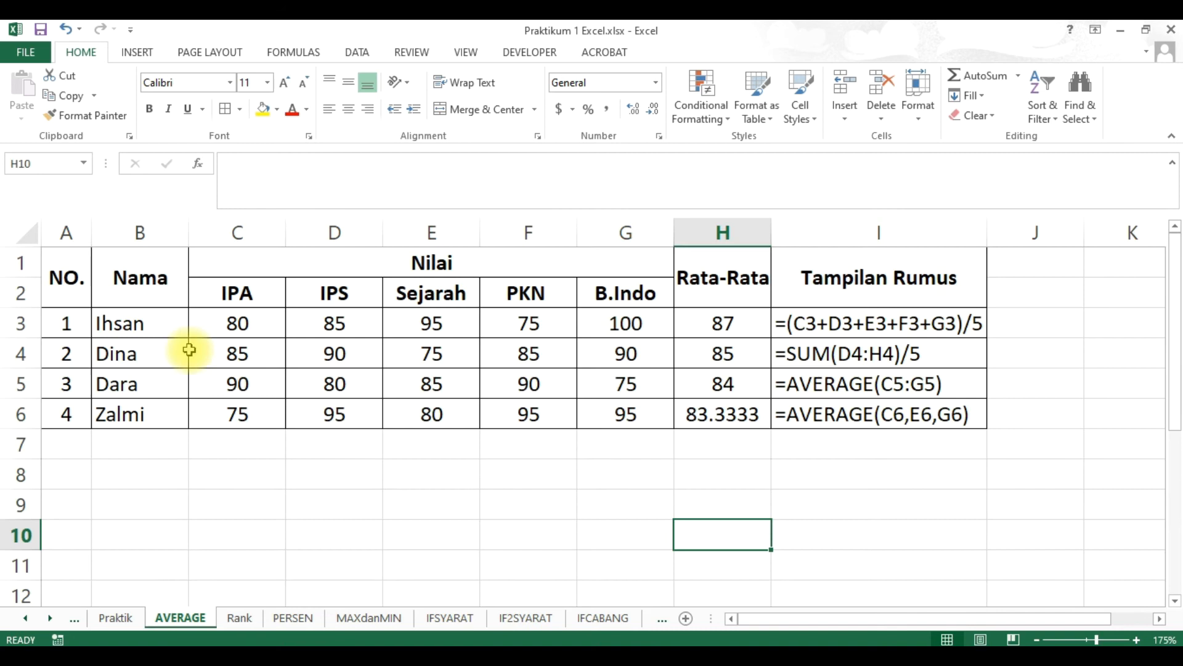
{"action": "left_click_drag", "start_coordinate": [71, 275], "coordinate": [703, 414]}
{"action": "right_click", "coordinate": [143, 278]}
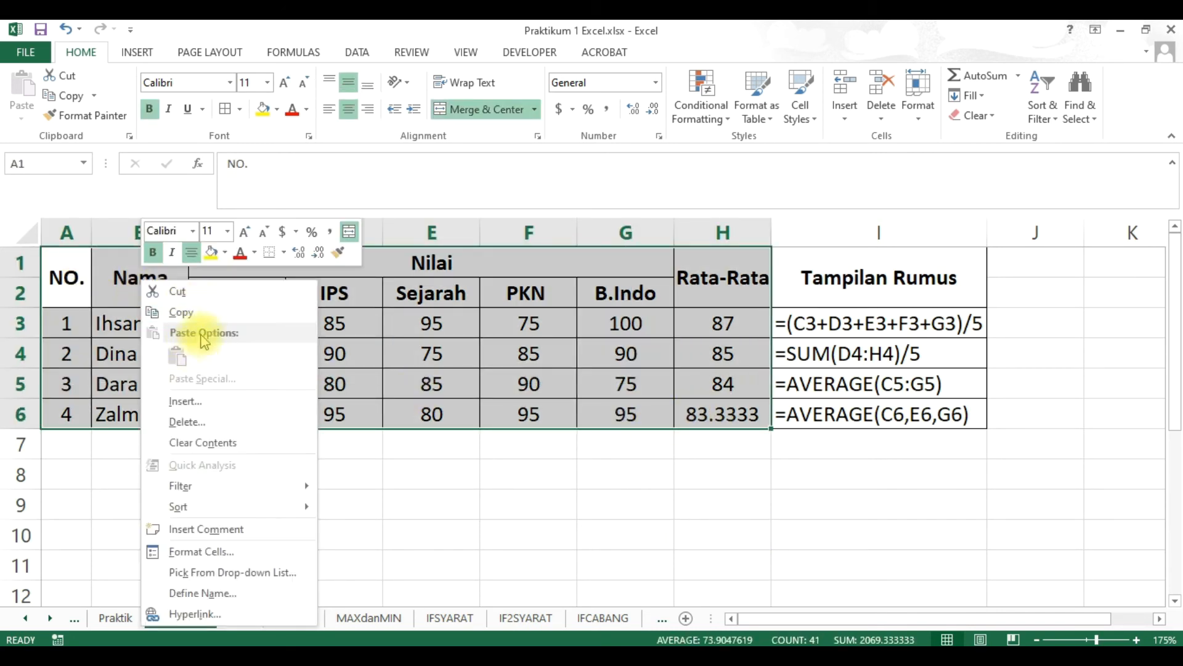
{"action": "left_click", "coordinate": [189, 313]}
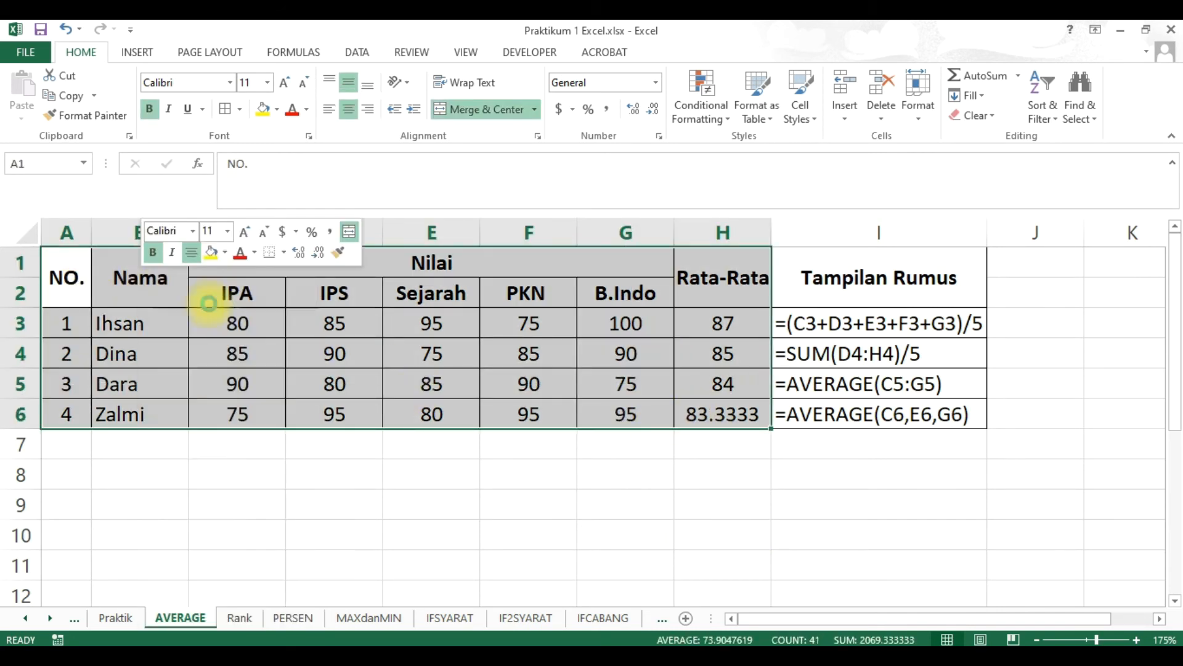
{"action": "left_click", "coordinate": [522, 619]}
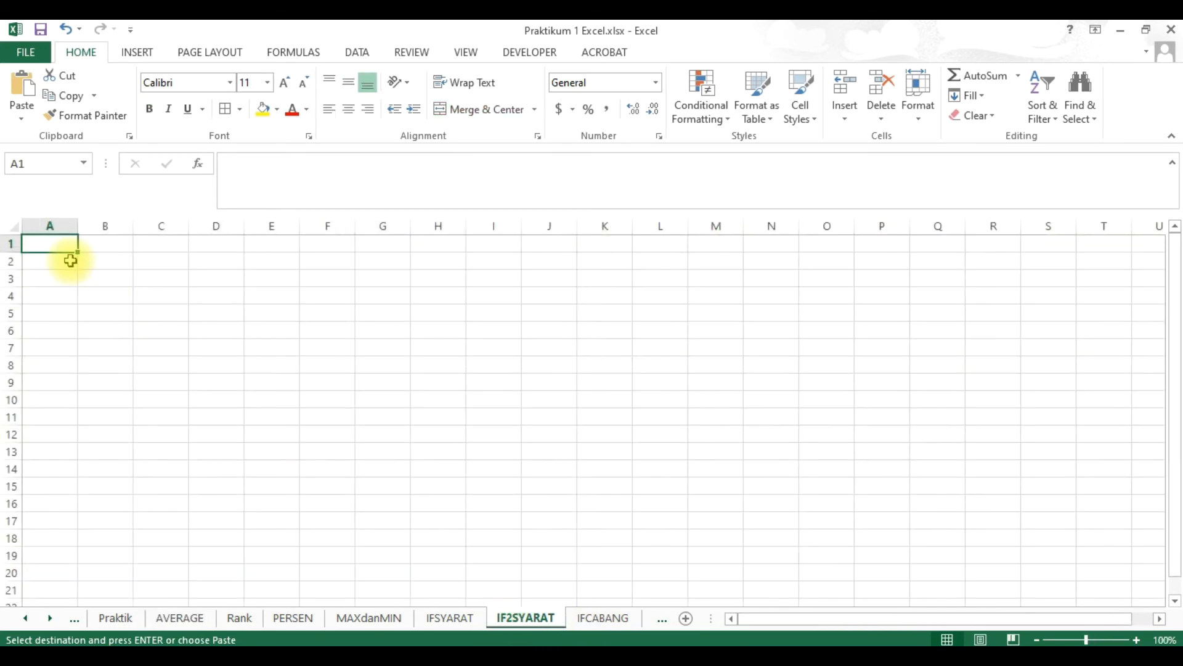
{"action": "key", "text": "ctrl+v"}
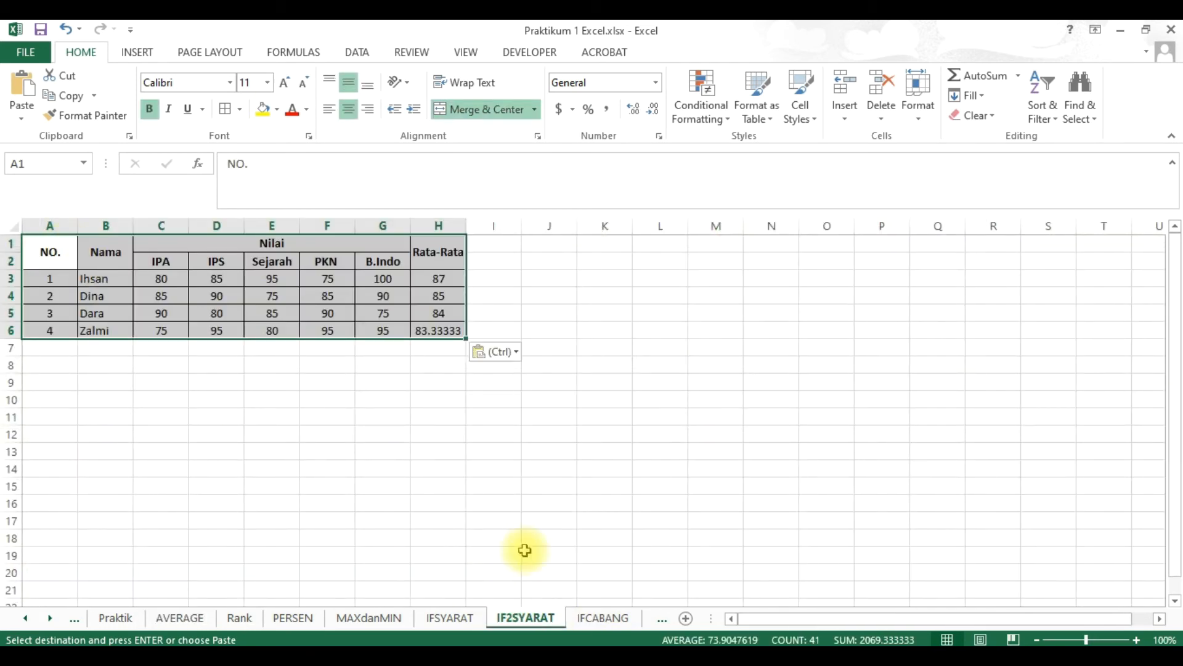
{"action": "left_click", "coordinate": [527, 553]}
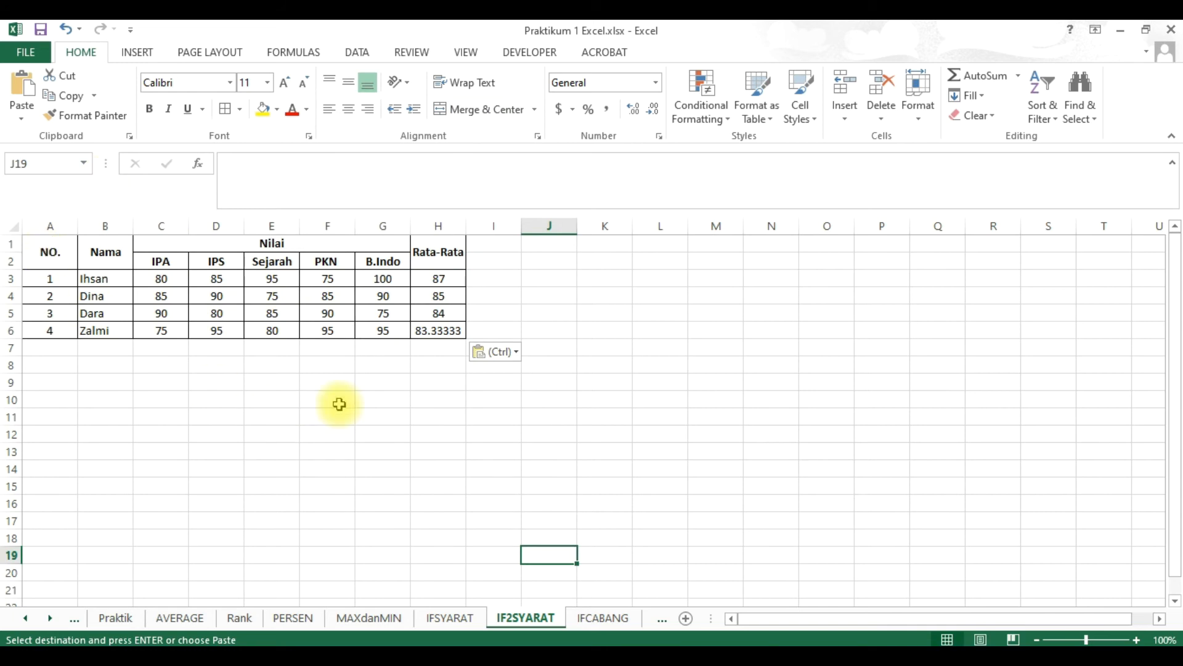
Step: Change the fourth student's Rata-Rata formula in H6 to =AVERAGE(C6:G6)
{"action": "scroll", "coordinate": [339, 398], "scroll_direction": "up", "scroll_amount": 4}
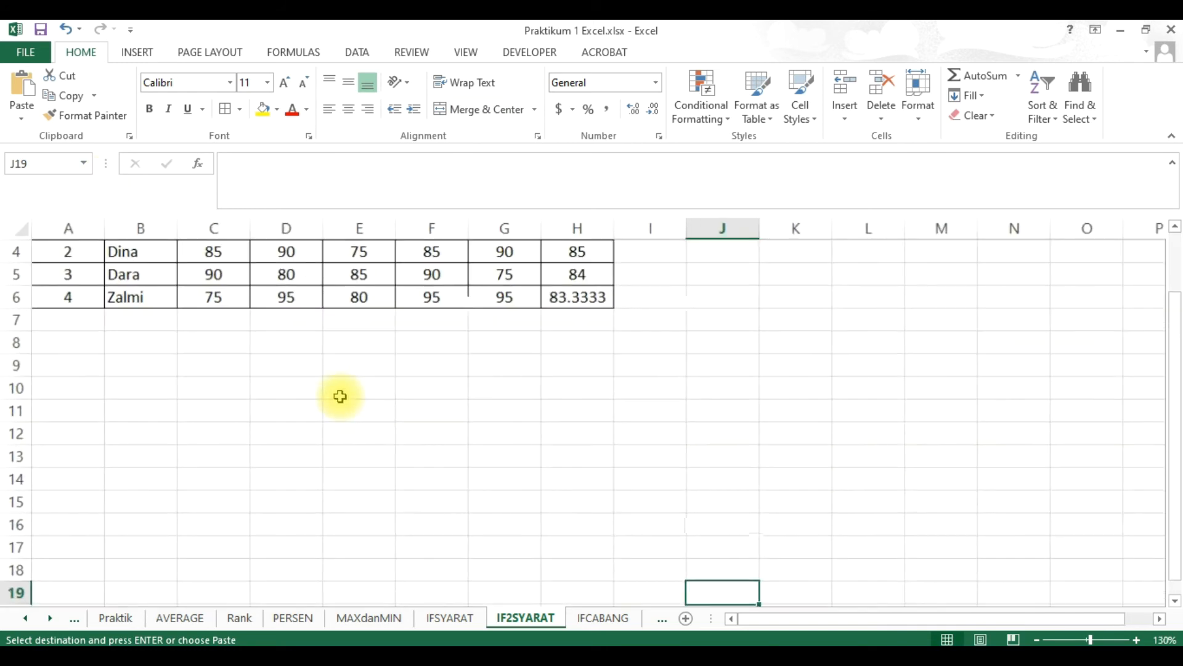
{"action": "scroll", "coordinate": [341, 395], "scroll_direction": "up", "scroll_amount": 2}
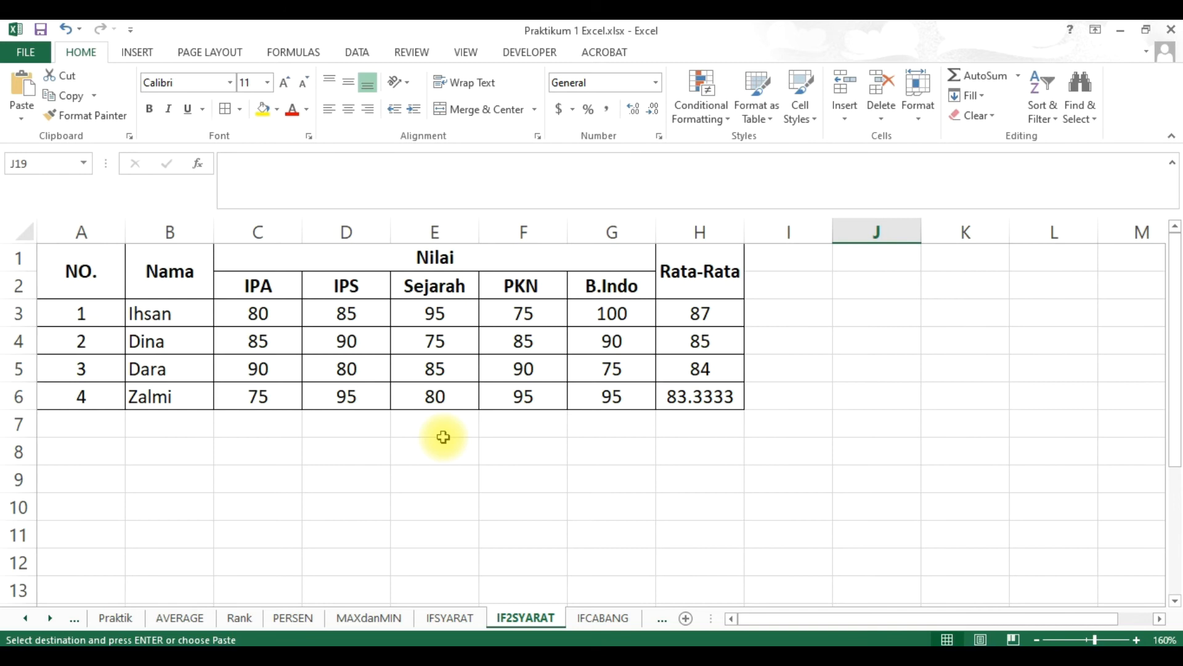
{"action": "double_click", "coordinate": [674, 396]}
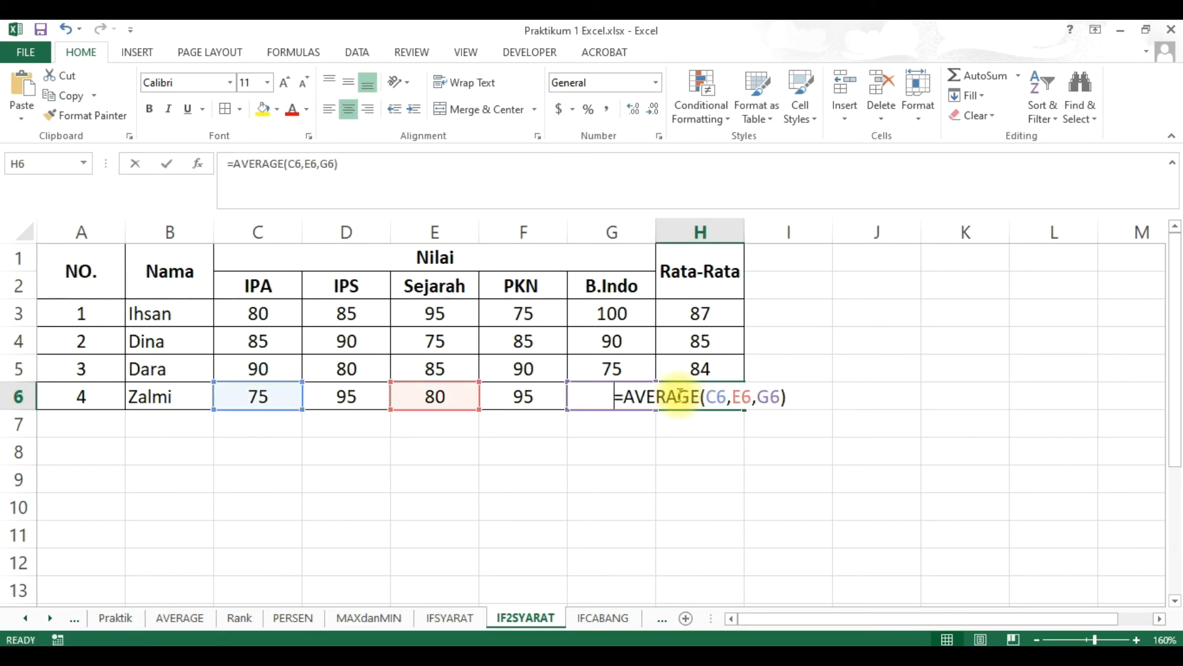
{"action": "double_click", "coordinate": [740, 397]}
{"action": "type", "text": ":"}
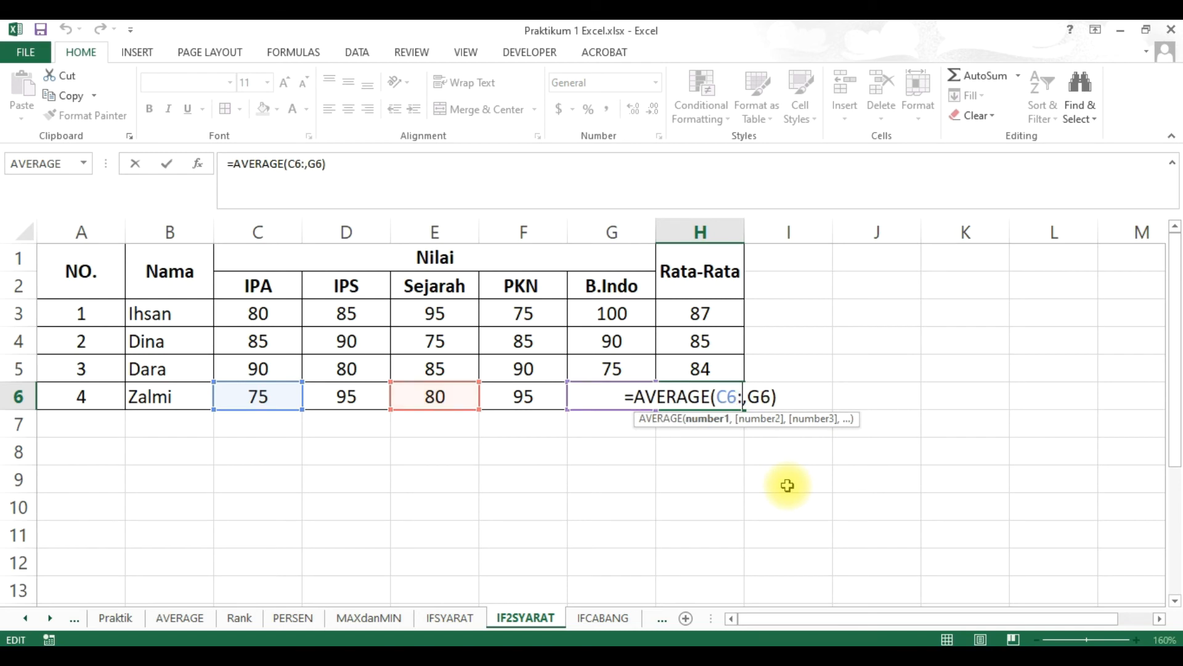
{"action": "key", "text": "Delete"}
{"action": "key", "text": "Delete"}
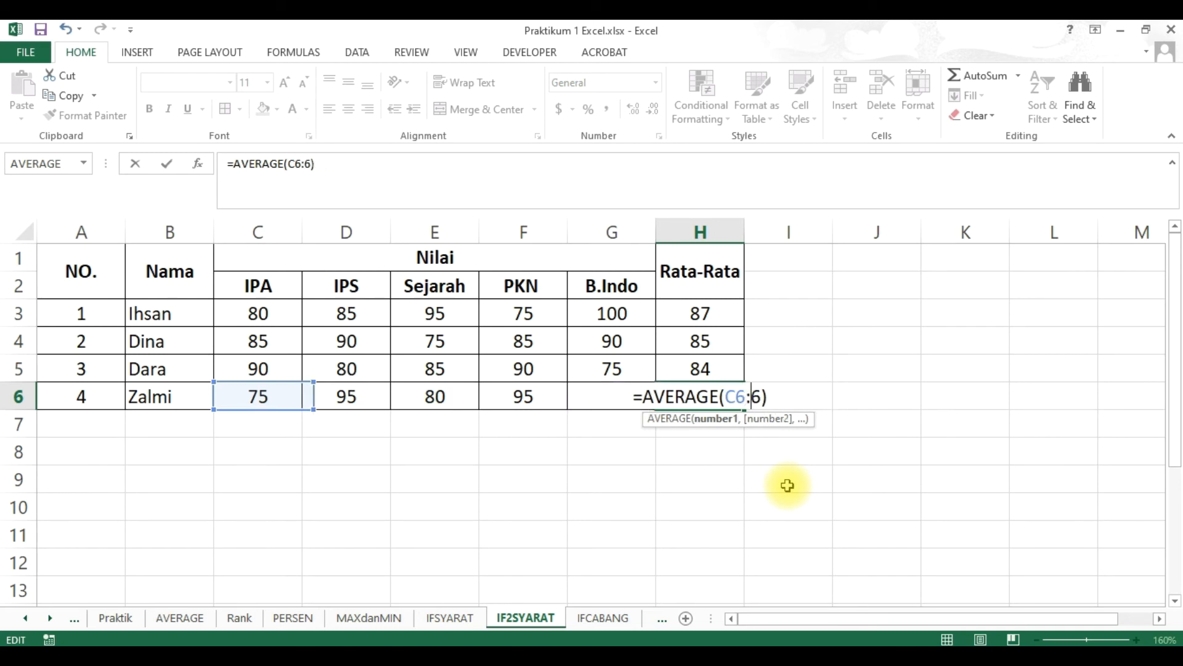
{"action": "type", "text": "G"}
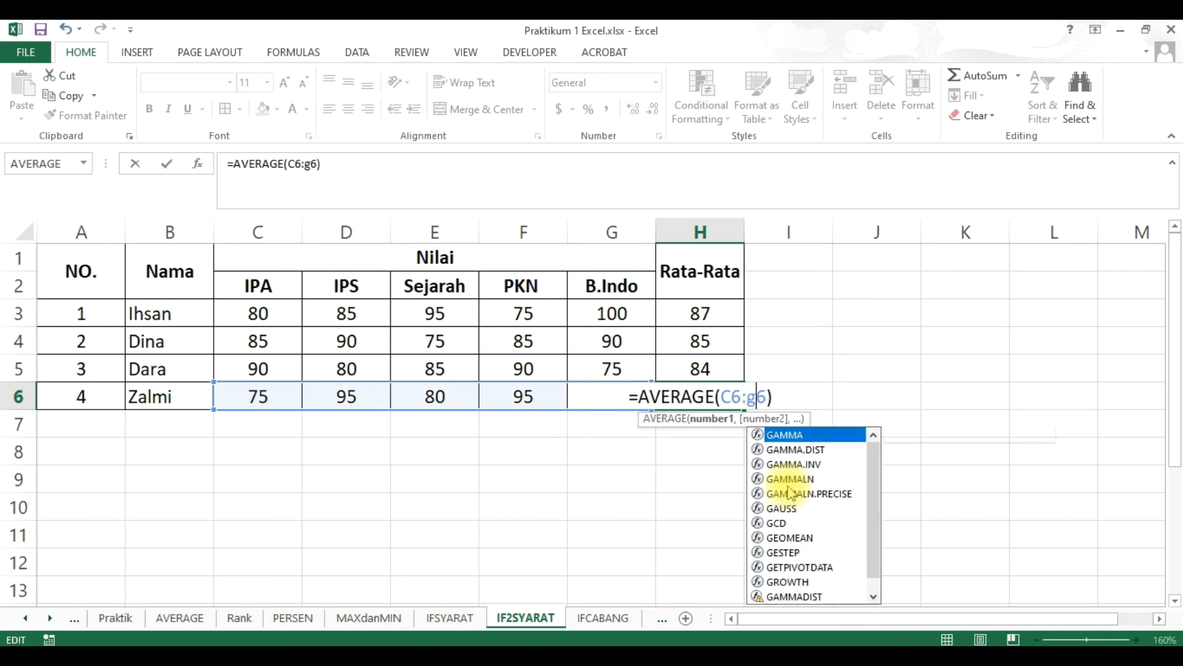
{"action": "key", "text": "Return"}
{"action": "left_click", "coordinate": [787, 497]}
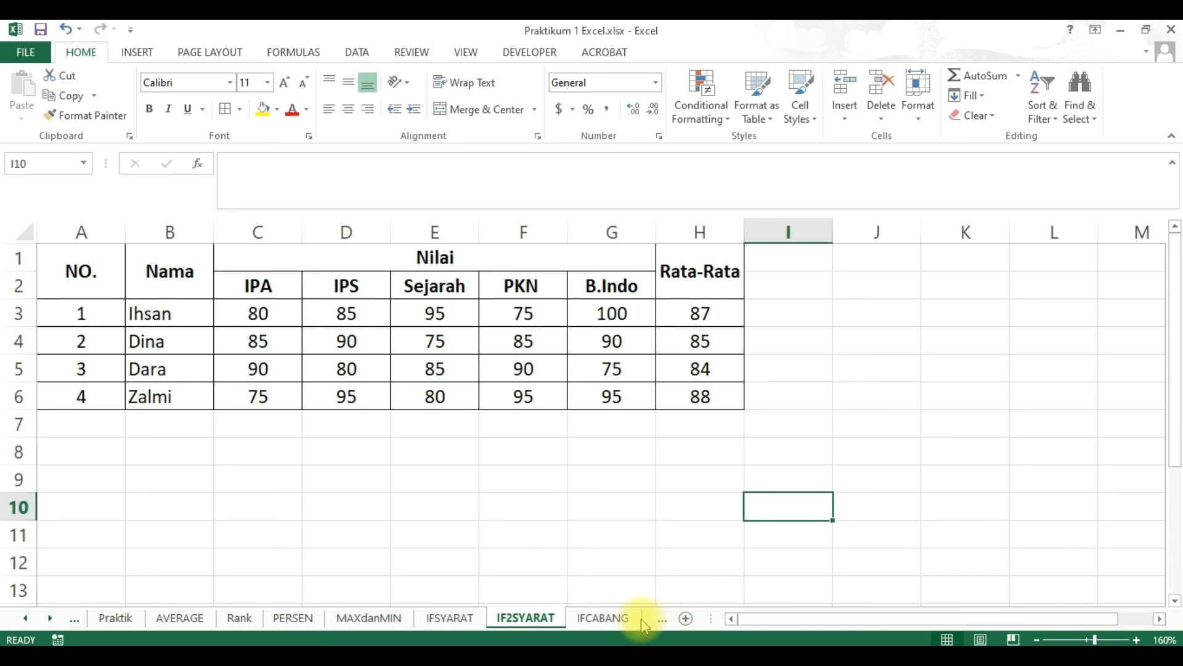
Step: Enter the heading "IF Dua Syarat" in cell J2
{"action": "left_click", "coordinate": [856, 282]}
{"action": "type", "text": "IF"}
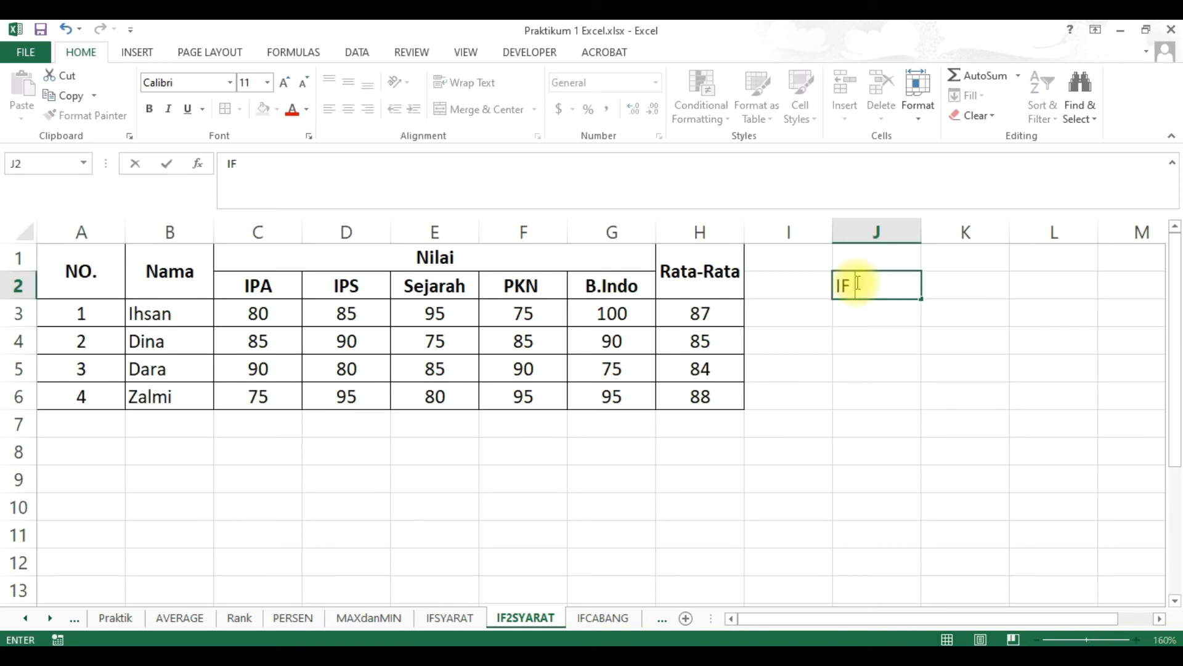
{"action": "type", "text": " Dua SYa"}
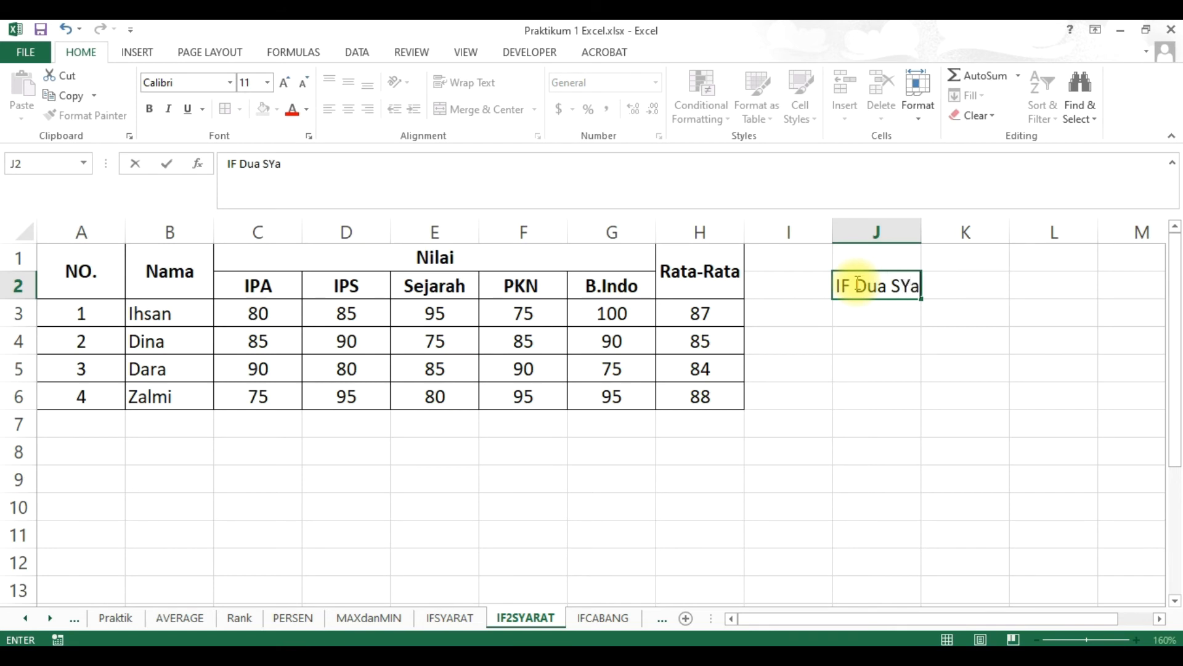
{"action": "type", "text": "rat"}
{"action": "key", "text": "Return"}
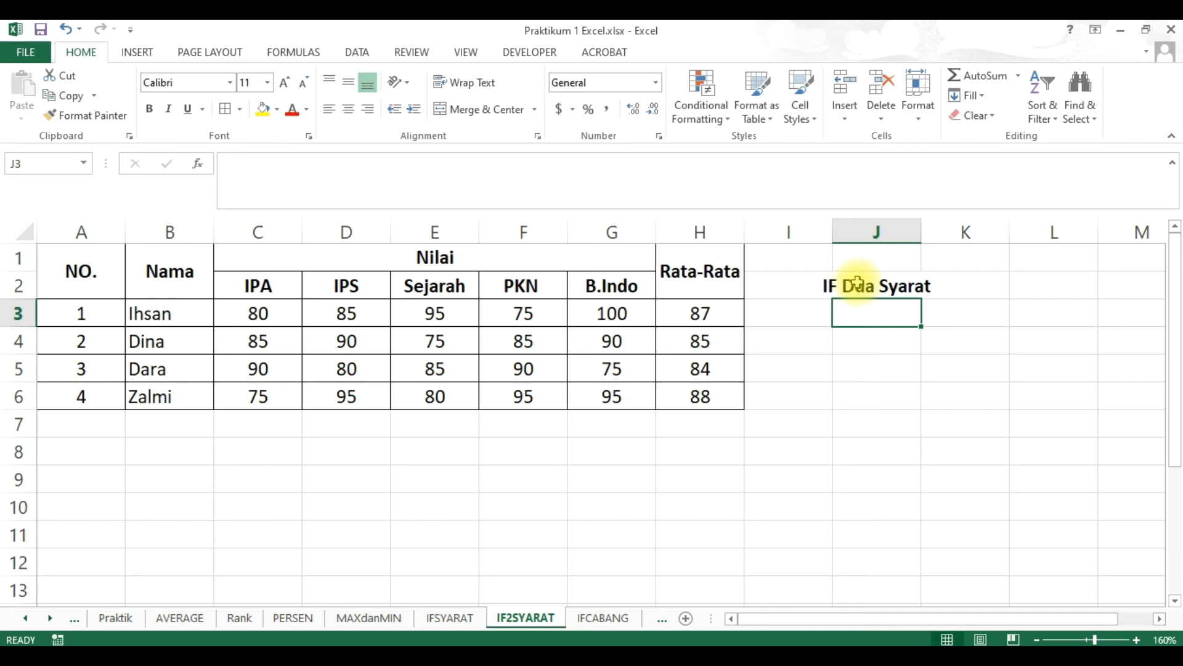
Step: Enter the label "Syaratnya" in cell J4 below the heading
{"action": "left_click", "coordinate": [844, 347]}
{"action": "type", "text": "Sy"}
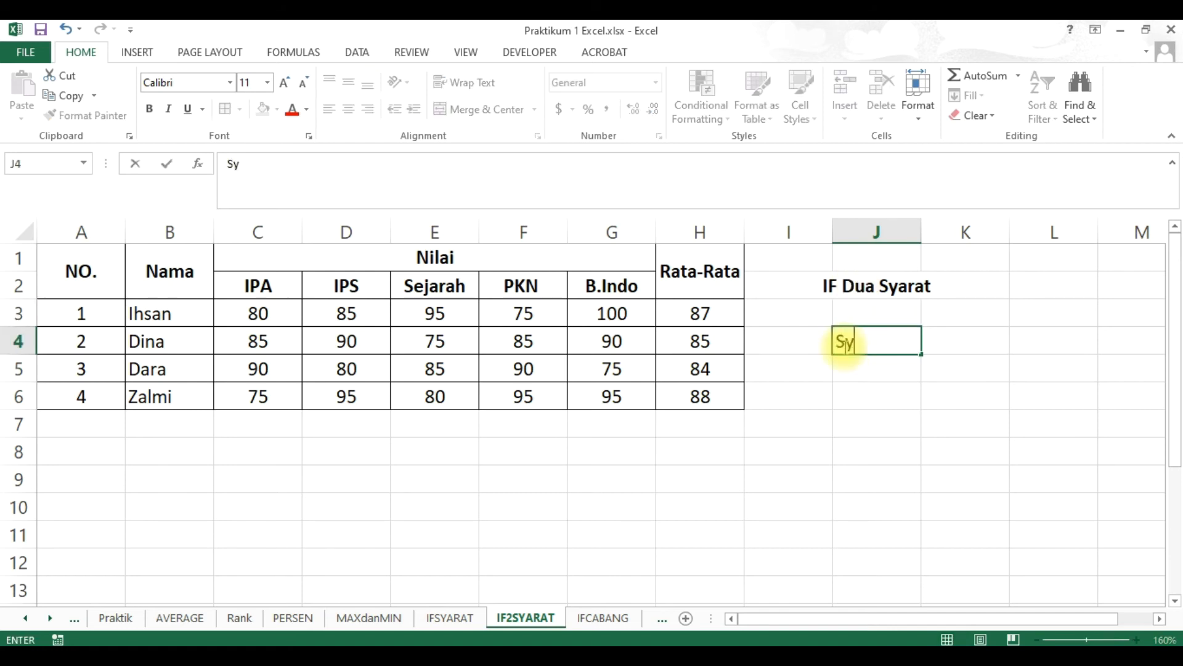
{"action": "type", "text": "aratnya"}
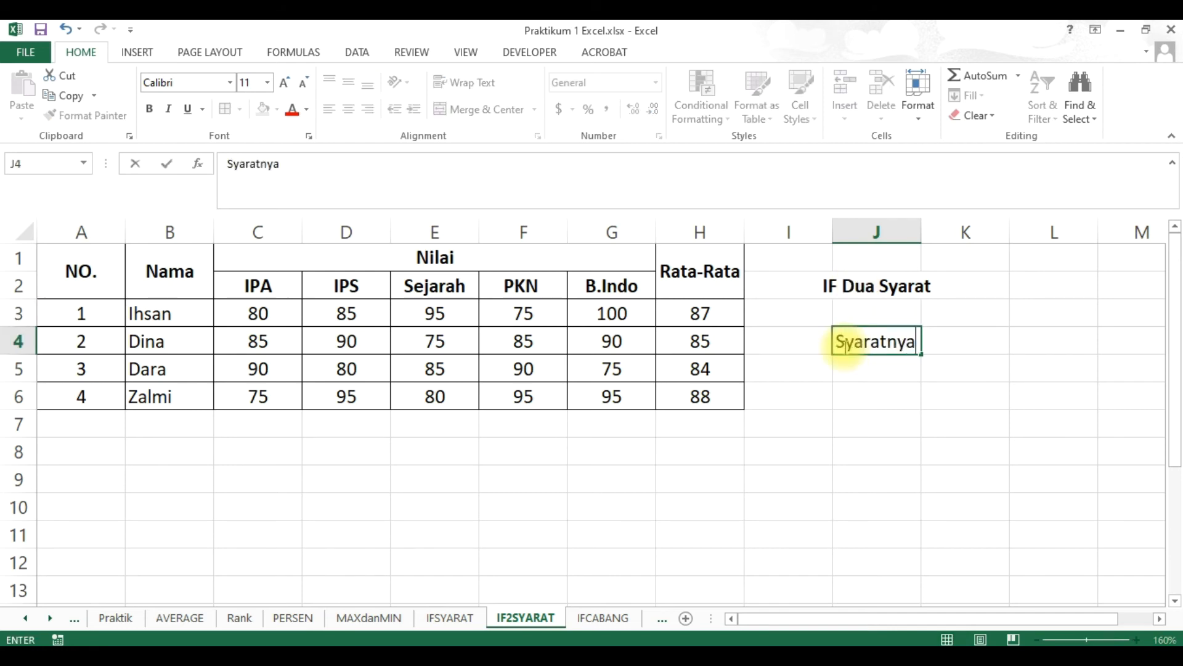
{"action": "key", "text": "Return"}
Step: Enter "Jika nilai >= 80 dan Jika kehadiran >=80%" in J5 and "Maka Lulus" in J6
{"action": "type", "text": "Jlak"}
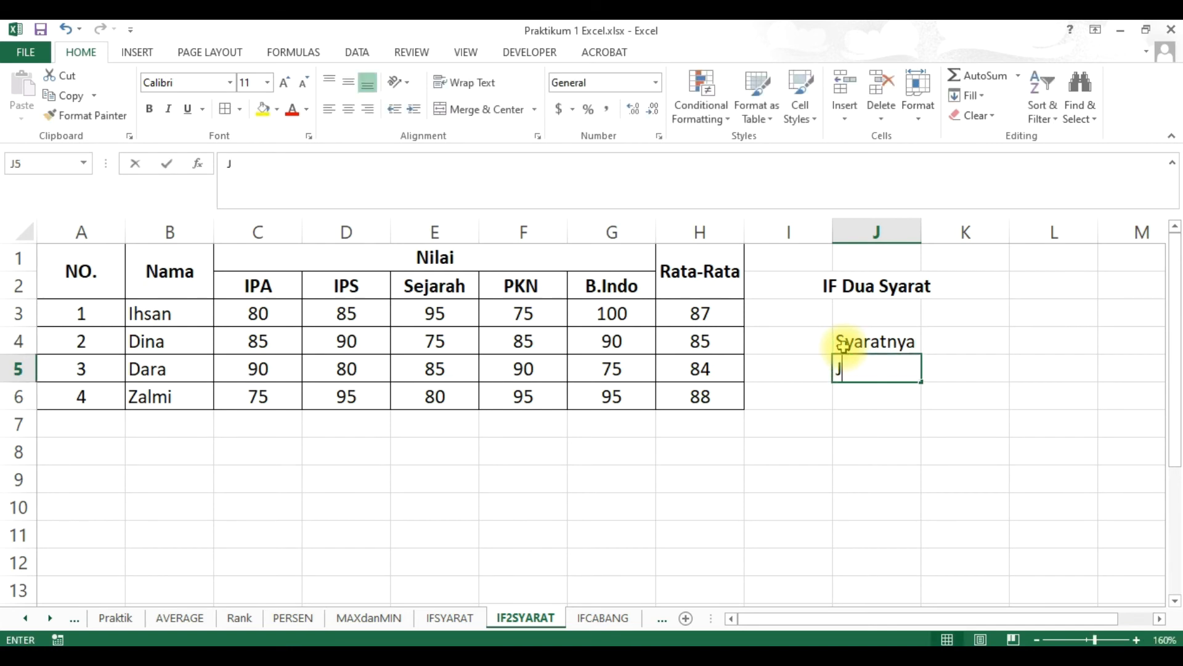
{"action": "key", "text": "BackSpace"}
{"action": "key", "text": "BackSpace"}
{"action": "key", "text": "BackSpace"}
{"action": "type", "text": "ika nilai"}
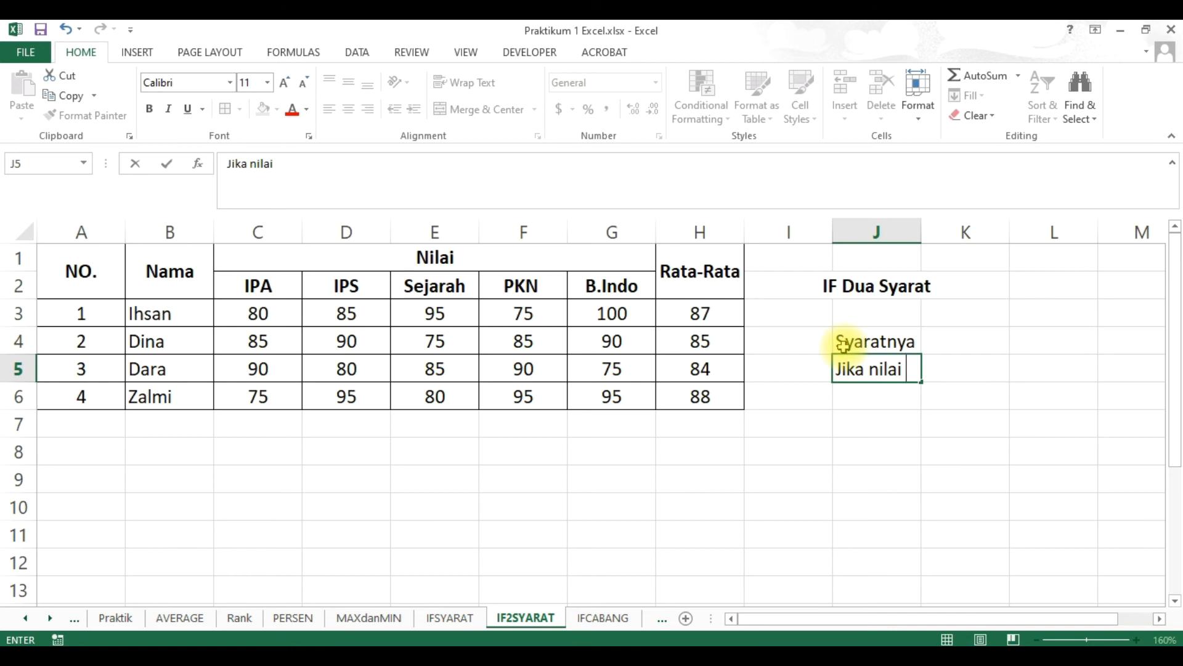
{"action": "type", "text": ">= 80 dan Jika kehadiran diatas"}
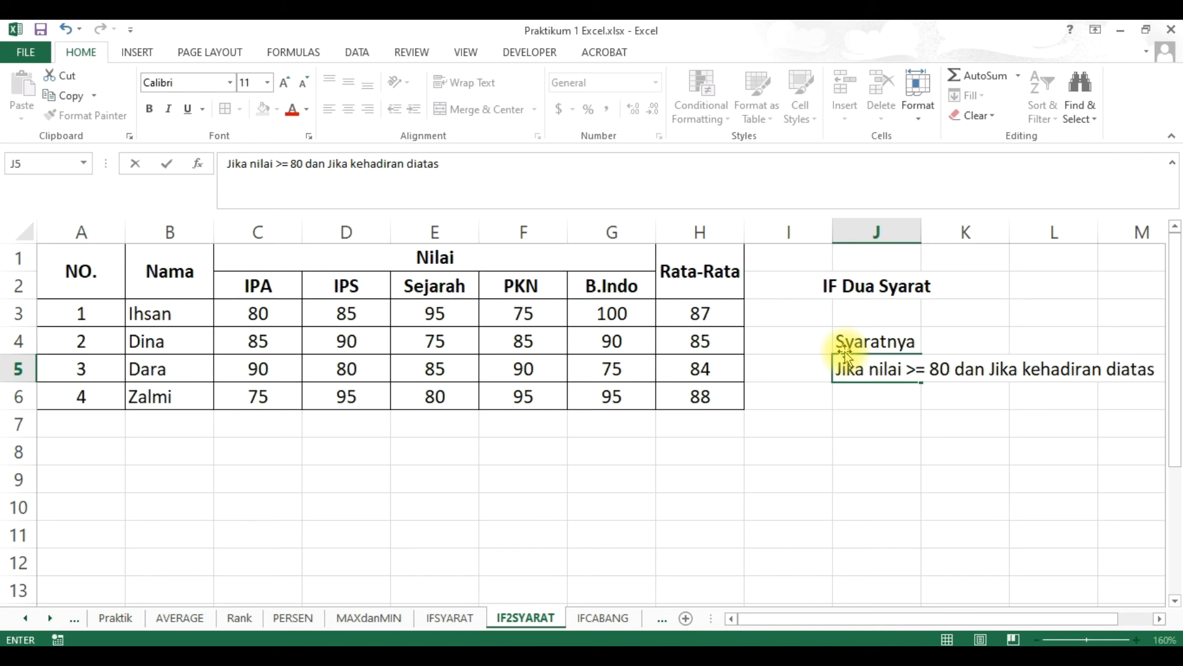
{"action": "key", "text": "BackSpace"}
{"action": "key", "text": "BackSpace"}
{"action": "key", "text": "BackSpace"}
{"action": "key", "text": "BackSpace"}
{"action": "key", "text": "BackSpace"}
{"action": "key", "text": "BackSpace"}
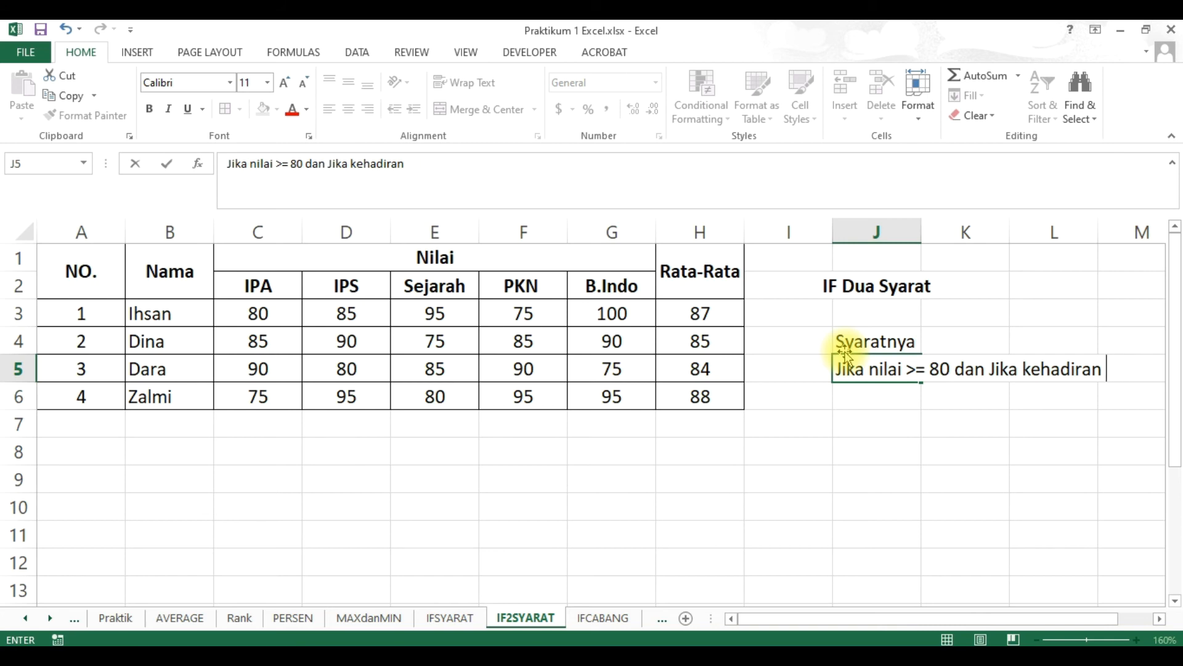
{"action": "type", "text": ">=80%"}
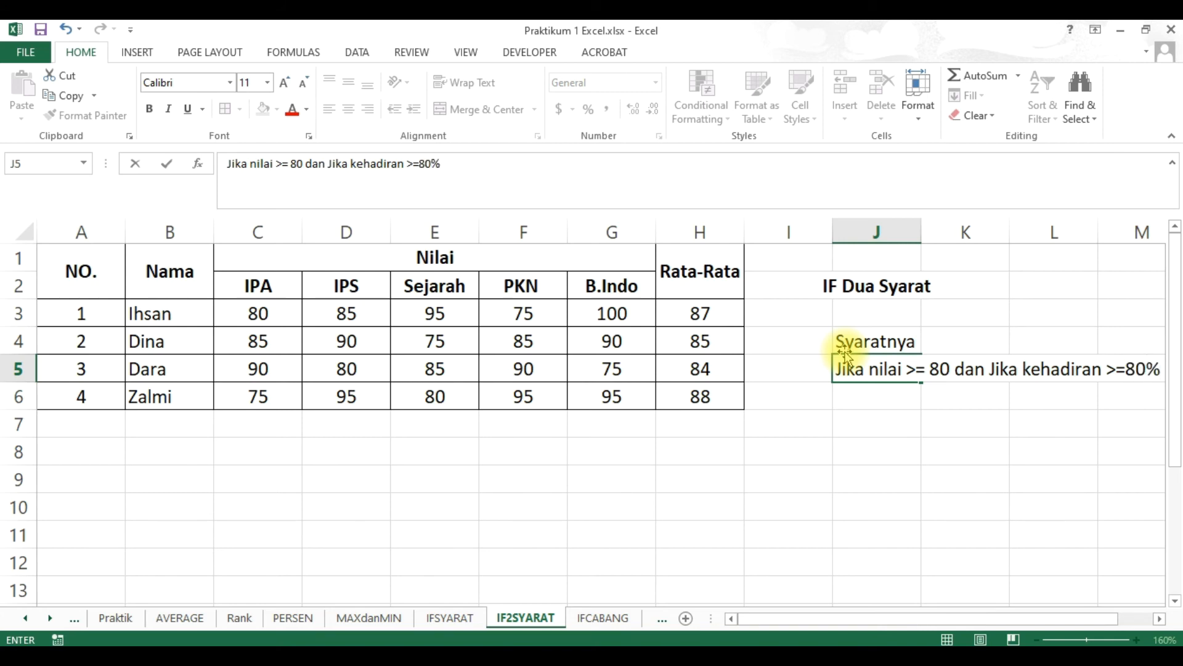
{"action": "key", "text": "Return"}
{"action": "type", "text": "Maka Lulus"}
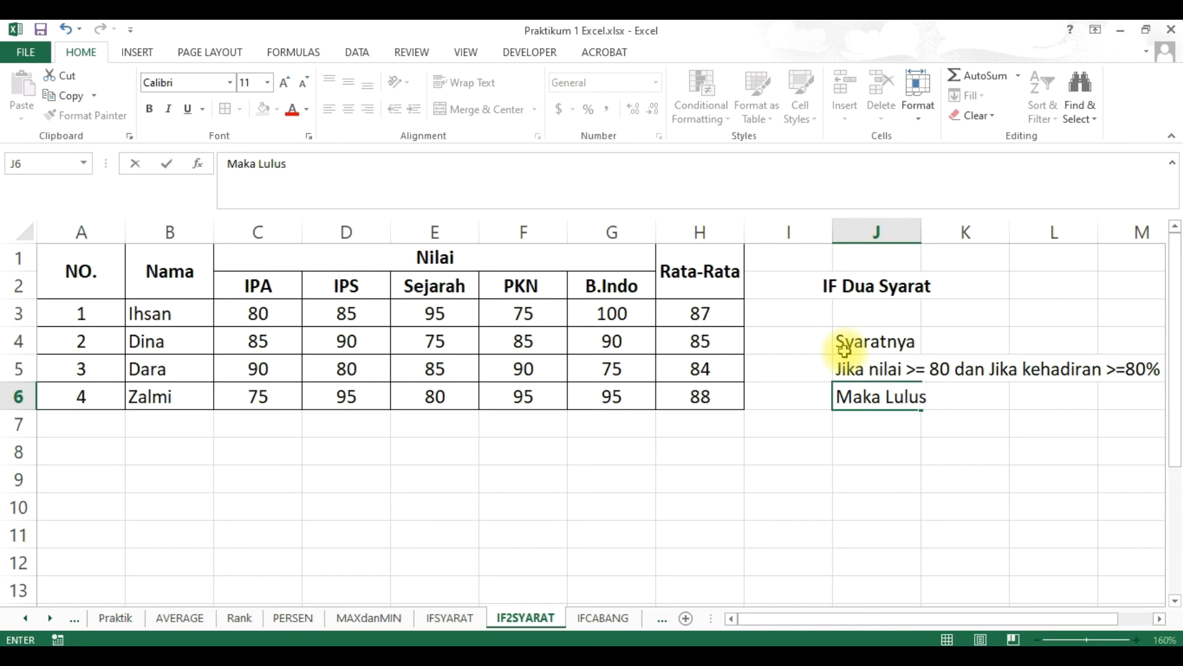
{"action": "key", "text": "Return"}
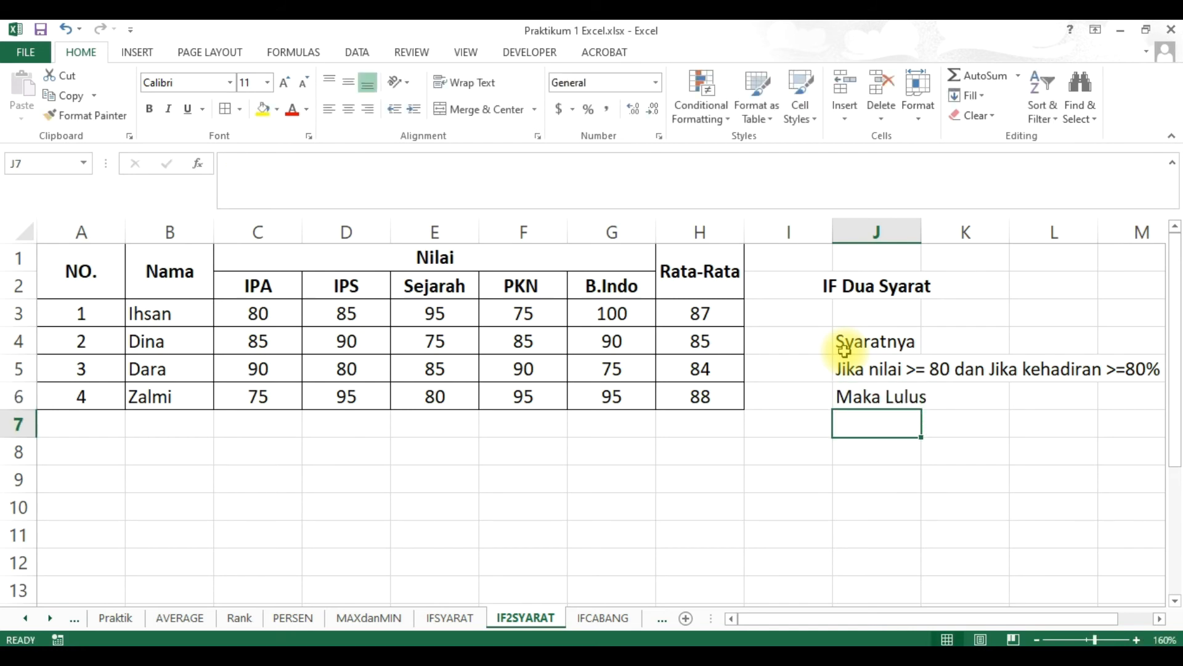
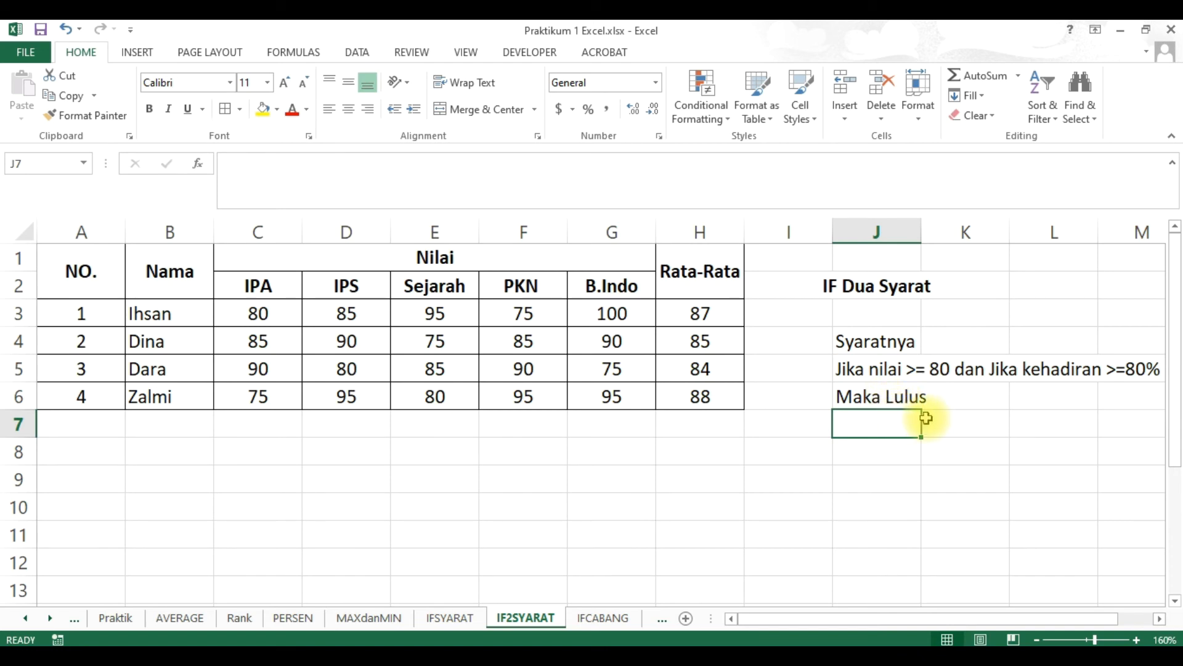
{"action": "type", "text": "Re"}
{"action": "key", "text": "BackSpace"}
{"action": "key", "text": "BackSpace"}
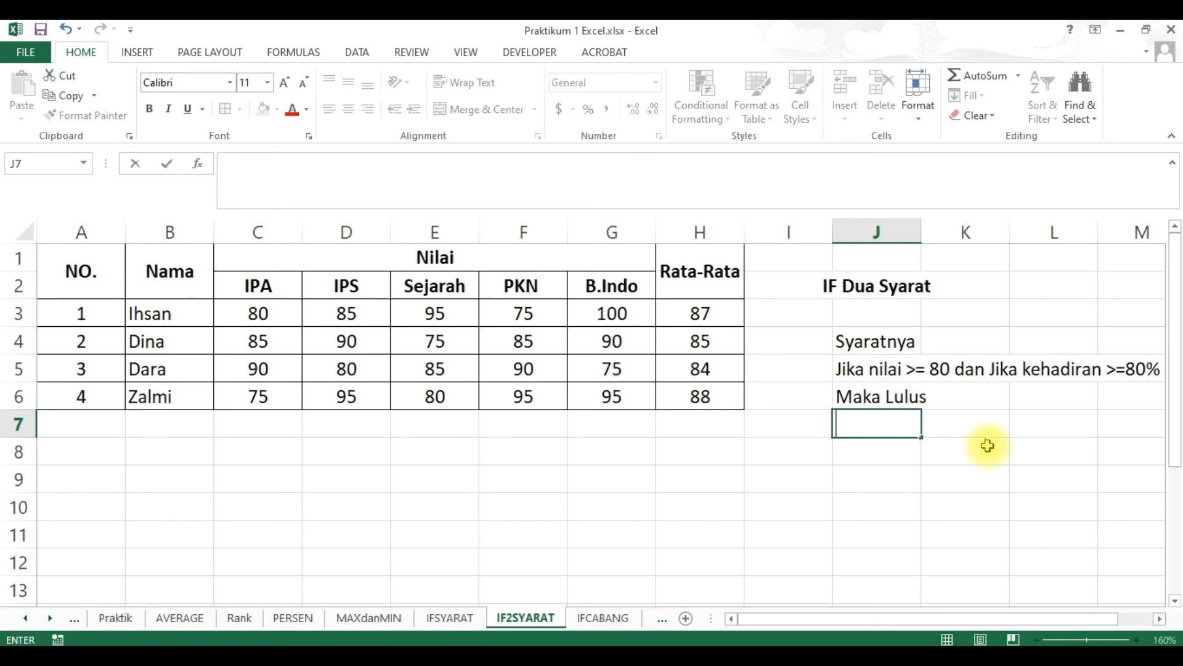
{"action": "left_click", "coordinate": [523, 506]}
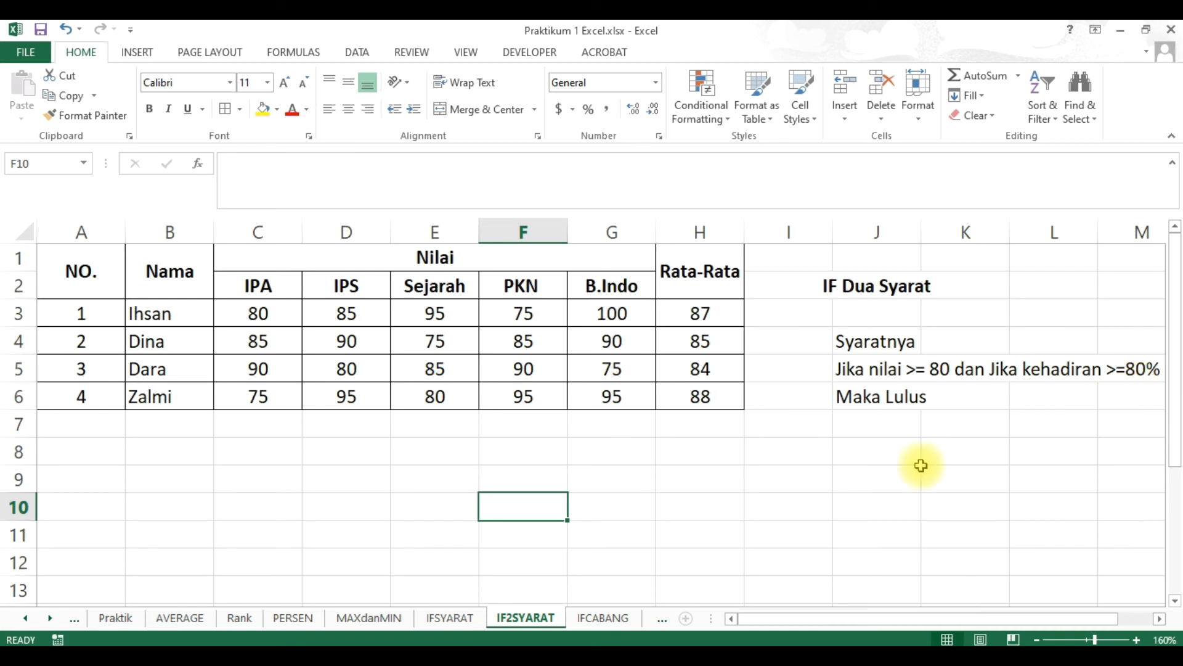
{"action": "left_click", "coordinate": [226, 480]}
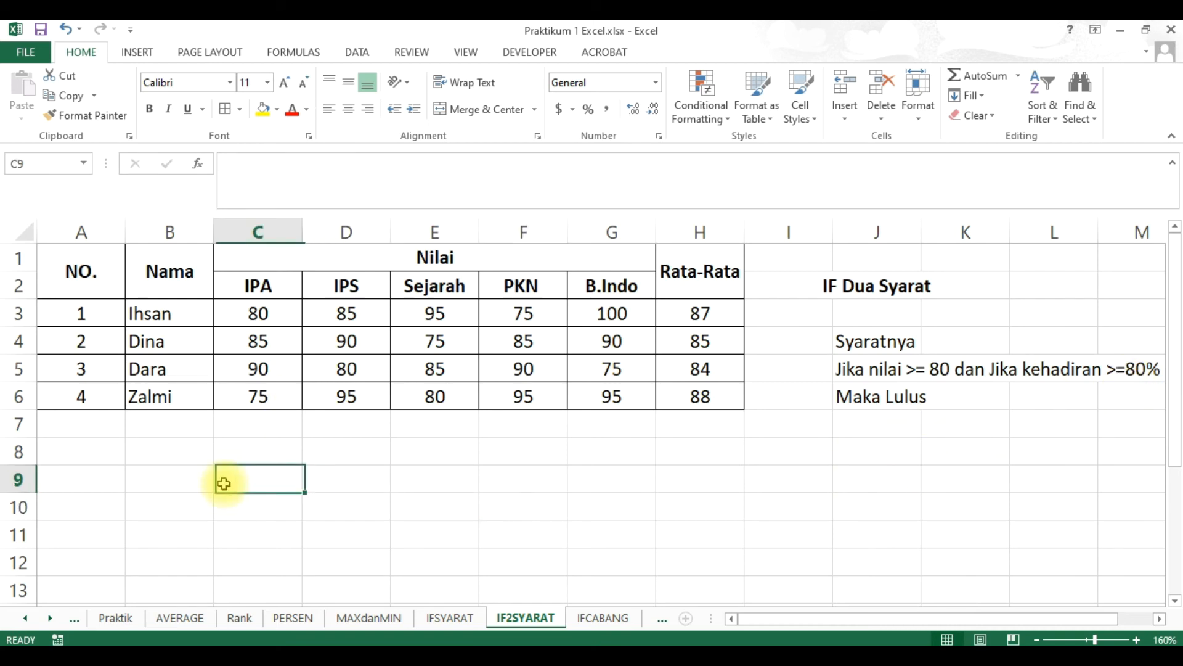
Step: Insert a blank column between the Nama and IPA columns of the grade table
{"action": "left_click", "coordinate": [207, 272]}
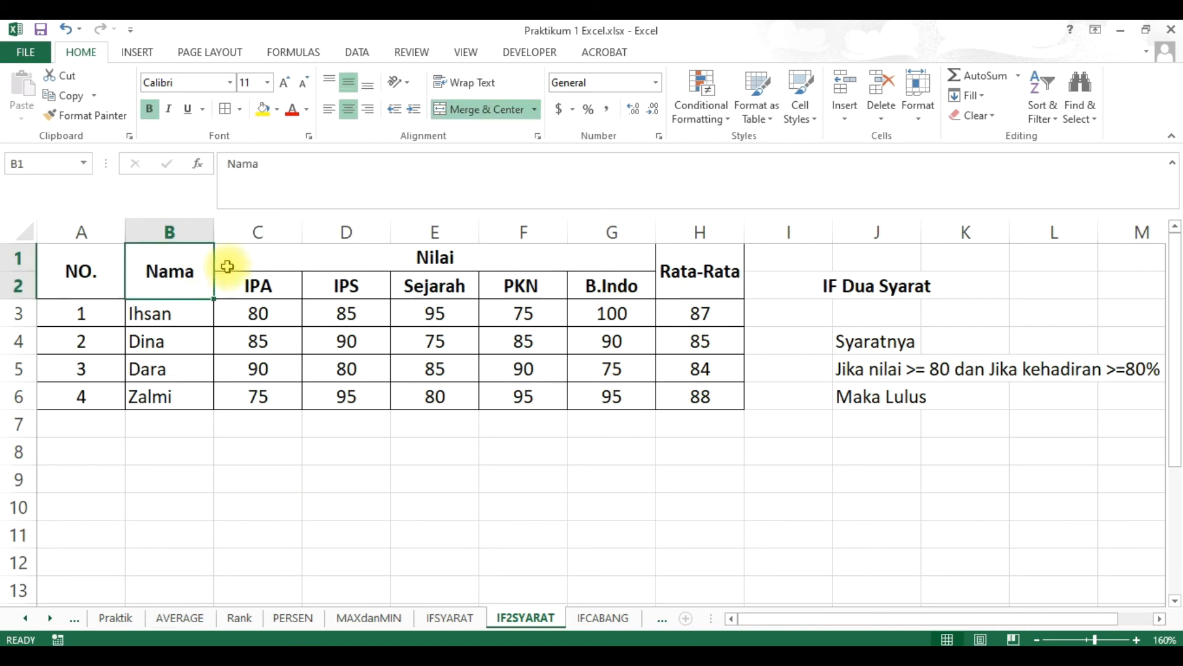
{"action": "right_click", "coordinate": [196, 285]}
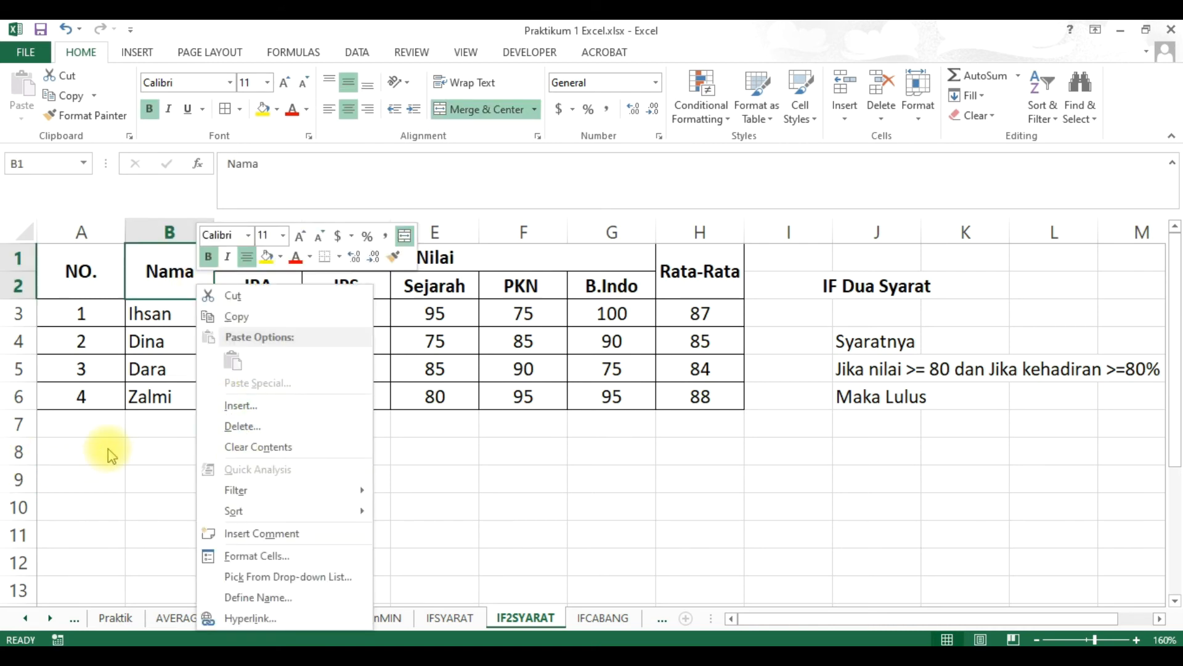
{"action": "left_click", "coordinate": [257, 312]}
{"action": "right_click", "coordinate": [258, 313]}
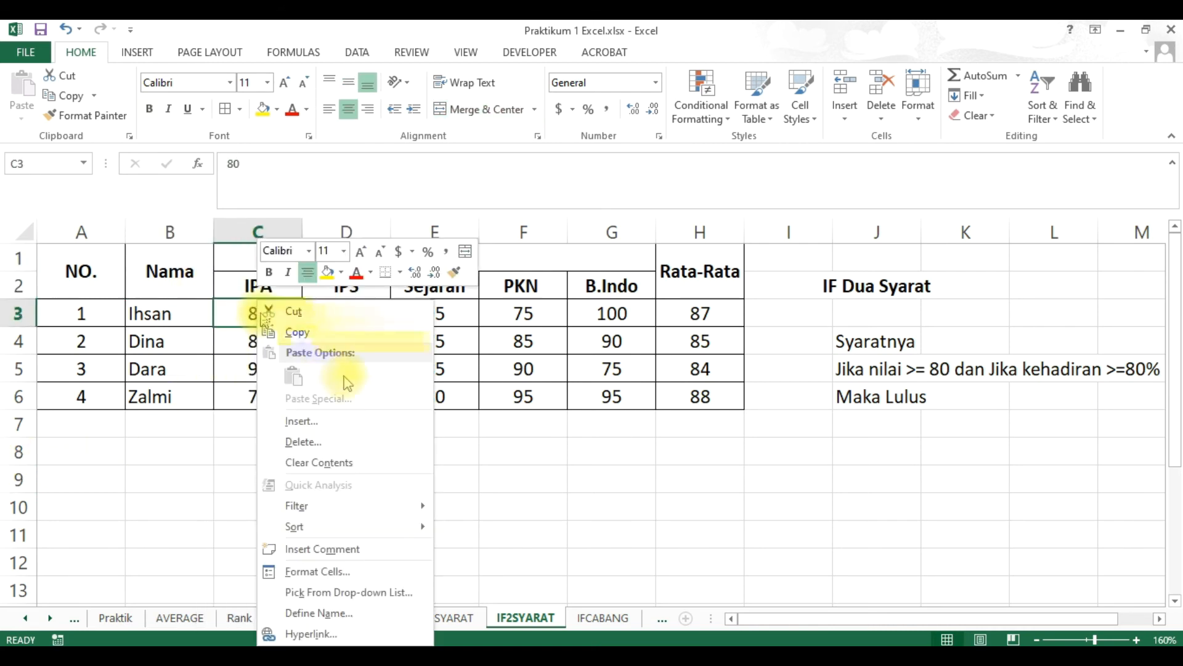
{"action": "left_click", "coordinate": [356, 426]}
{"action": "left_click", "coordinate": [336, 442]}
{"action": "left_click", "coordinate": [319, 472]}
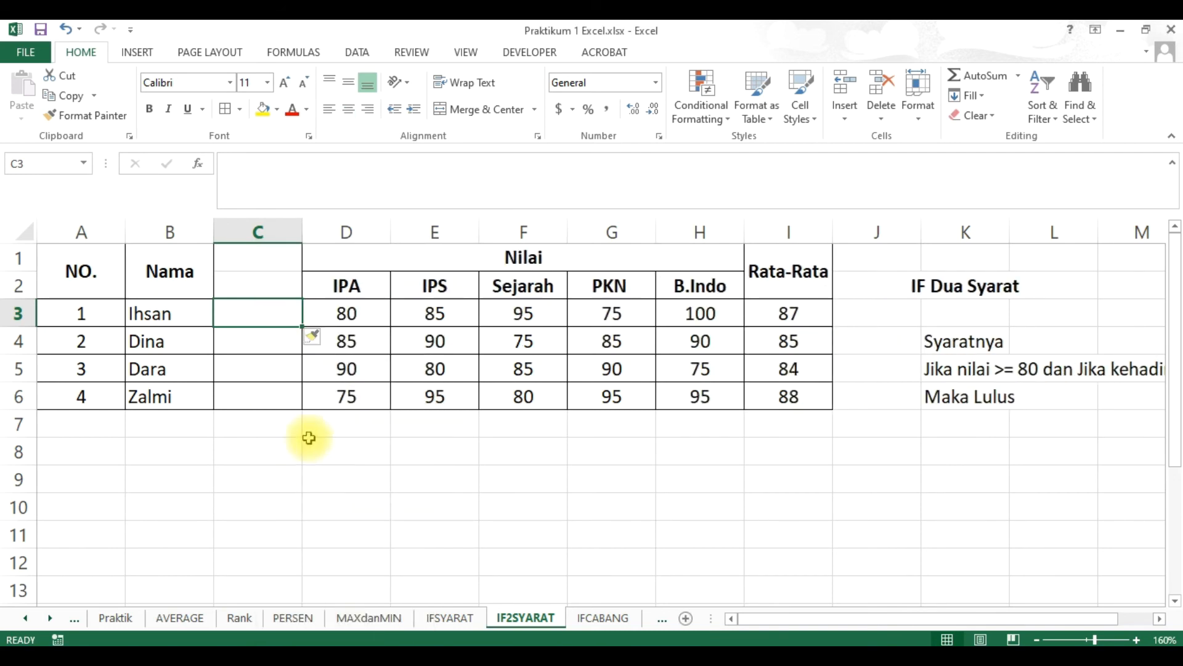
Step: Enter the heading "Hadir" for the new column and merge and center it across C1:C2
{"action": "left_click", "coordinate": [273, 260]}
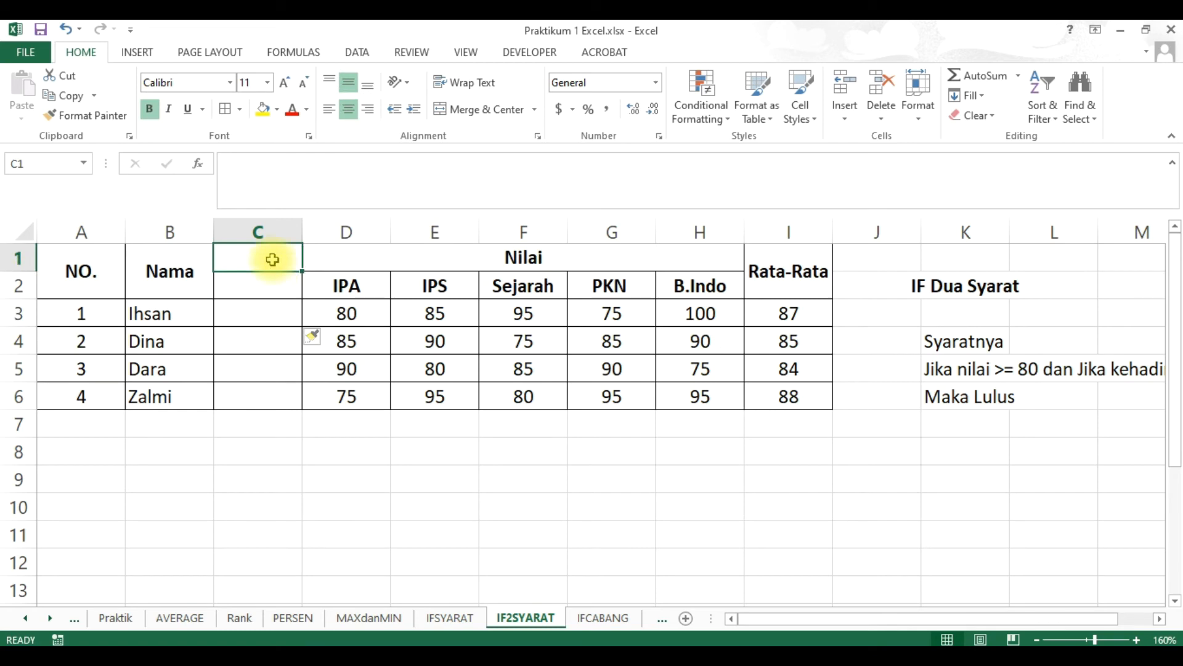
{"action": "type", "text": "Hadir"}
{"action": "left_click_drag", "start_coordinate": [272, 258], "coordinate": [267, 281]}
{"action": "left_click", "coordinate": [475, 117]}
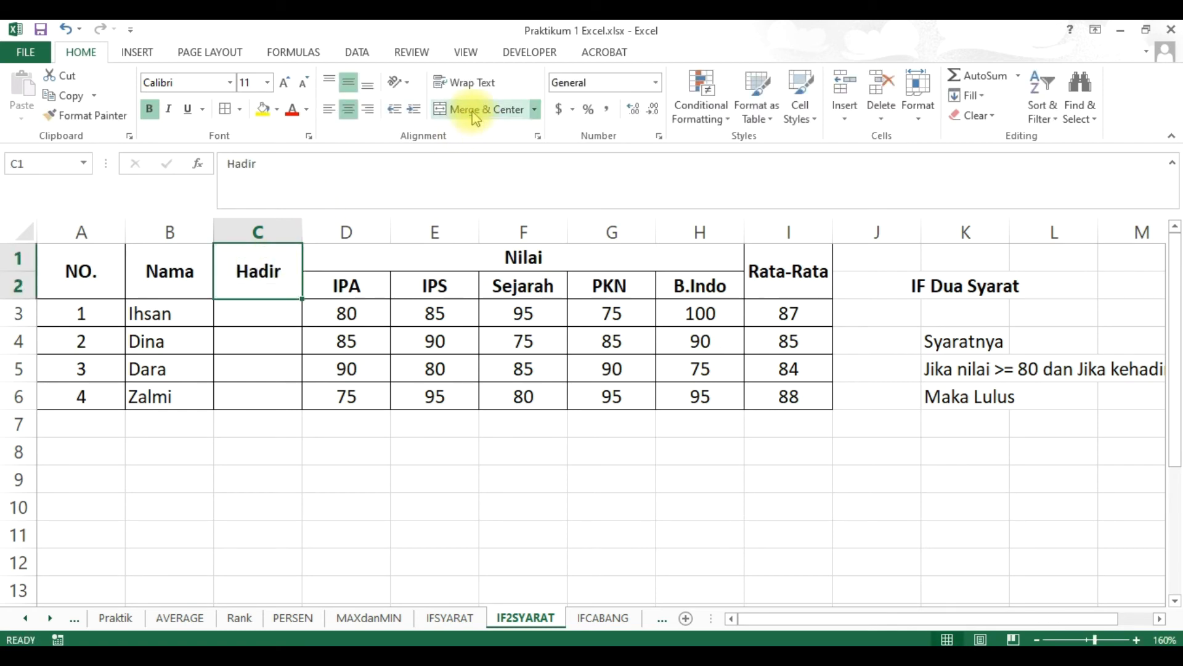
{"action": "left_click", "coordinate": [258, 424]}
Step: Enter 85% as the first student's Hadir value in C3
{"action": "left_click", "coordinate": [262, 318]}
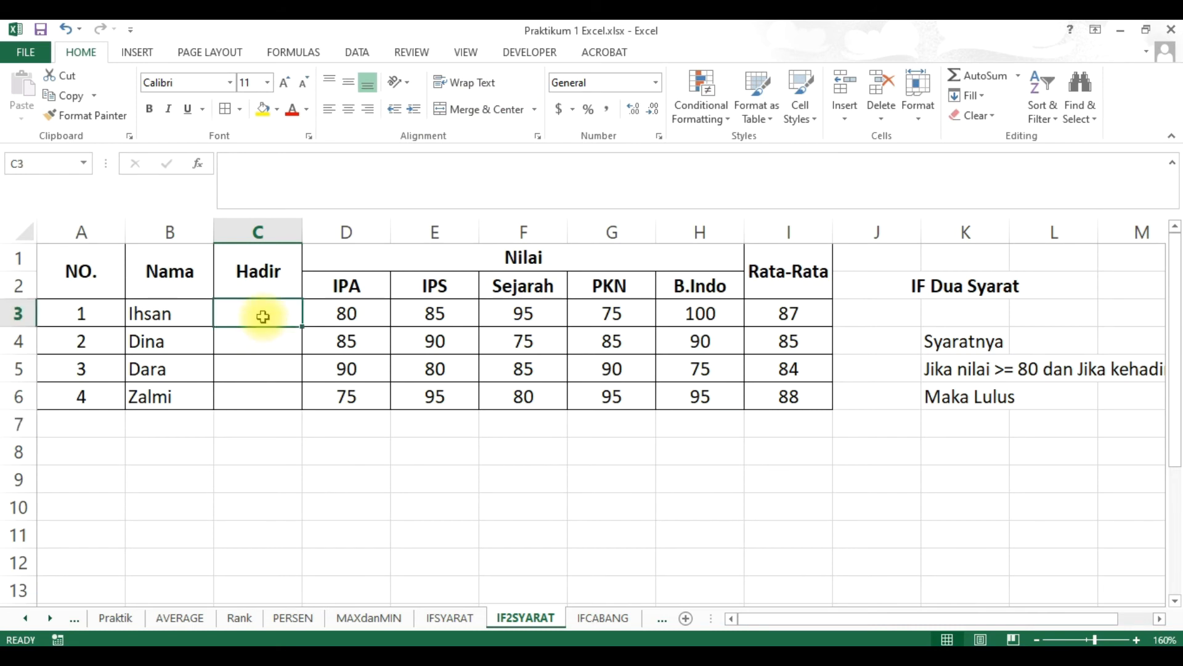
{"action": "type", "text": "8"}
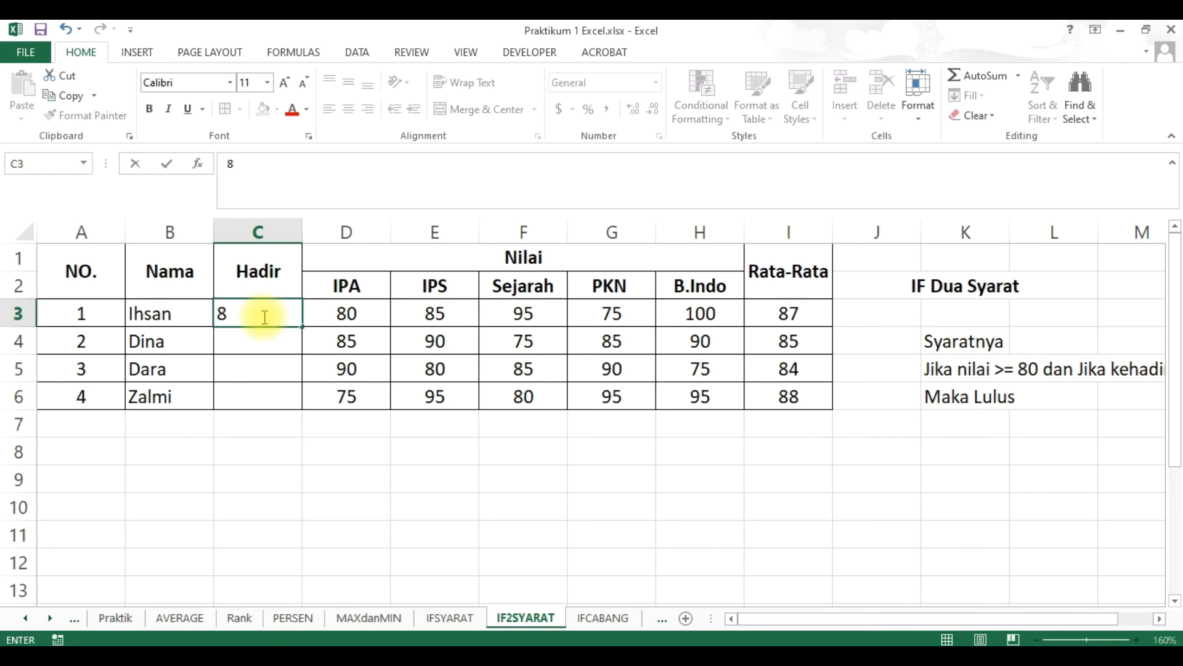
{"action": "key", "text": "BackSpace"}
{"action": "type", "text": "85"}
{"action": "key", "text": "Return"}
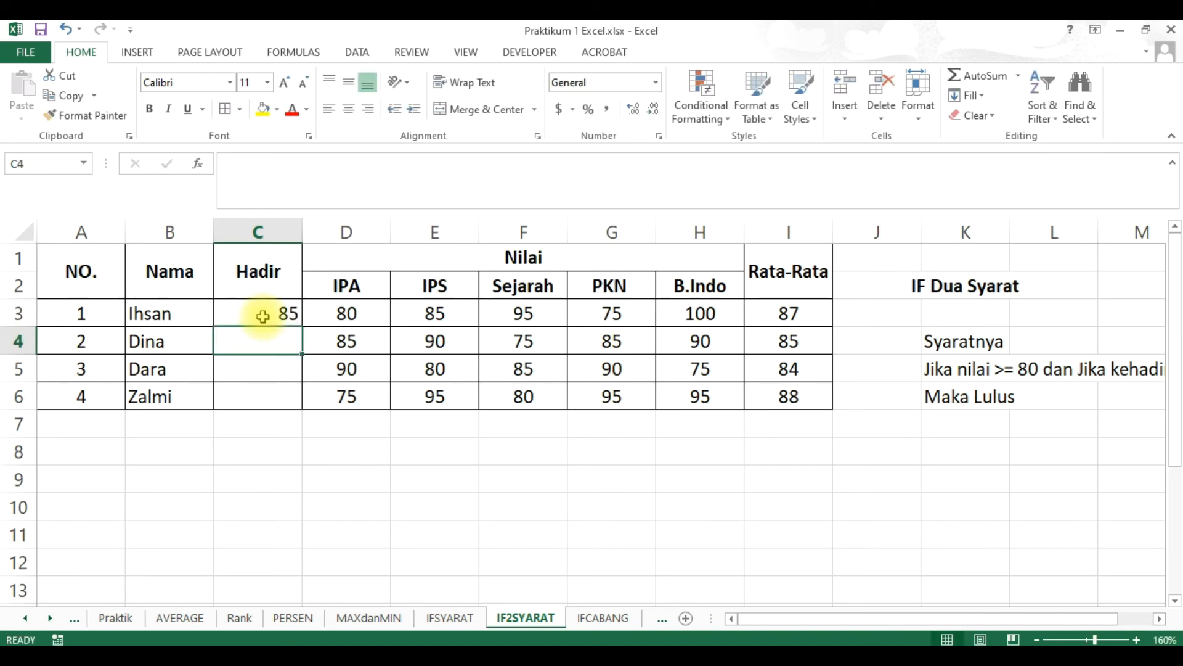
{"action": "left_click", "coordinate": [264, 316]}
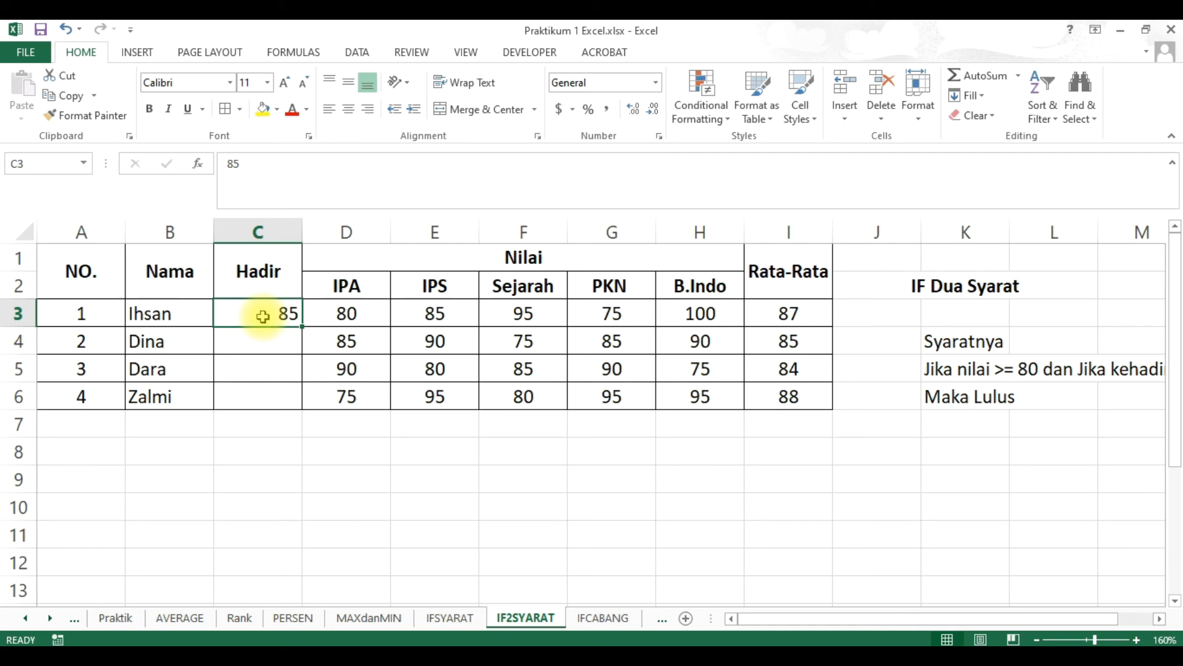
{"action": "key", "text": "F2"}
{"action": "type", "text": "%"}
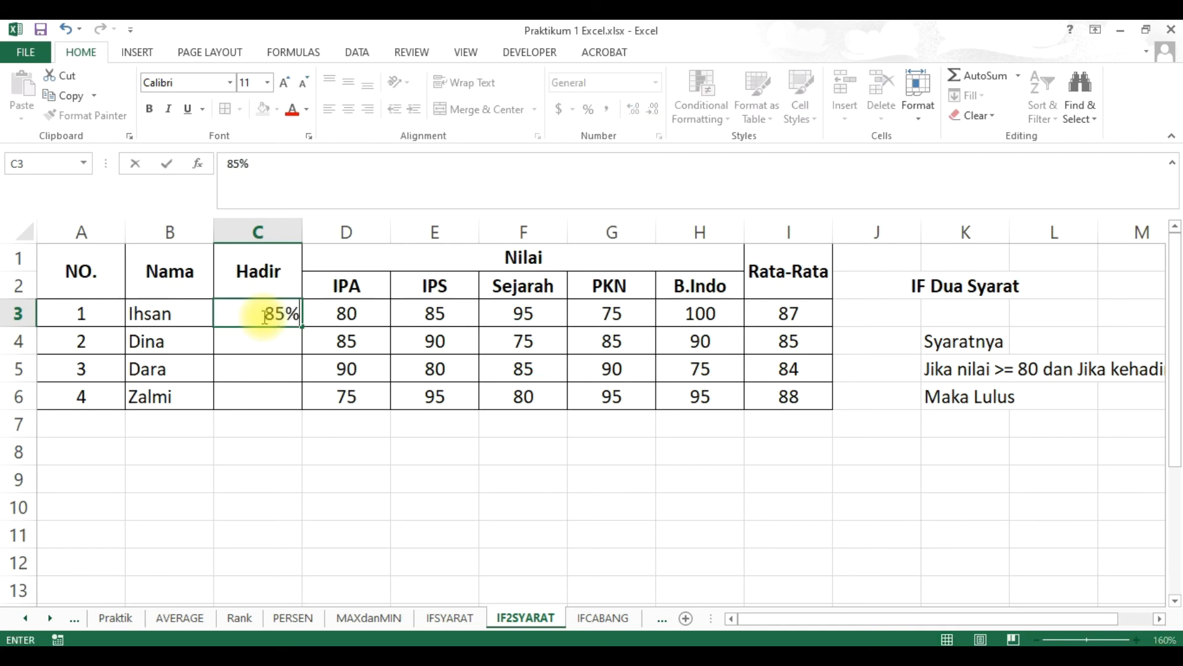
{"action": "key", "text": "Return"}
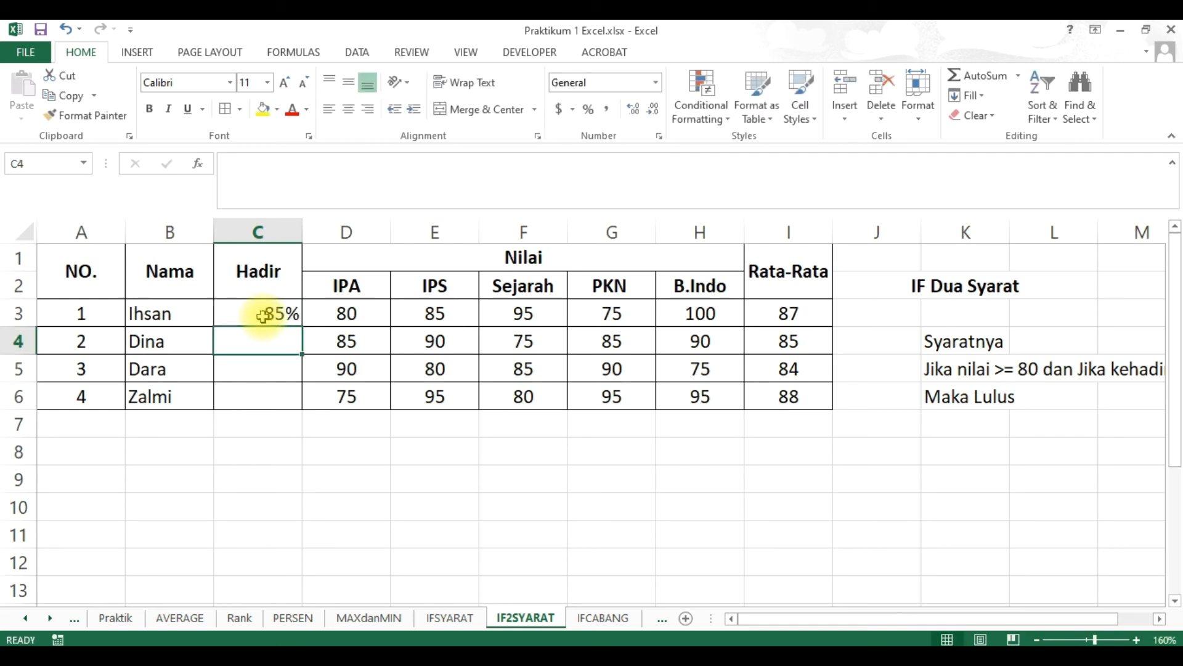
Step: Fill in the remaining Hadir values with 90% in C4, 75% in C5 and 80% in C6
{"action": "type", "text": "90%"}
{"action": "key", "text": "Return"}
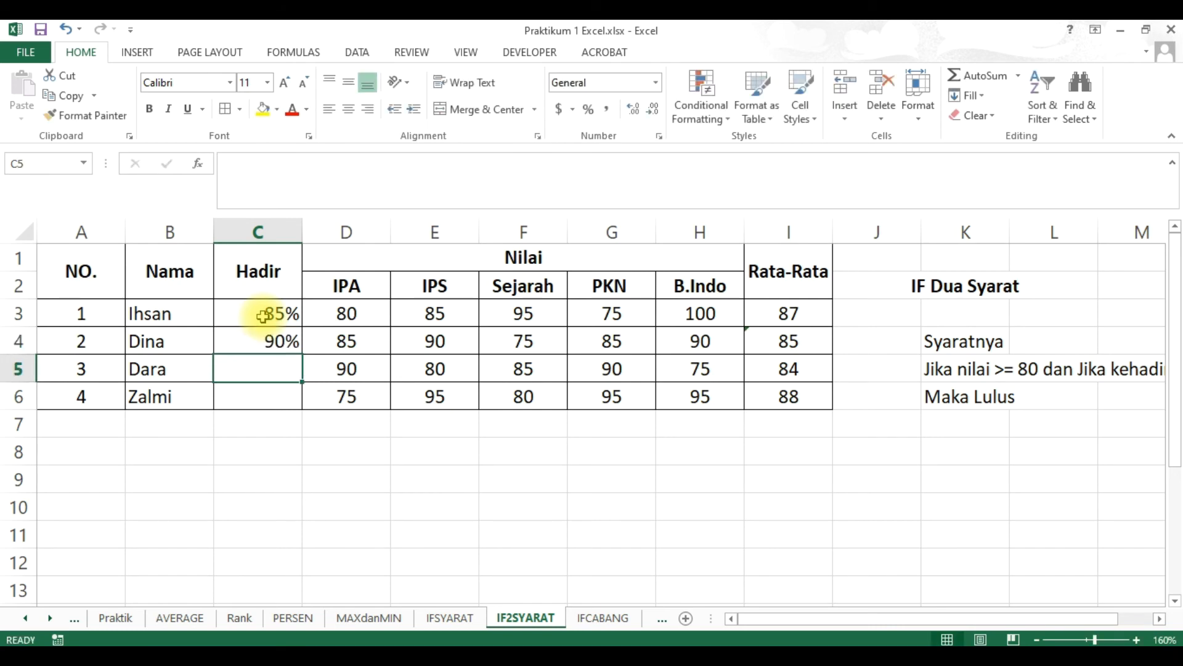
{"action": "type", "text": "75"}
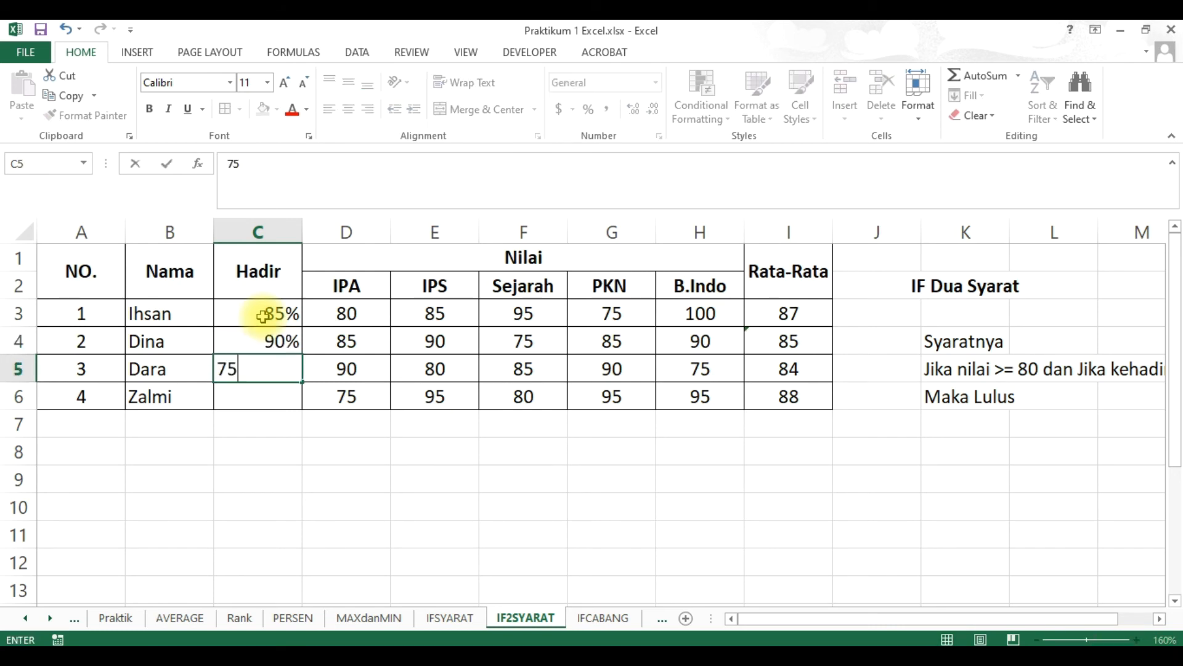
{"action": "type", "text": "%"}
{"action": "key", "text": "Return"}
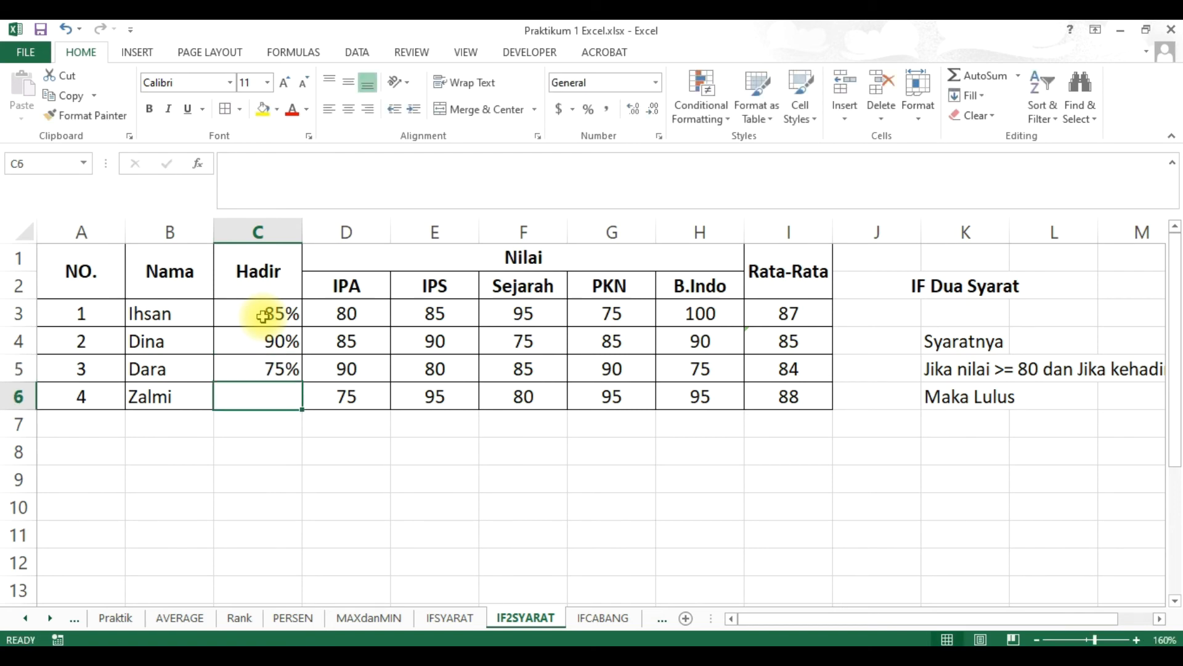
{"action": "type", "text": "80"}
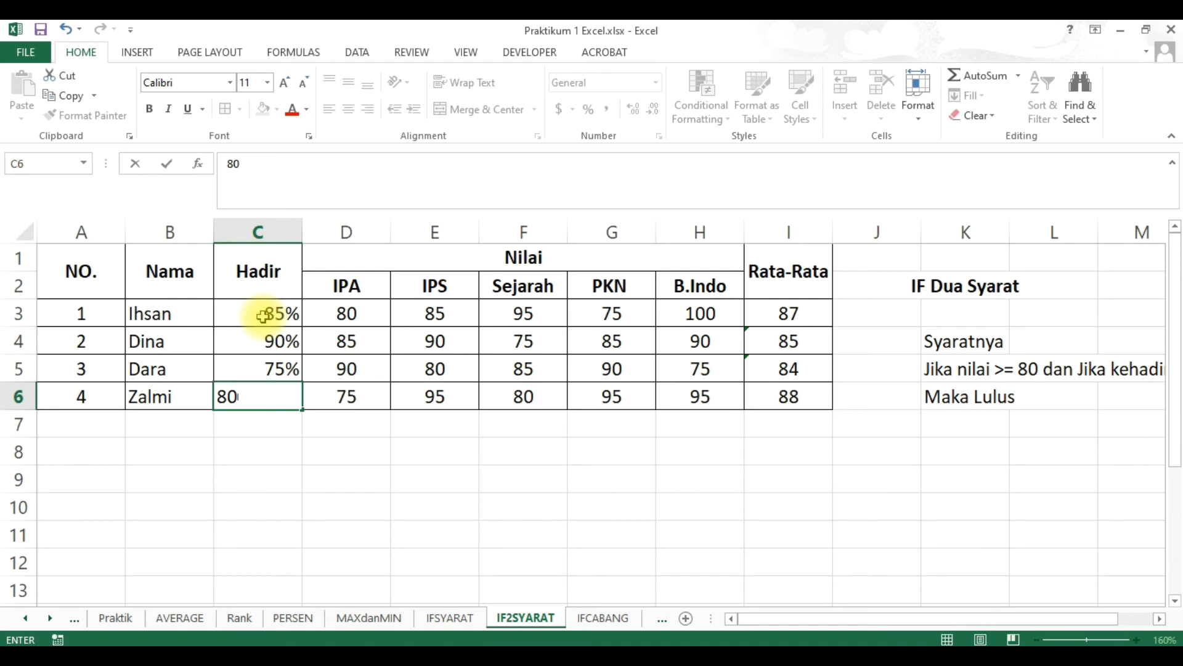
{"action": "key", "text": "BackSpace"}
{"action": "type", "text": "0"}
{"action": "key", "text": "Return"}
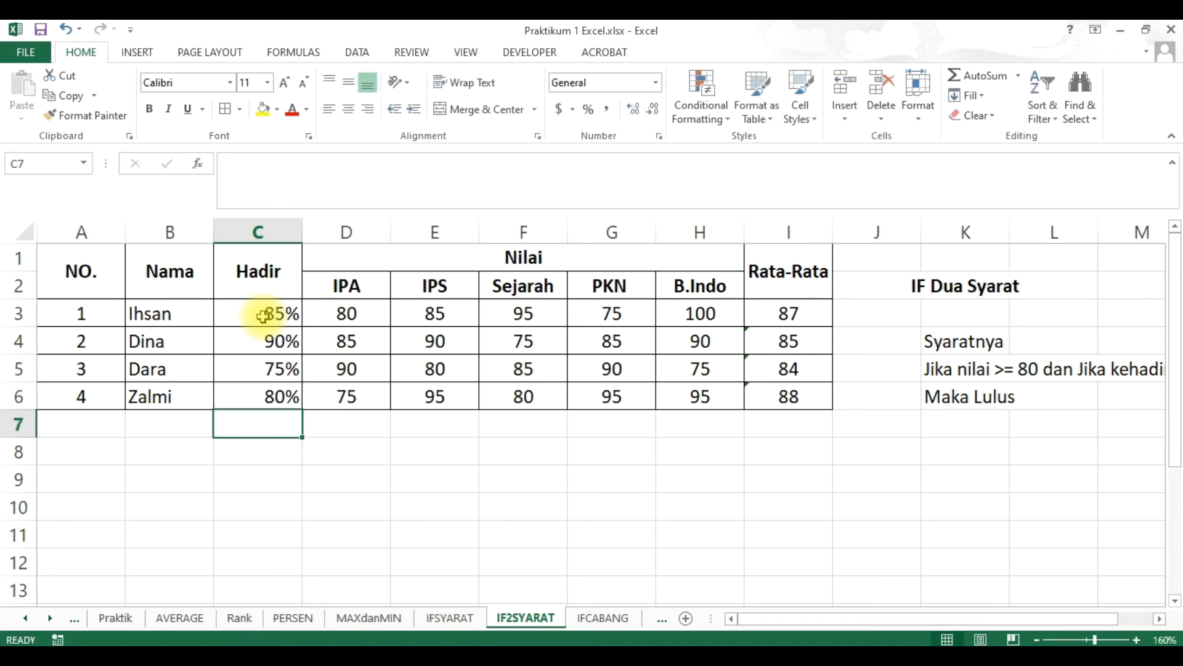
Step: Center the attendance percentages in C3:C6 horizontally
{"action": "left_click_drag", "start_coordinate": [263, 316], "coordinate": [279, 395]}
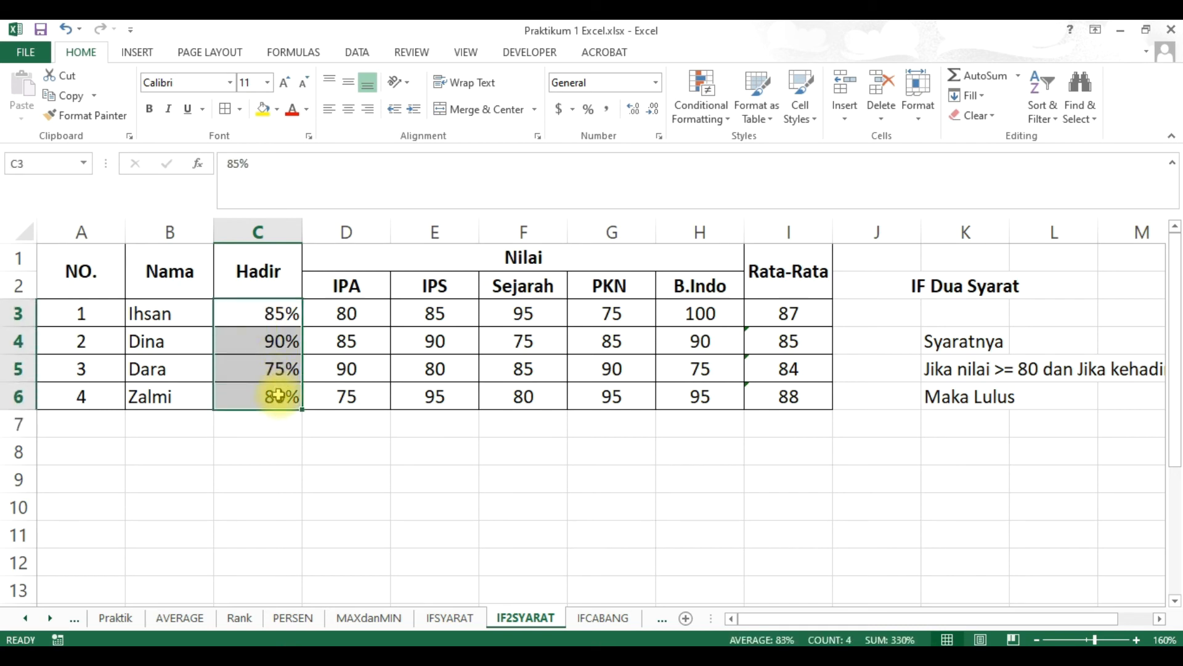
{"action": "left_click", "coordinate": [348, 109]}
{"action": "left_click", "coordinate": [365, 497]}
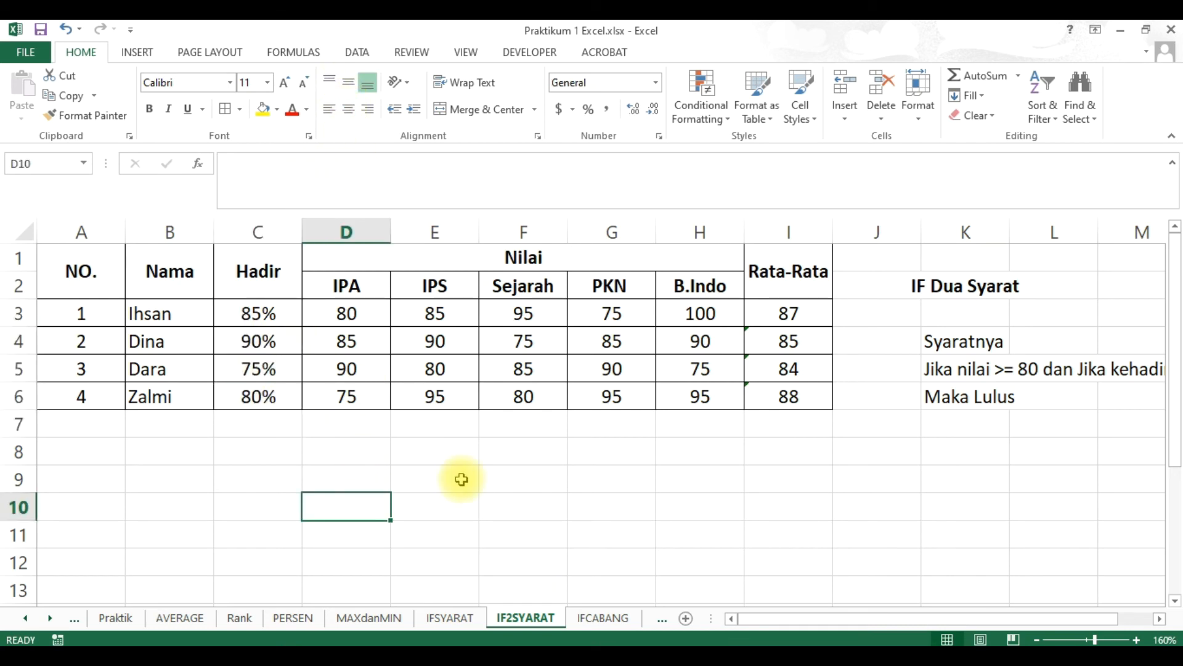
{"action": "left_click", "coordinate": [540, 494]}
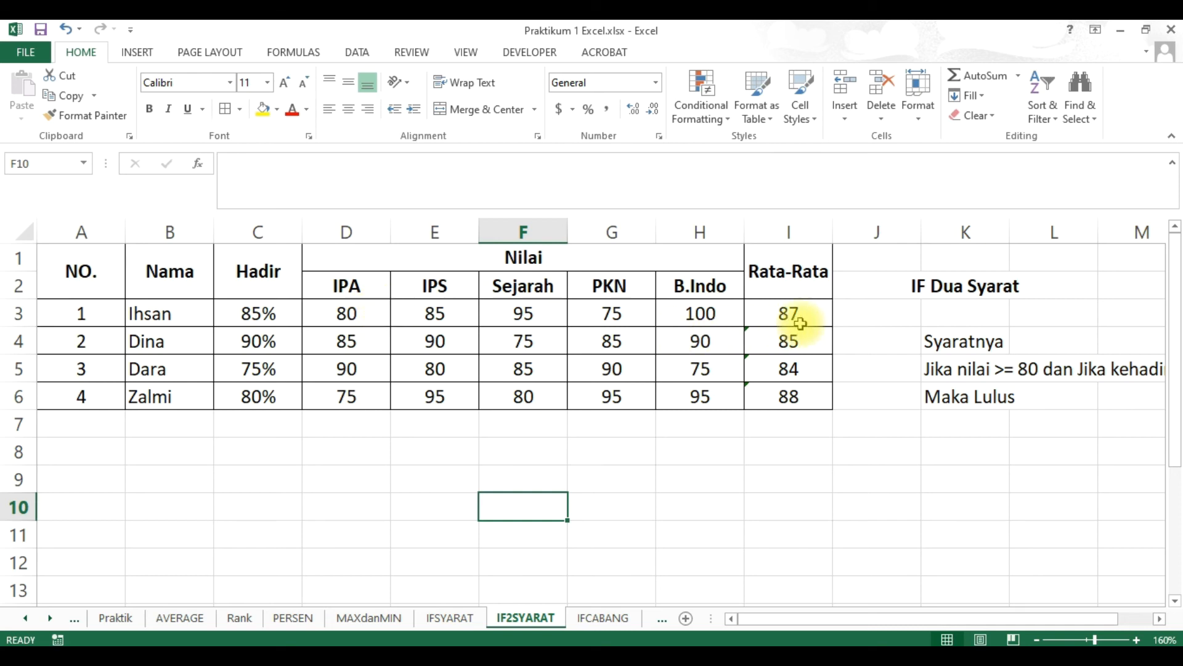
{"action": "left_click", "coordinate": [851, 310]}
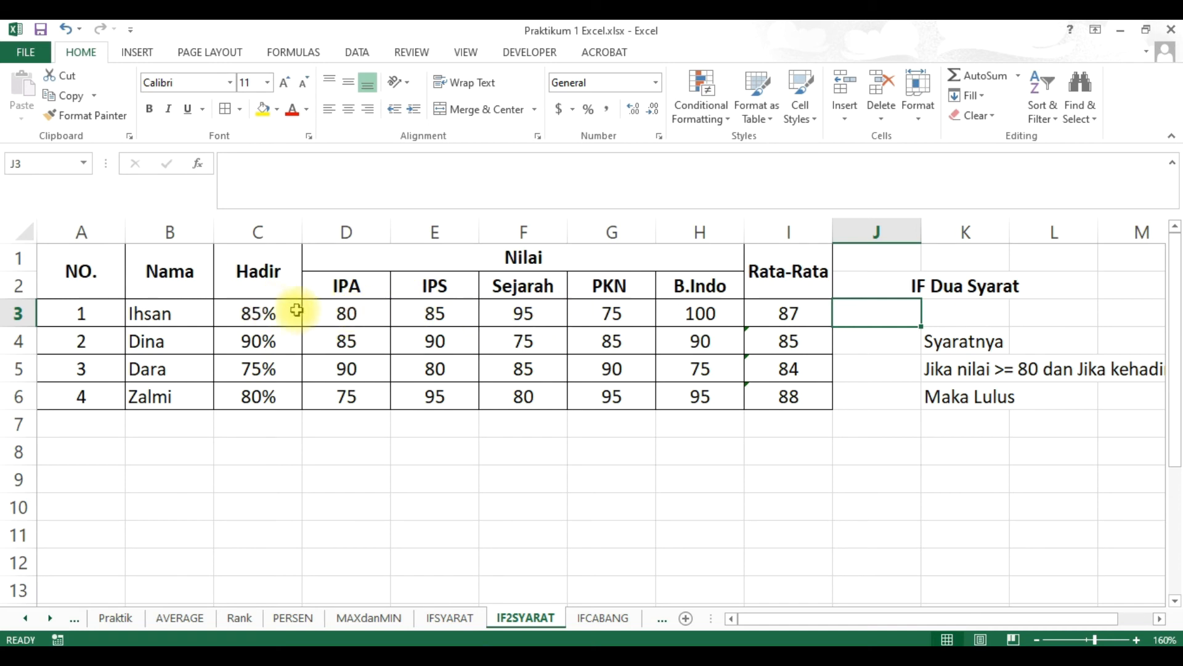
Step: Insert a blank column between the IPA and IPS columns
{"action": "left_click", "coordinate": [416, 285]}
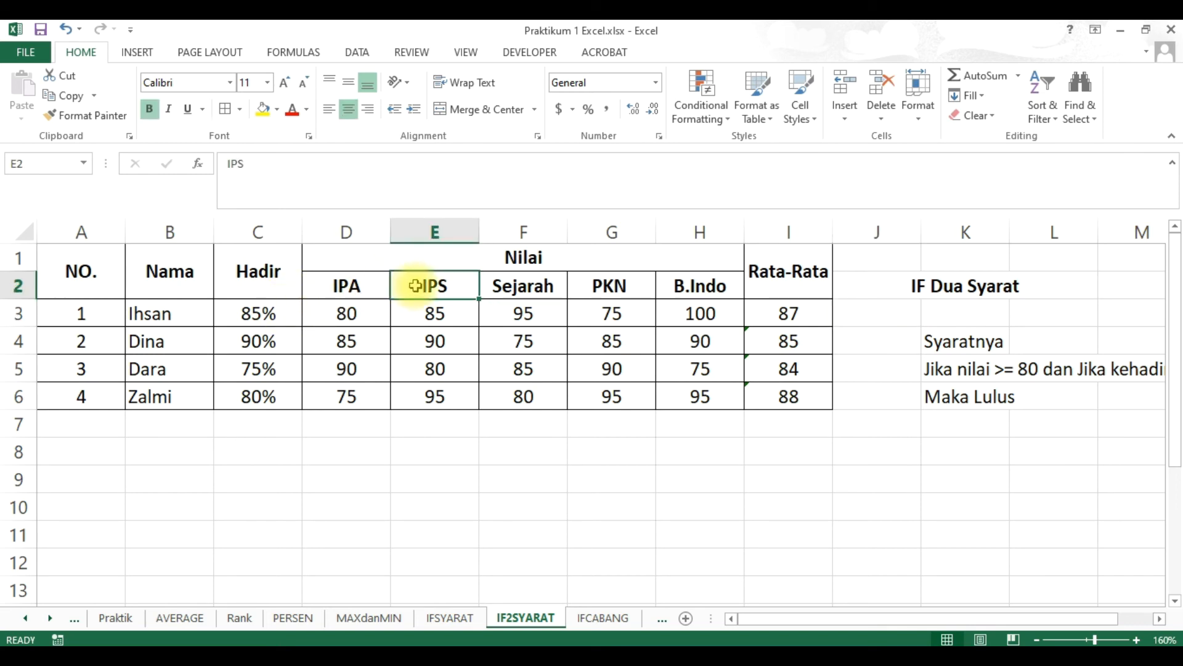
{"action": "right_click", "coordinate": [416, 286]}
{"action": "key", "text": "Escape"}
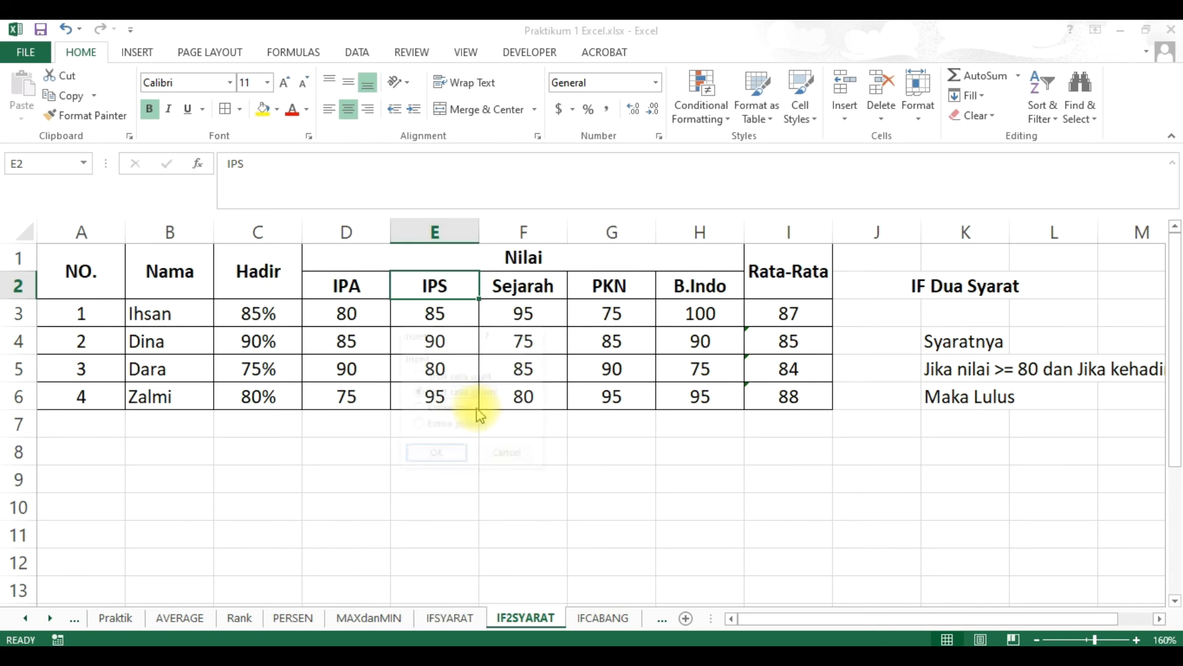
{"action": "left_click", "coordinate": [455, 425]}
{"action": "left_click", "coordinate": [432, 458]}
{"action": "left_click", "coordinate": [451, 455]}
Step: Enter the heading "Status" in E2 for the new column beside IPA
{"action": "left_click", "coordinate": [445, 288]}
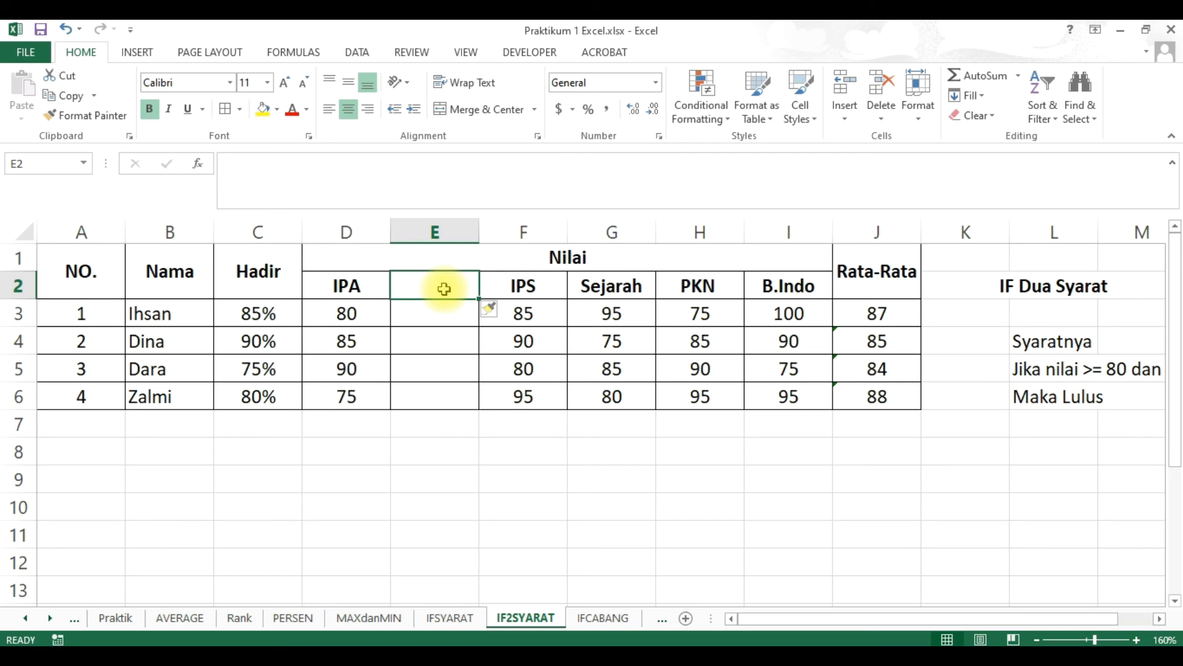
{"action": "type", "text": "Statud"}
{"action": "key", "text": "BackSpace"}
{"action": "type", "text": "s"}
{"action": "key", "text": "Return"}
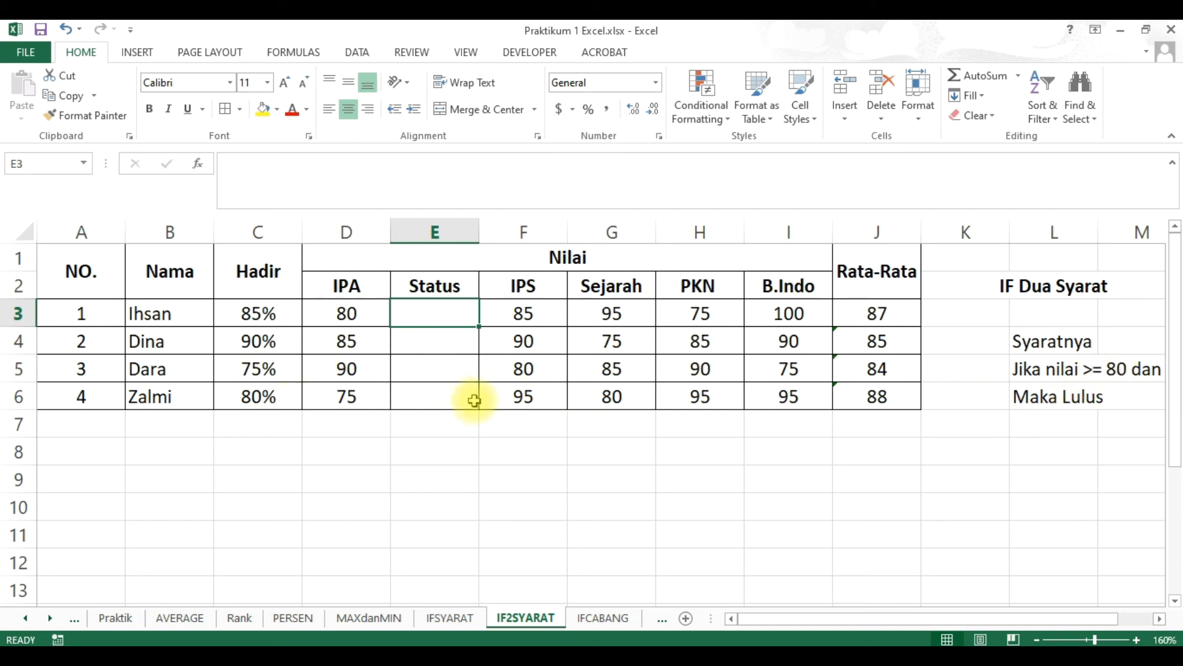
{"action": "left_click", "coordinate": [395, 451]}
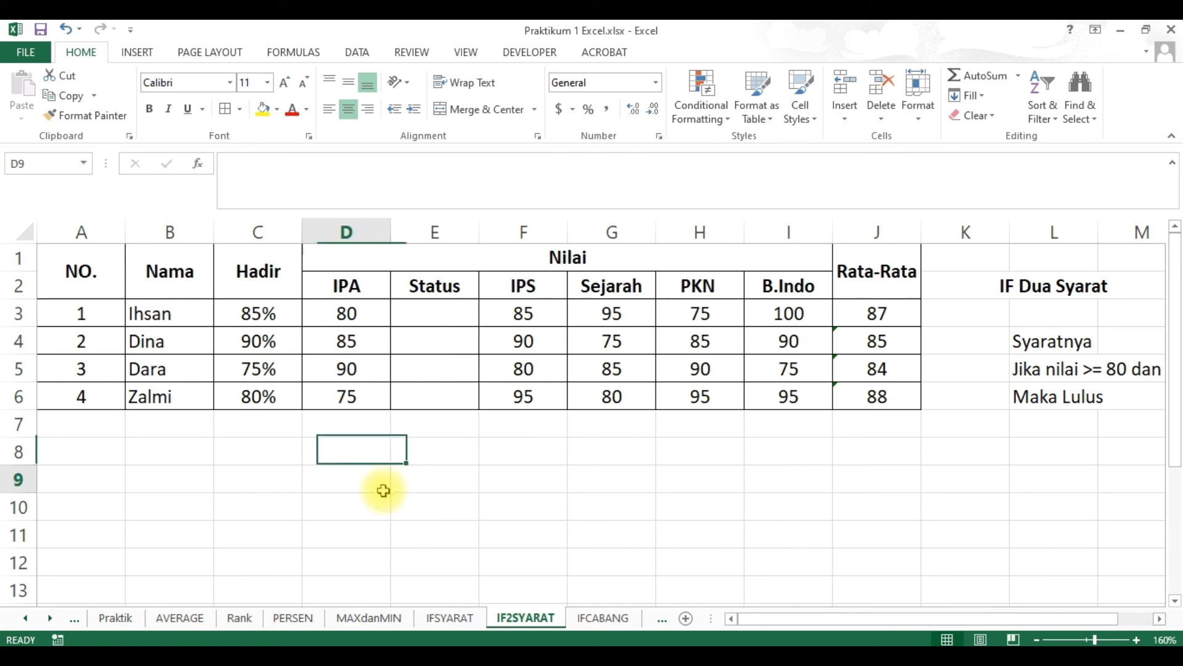
{"action": "left_click", "coordinate": [383, 490]}
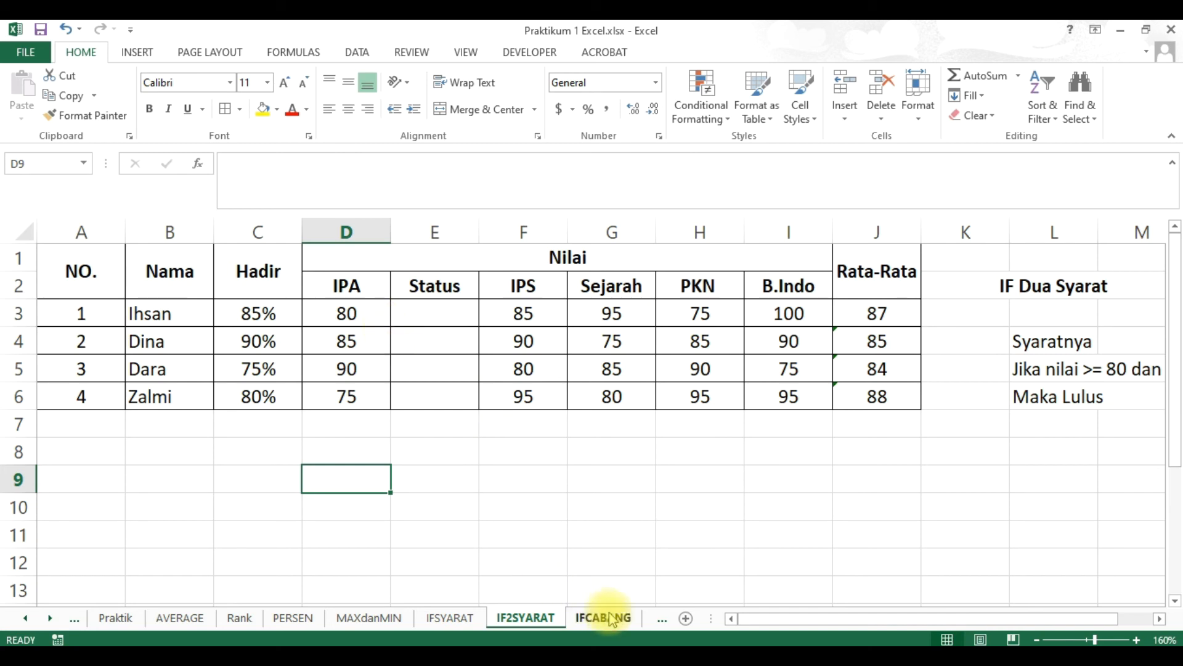
Step: Start the first student's Status formula in E3 as =if(and() and return to editing it
{"action": "left_click", "coordinate": [428, 315]}
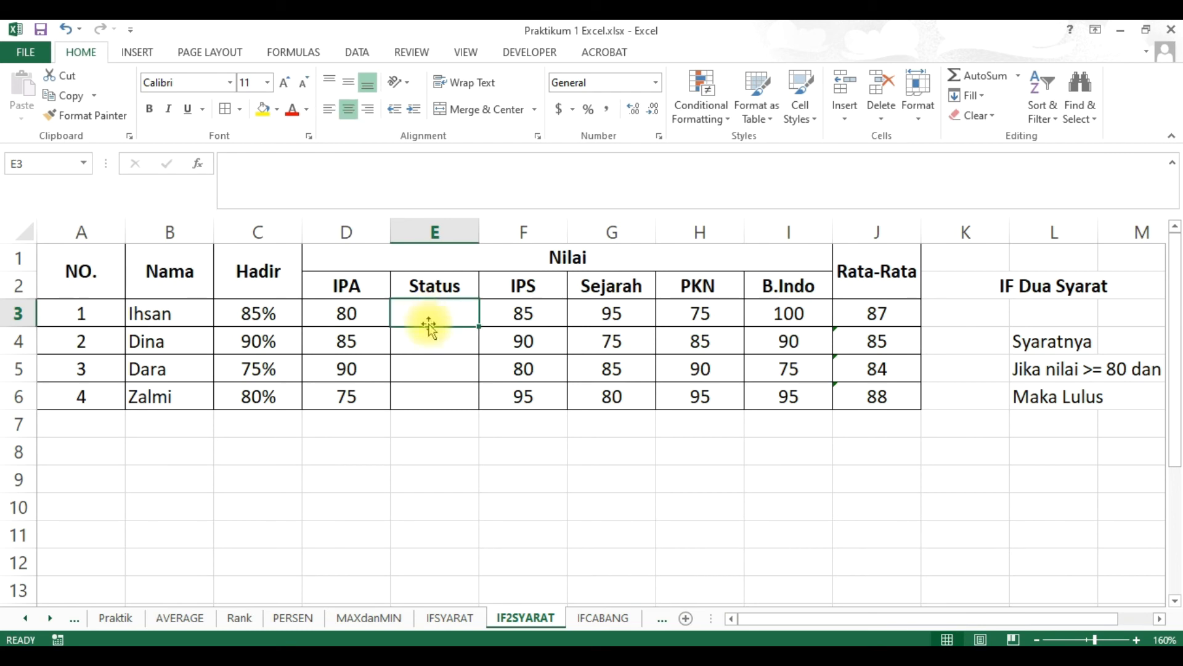
{"action": "type", "text": "="}
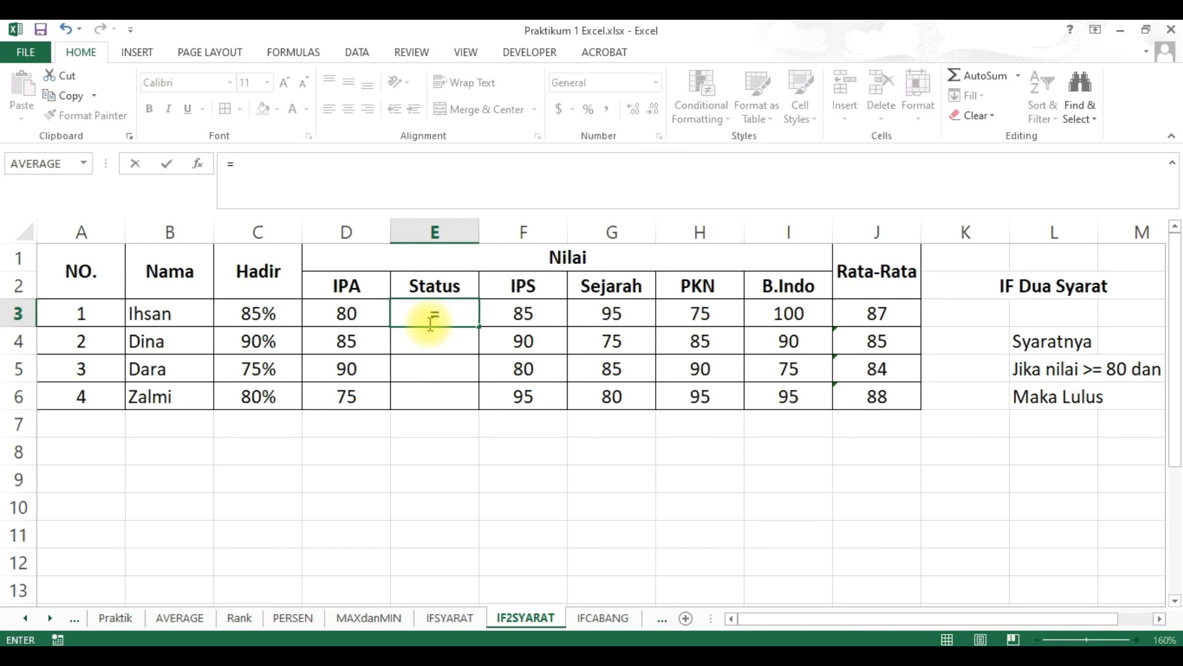
{"action": "type", "text": "if("}
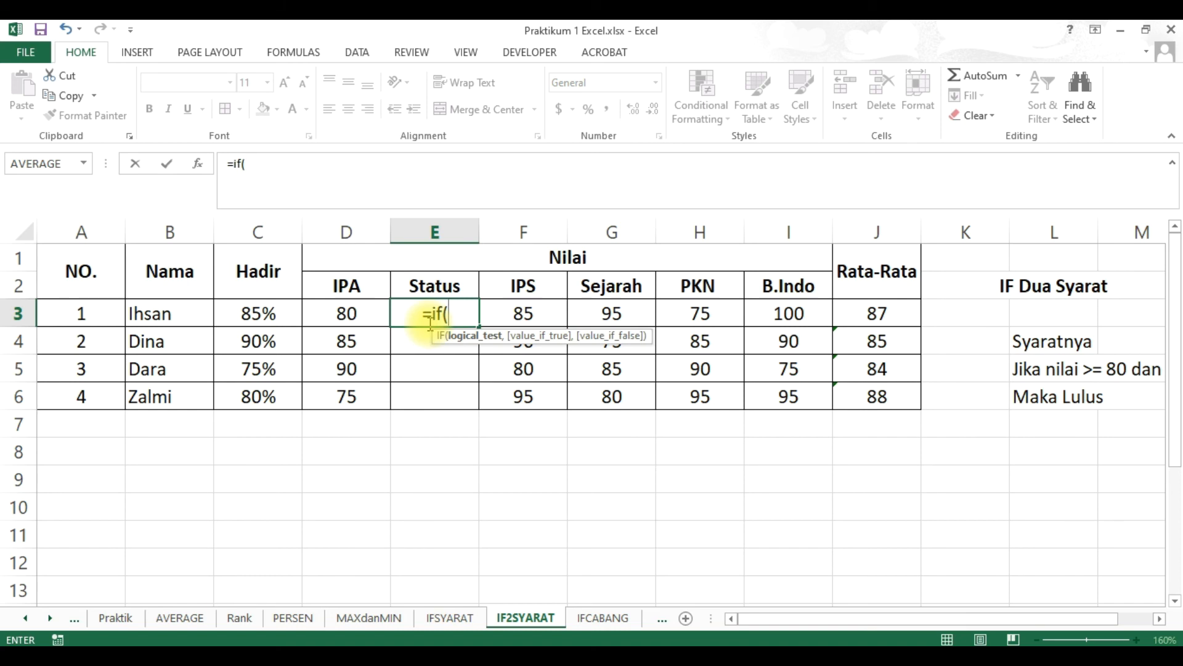
{"action": "type", "text": "and"}
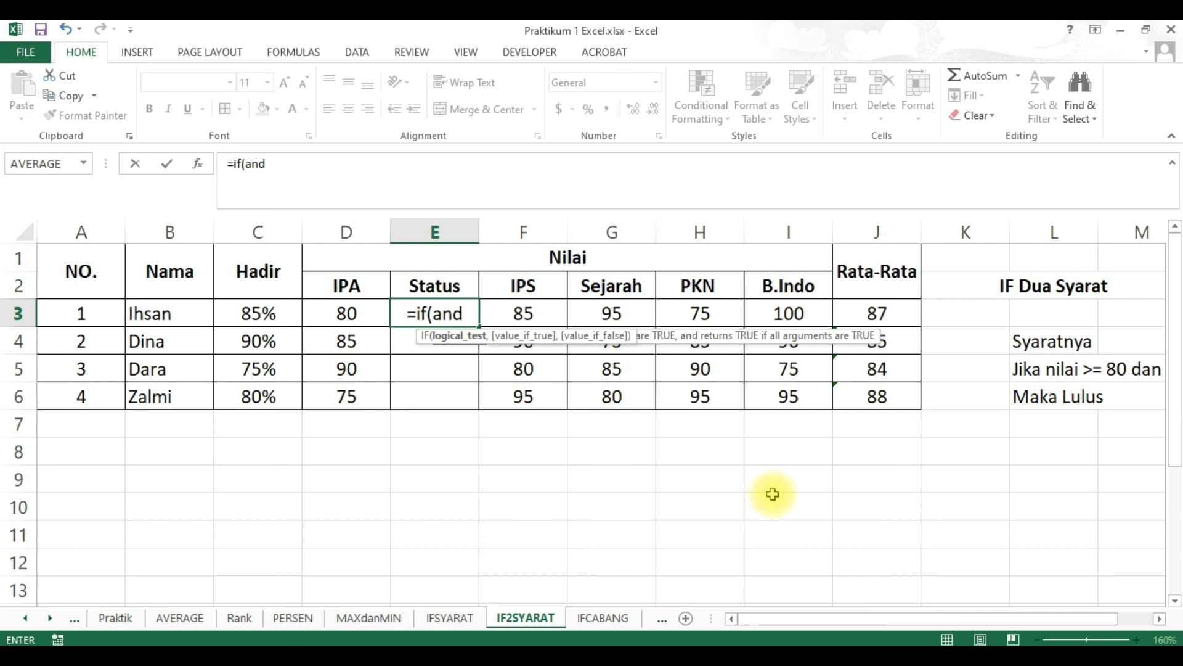
{"action": "type", "text": "("}
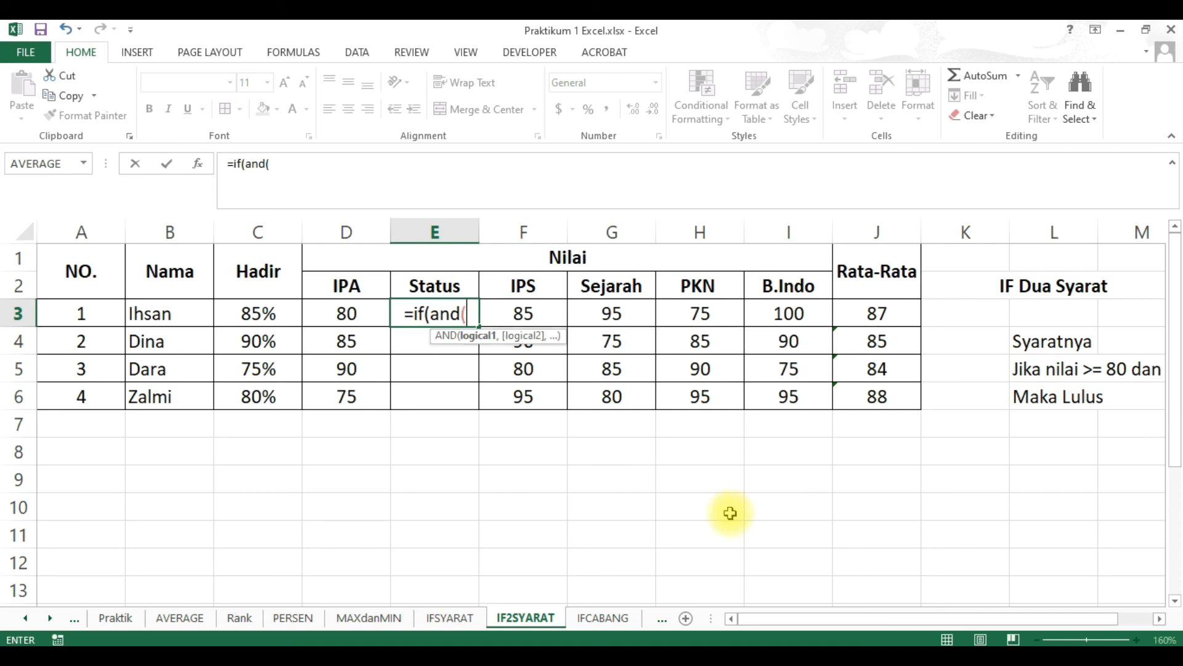
{"action": "type", "text": ")"}
{"action": "key", "text": "Return"}
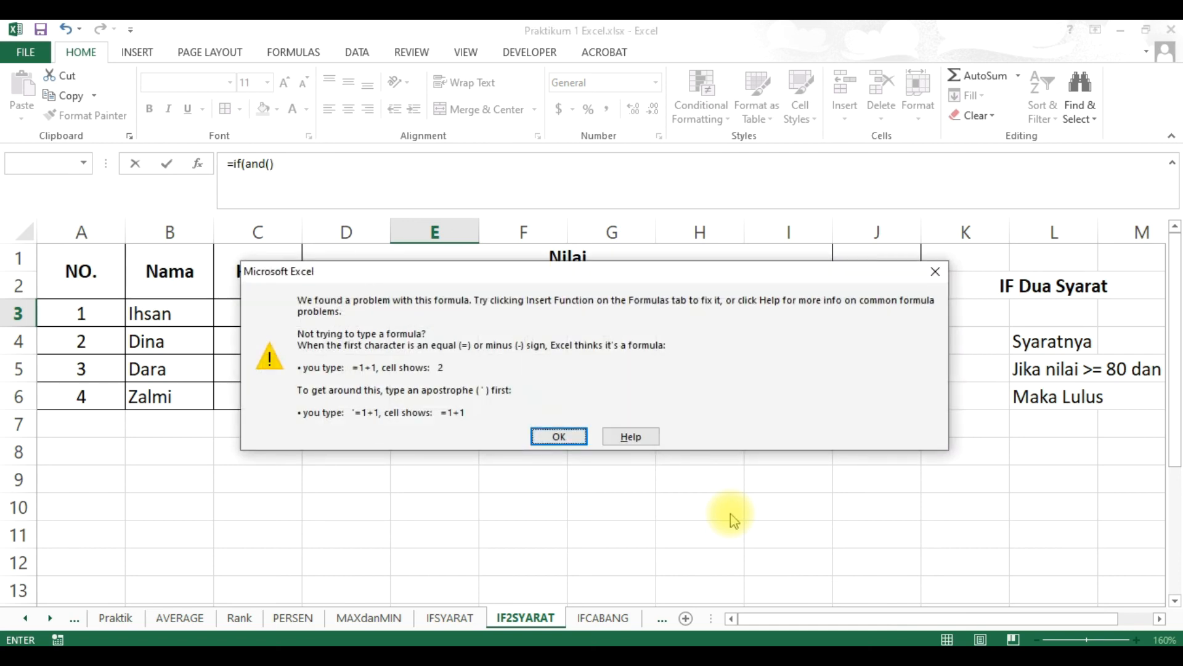
{"action": "key", "text": "Return"}
Step: Enter the two AND conditions c3>=80 and d3>=80 in the unfinished Status formula in E3
{"action": "key", "text": "Left"}
{"action": "key", "text": "Right"}
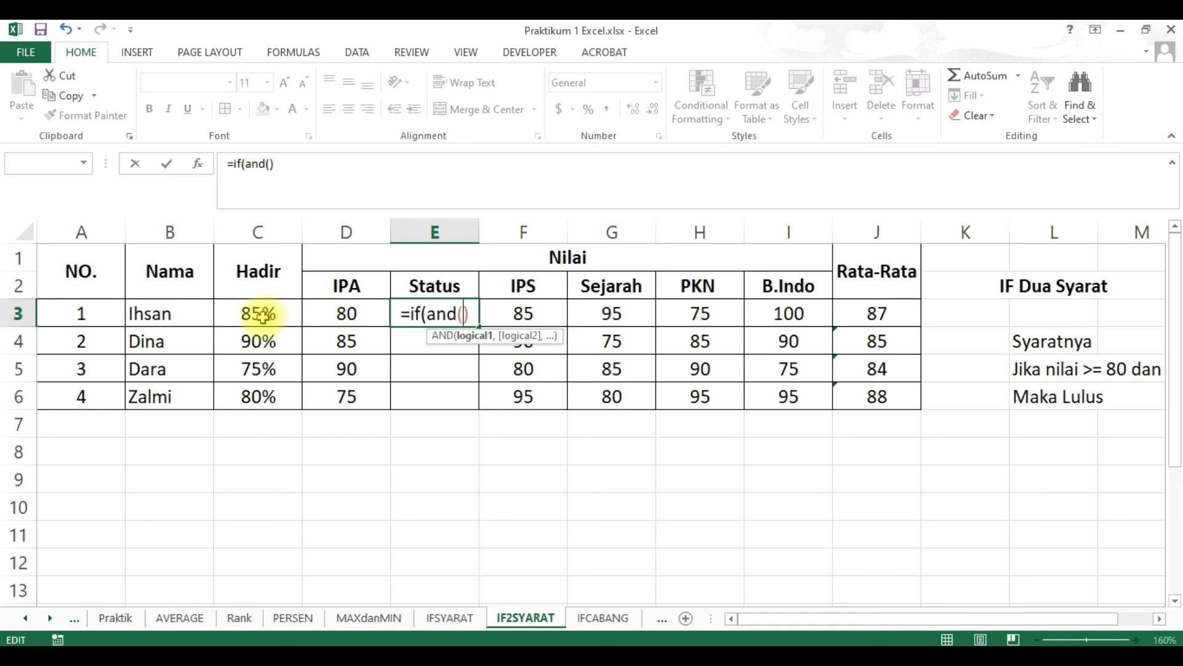
{"action": "type", "text": "c3"}
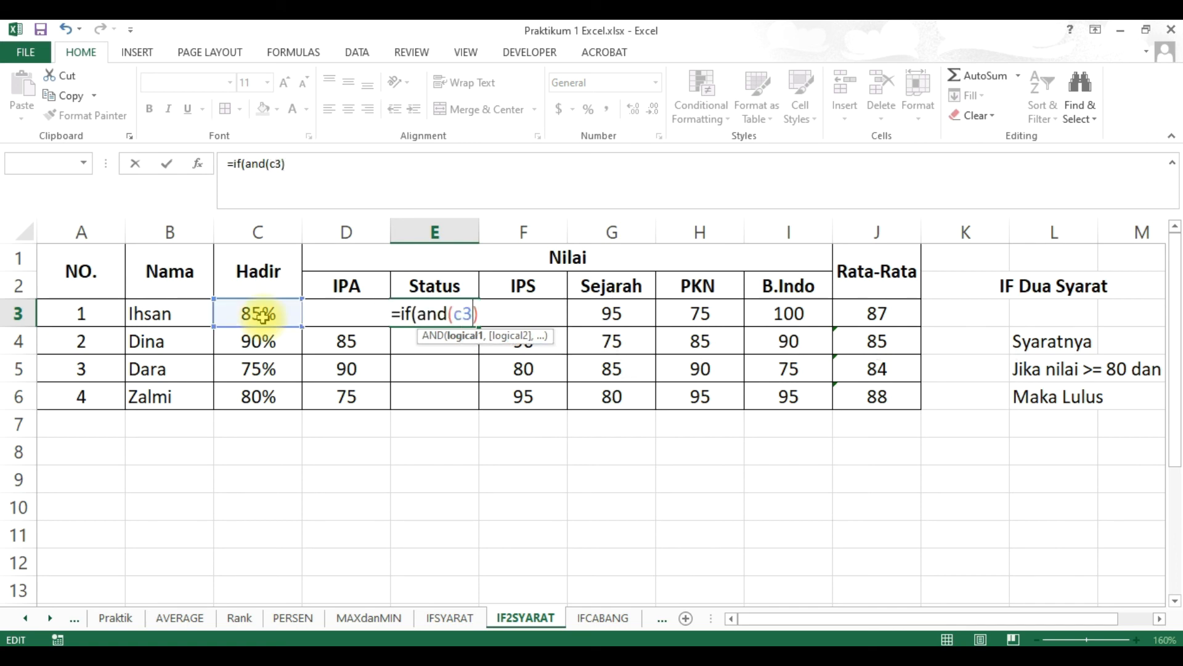
{"action": "type", "text": ">="}
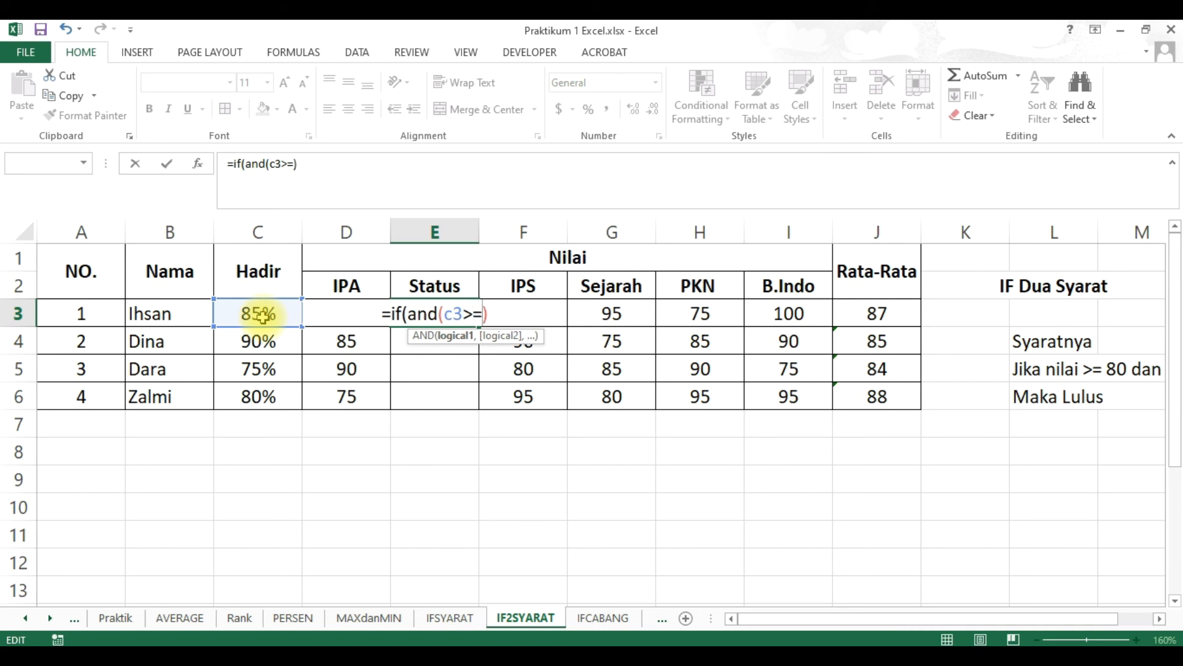
{"action": "type", "text": "80"}
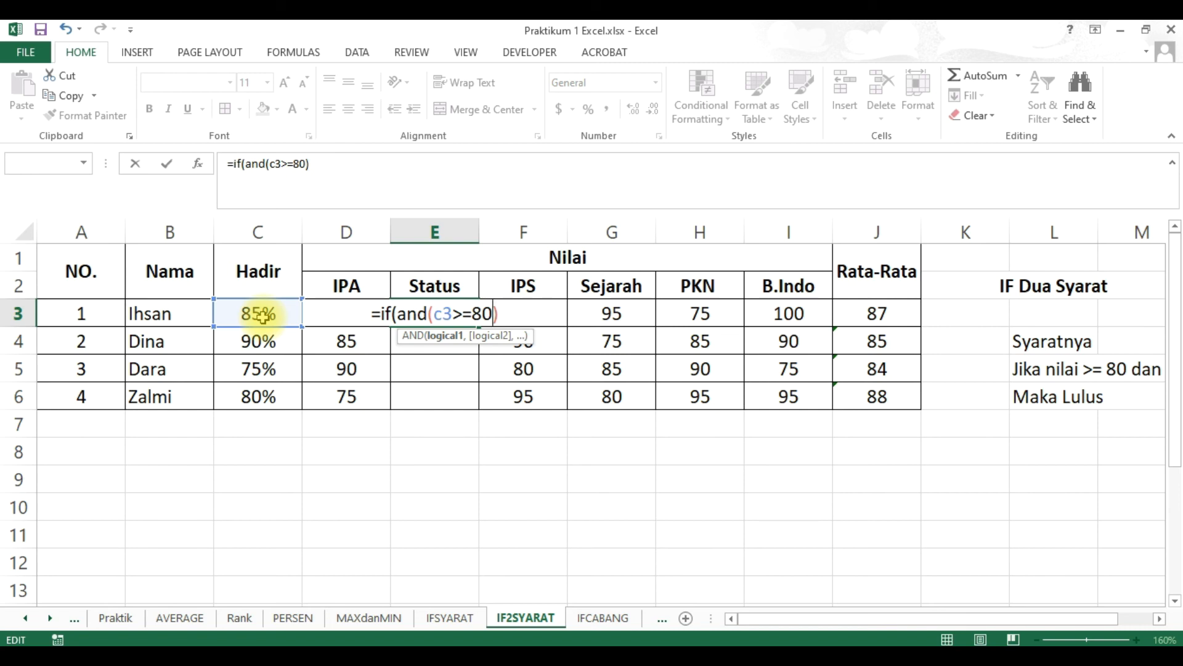
{"action": "type", "text": ","}
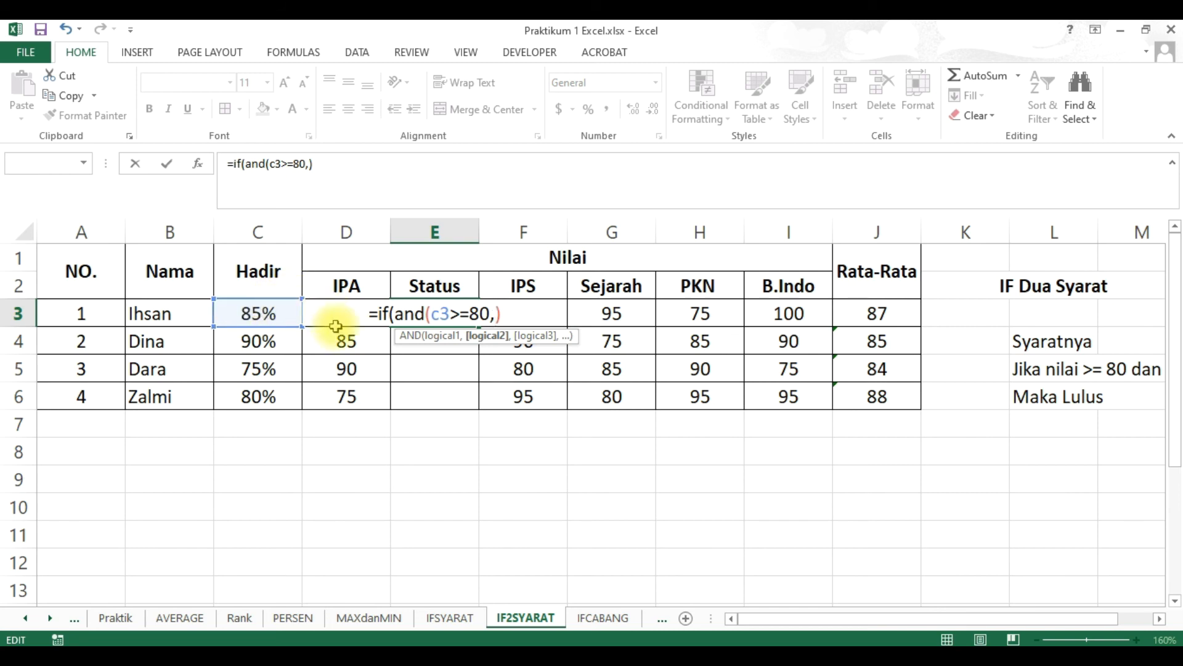
{"action": "type", "text": "d3"}
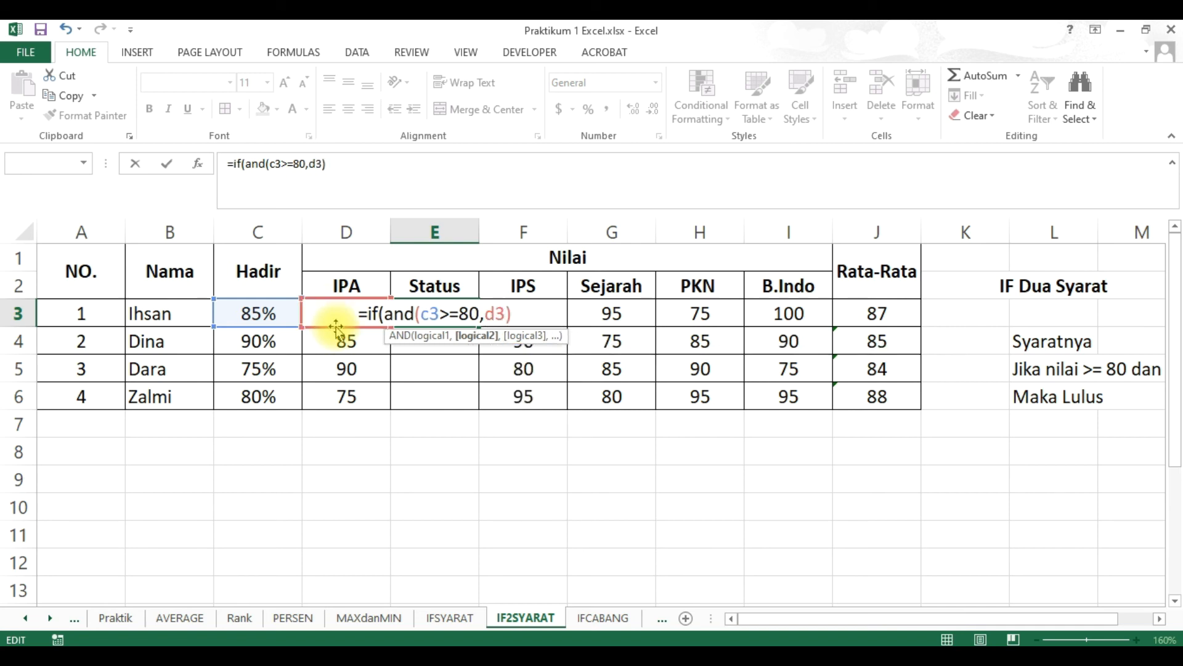
{"action": "type", "text": ">=80"}
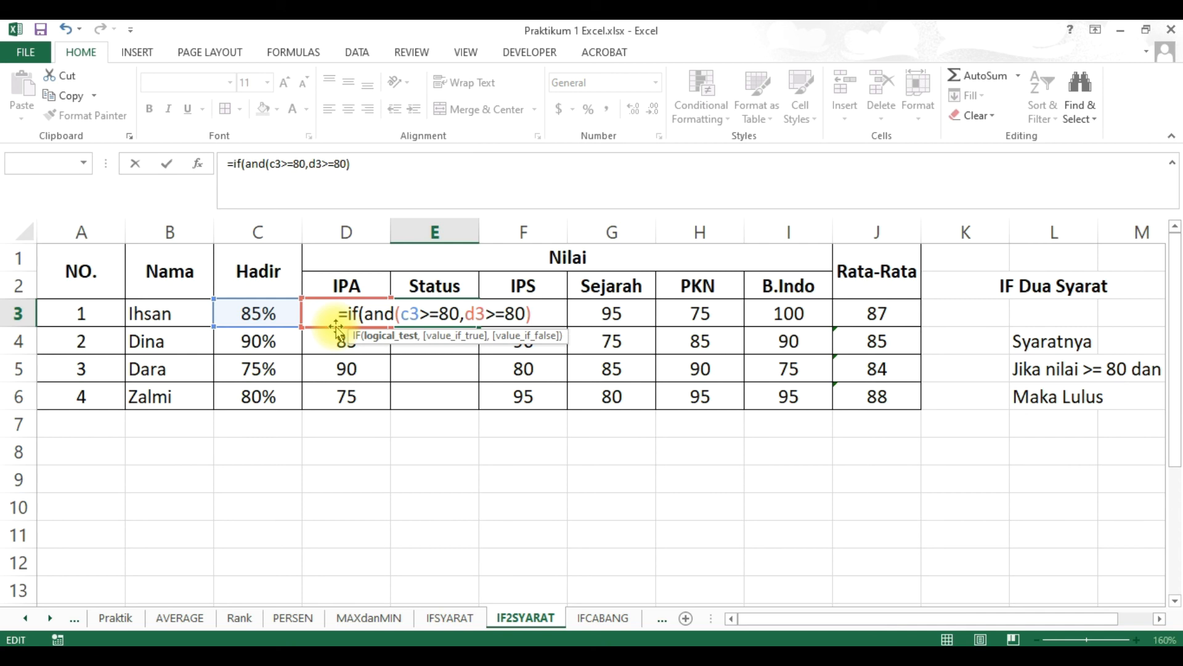
Step: Complete the E3 formula with "Lulus" as the true result and "Remed" as the false result
{"action": "type", "text": ",\"Lulus"}
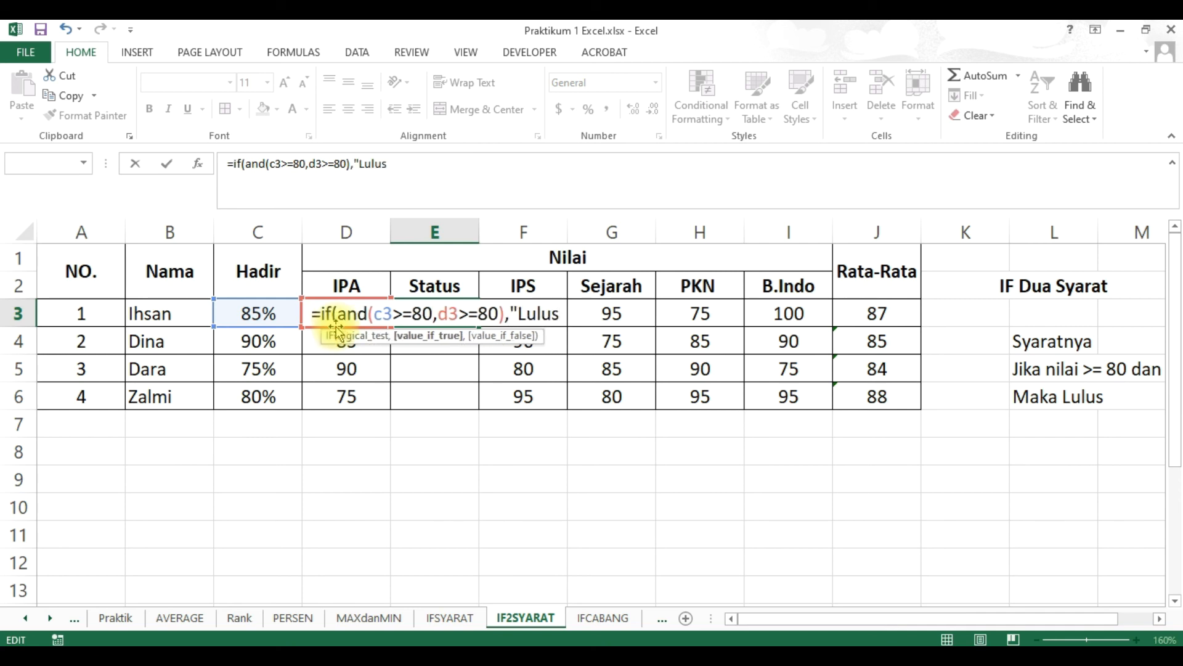
{"action": "type", "text": "\","}
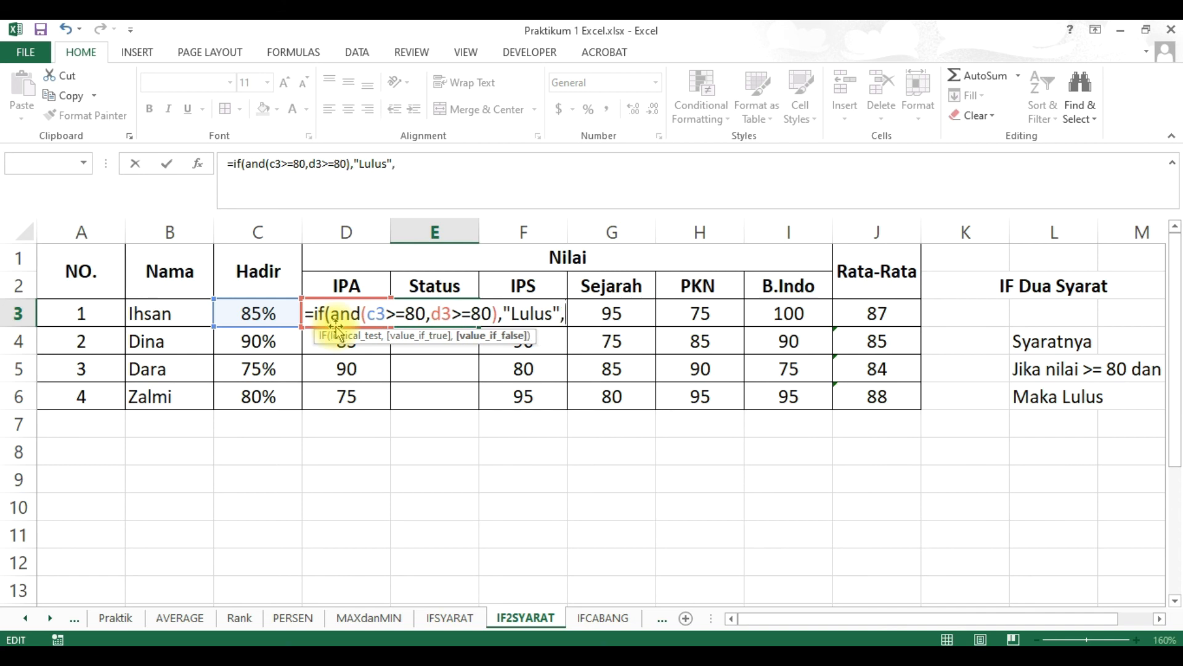
{"action": "type", "text": "\"R"}
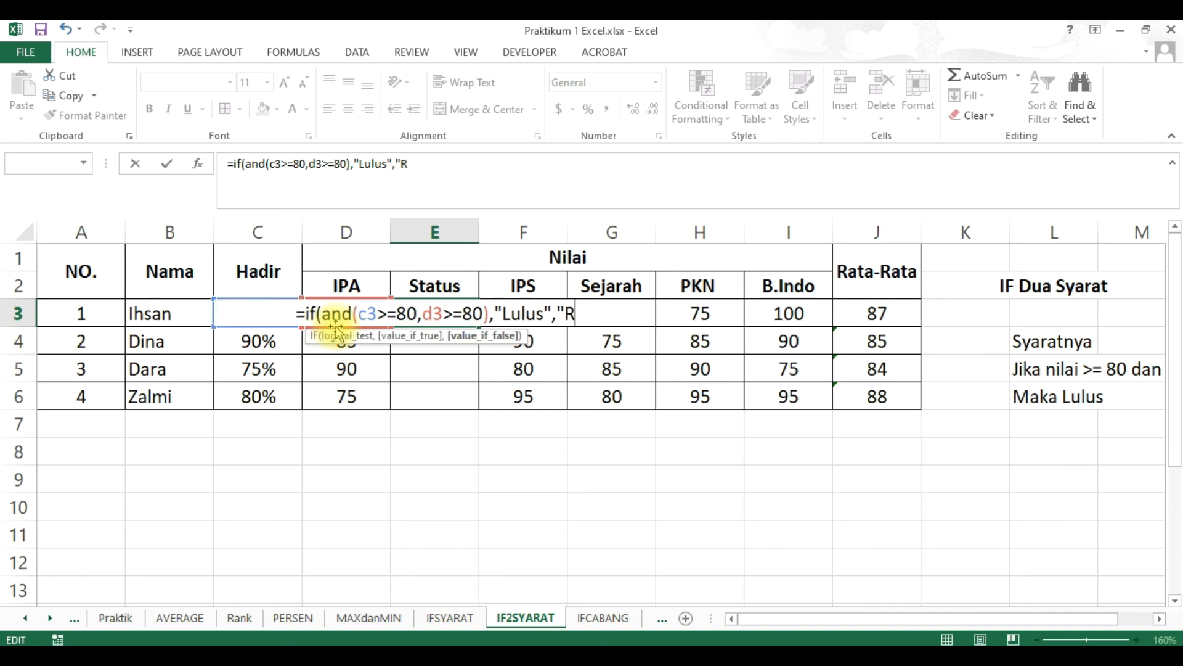
{"action": "type", "text": "emedial"}
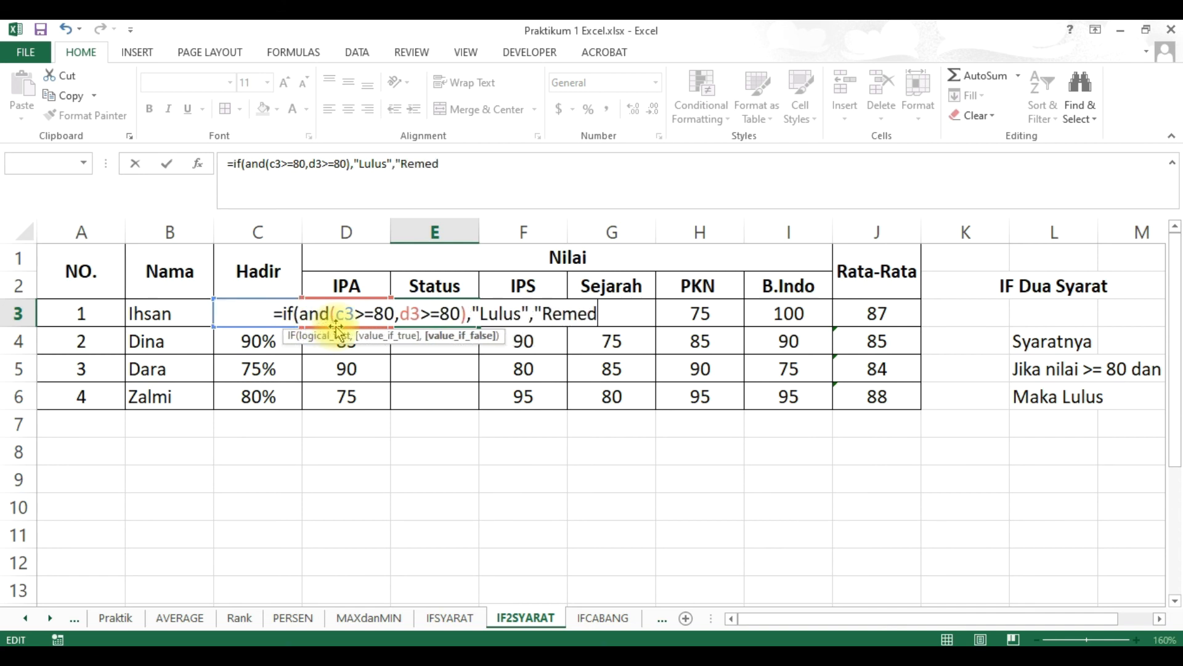
{"action": "key", "text": "BackSpace"}
{"action": "key", "text": "BackSpace"}
{"action": "key", "text": "BackSpace"}
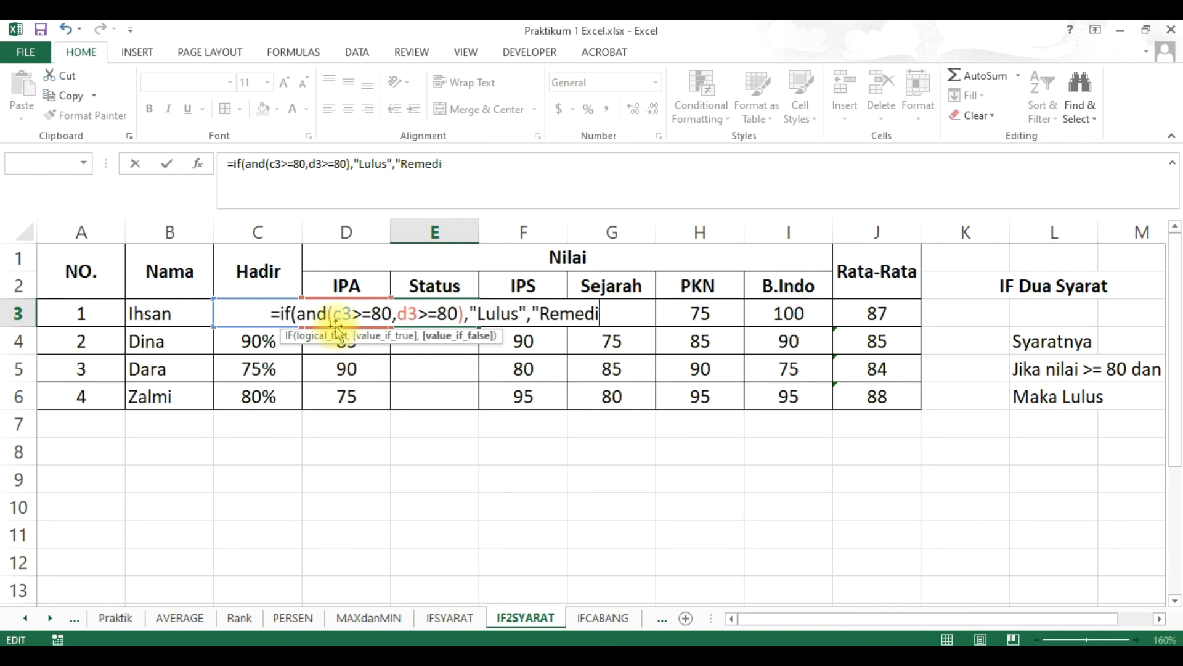
{"action": "type", "text": "\""}
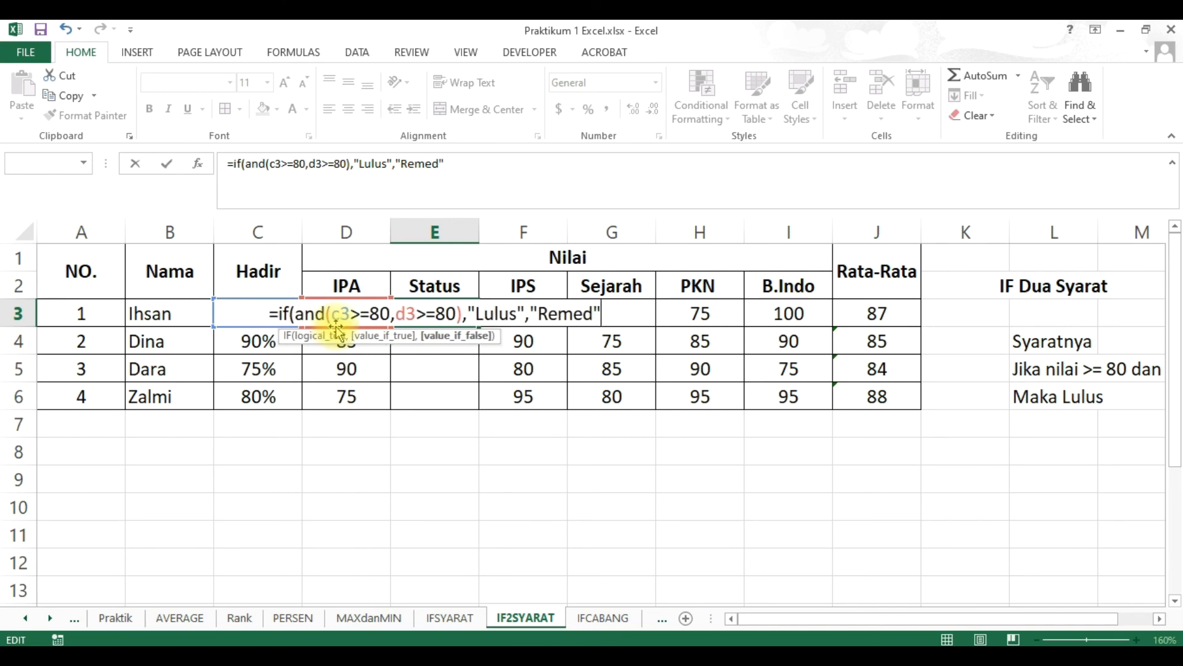
{"action": "type", "text": ")"}
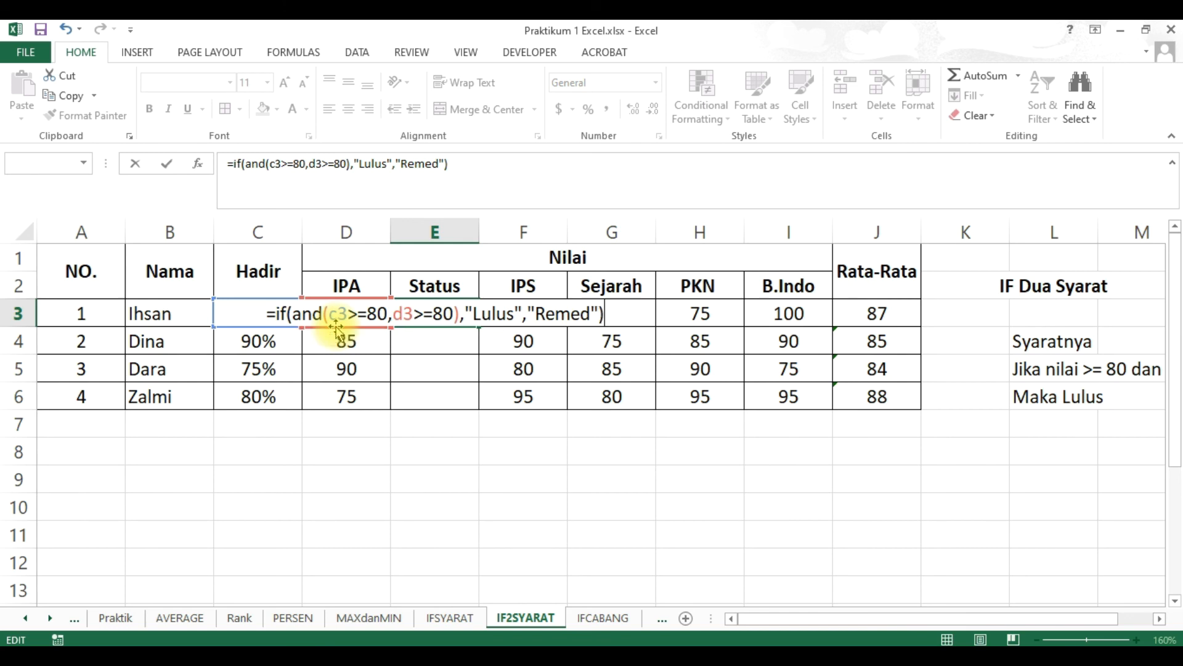
{"action": "key", "text": "Return"}
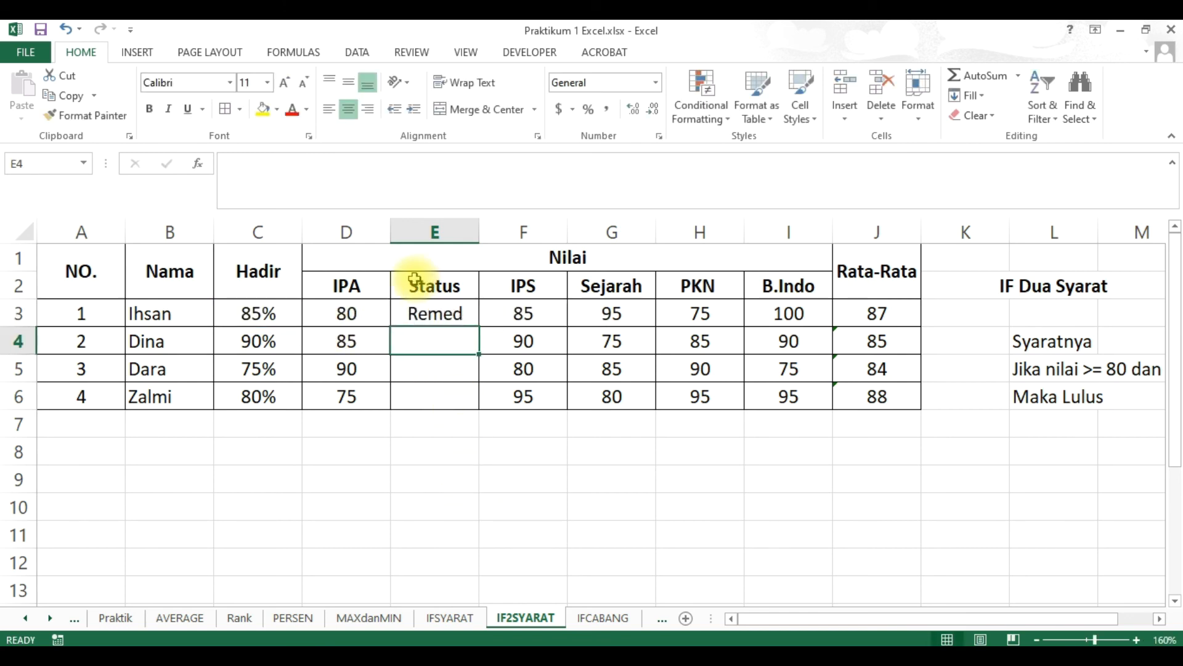
Step: Correct the attendance condition in the E3 formula to C3>=80%
{"action": "left_click", "coordinate": [453, 315]}
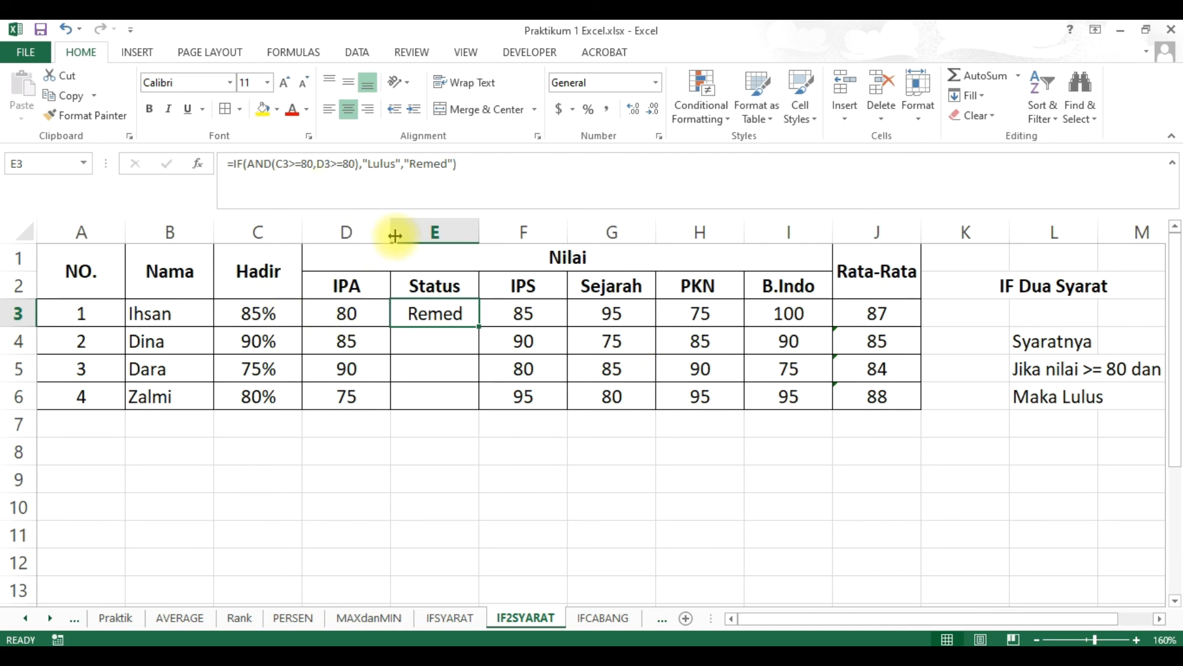
{"action": "double_click", "coordinate": [434, 317]}
{"action": "left_click", "coordinate": [393, 314]}
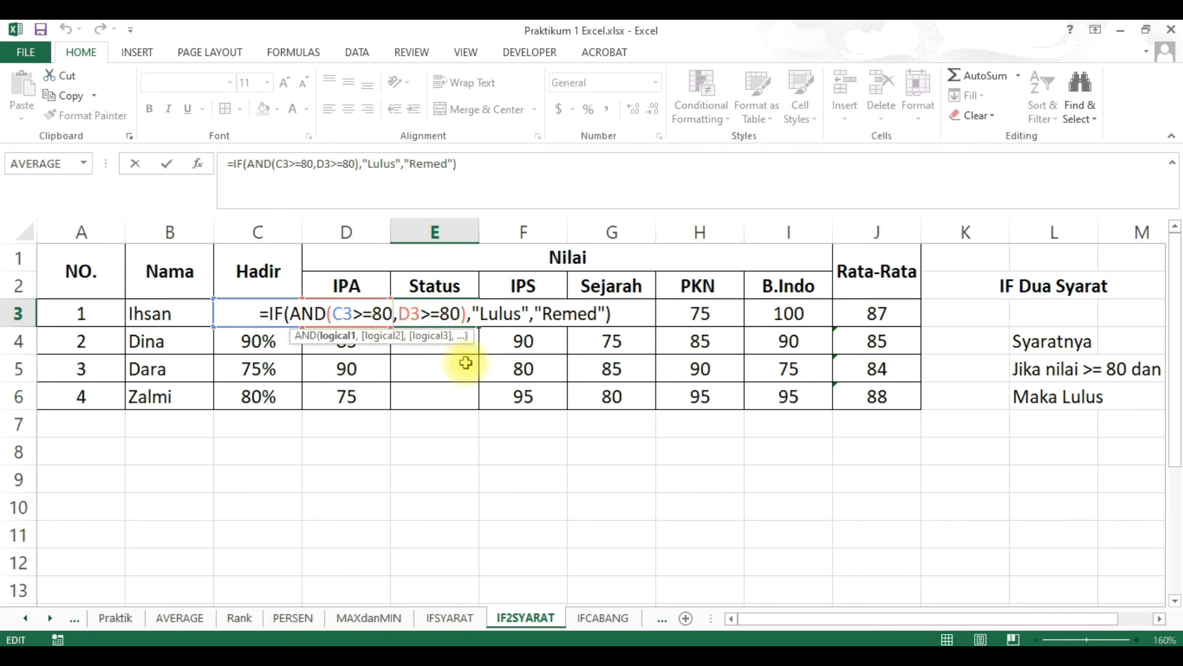
{"action": "type", "text": "%"}
{"action": "key", "text": "Return"}
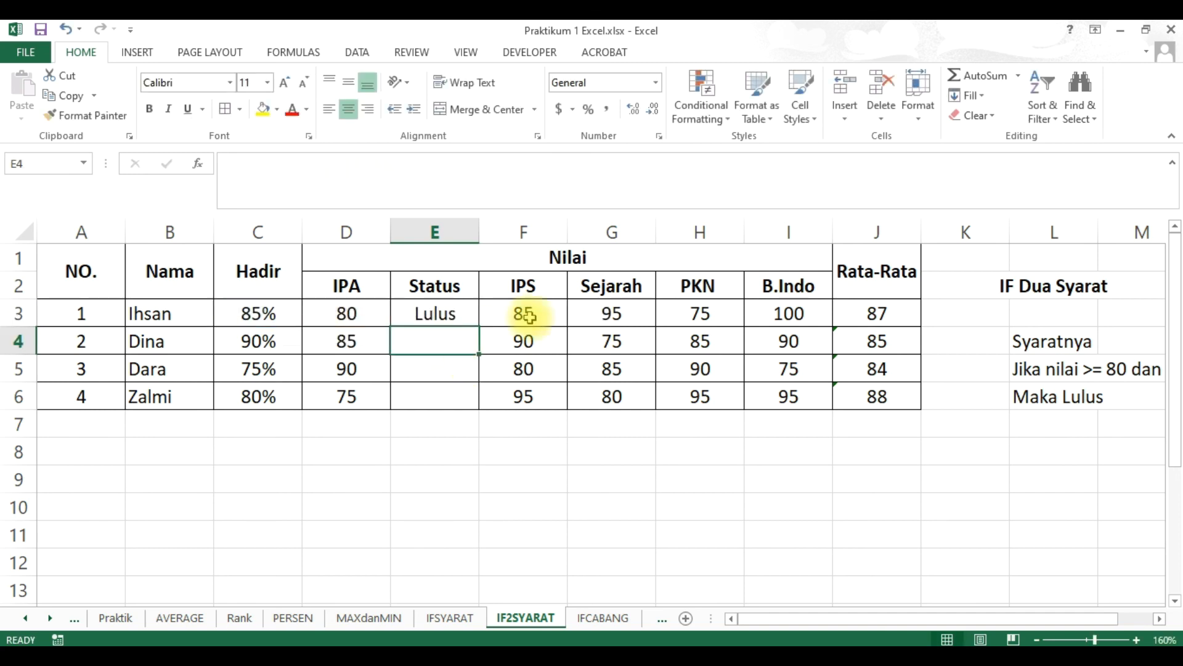
Step: Copy the Status formula from E3 into L8 below the condition notes
{"action": "key", "text": "Up"}
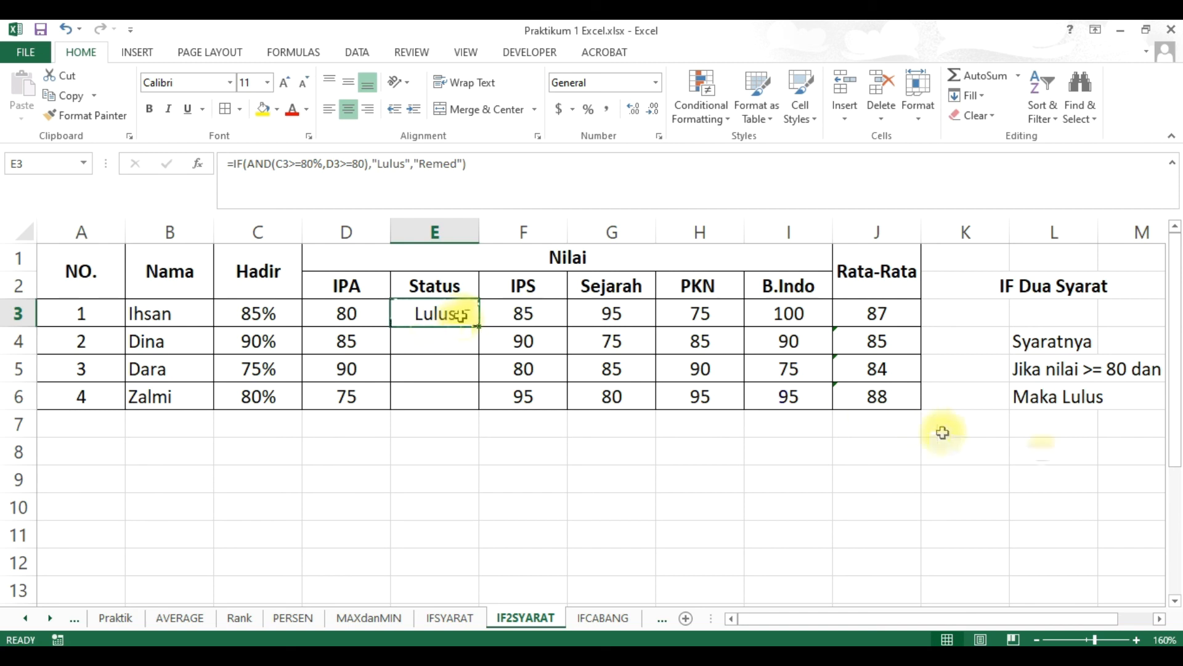
{"action": "key", "text": "ctrl+c"}
{"action": "left_click", "coordinate": [1047, 452]}
{"action": "key", "text": "ctrl+v"}
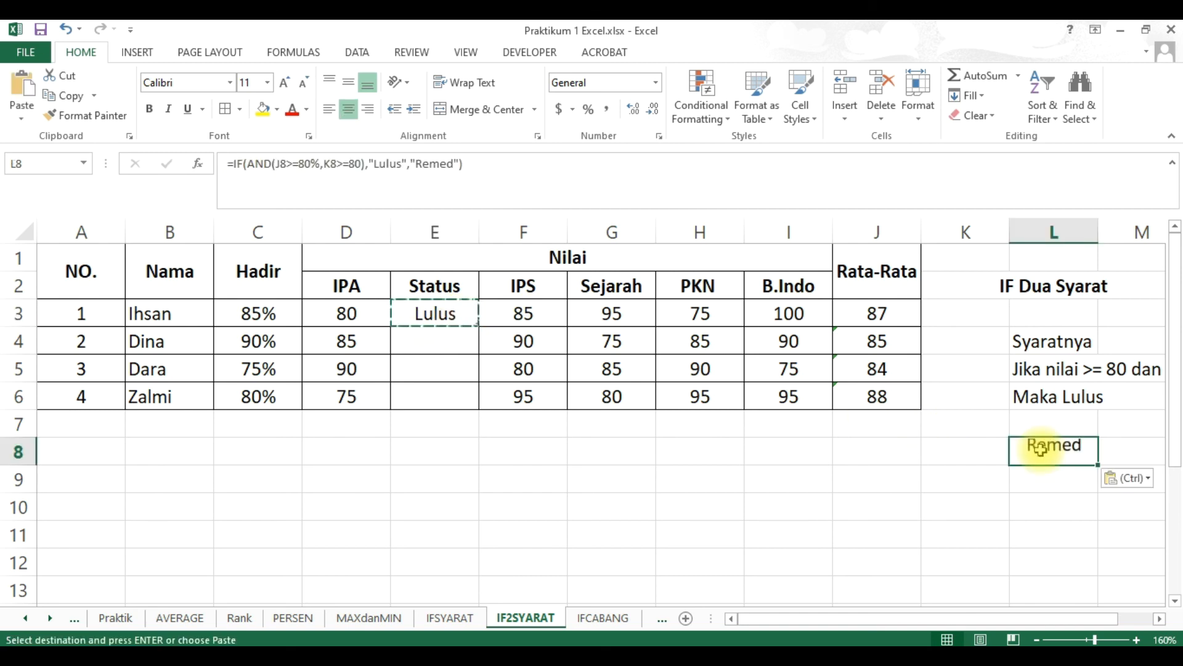
Step: Change the attendance reference in the L8 formula to C3
{"action": "double_click", "coordinate": [1058, 455]}
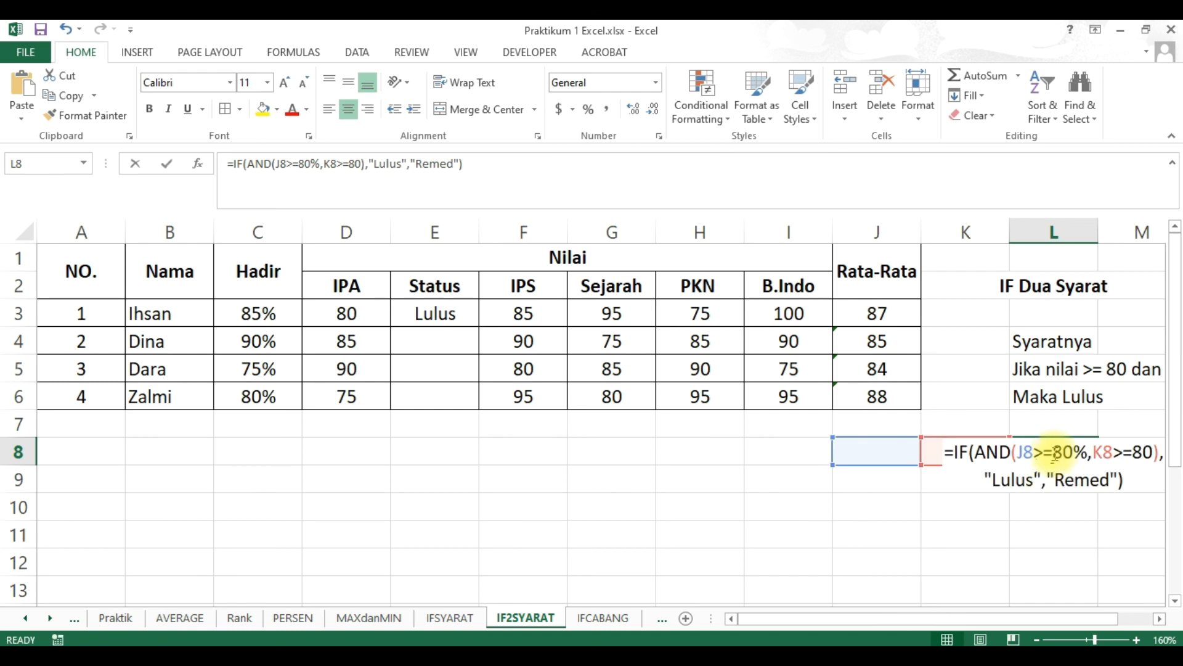
{"action": "double_click", "coordinate": [1055, 454]}
{"action": "left_click", "coordinate": [1026, 453]}
{"action": "key", "text": "BackSpace"}
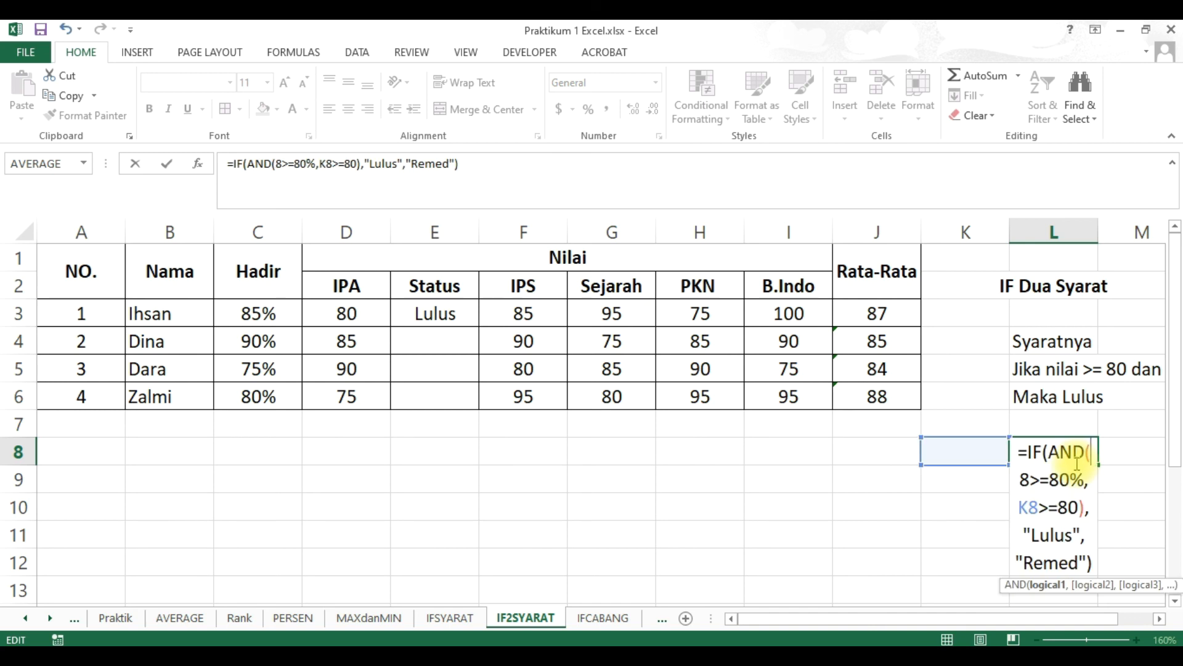
{"action": "type", "text": "c3"}
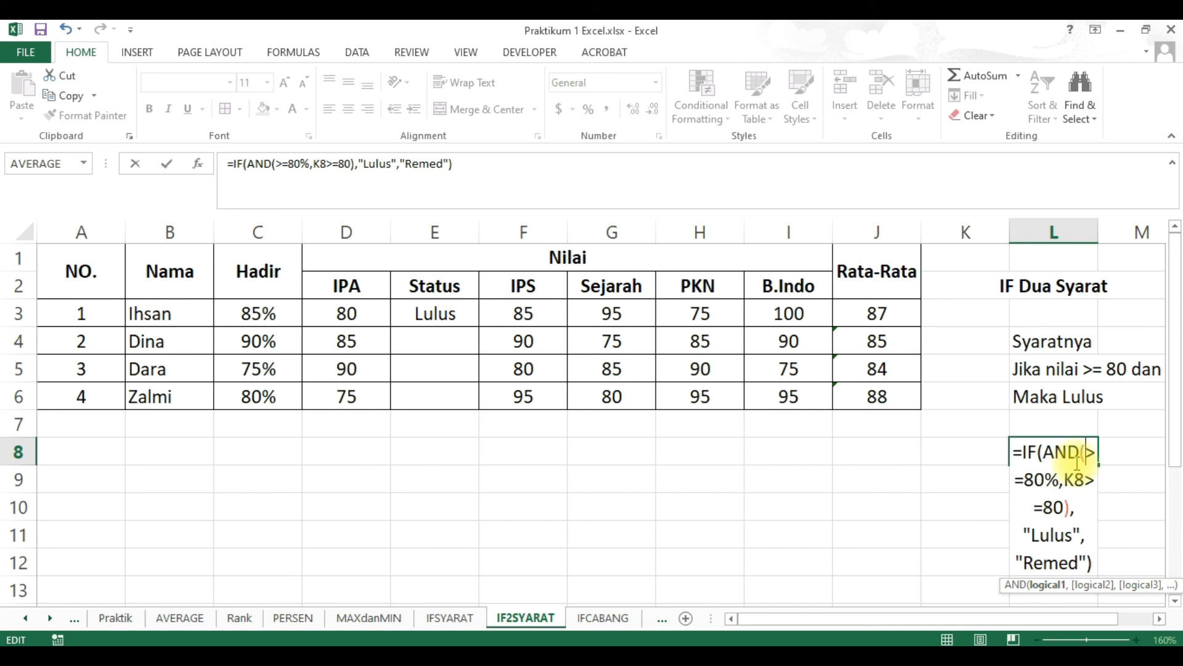
{"action": "key", "text": "Left"}
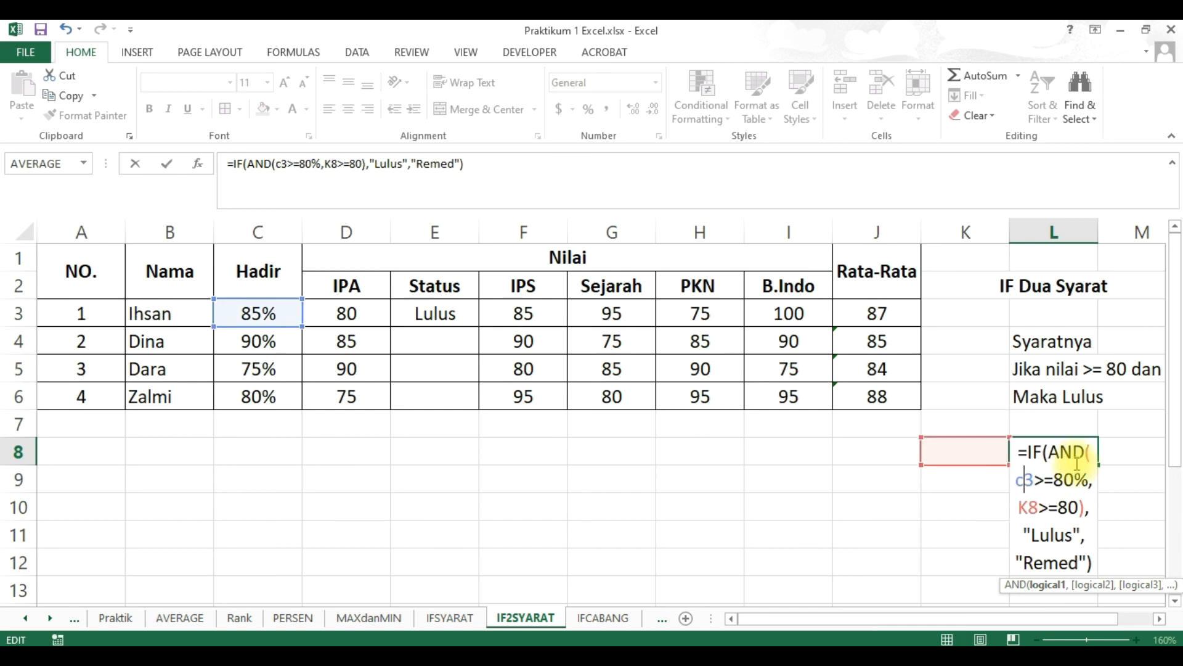
{"action": "key", "text": "BackSpace"}
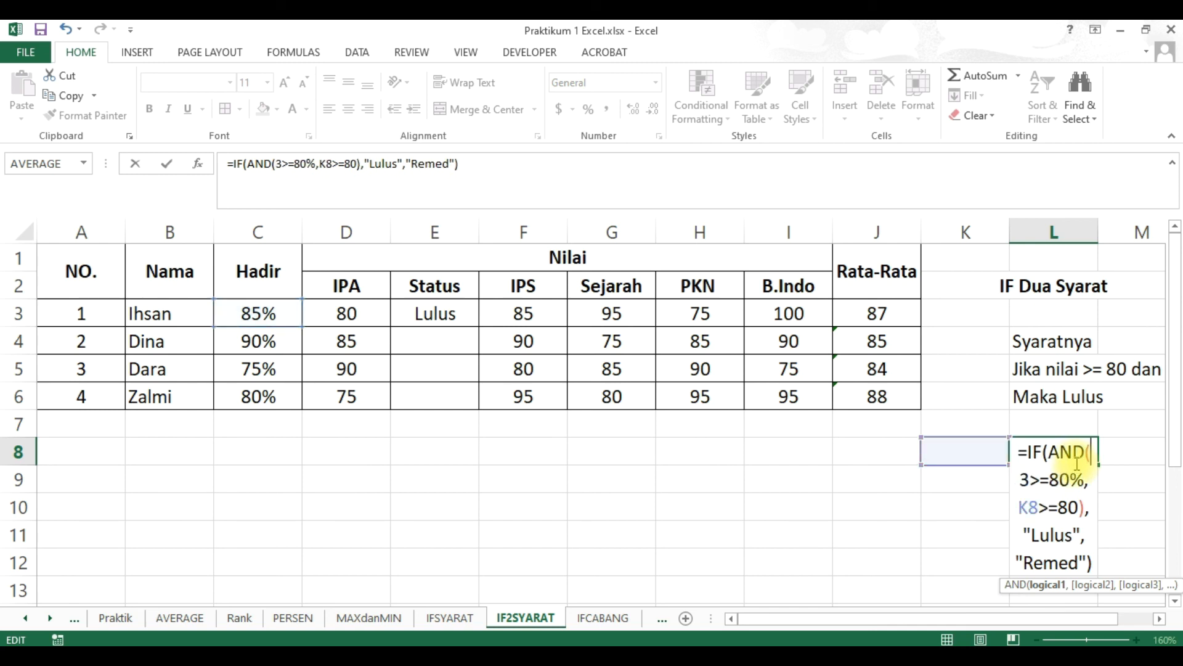
{"action": "type", "text": "C"}
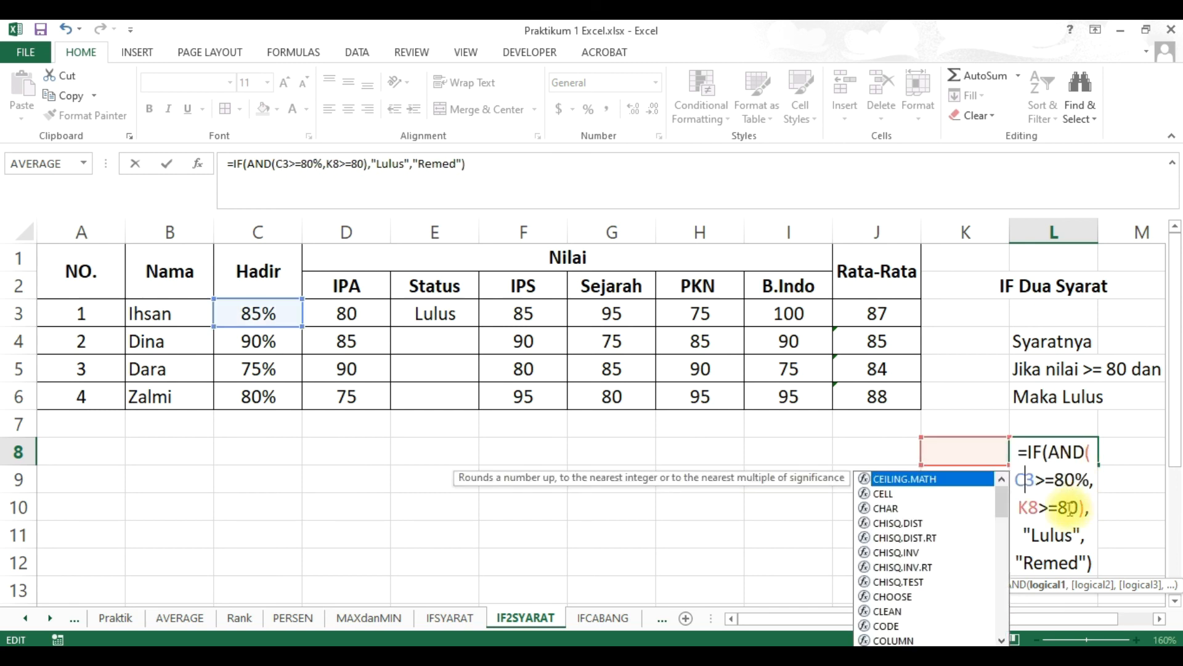
Step: Change the grade reference in the L8 formula to D3 and commit the formula
{"action": "left_click", "coordinate": [1033, 507]}
{"action": "key", "text": "BackSpace"}
{"action": "key", "text": "BackSpace"}
{"action": "type", "text": "D#"}
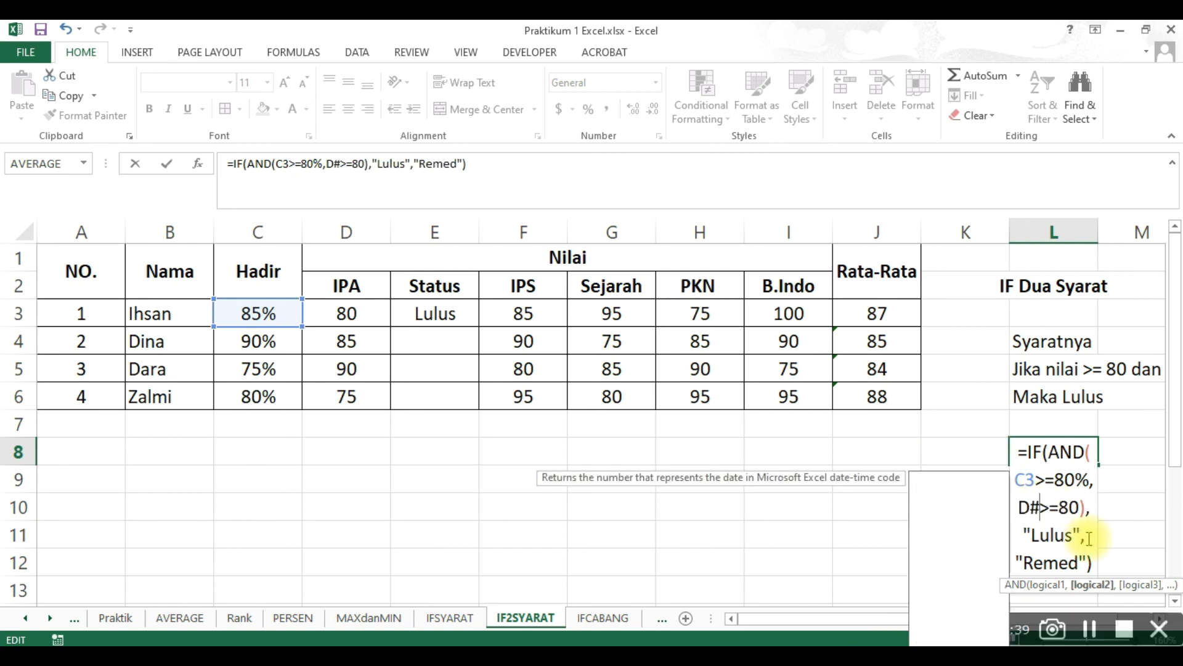
{"action": "key", "text": "Return"}
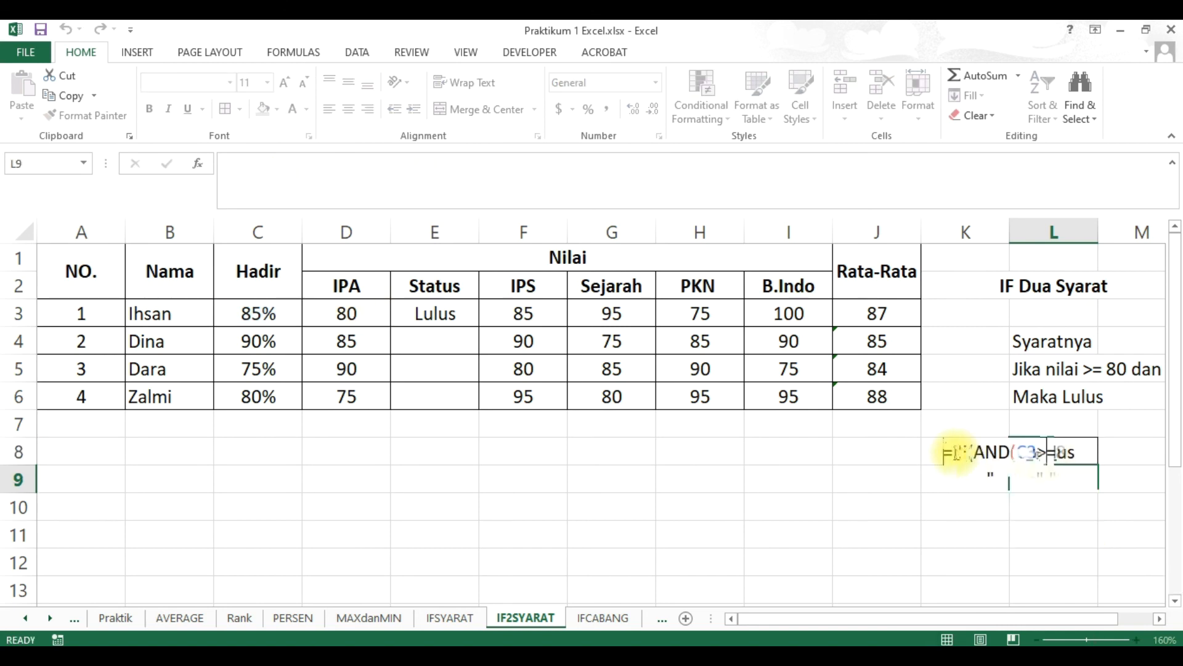
Step: Prefix the L8 formula with an apostrophe so it is stored as text
{"action": "left_click", "coordinate": [948, 451]}
{"action": "type", "text": "'"}
{"action": "key", "text": "Return"}
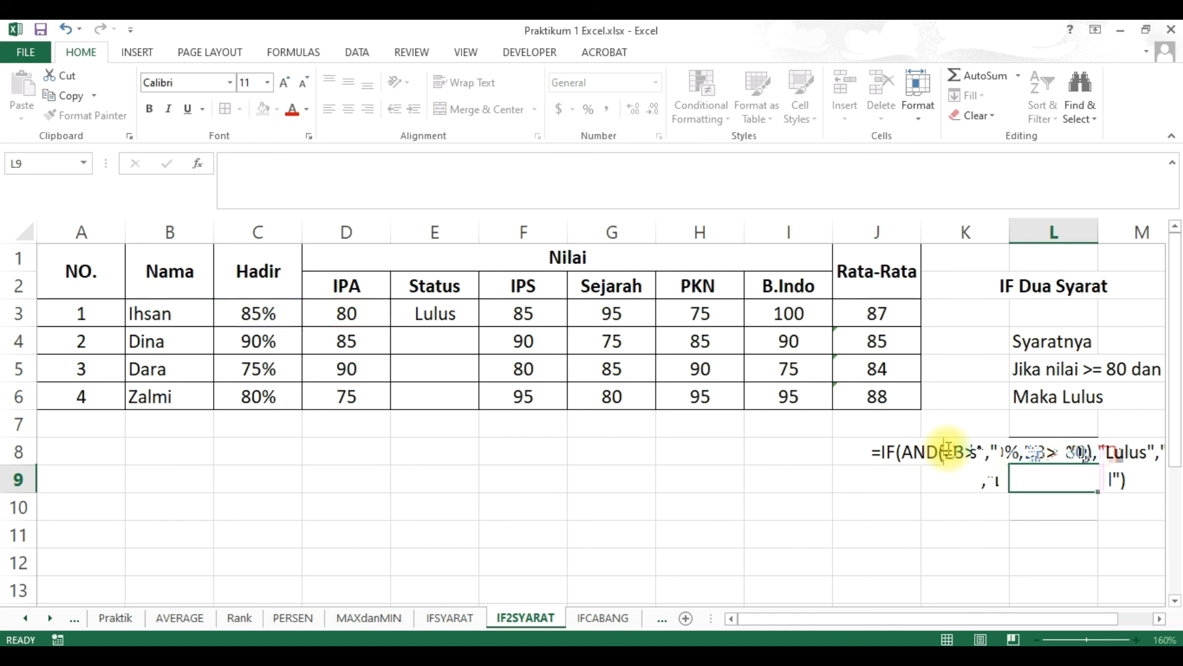
Step: Examine the sample formula text in row 8 across its full width
{"action": "left_click", "coordinate": [963, 502]}
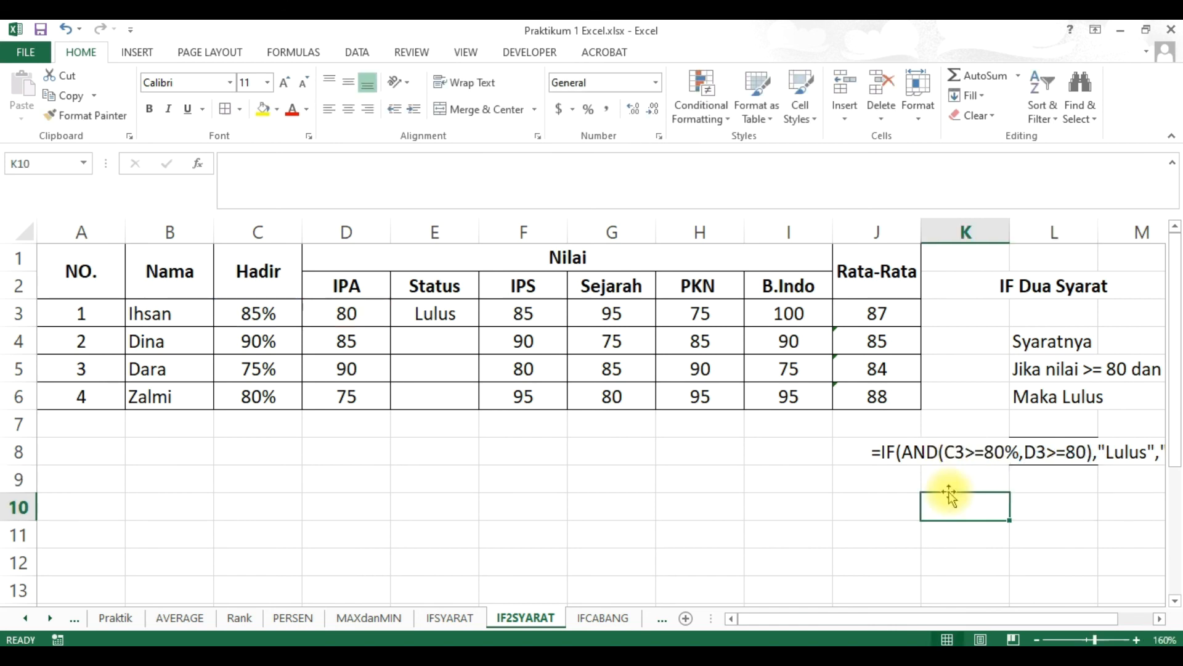
{"action": "left_click", "coordinate": [980, 450]}
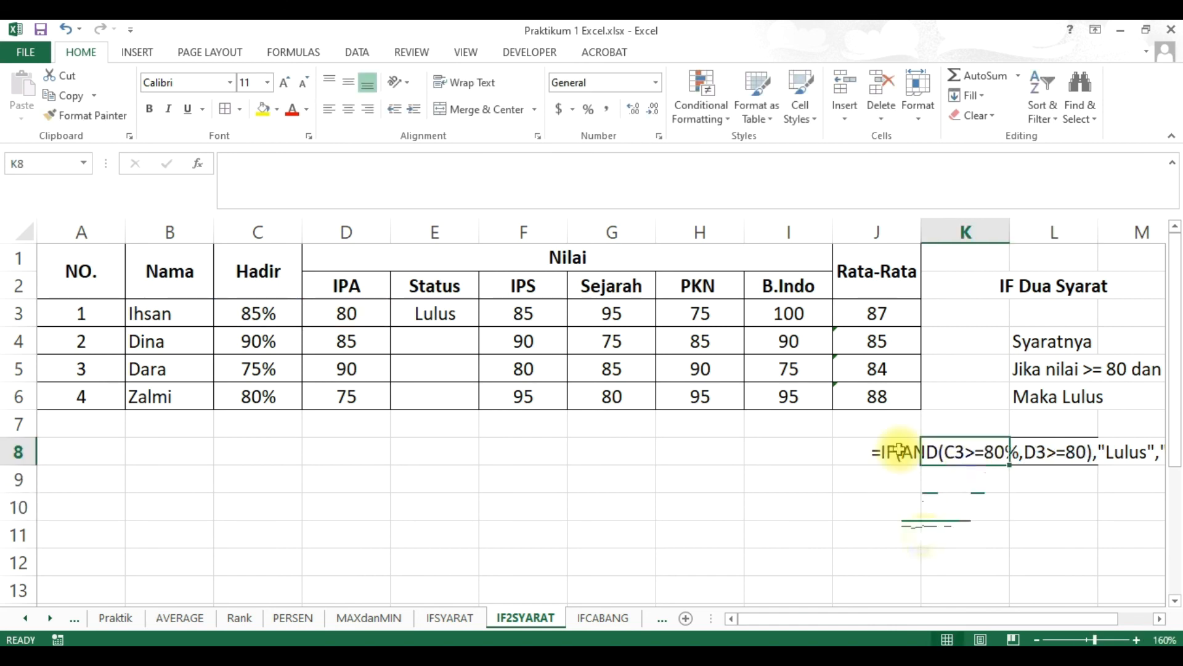
{"action": "left_click_drag", "start_coordinate": [805, 620], "coordinate": [884, 623]}
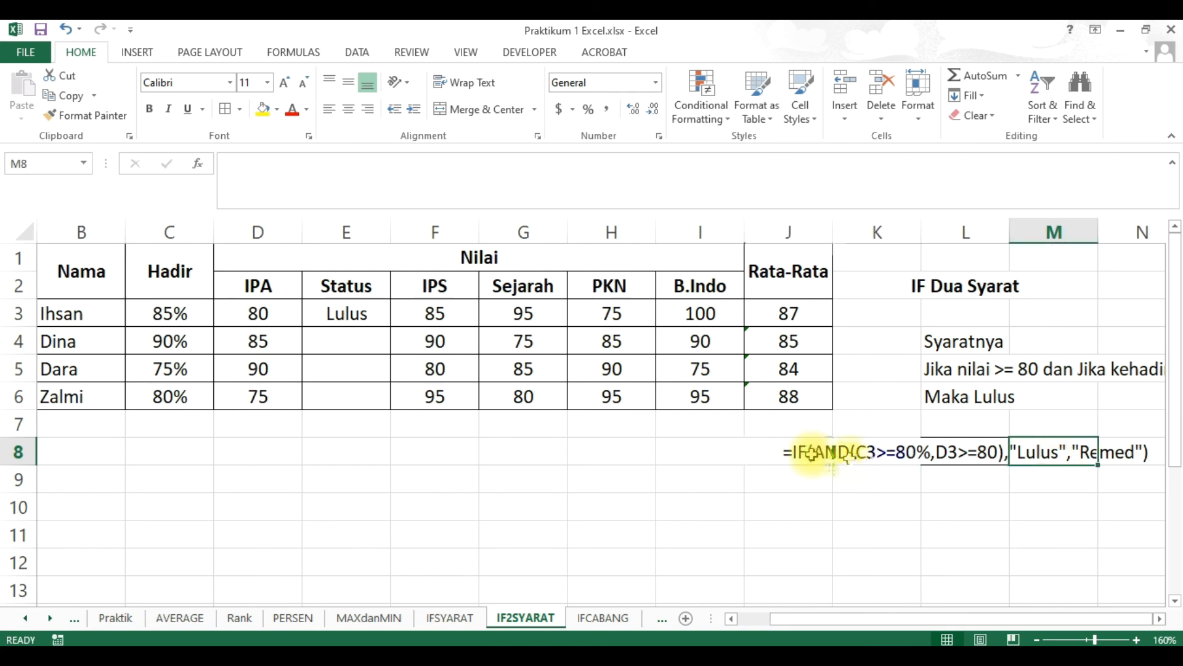
{"action": "left_click", "coordinate": [841, 454]}
{"action": "key", "text": "Left"}
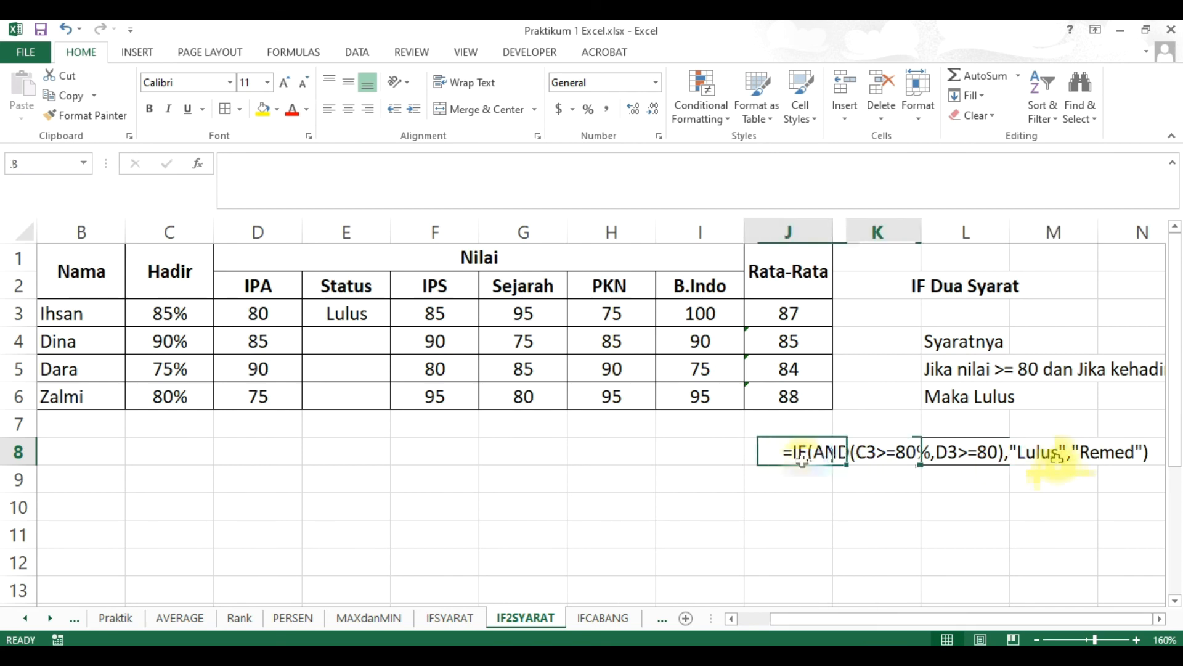
{"action": "left_click", "coordinate": [1008, 458]}
{"action": "key", "text": "Left"}
{"action": "key", "text": "Left"}
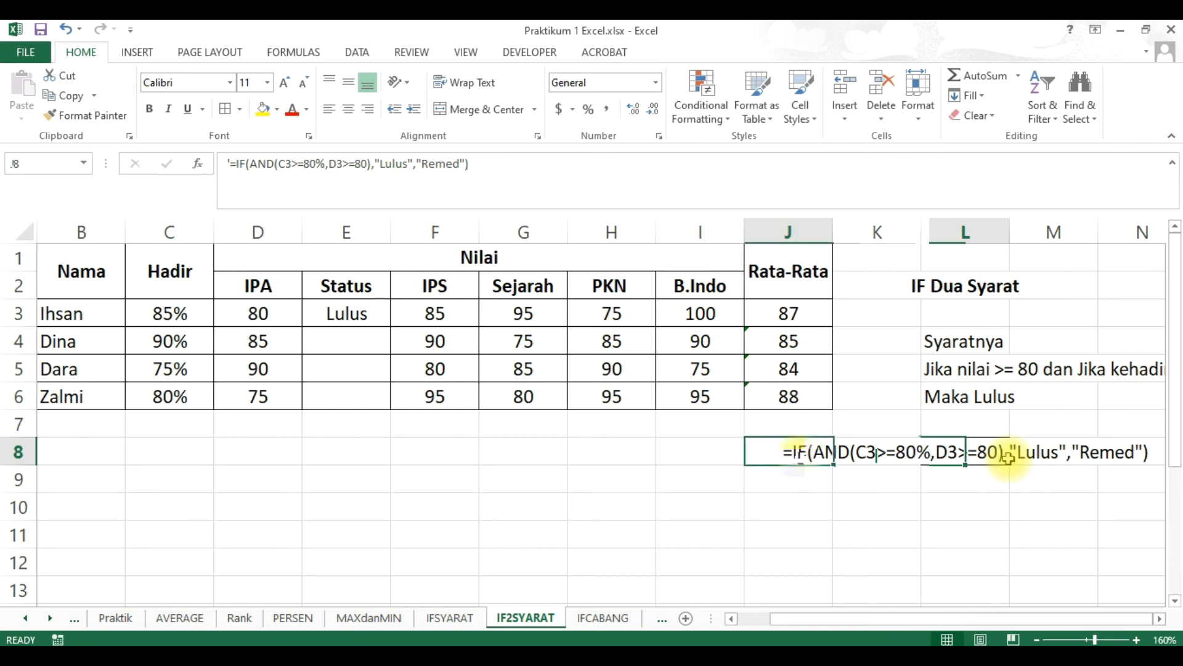
{"action": "left_click", "coordinate": [875, 451]}
Step: Fill the Status formula from E3 down through E6 for the remaining students
{"action": "left_click", "coordinate": [359, 322]}
{"action": "left_click_drag", "start_coordinate": [390, 327], "coordinate": [384, 398]}
{"action": "left_click", "coordinate": [363, 336]}
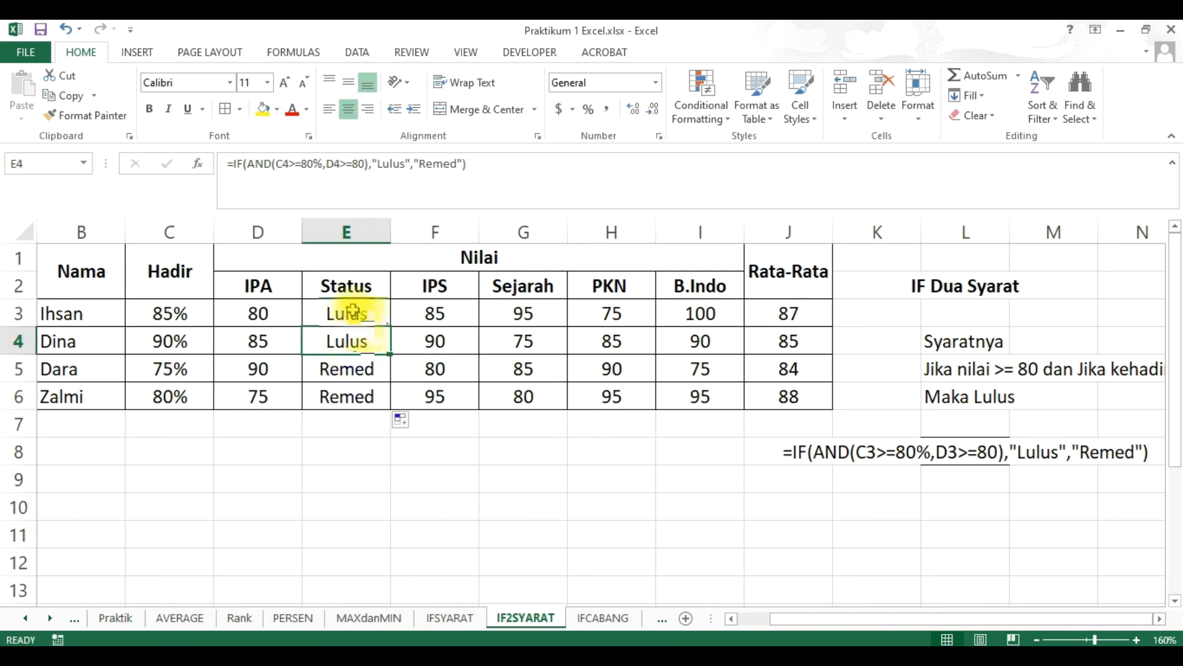
Step: Check the Status formulas and results row by row in column E
{"action": "key", "text": "Down"}
{"action": "key", "text": "Down"}
{"action": "key", "text": "Down"}
{"action": "left_click", "coordinate": [358, 398]}
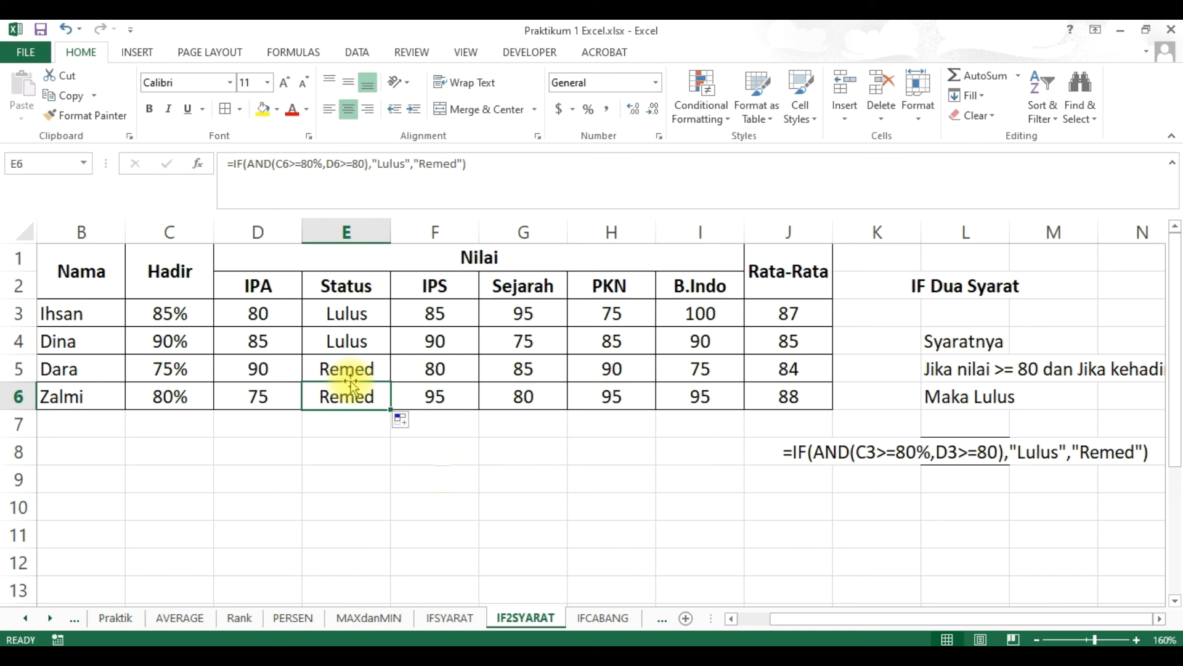
{"action": "key", "text": "Up"}
{"action": "key", "text": "Up"}
{"action": "key", "text": "Up"}
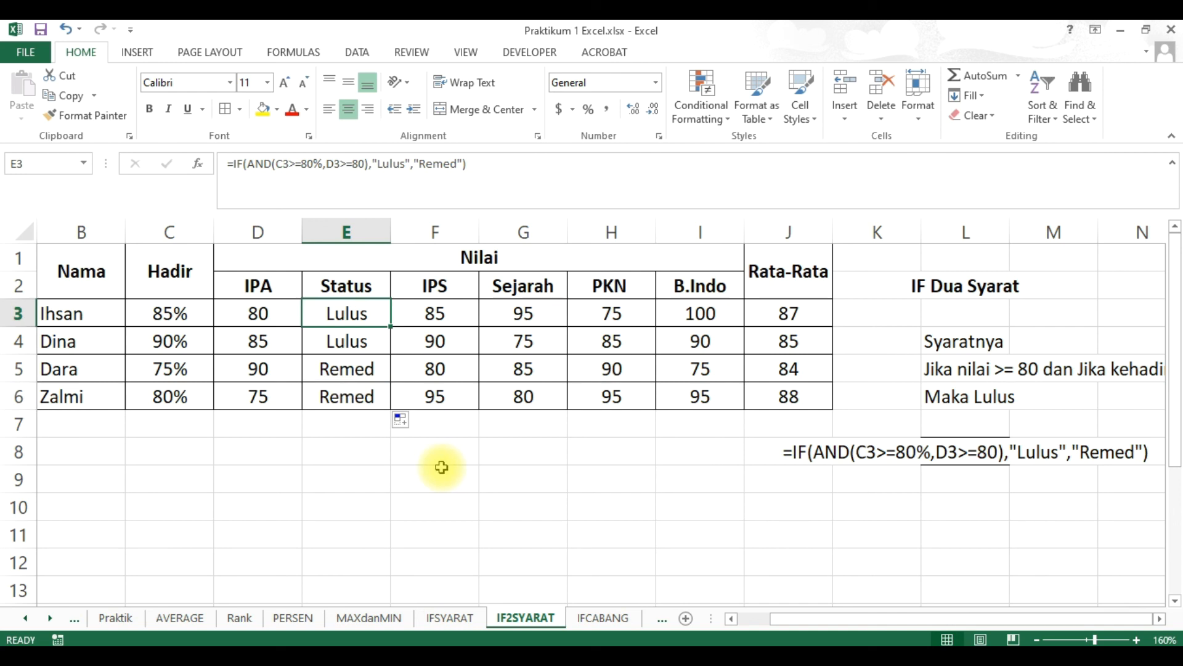